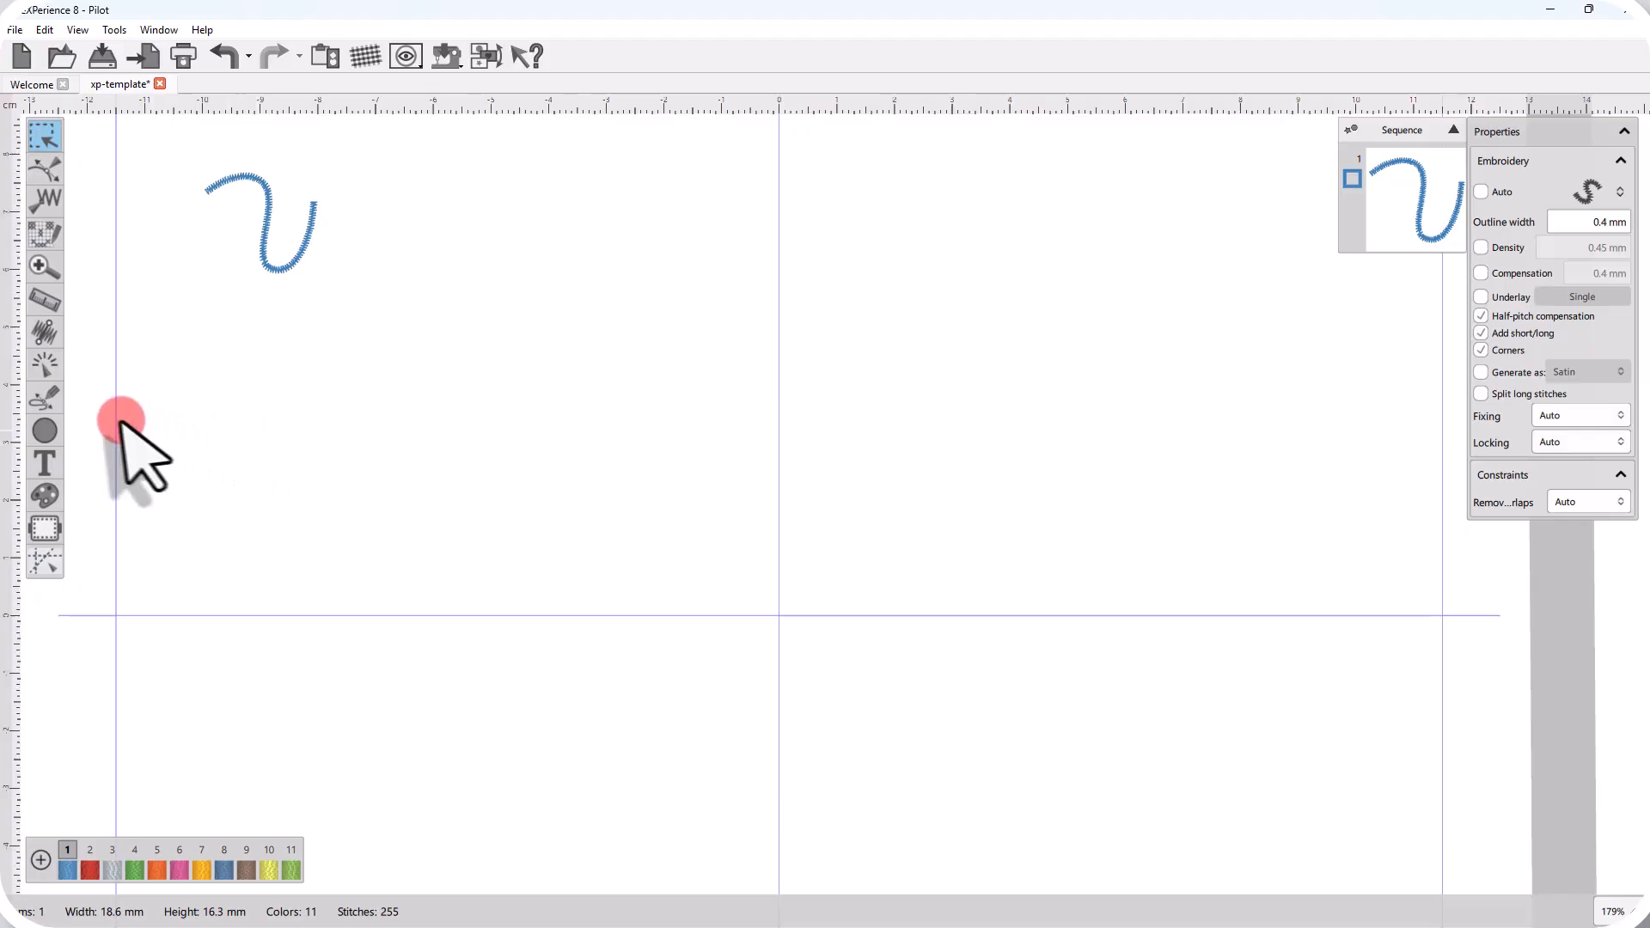
Digitize a three-point curved arch outline about 10.4 mm wide and 7.4 mm high just below the existing S-curve, and deselect it
click(45, 397)
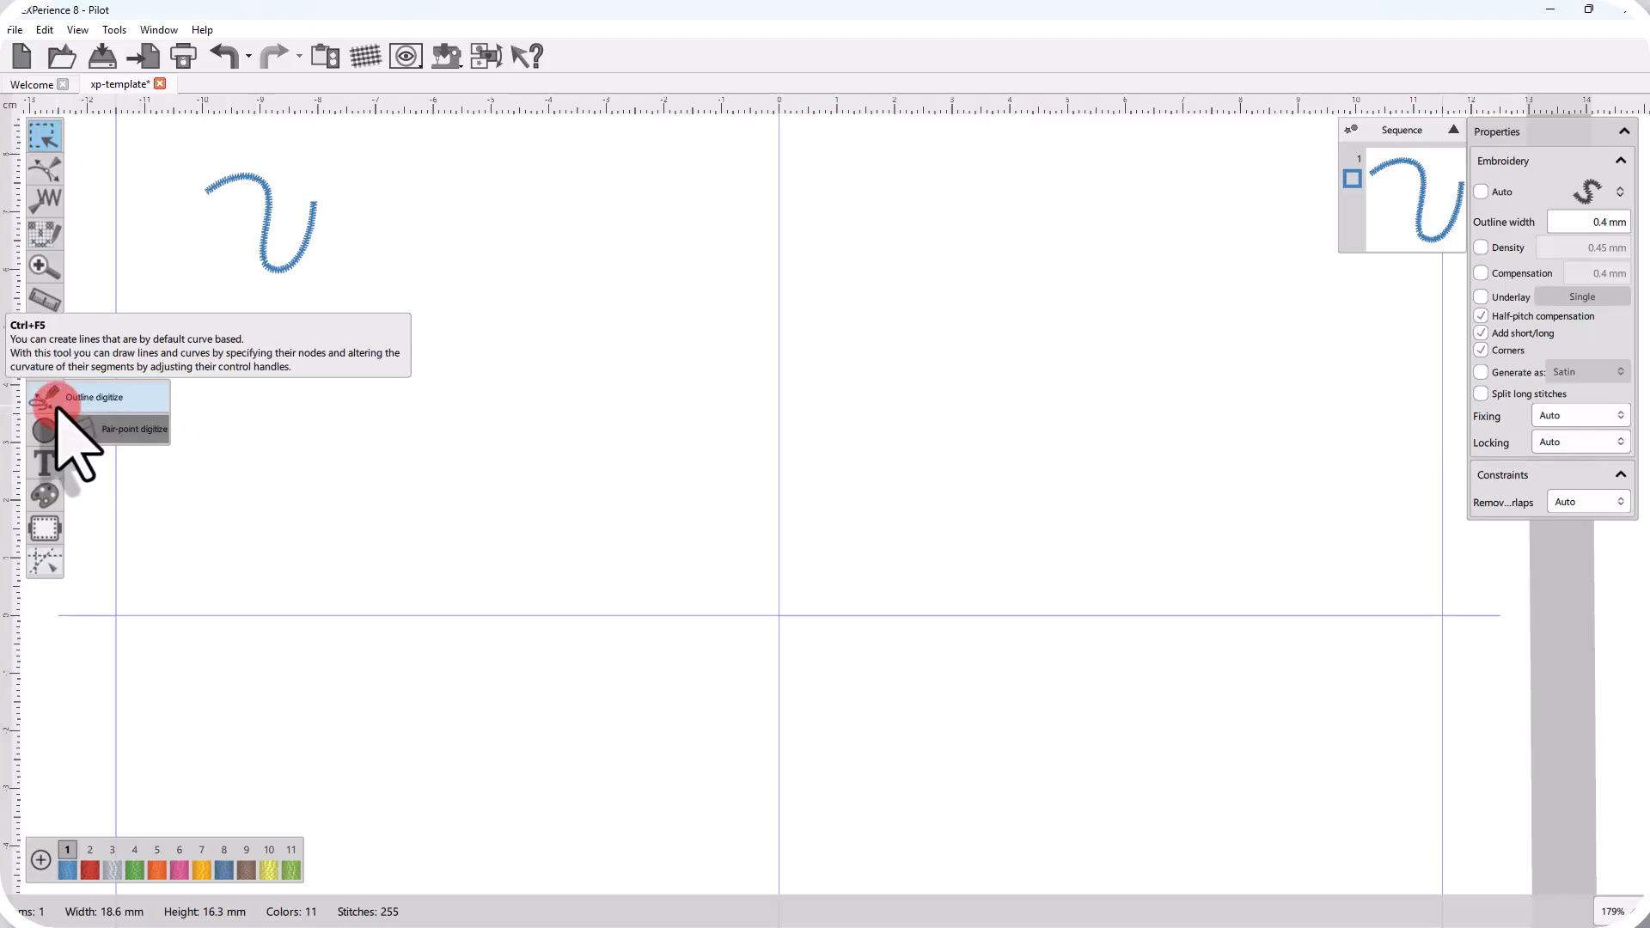
click(118, 397)
click(285, 340)
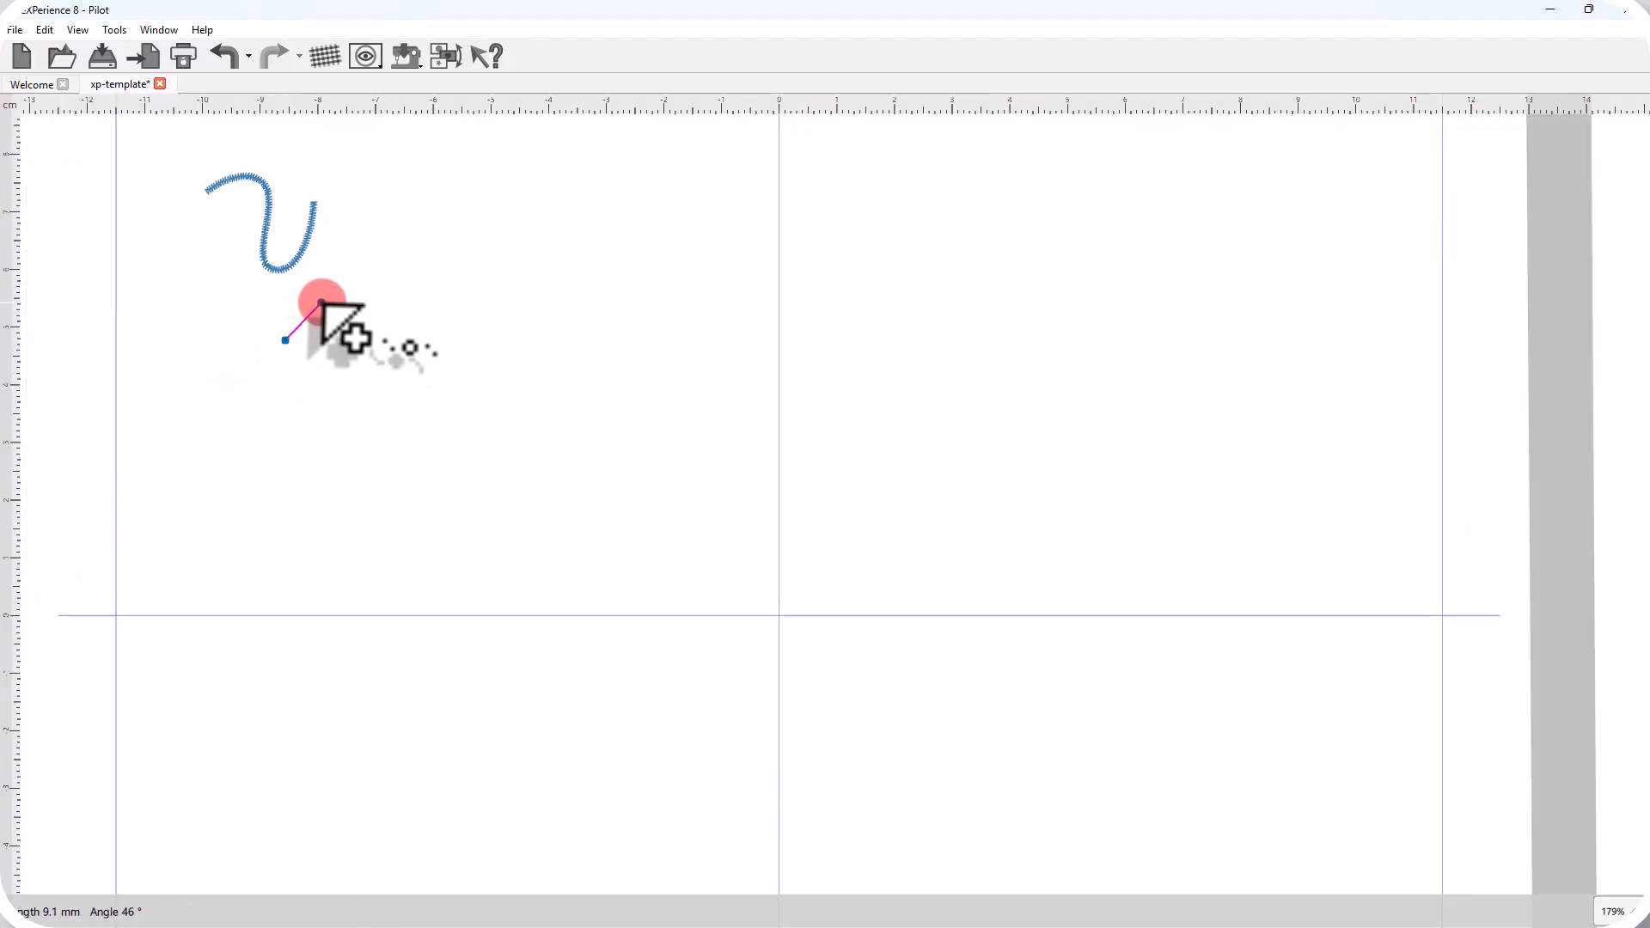
click(322, 302)
click(343, 344)
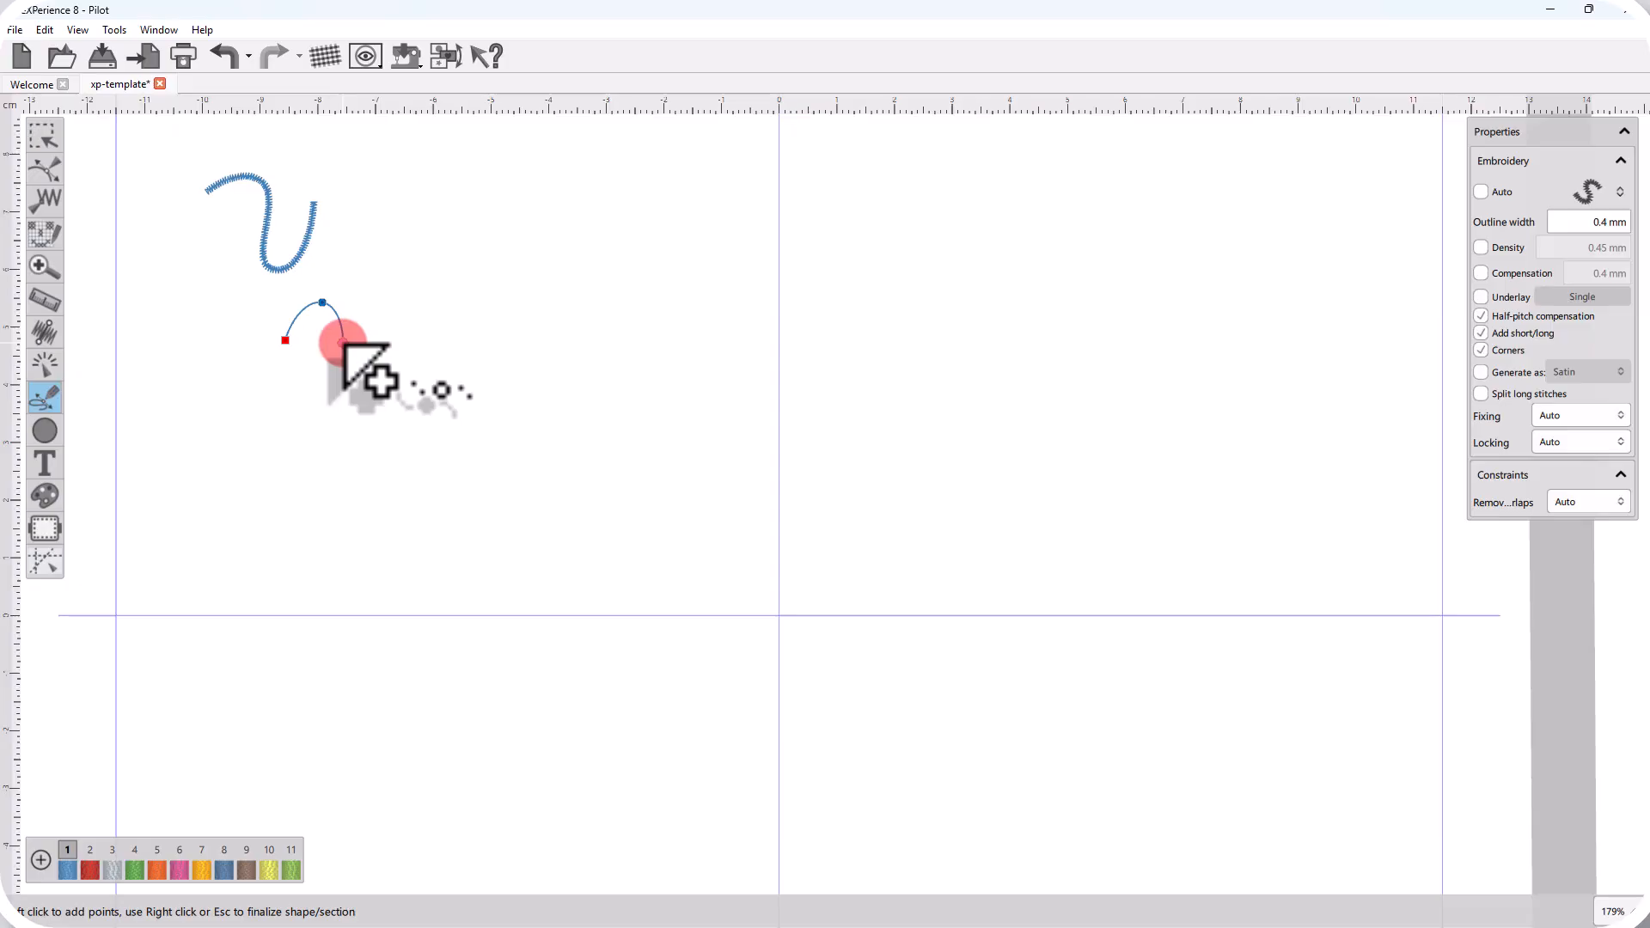
right_click(344, 345)
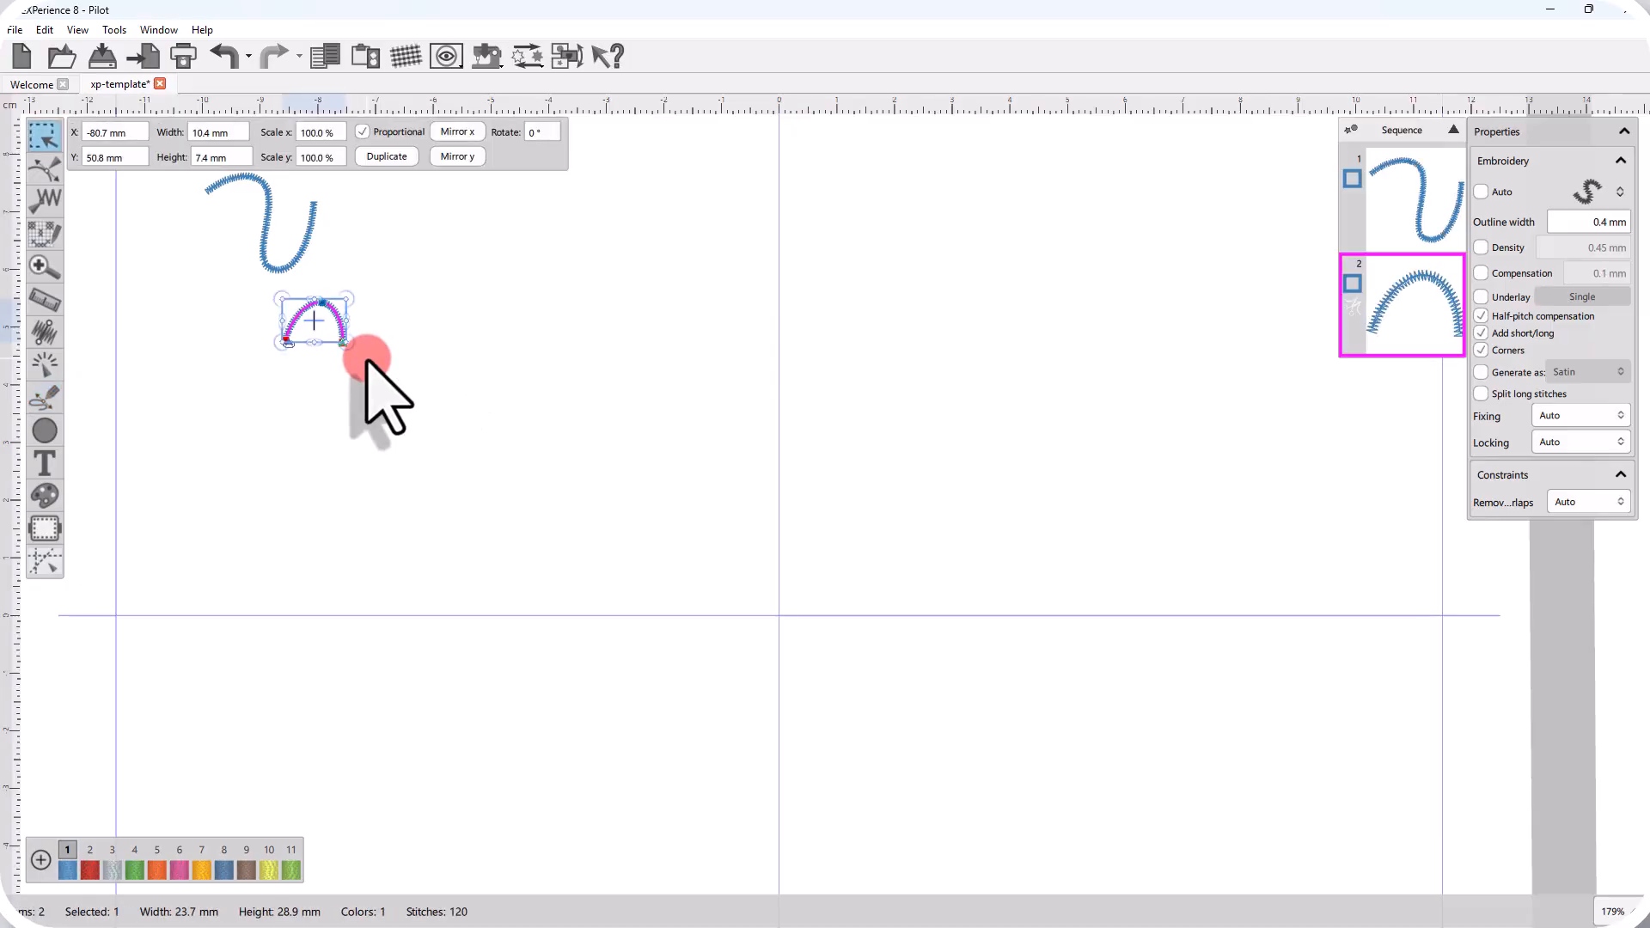
click(48, 398)
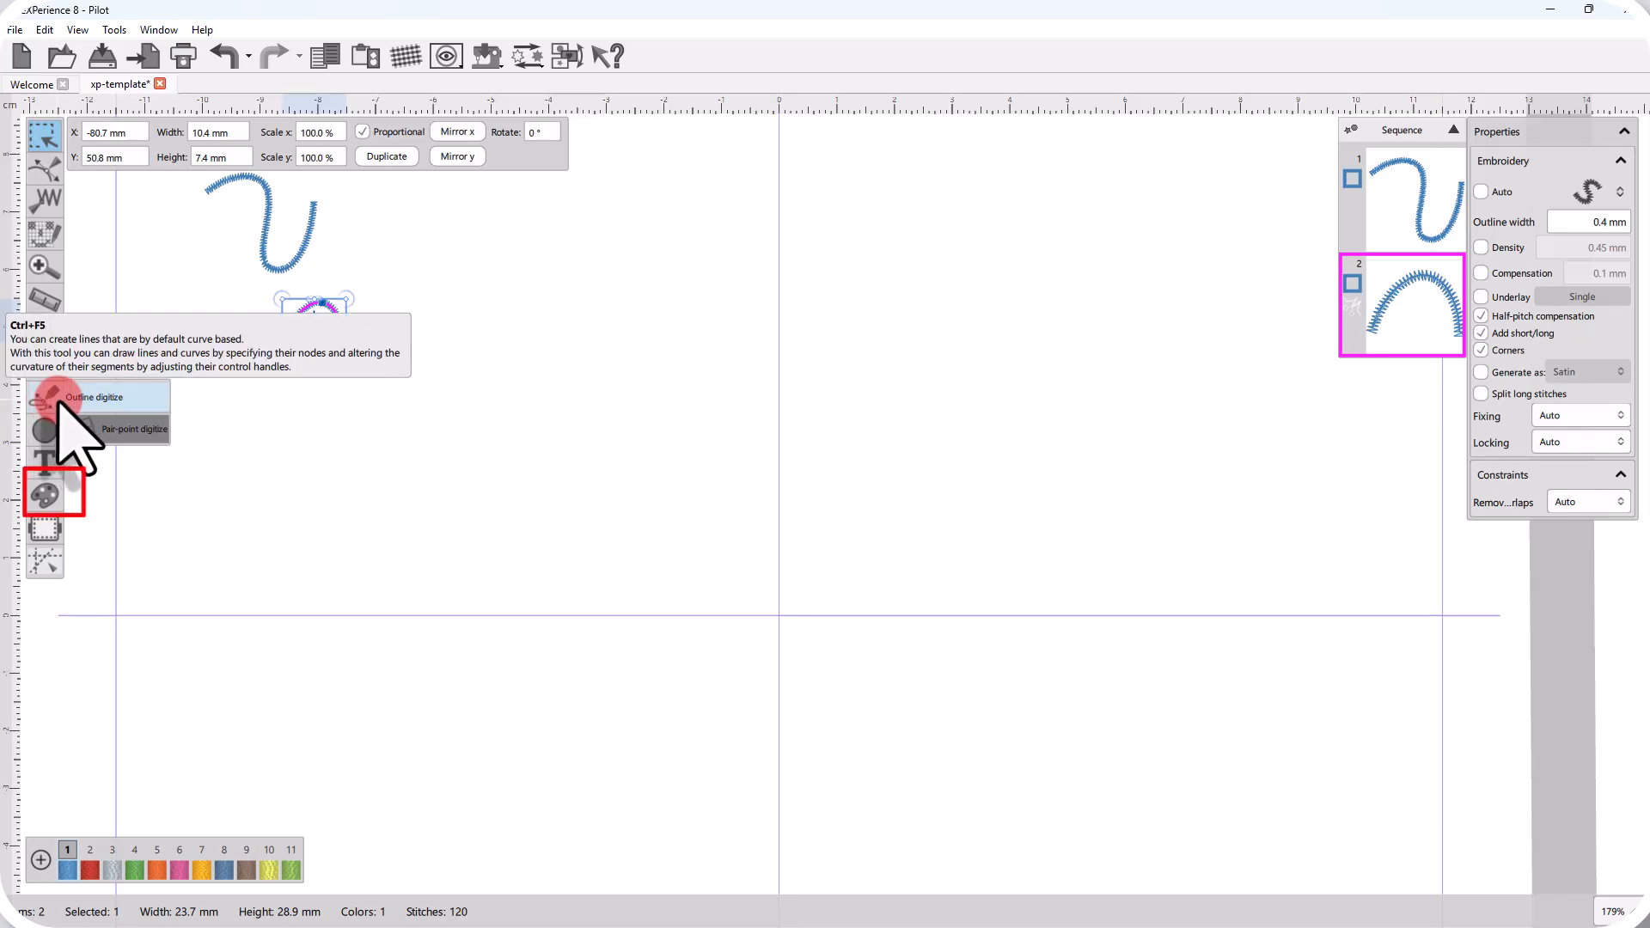
click(302, 414)
click(52, 398)
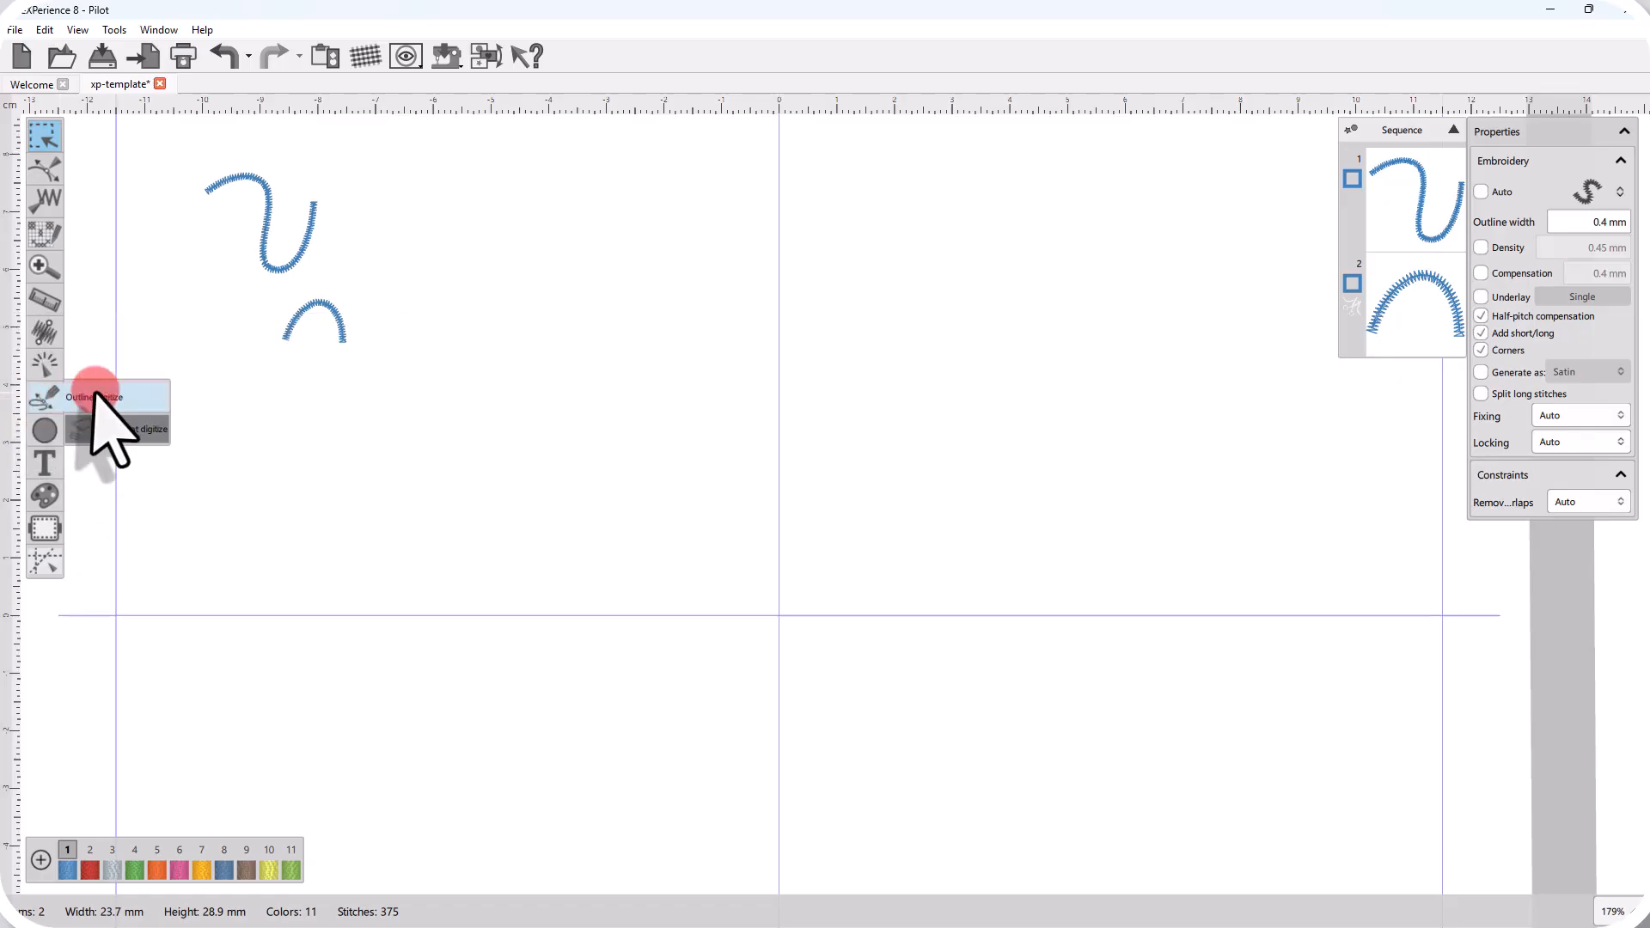
click(138, 428)
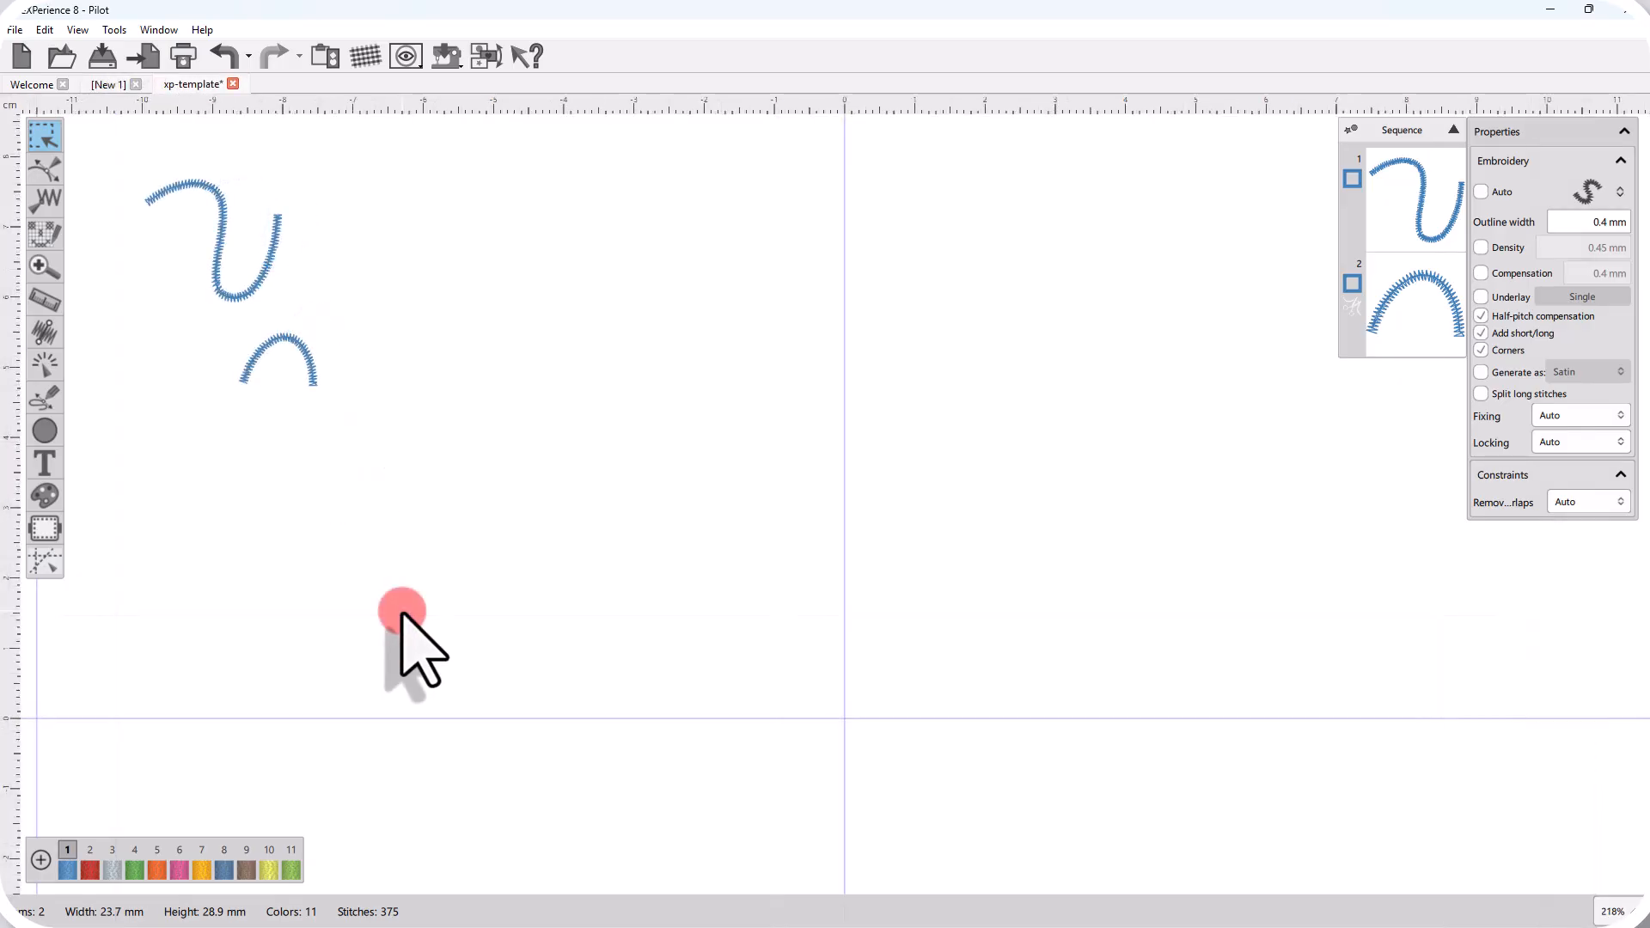
click(44, 398)
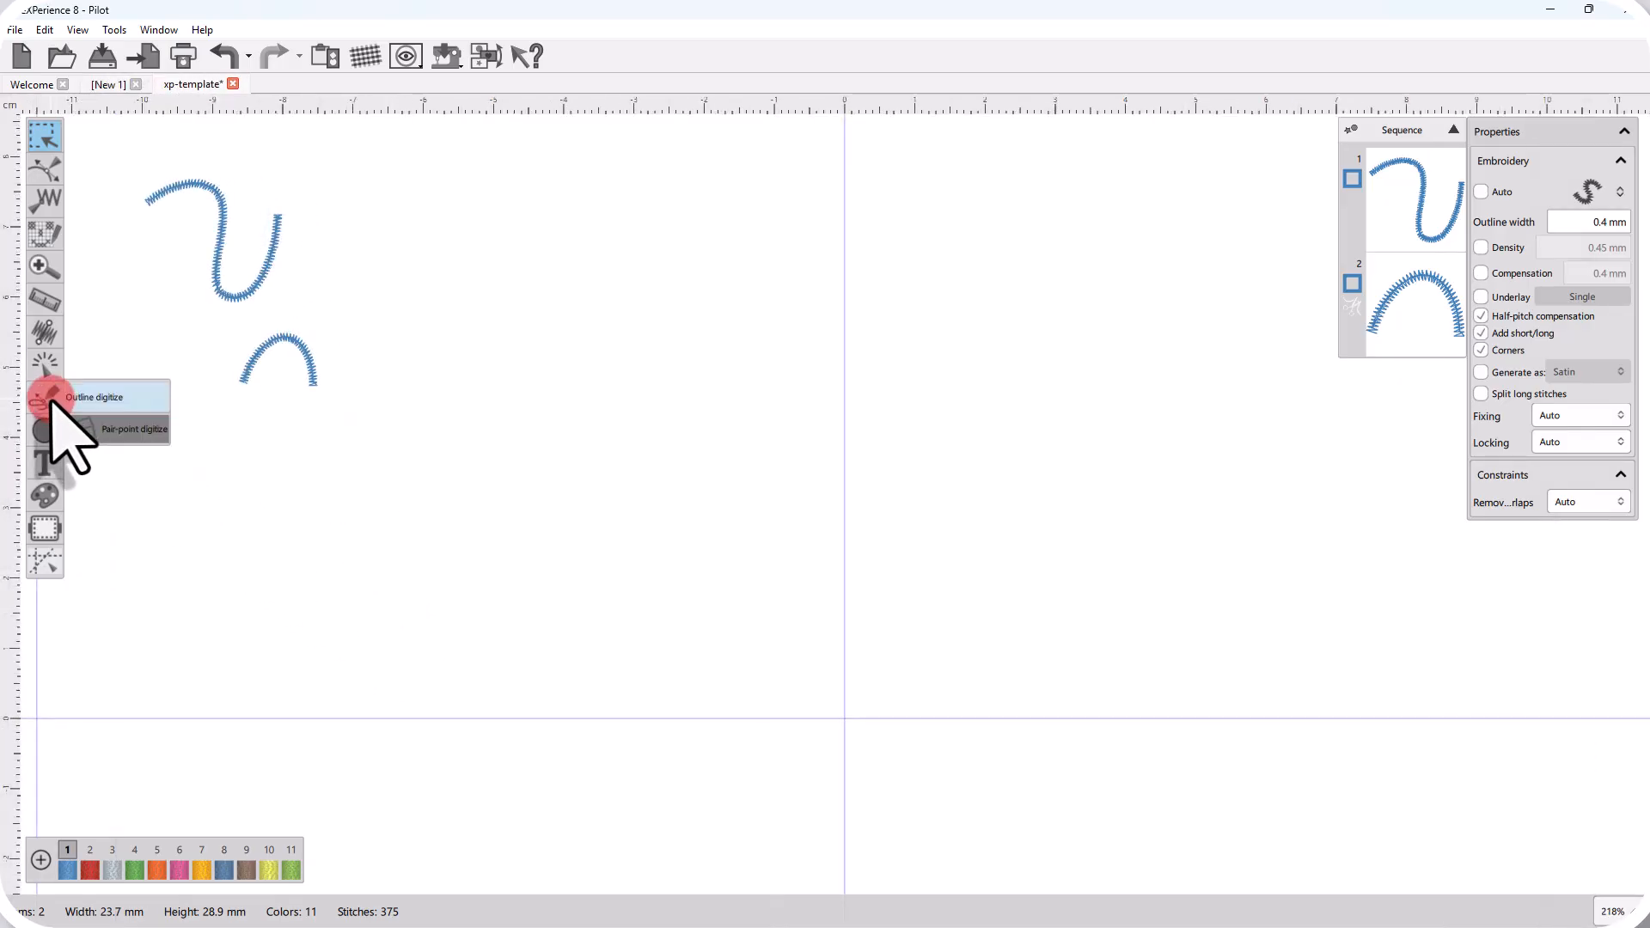
click(135, 430)
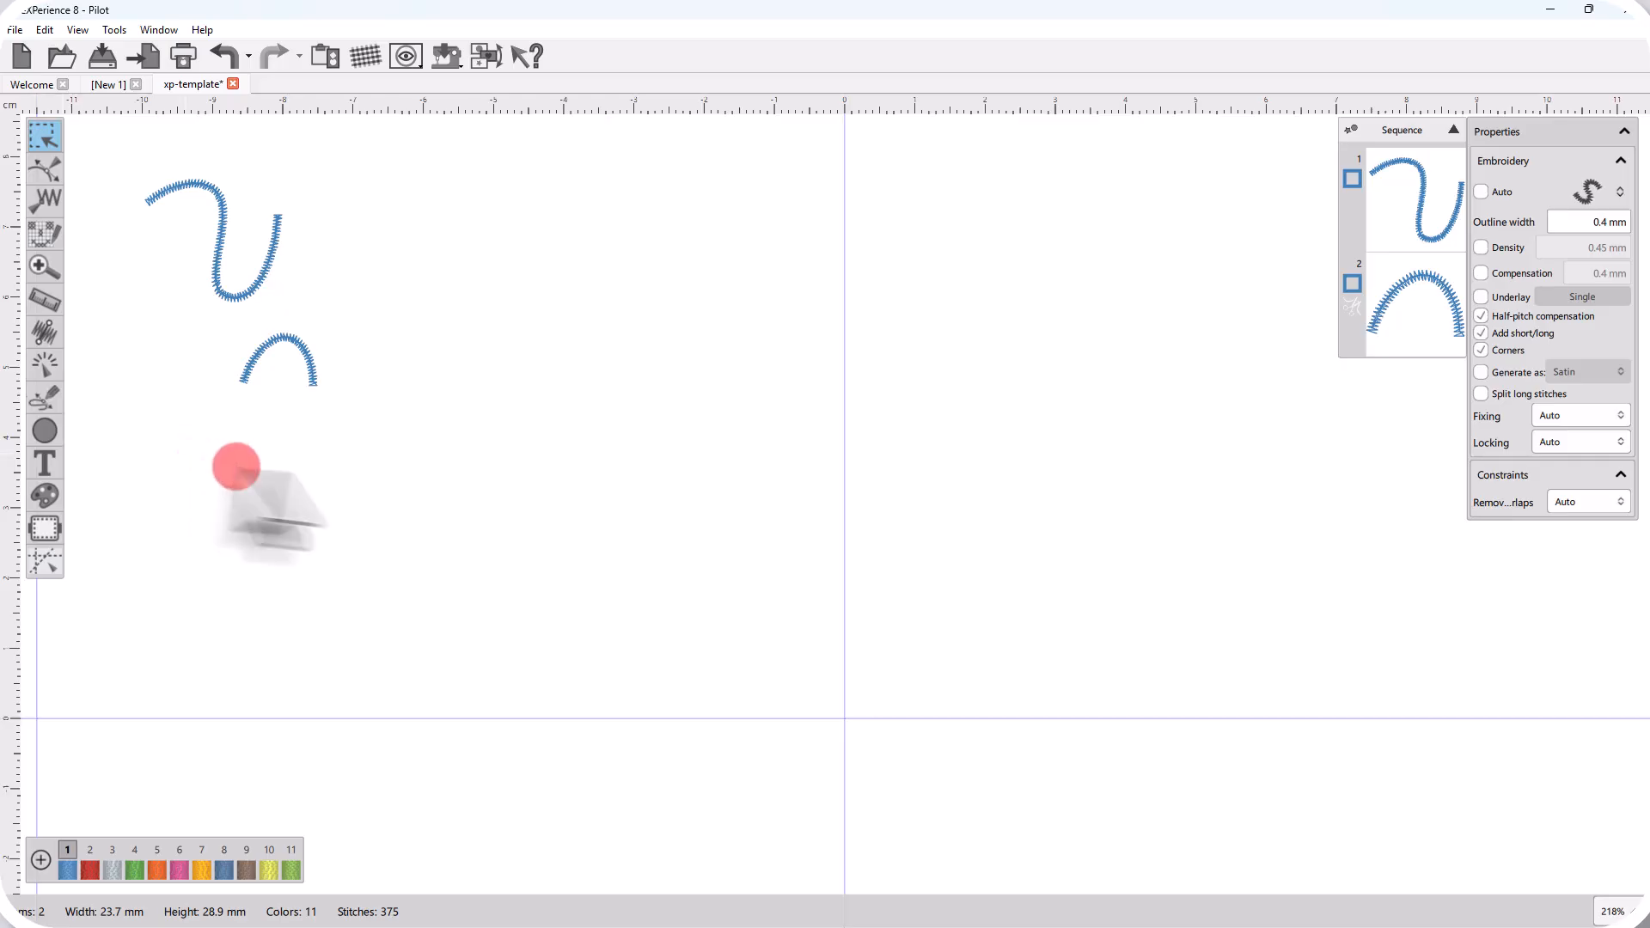
Switch the embroidery type from outline to filled and begin a Pair-point digitize shape with two point pairs beside the S-curve
click(1587, 194)
click(1537, 232)
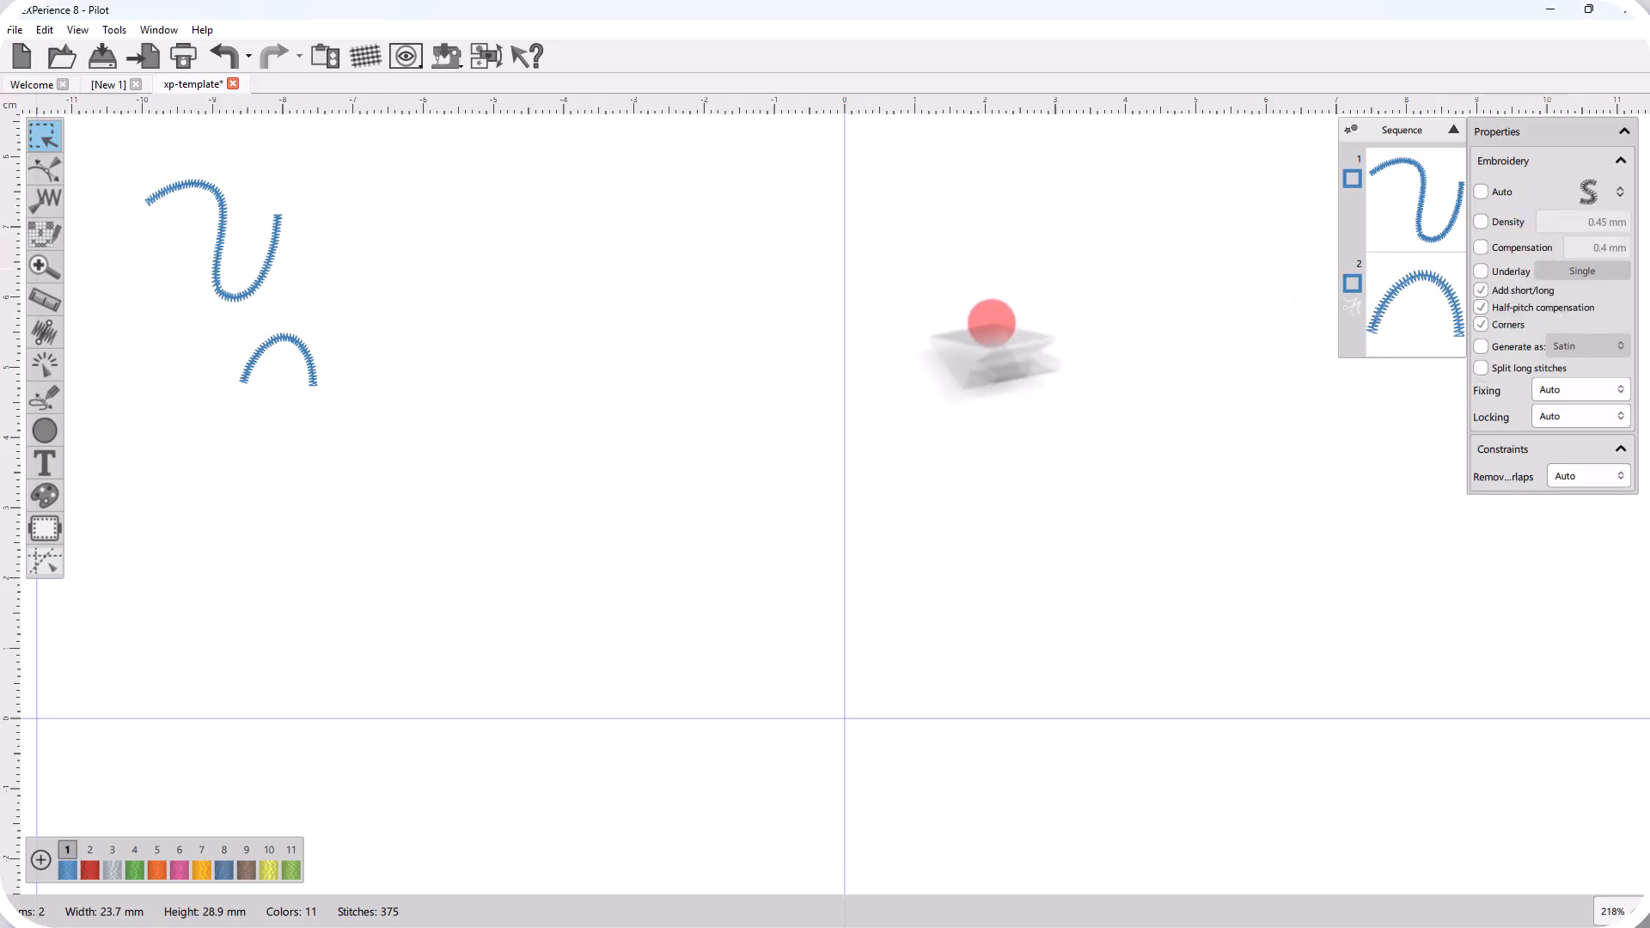
drag(62, 404, 110, 431)
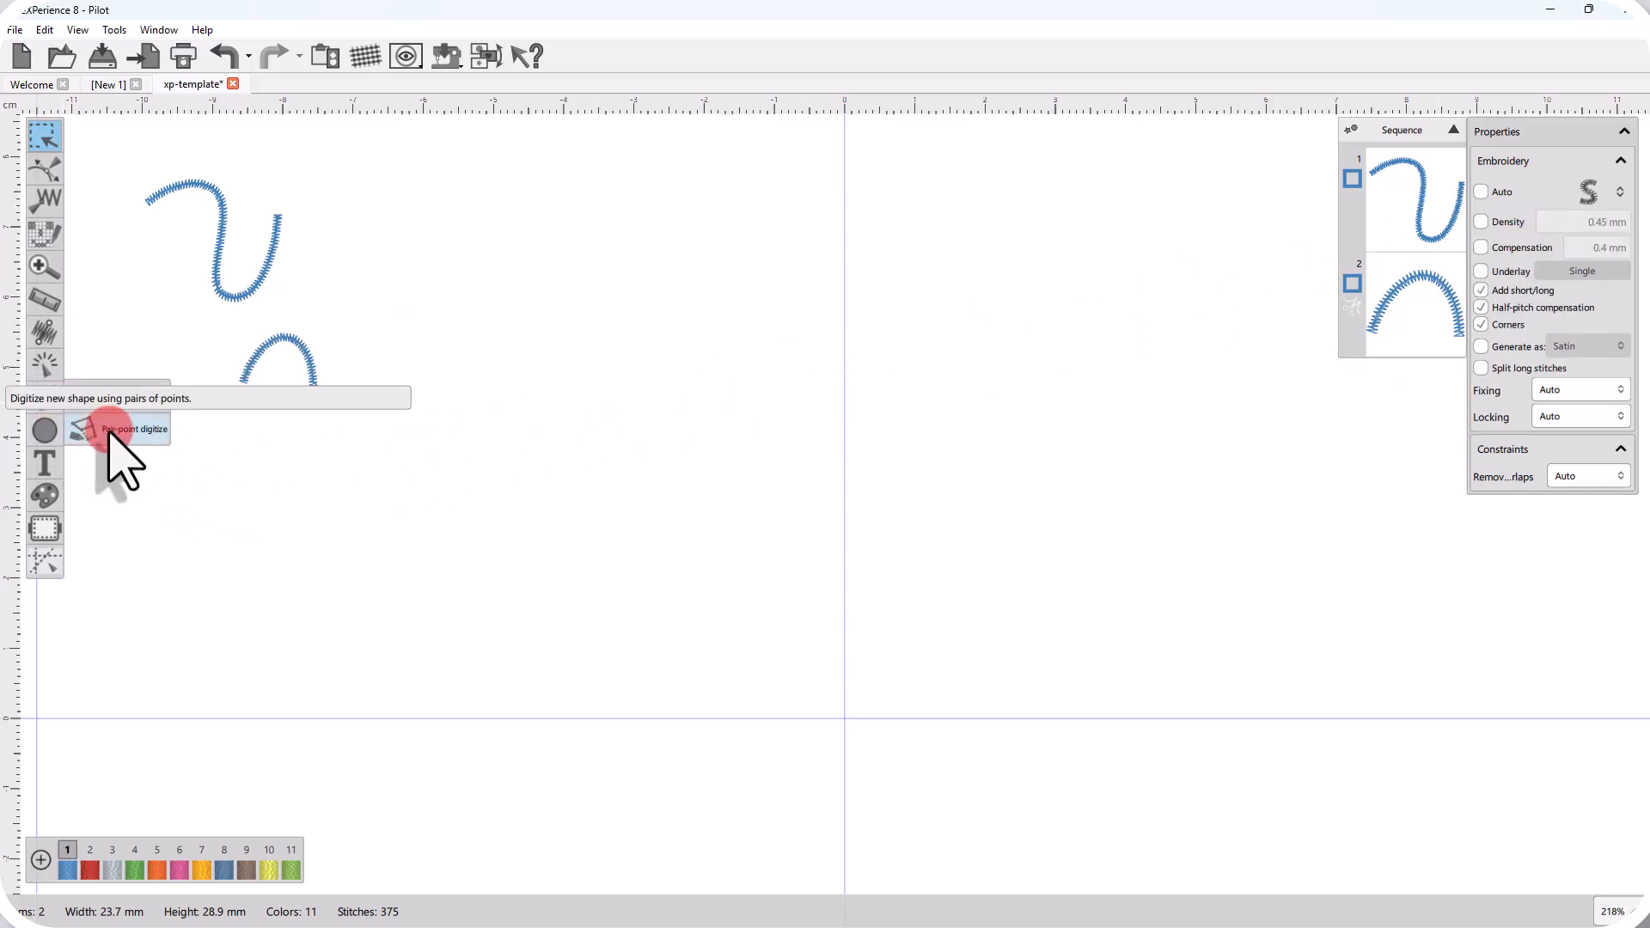
click(109, 431)
click(443, 233)
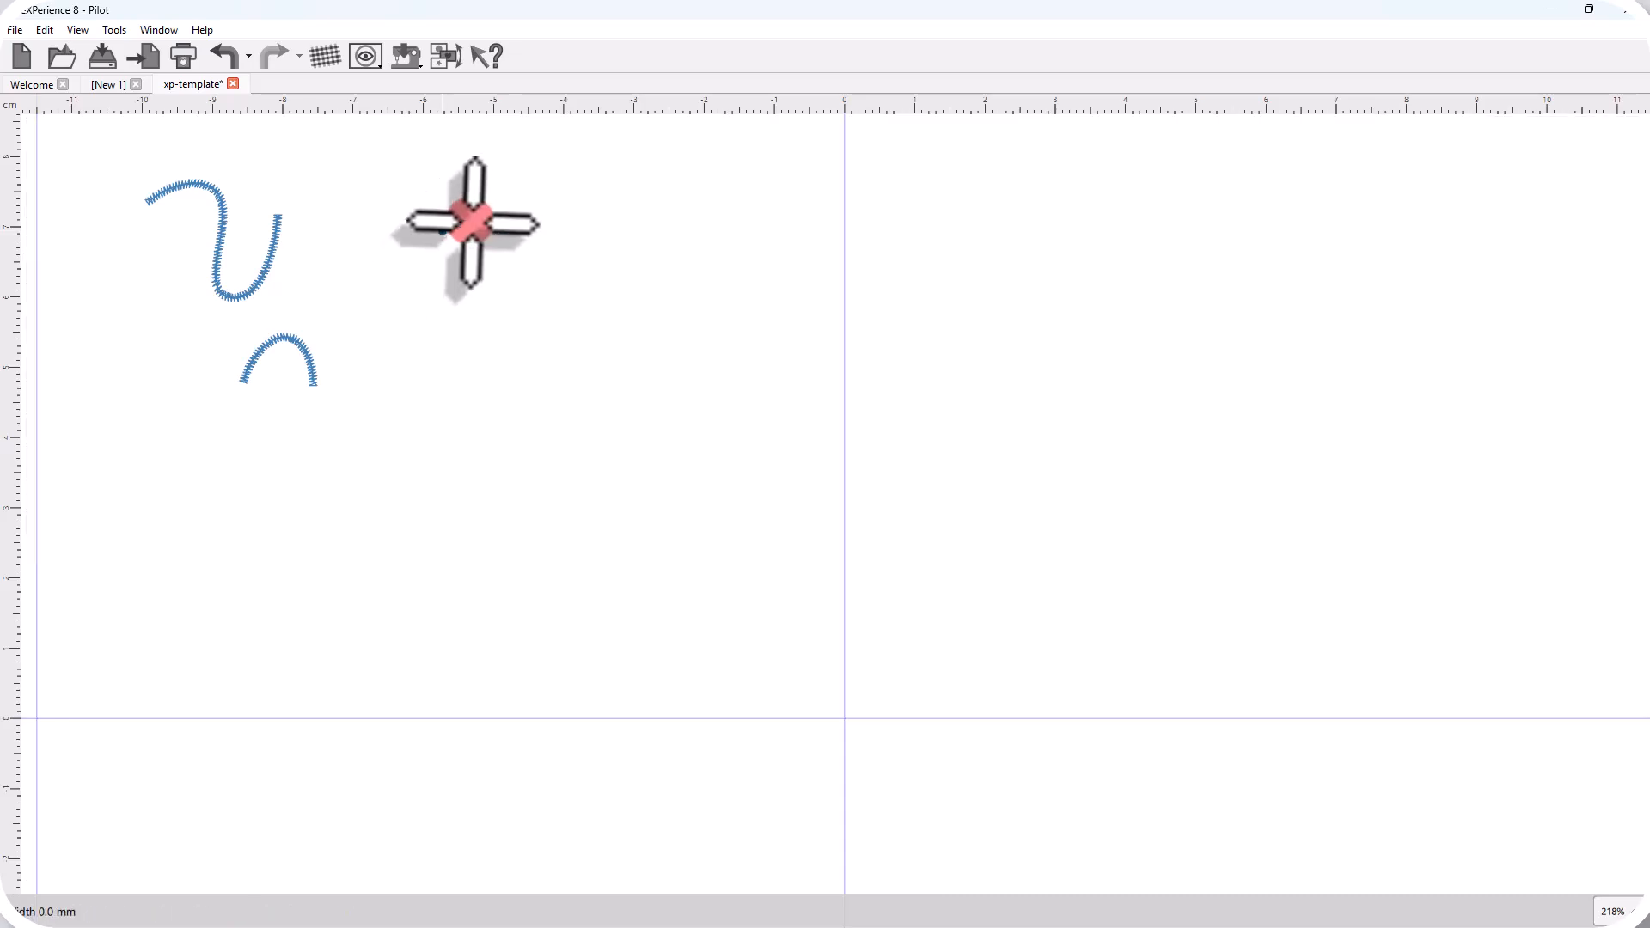
click(479, 216)
click(465, 289)
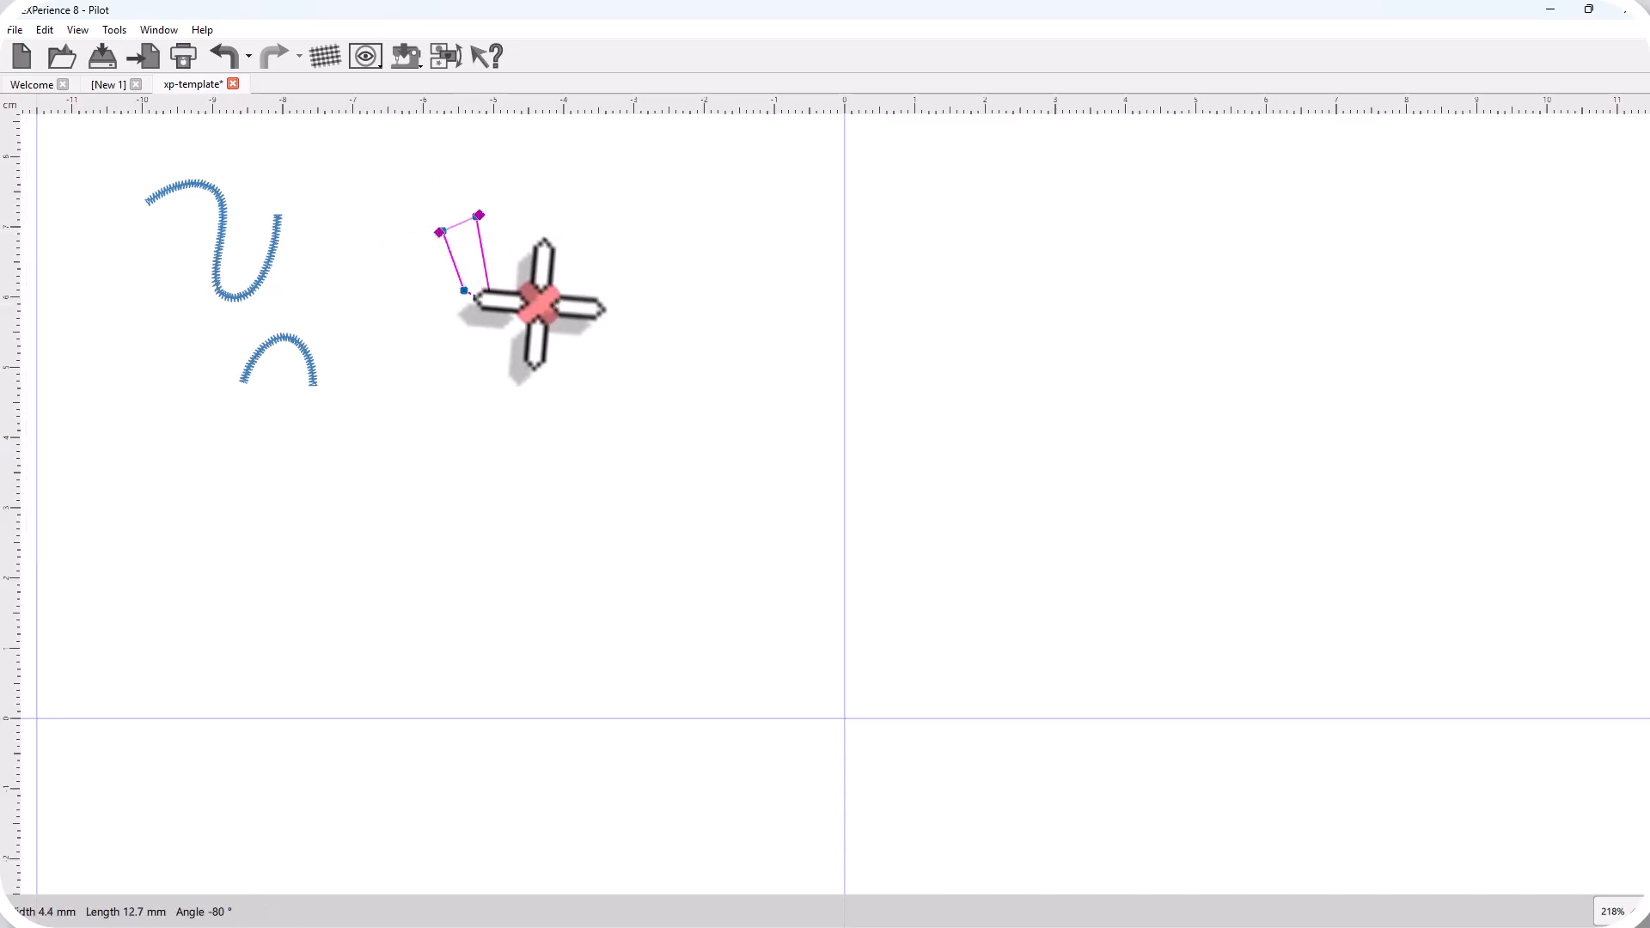
click(528, 295)
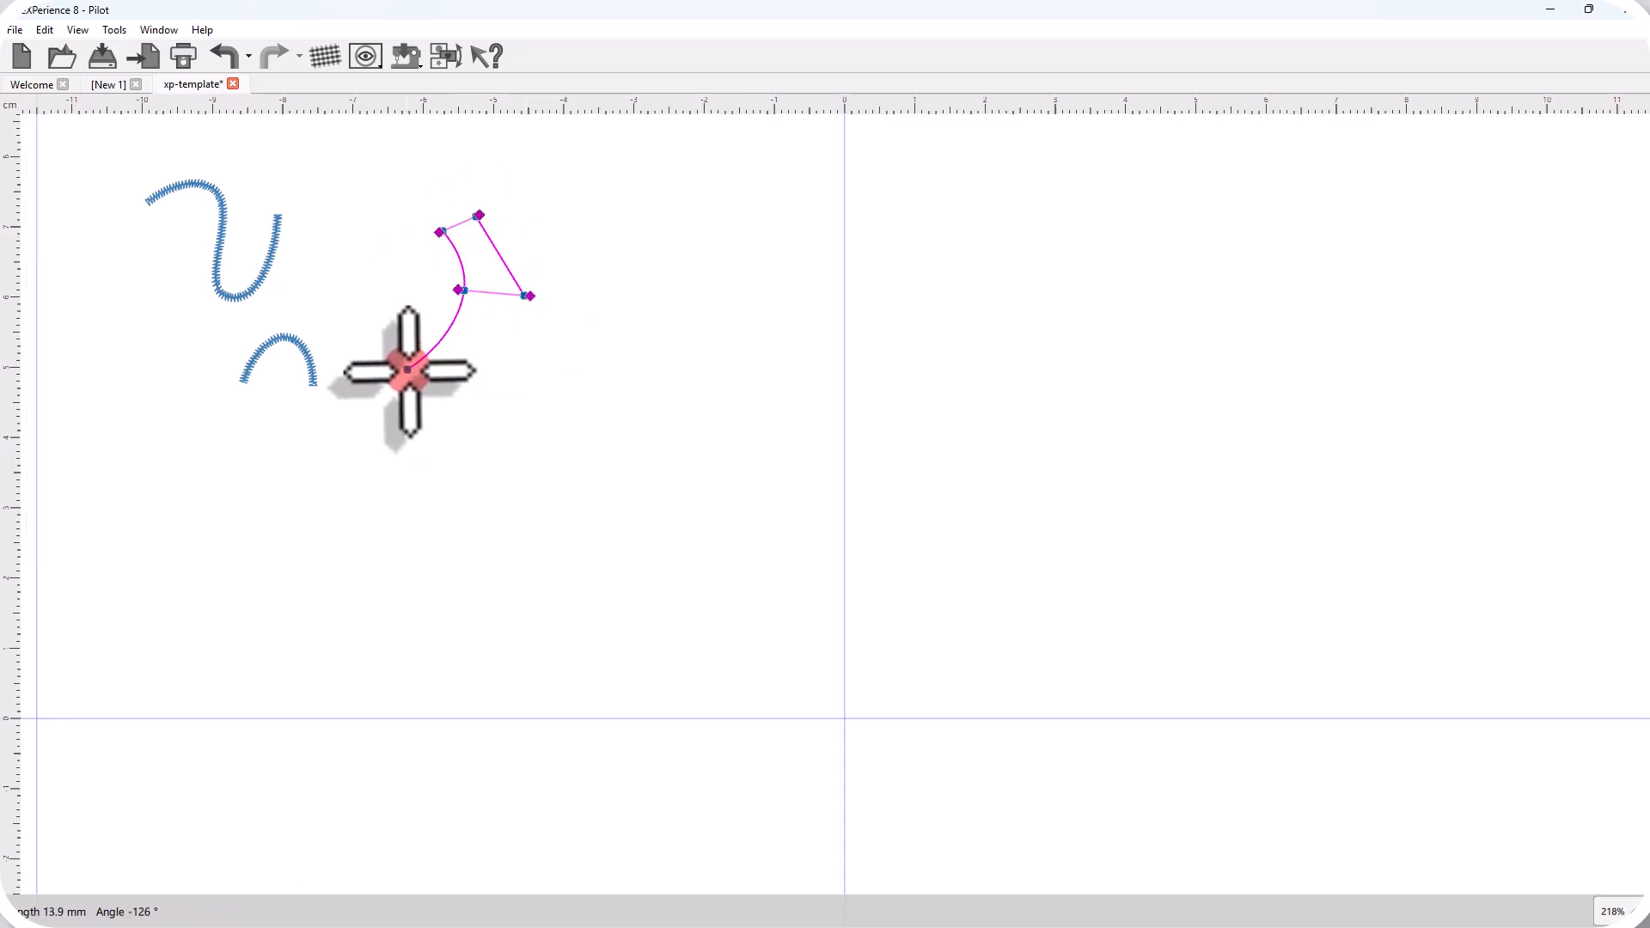
Extend the pair-point shape with three more pairs curving down below the arch, finalize it, and check its stitches up close
click(407, 368)
click(437, 410)
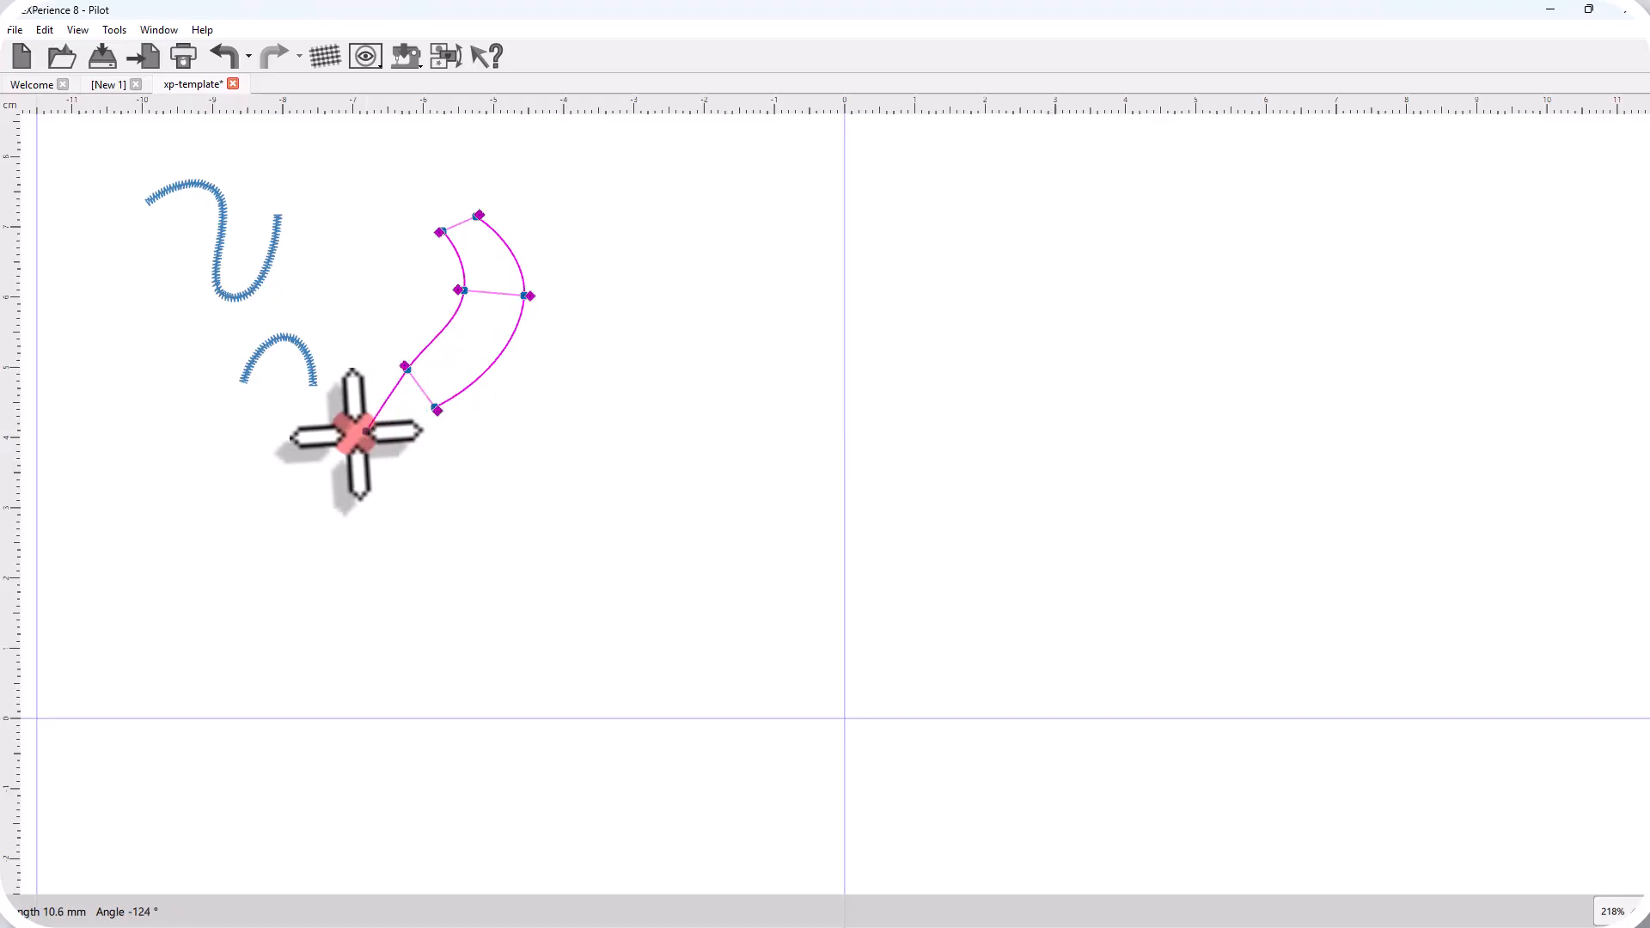
click(318, 434)
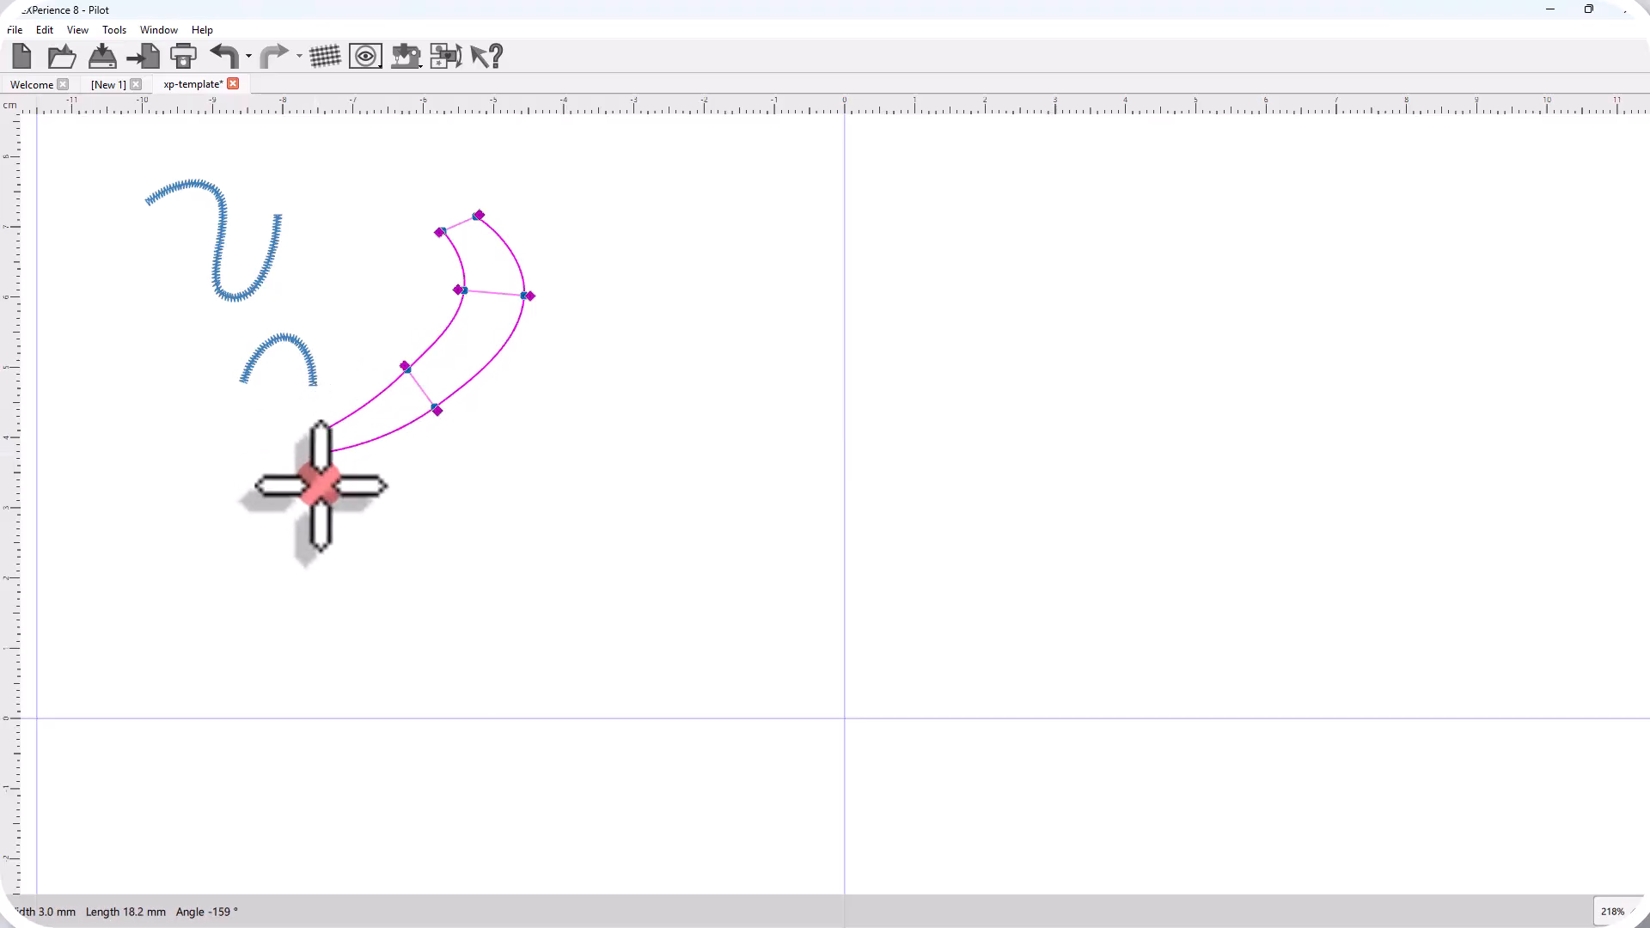
click(372, 454)
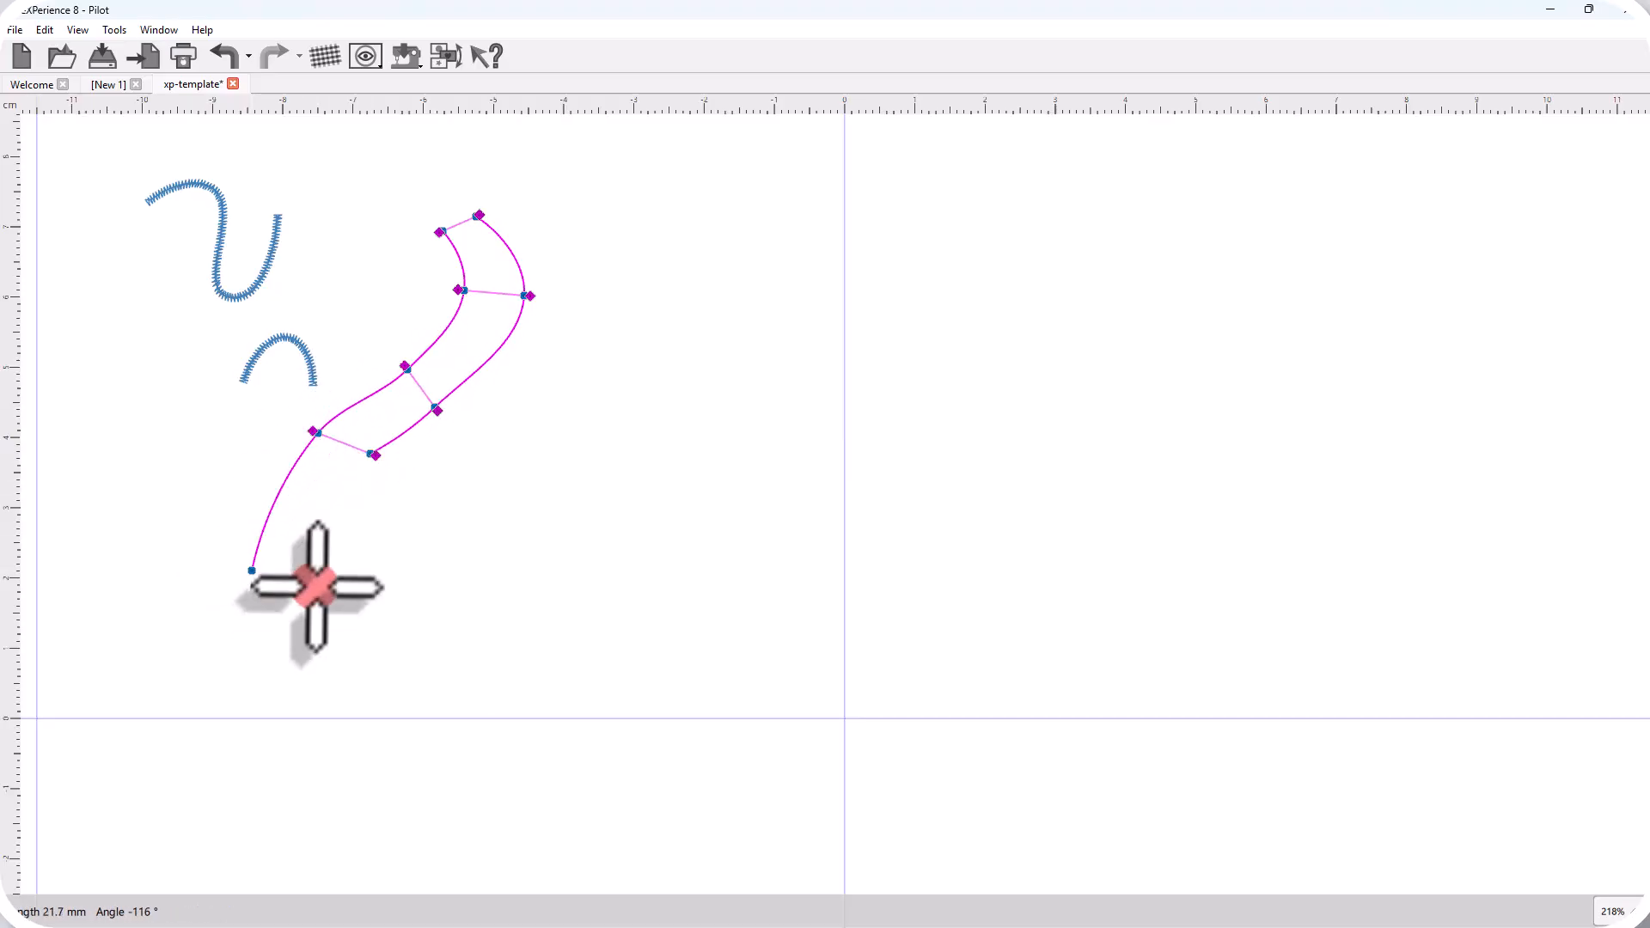
click(295, 560)
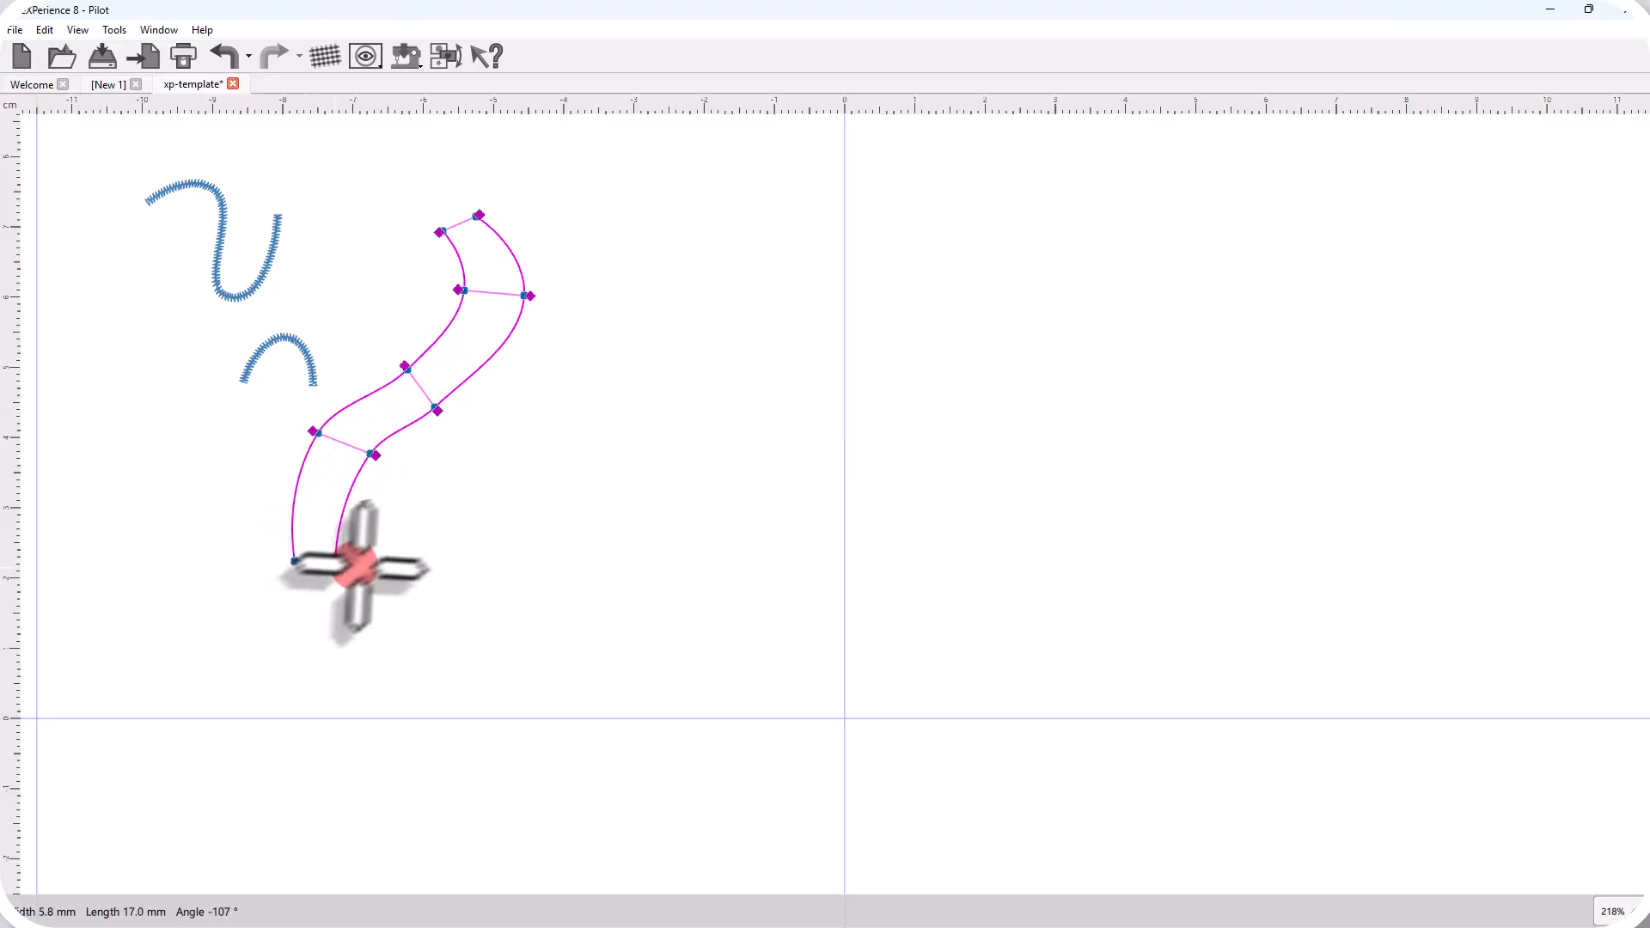
click(333, 560)
right_click(332, 560)
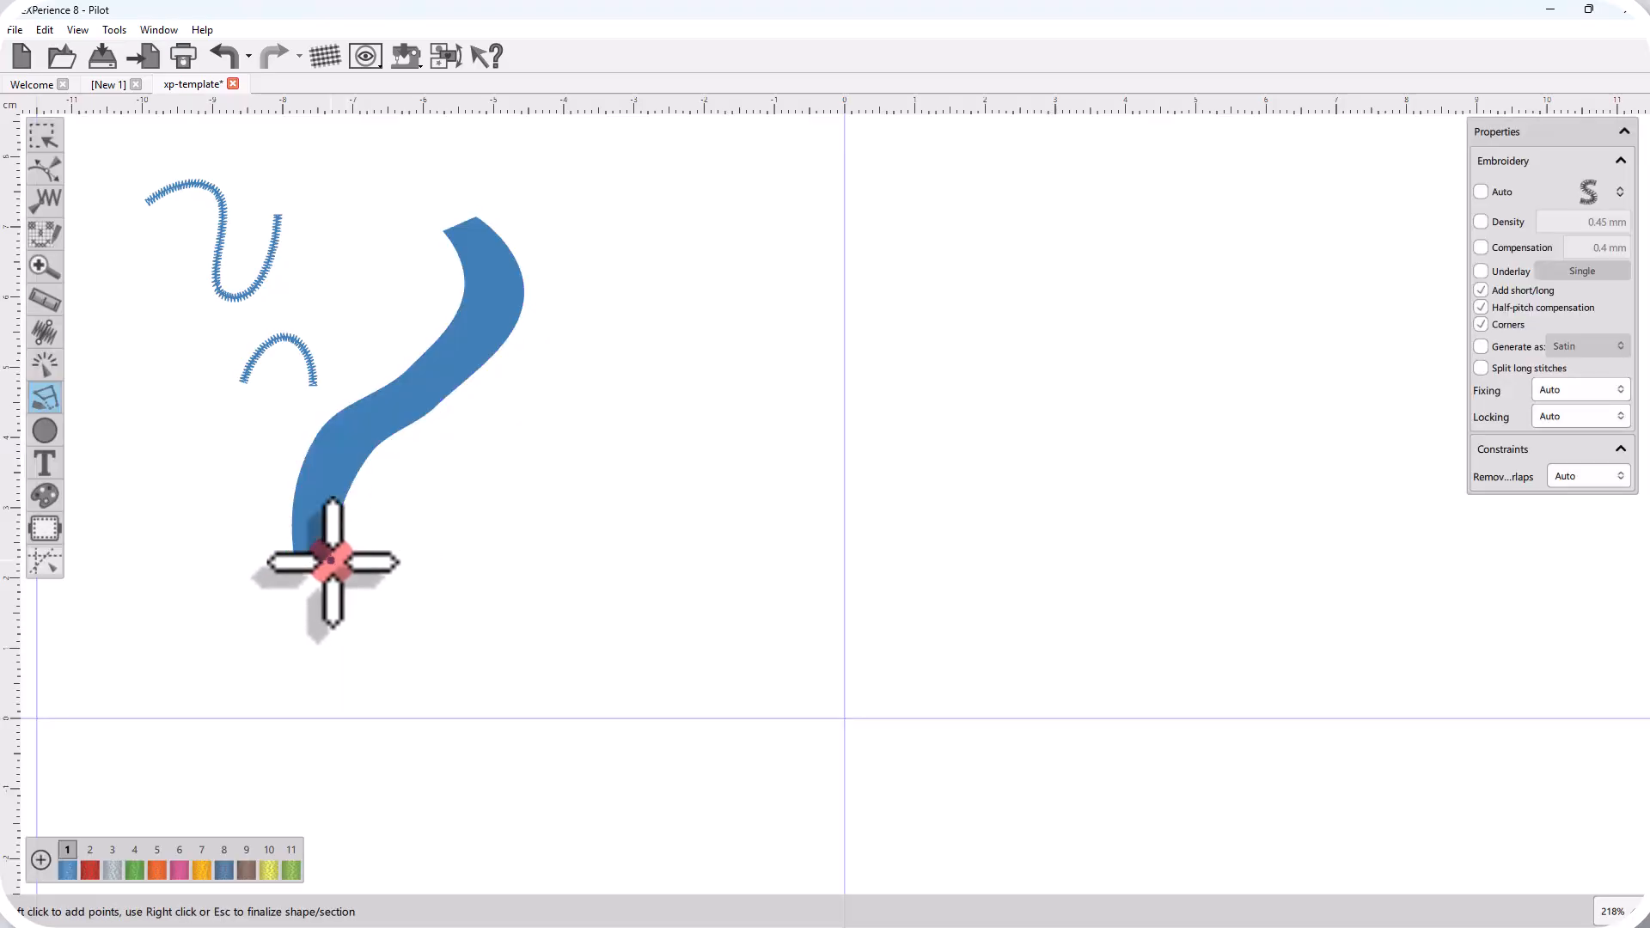
click(619, 490)
scroll(386, 449, up, 6)
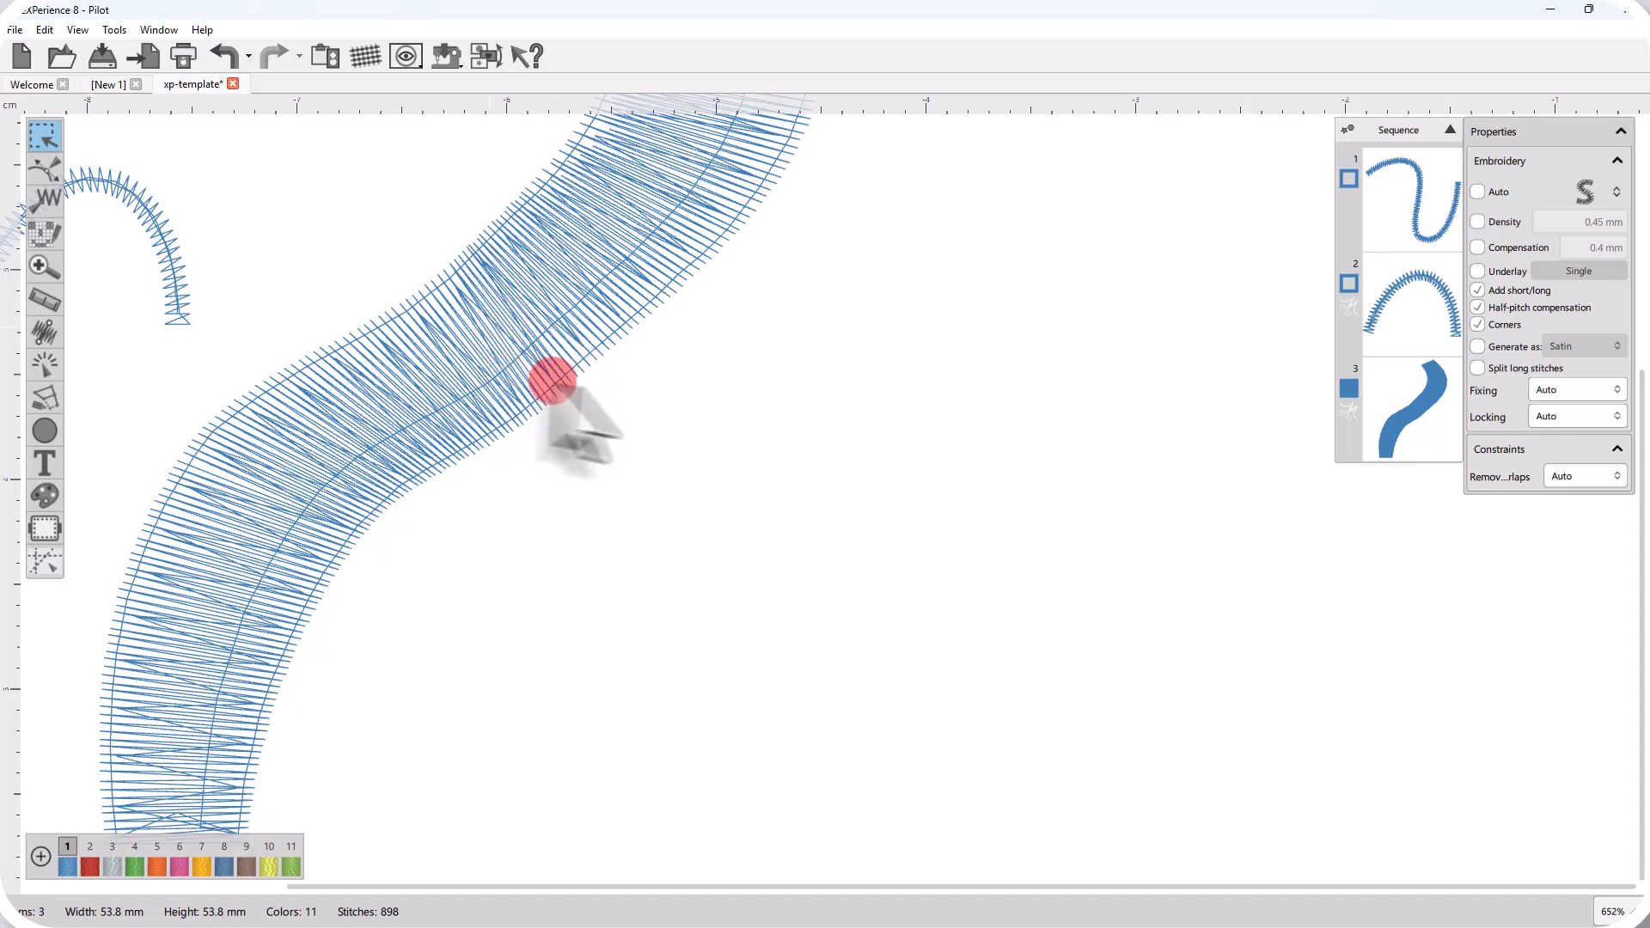
scroll(478, 387, down, 4)
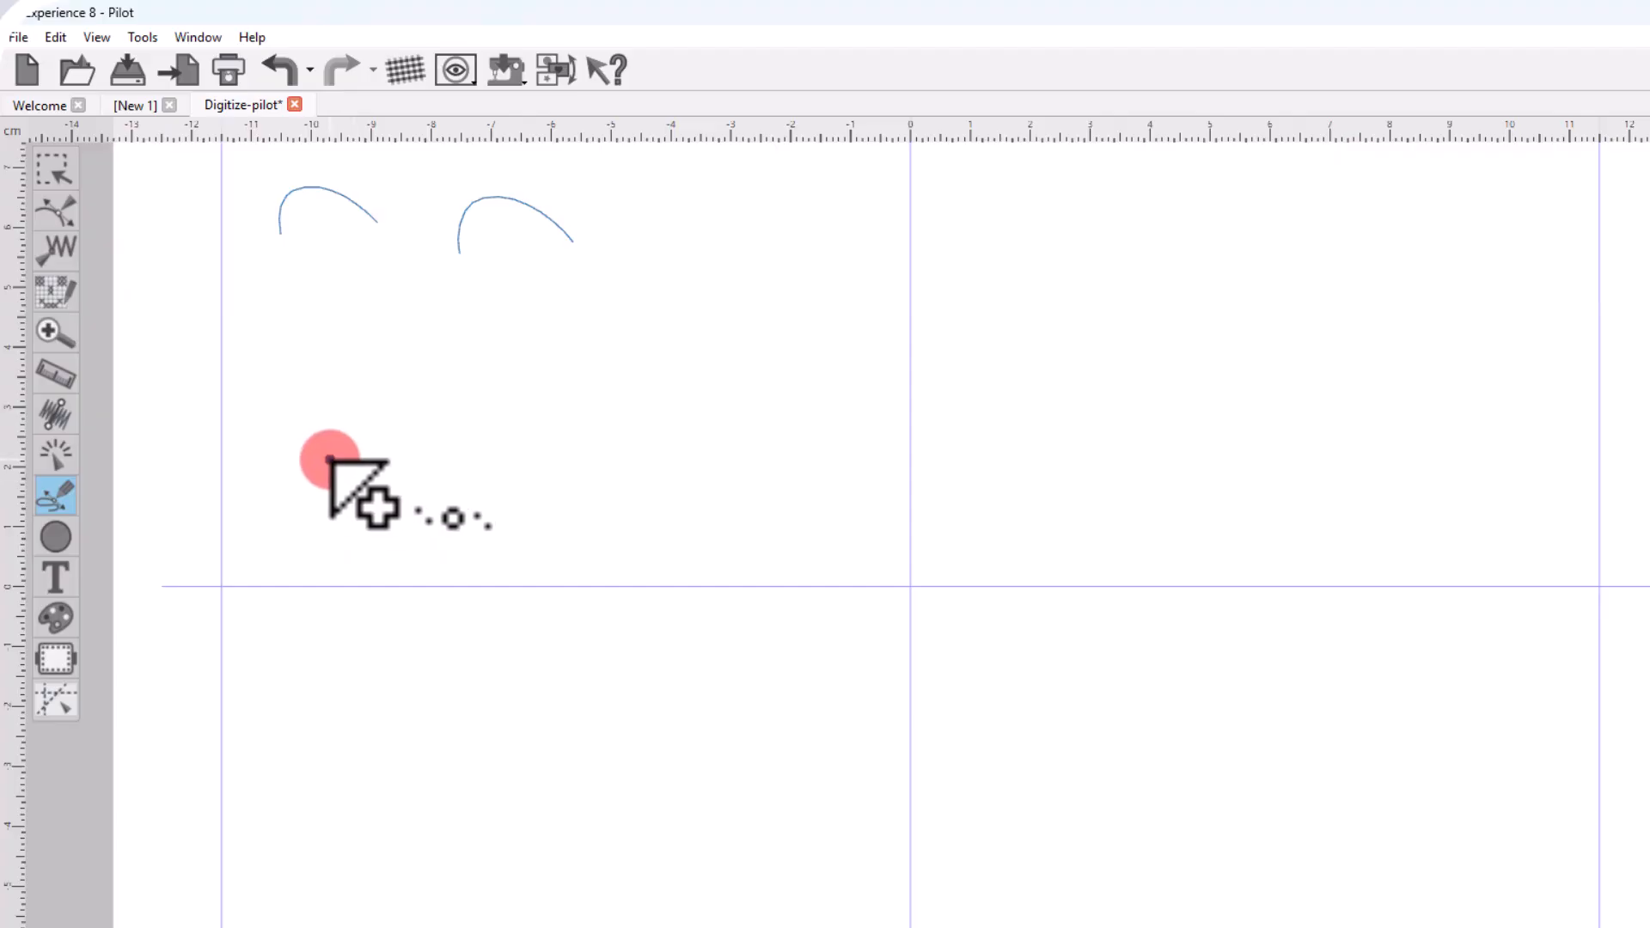
Start an outline below the two existing arcs with five curve points that form a smooth wave
click(329, 459)
click(344, 376)
click(393, 442)
click(422, 366)
click(444, 469)
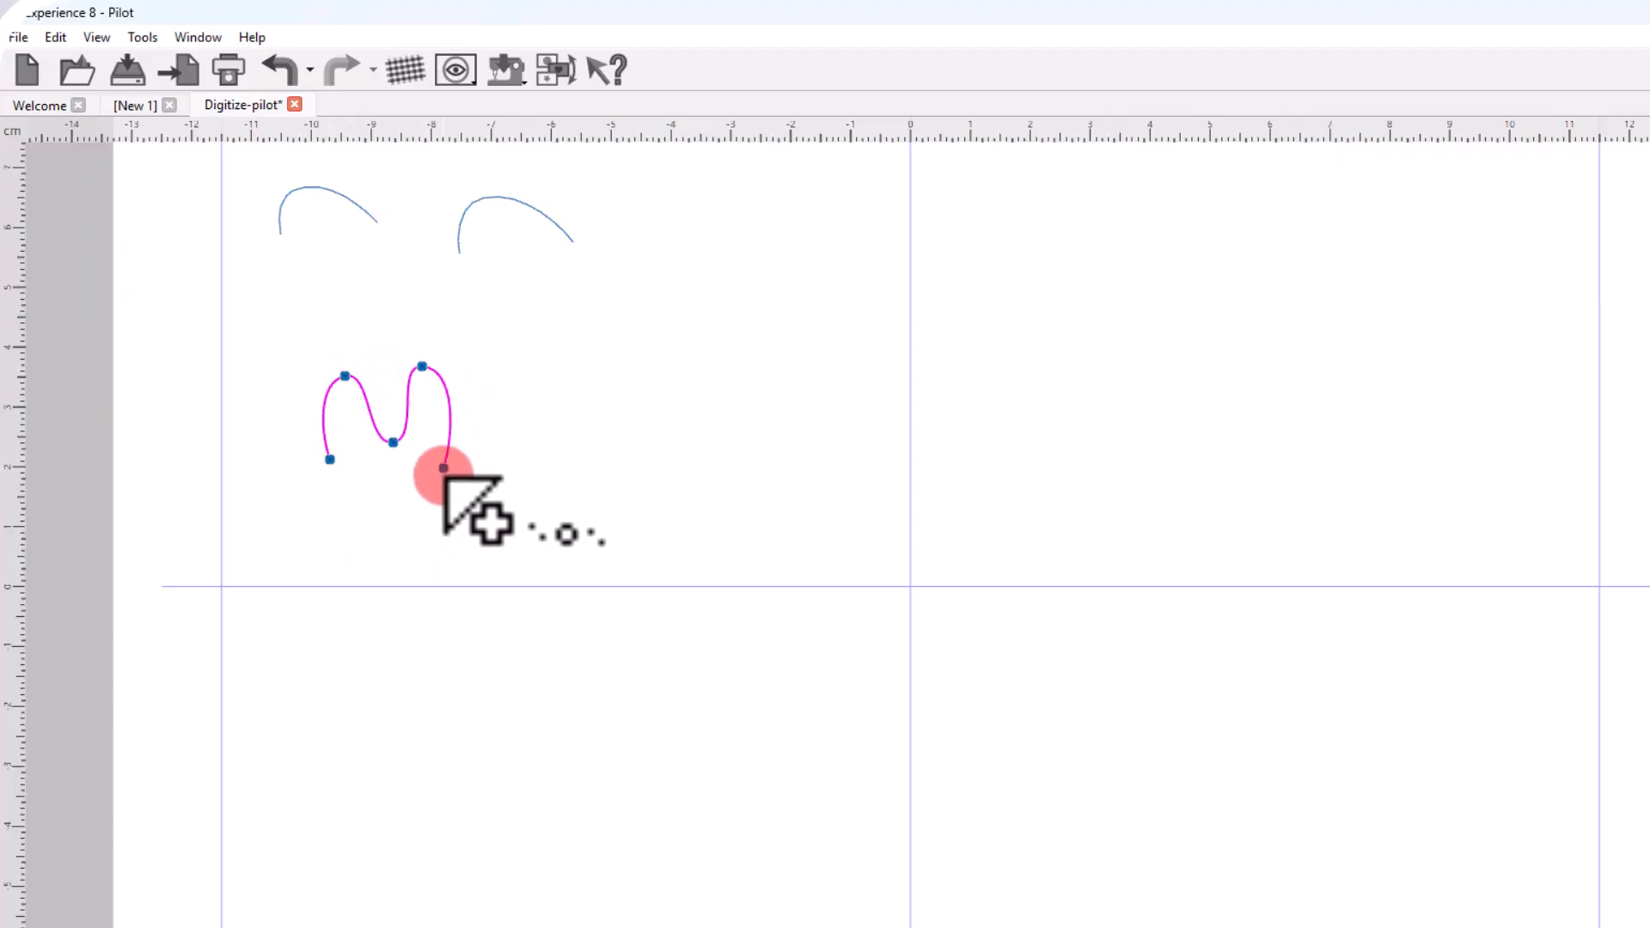
Continue the wavy outline with straight segments in a zigzag of five corner points, and finalize the shape
click(508, 359)
click(522, 422)
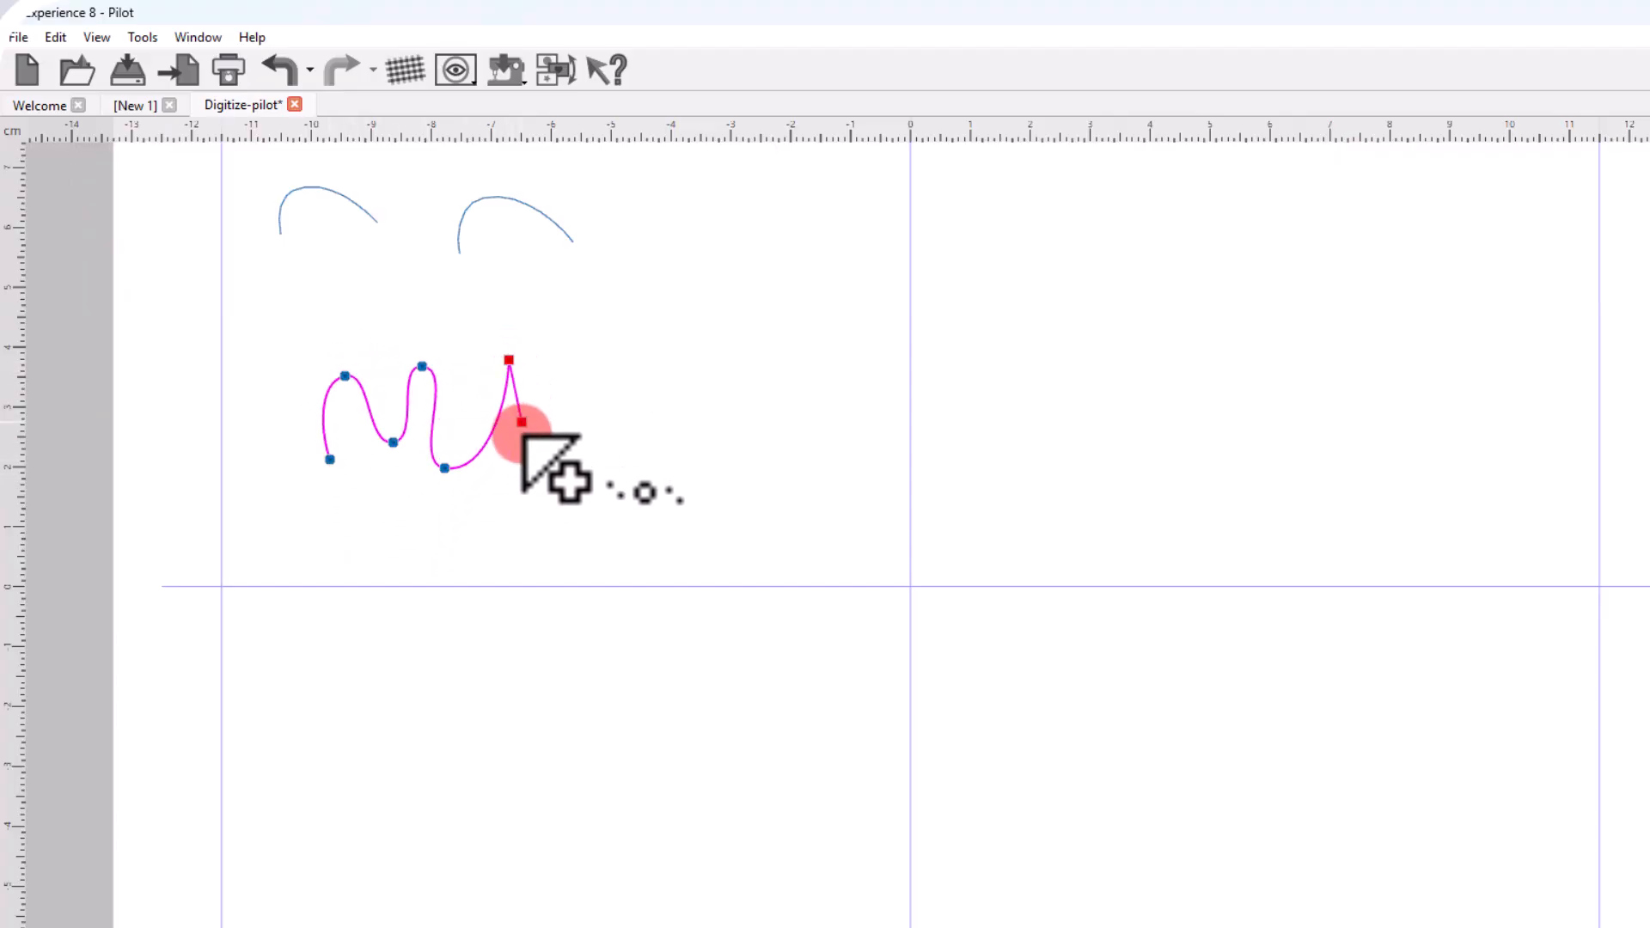
click(529, 456)
click(561, 363)
click(592, 444)
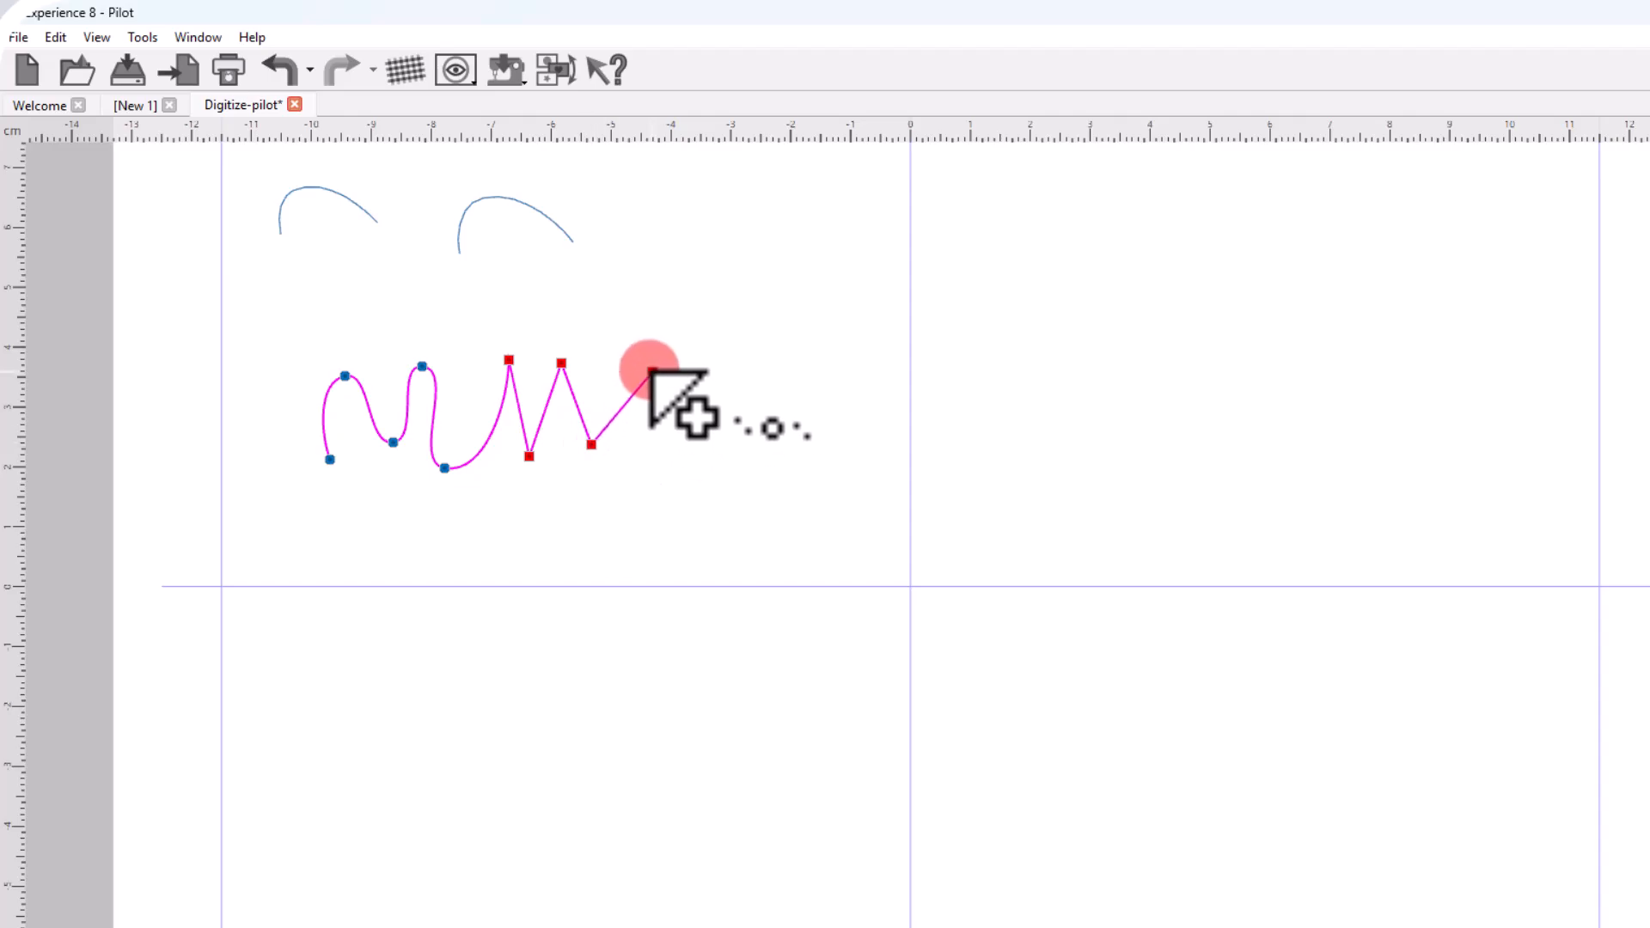
click(650, 371)
right_click(660, 388)
right_click(656, 434)
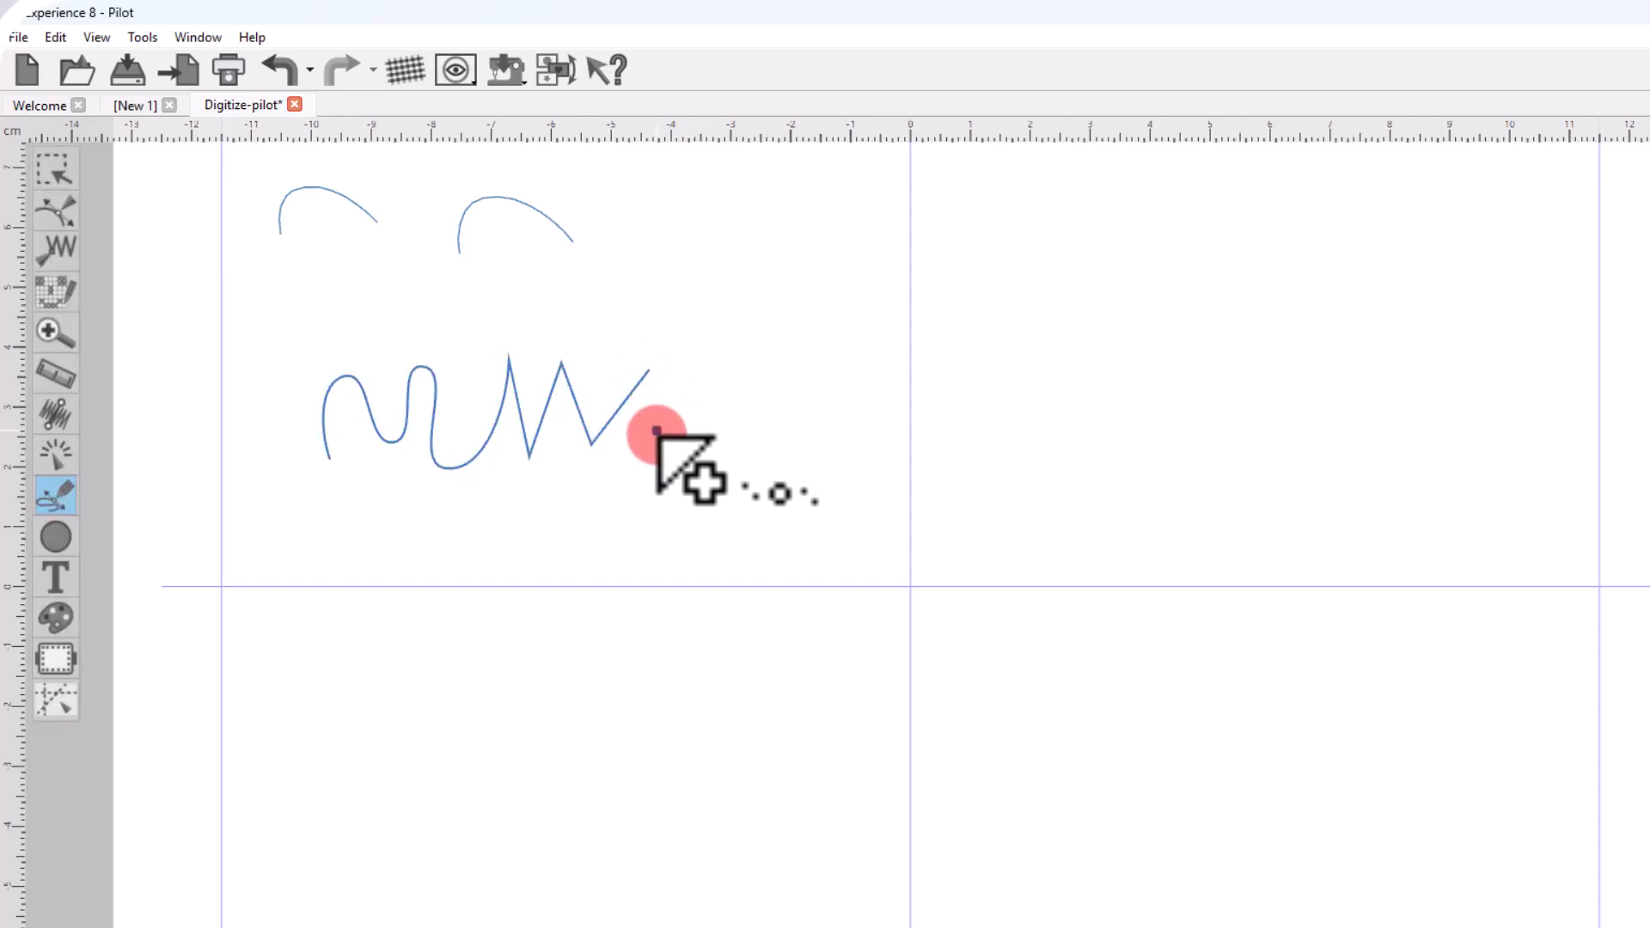
Digitize an open oval beside the two existing arcs from two three-point sections, an upper and a lower arc, and finalize it
click(672, 215)
click(720, 179)
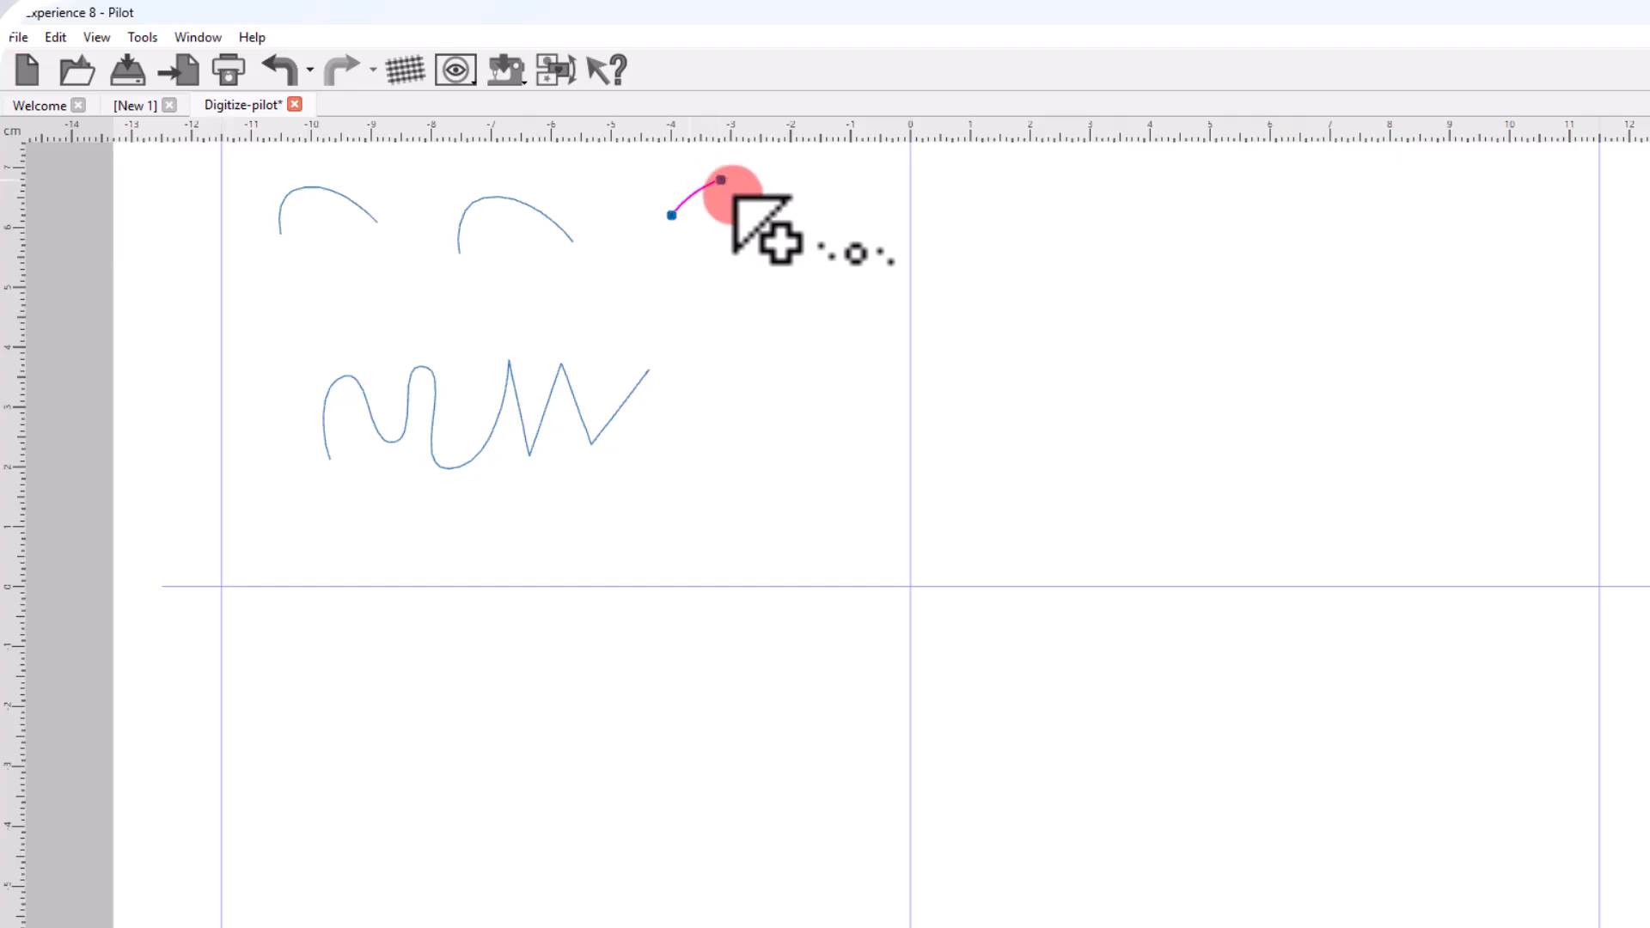
click(769, 240)
right_click(760, 244)
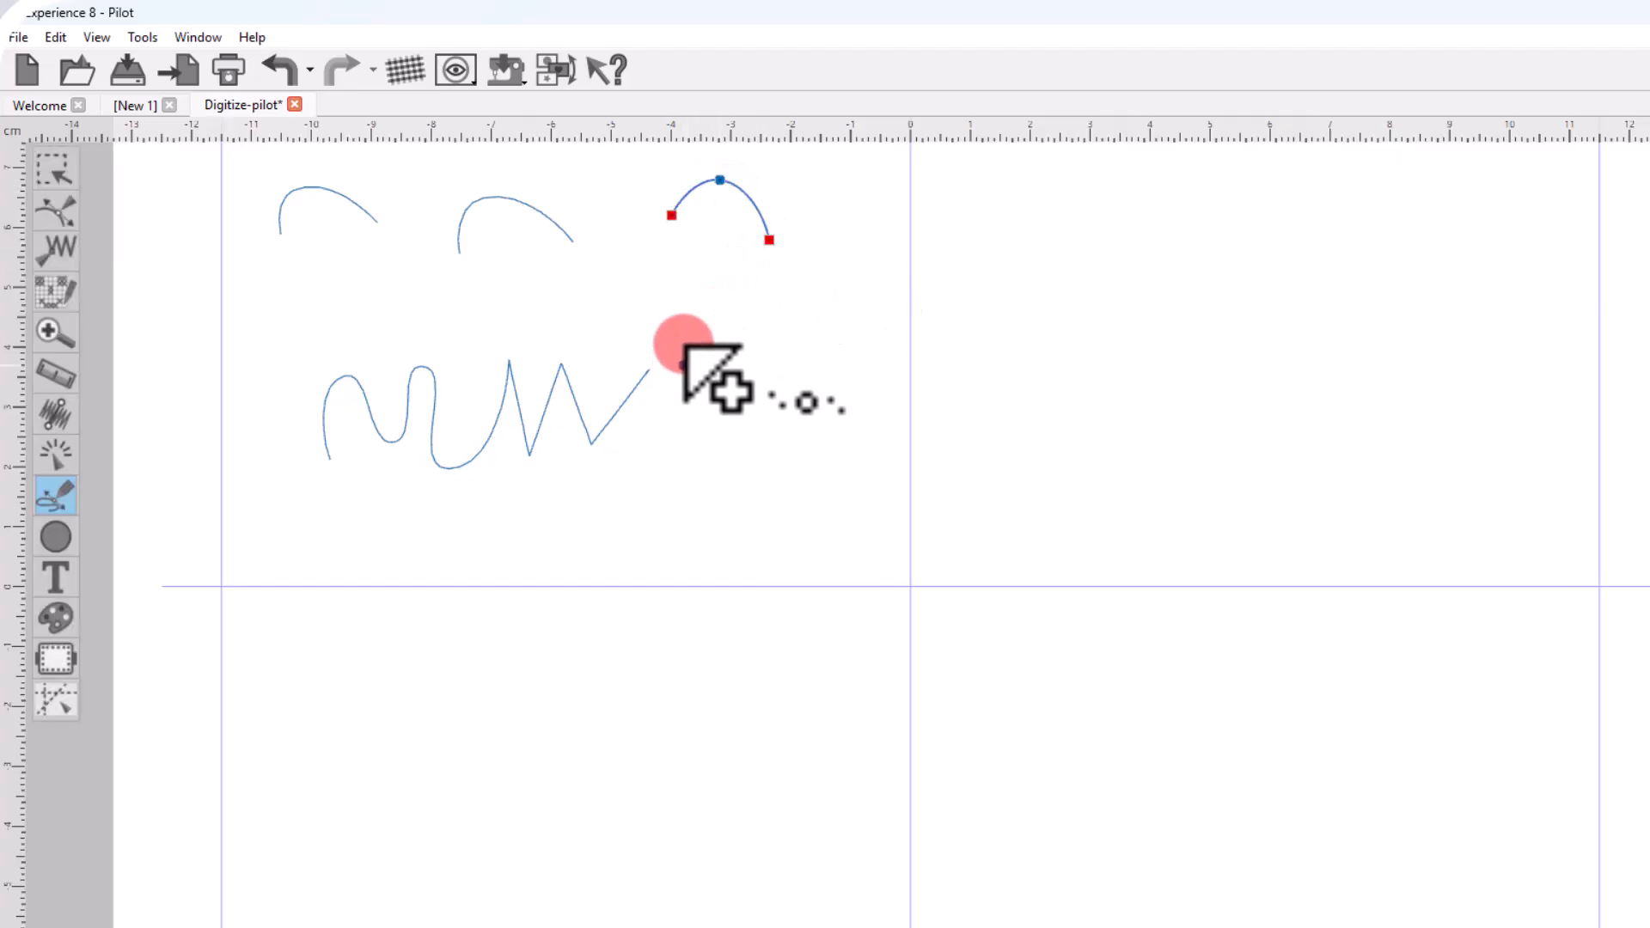
click(658, 261)
click(671, 318)
click(765, 270)
right_click(774, 284)
right_click(780, 294)
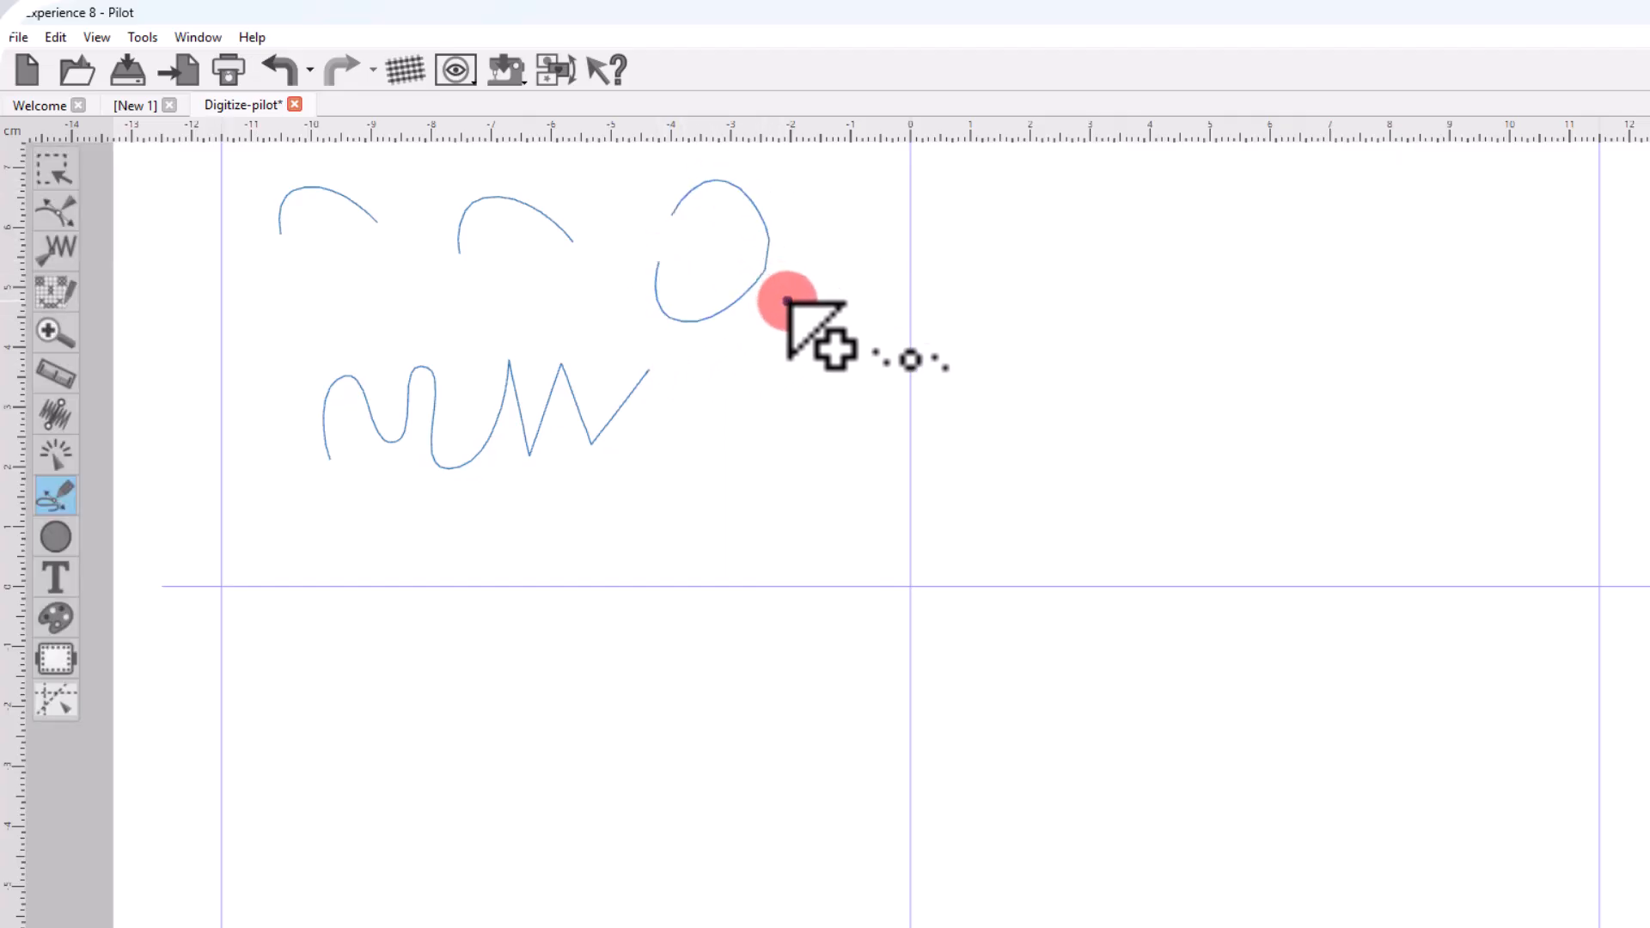
Digitize a closed oval outline beside the open one with four curve points, ending on the starting point, and finalize it
click(818, 250)
click(856, 210)
click(933, 269)
click(879, 360)
click(819, 251)
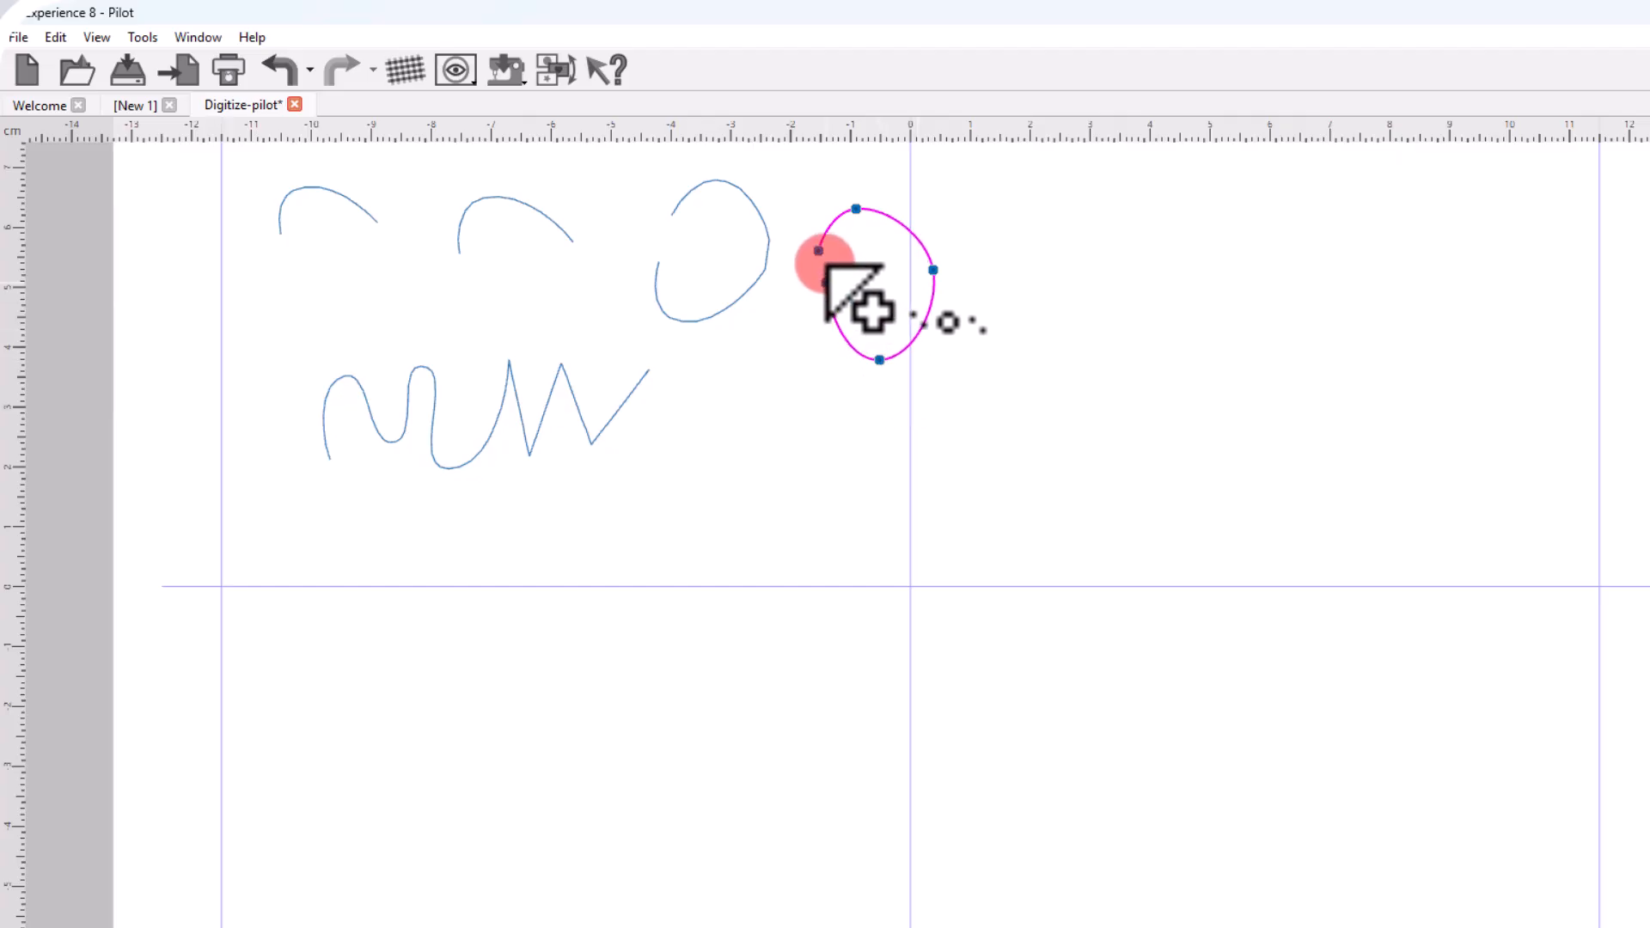
click(821, 254)
right_click(870, 293)
click(970, 381)
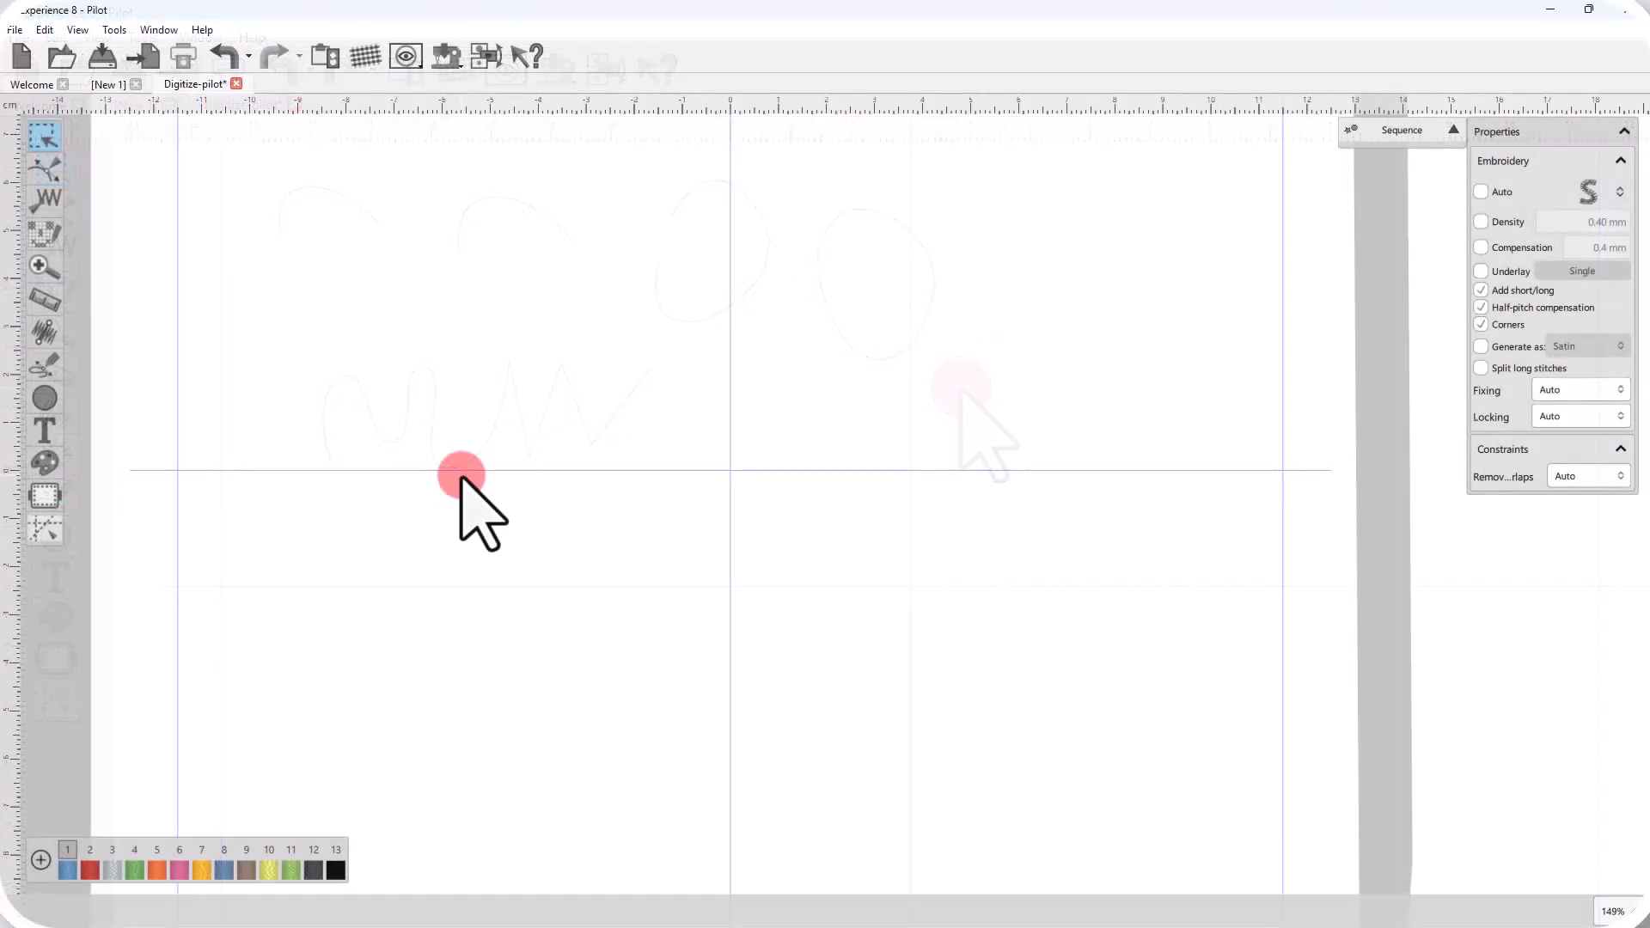
Create a filled vase about 60 mm tall on the empty canvas with Pair-point digitize, using four point pairs from rim to base
click(42, 366)
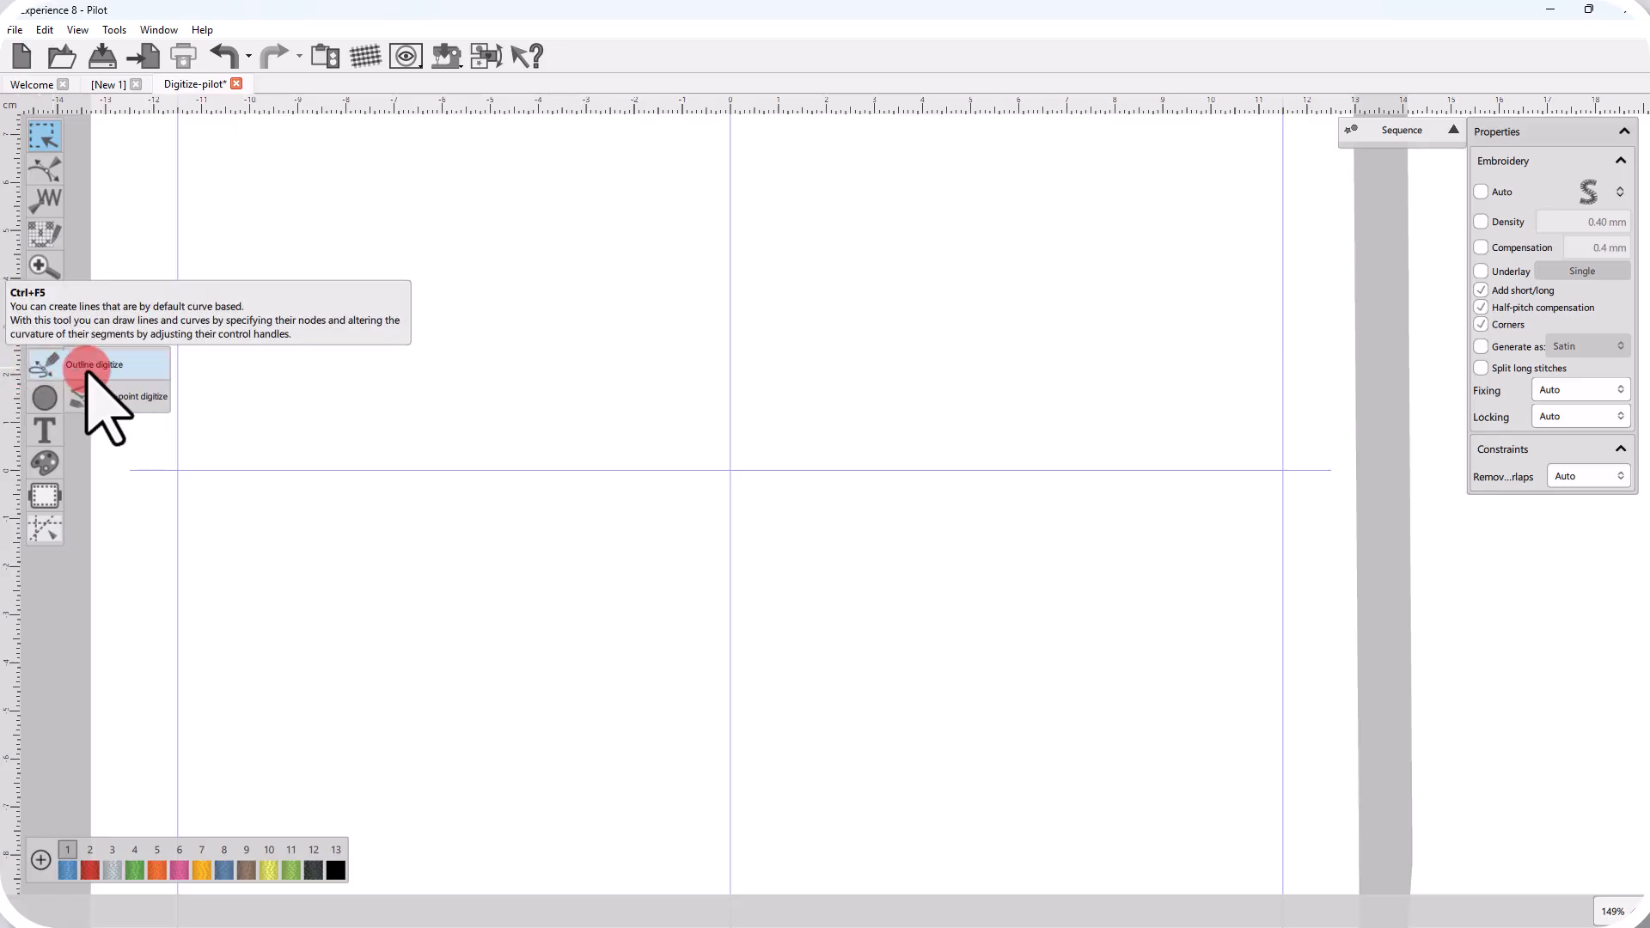
click(303, 181)
click(446, 184)
click(344, 252)
click(407, 263)
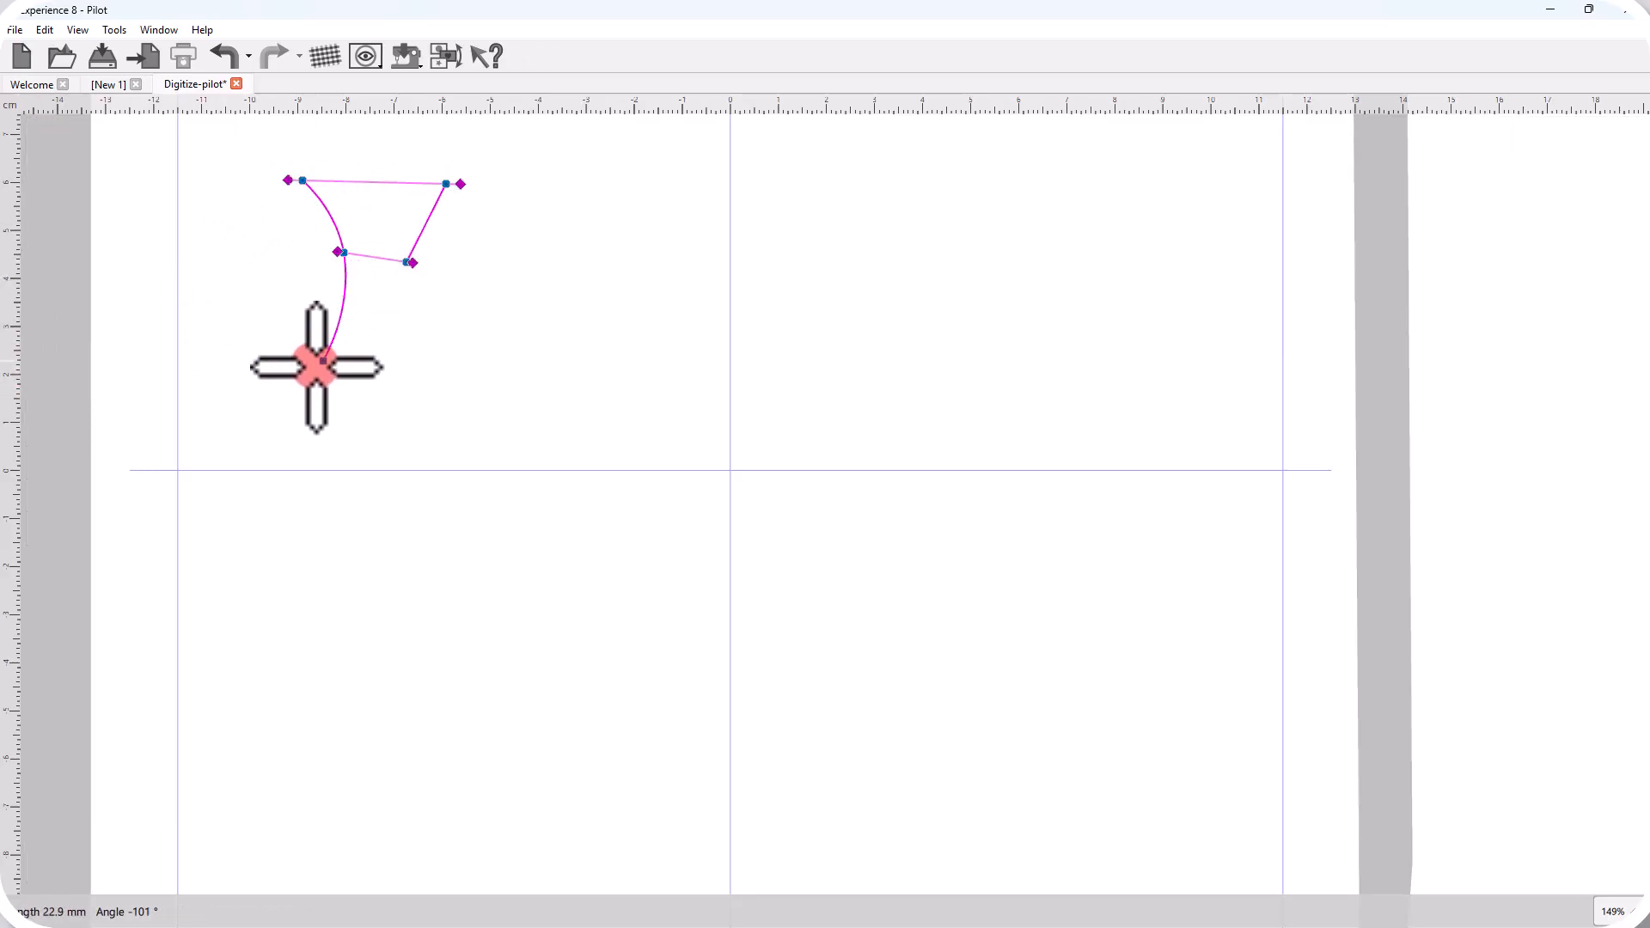
click(284, 369)
click(444, 370)
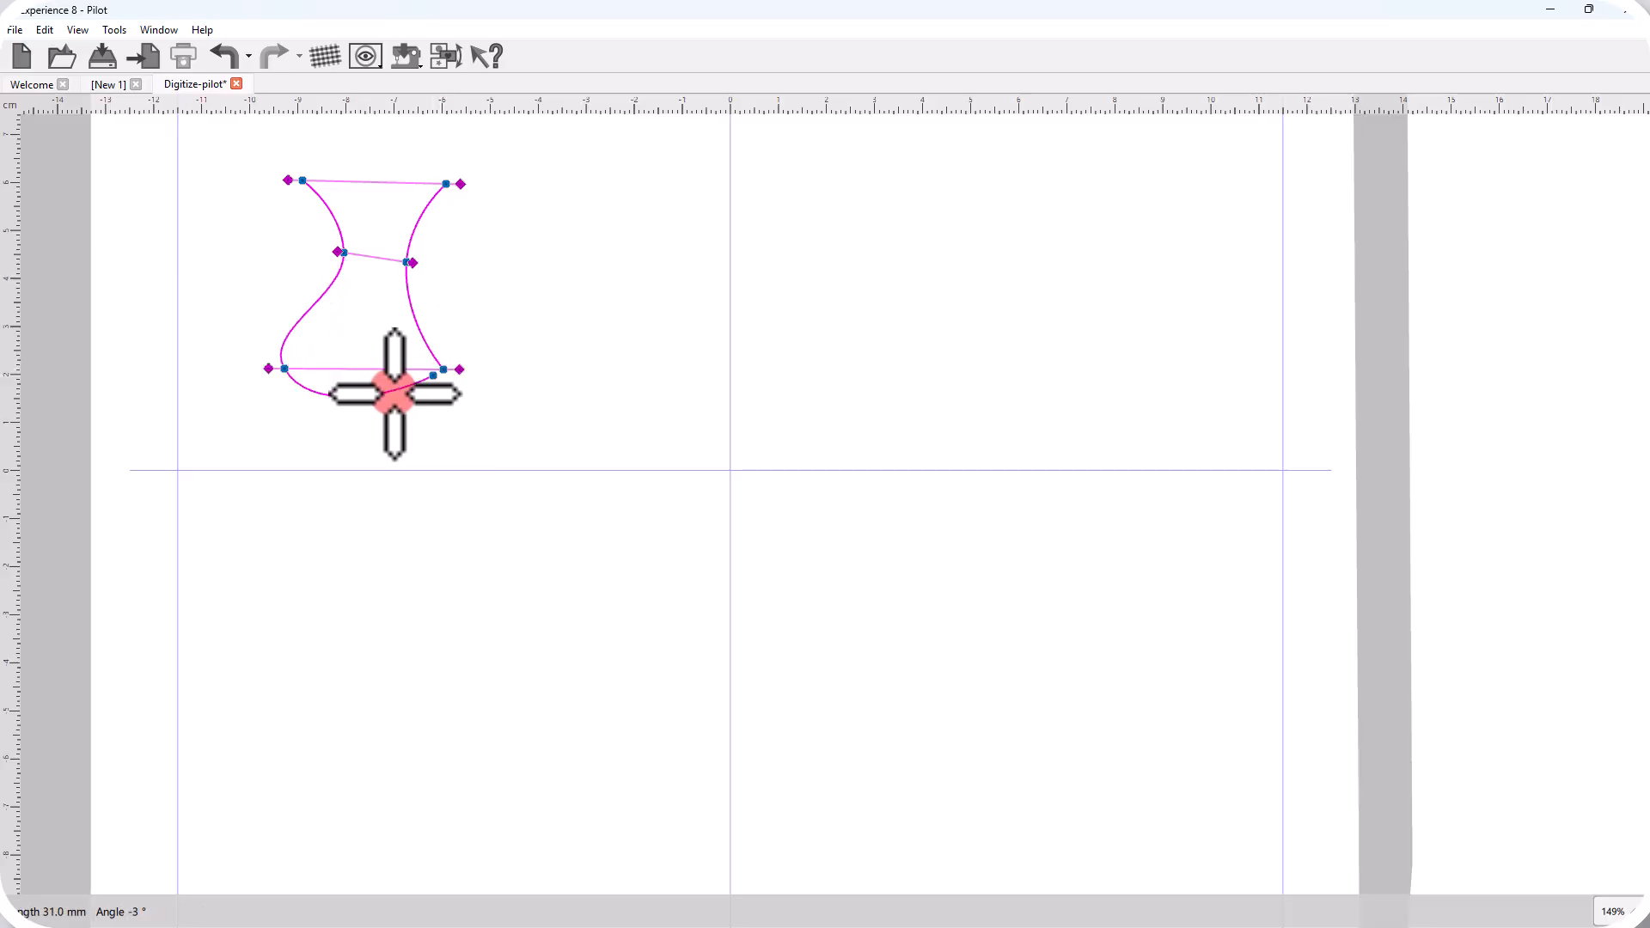
click(334, 466)
click(404, 471)
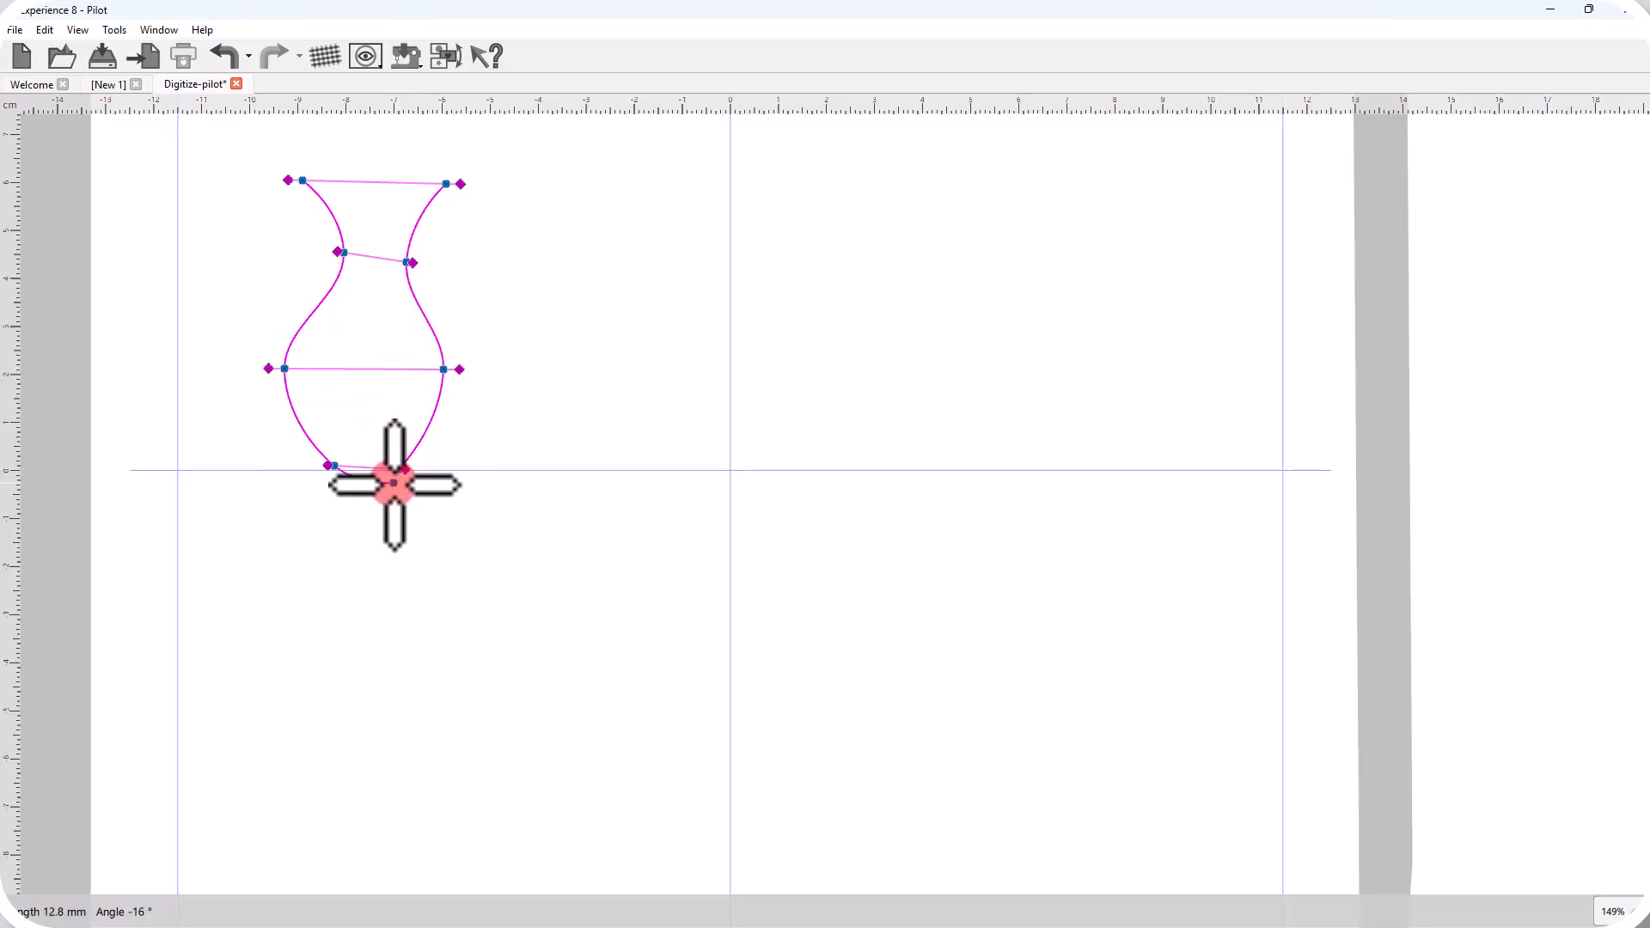
right_click(392, 483)
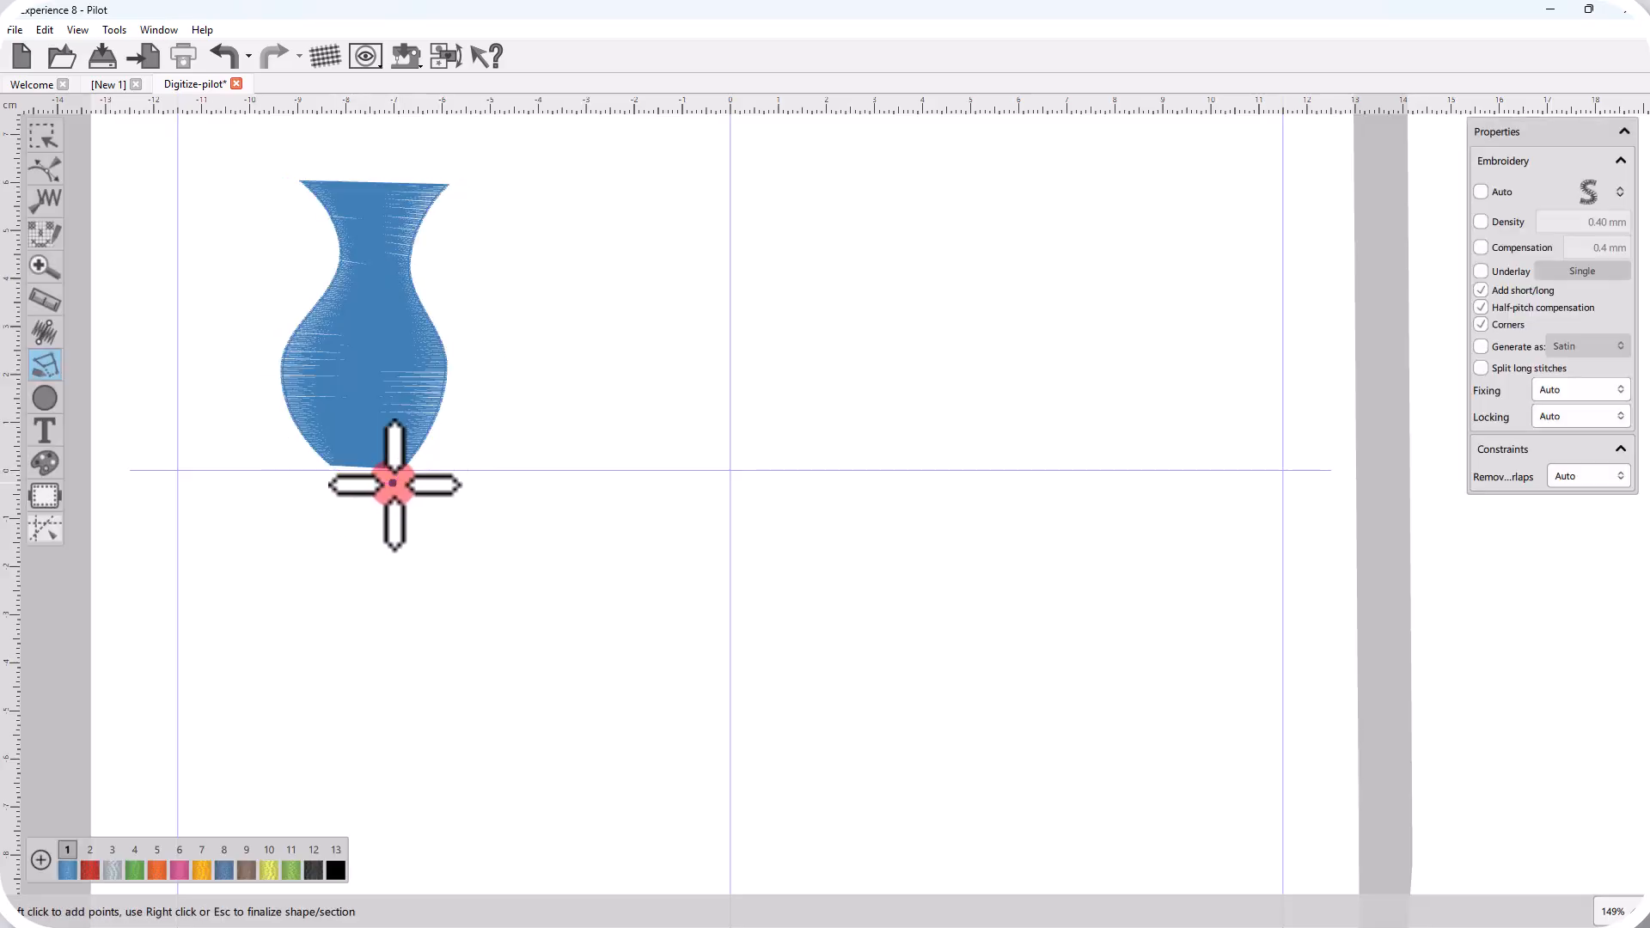
Set Satin serial as the stitch type for new shapes on the empty canvas
click(554, 450)
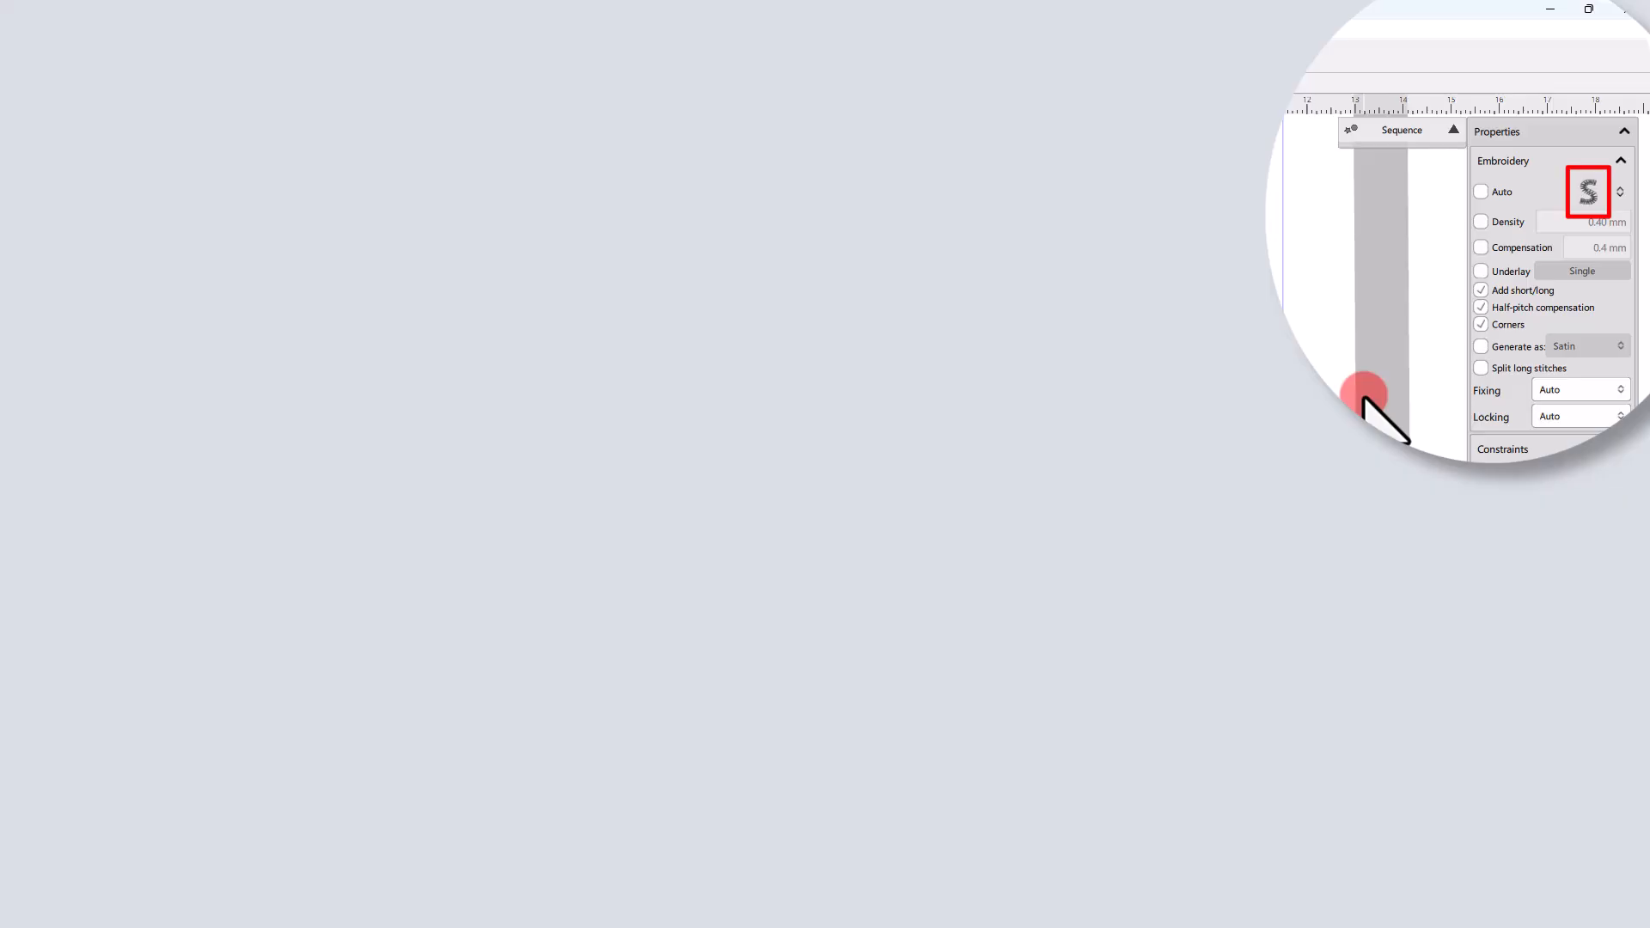
click(1592, 192)
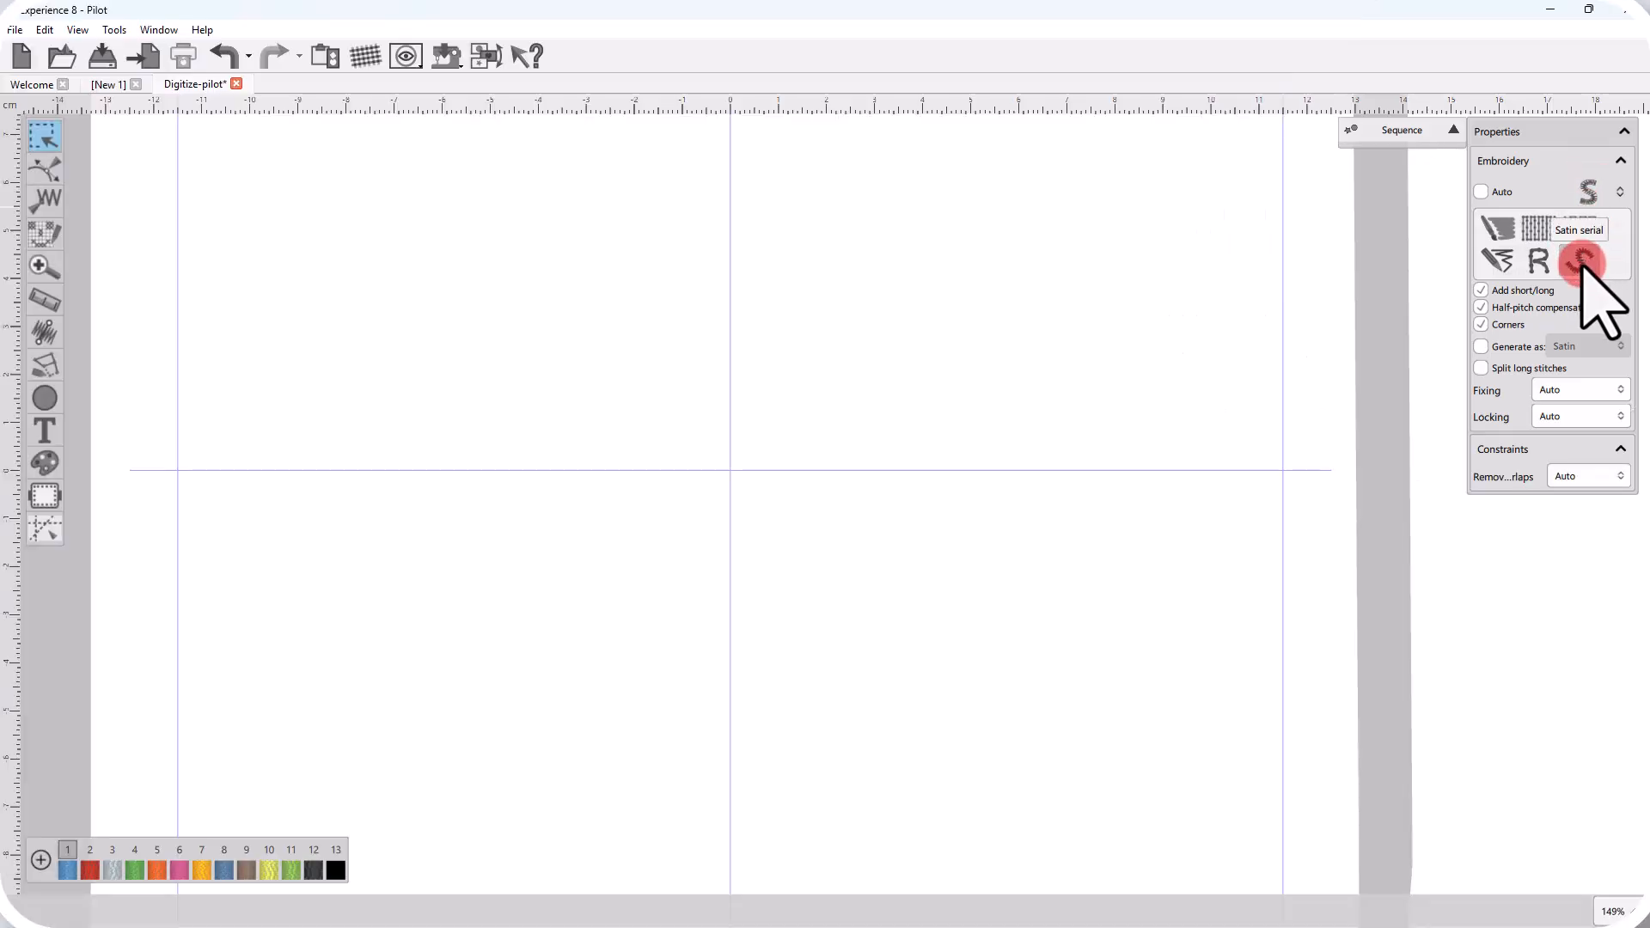
click(1582, 263)
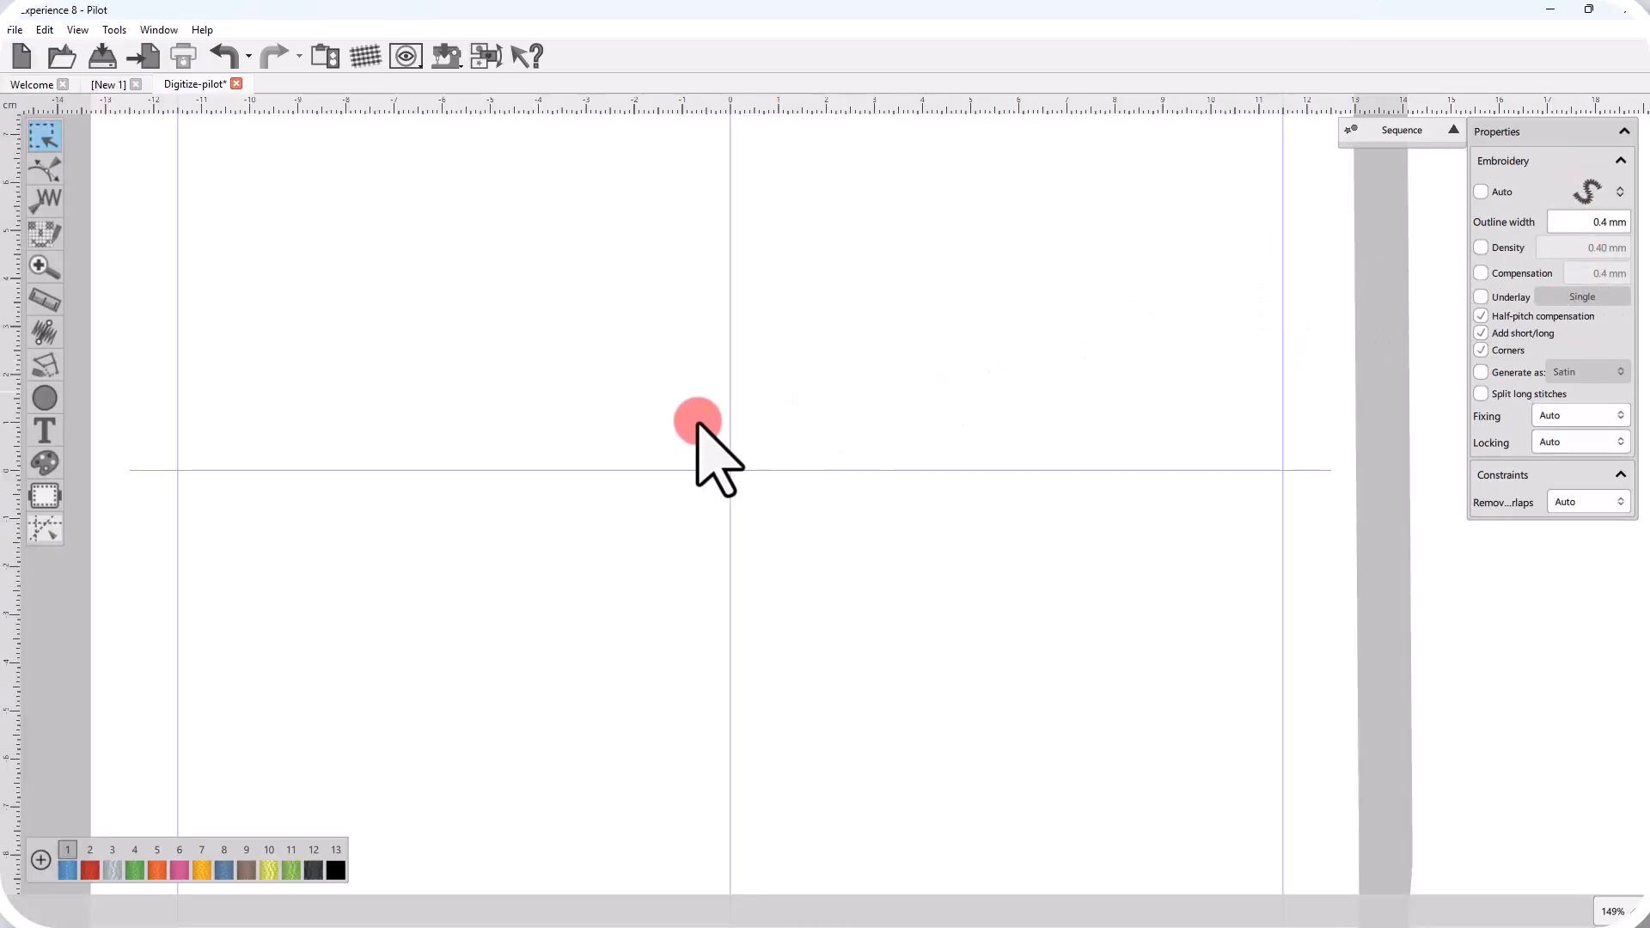
Draw an open arch with Outline digitize in the canvas's upper-left area using four curve points, and end the section
click(45, 365)
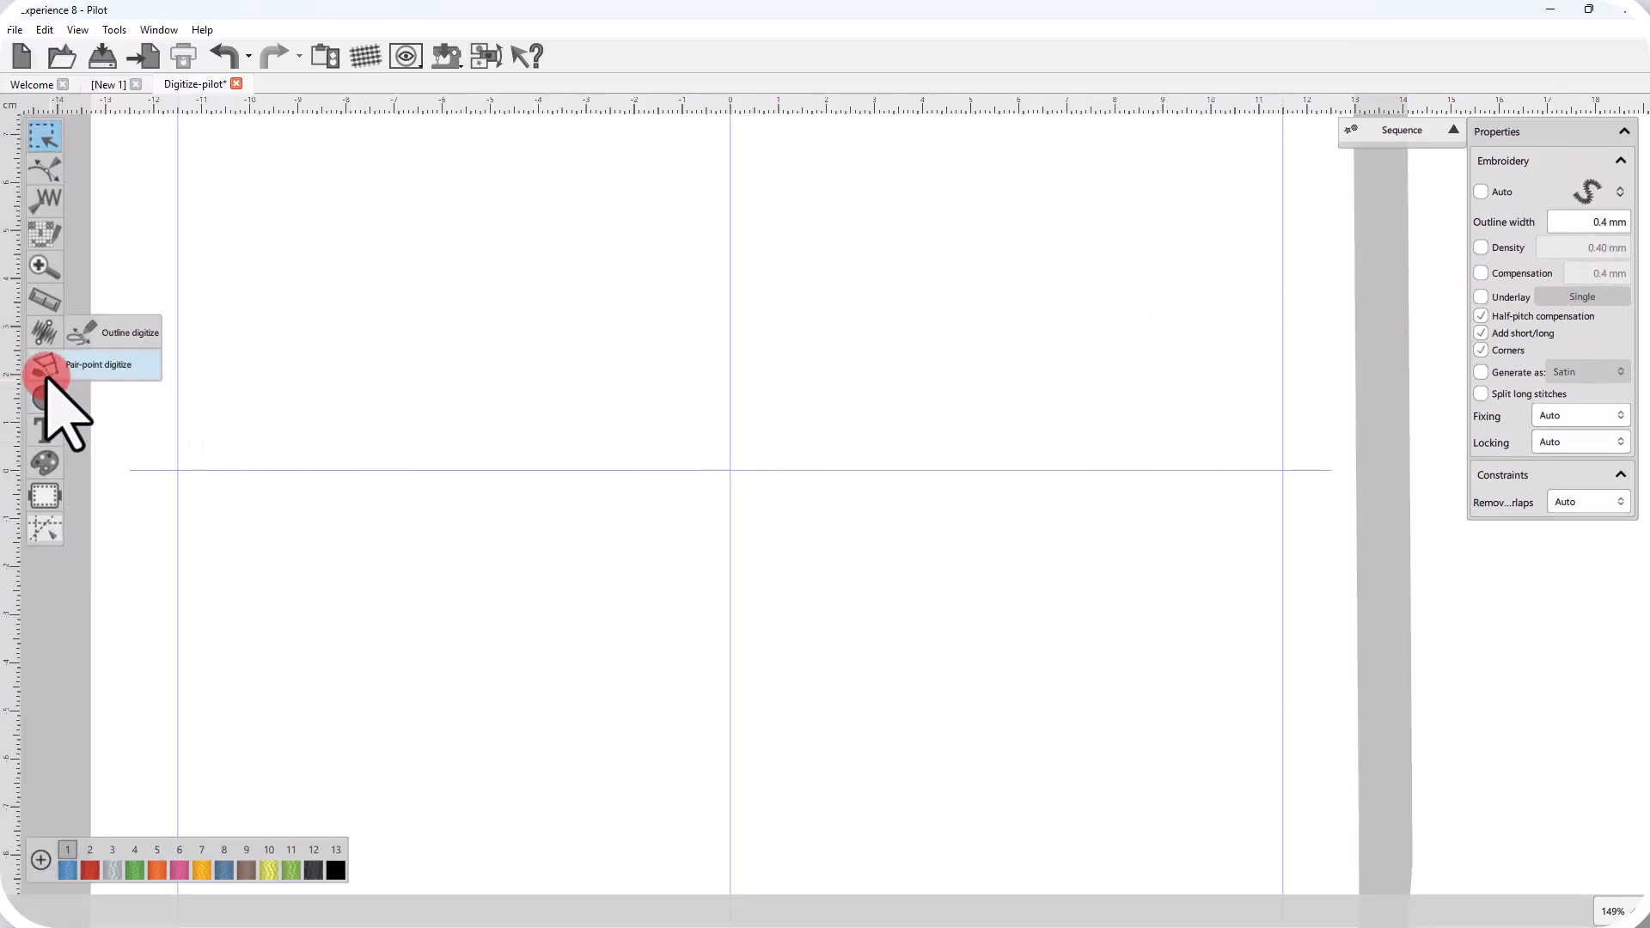
click(101, 337)
click(276, 297)
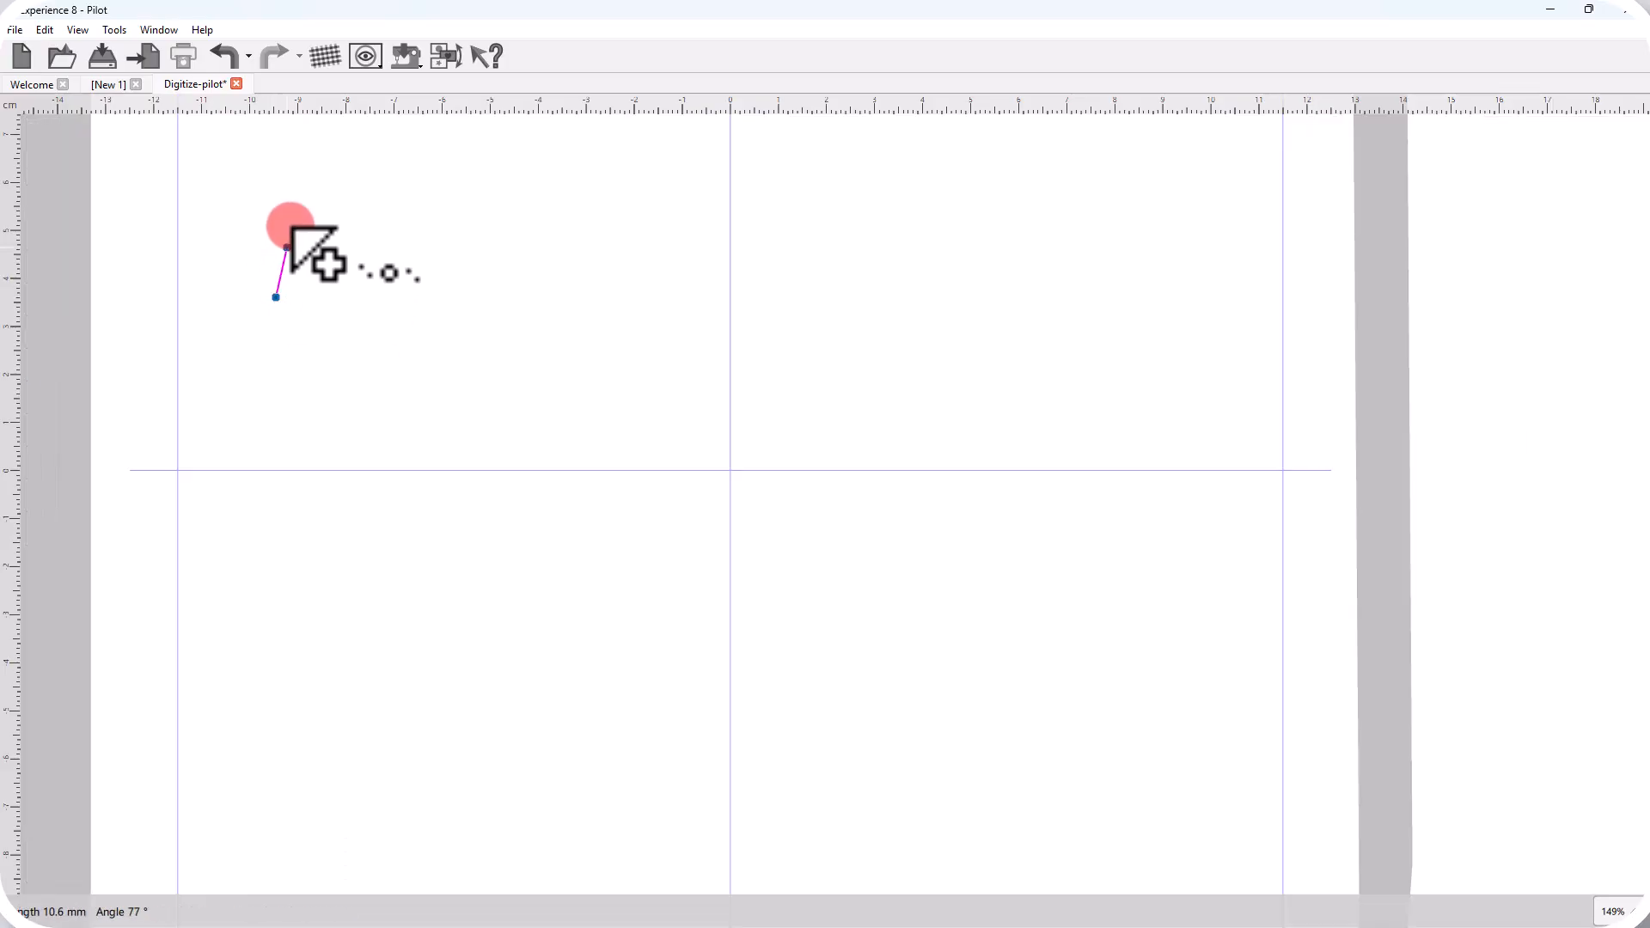
click(300, 202)
click(414, 204)
click(421, 289)
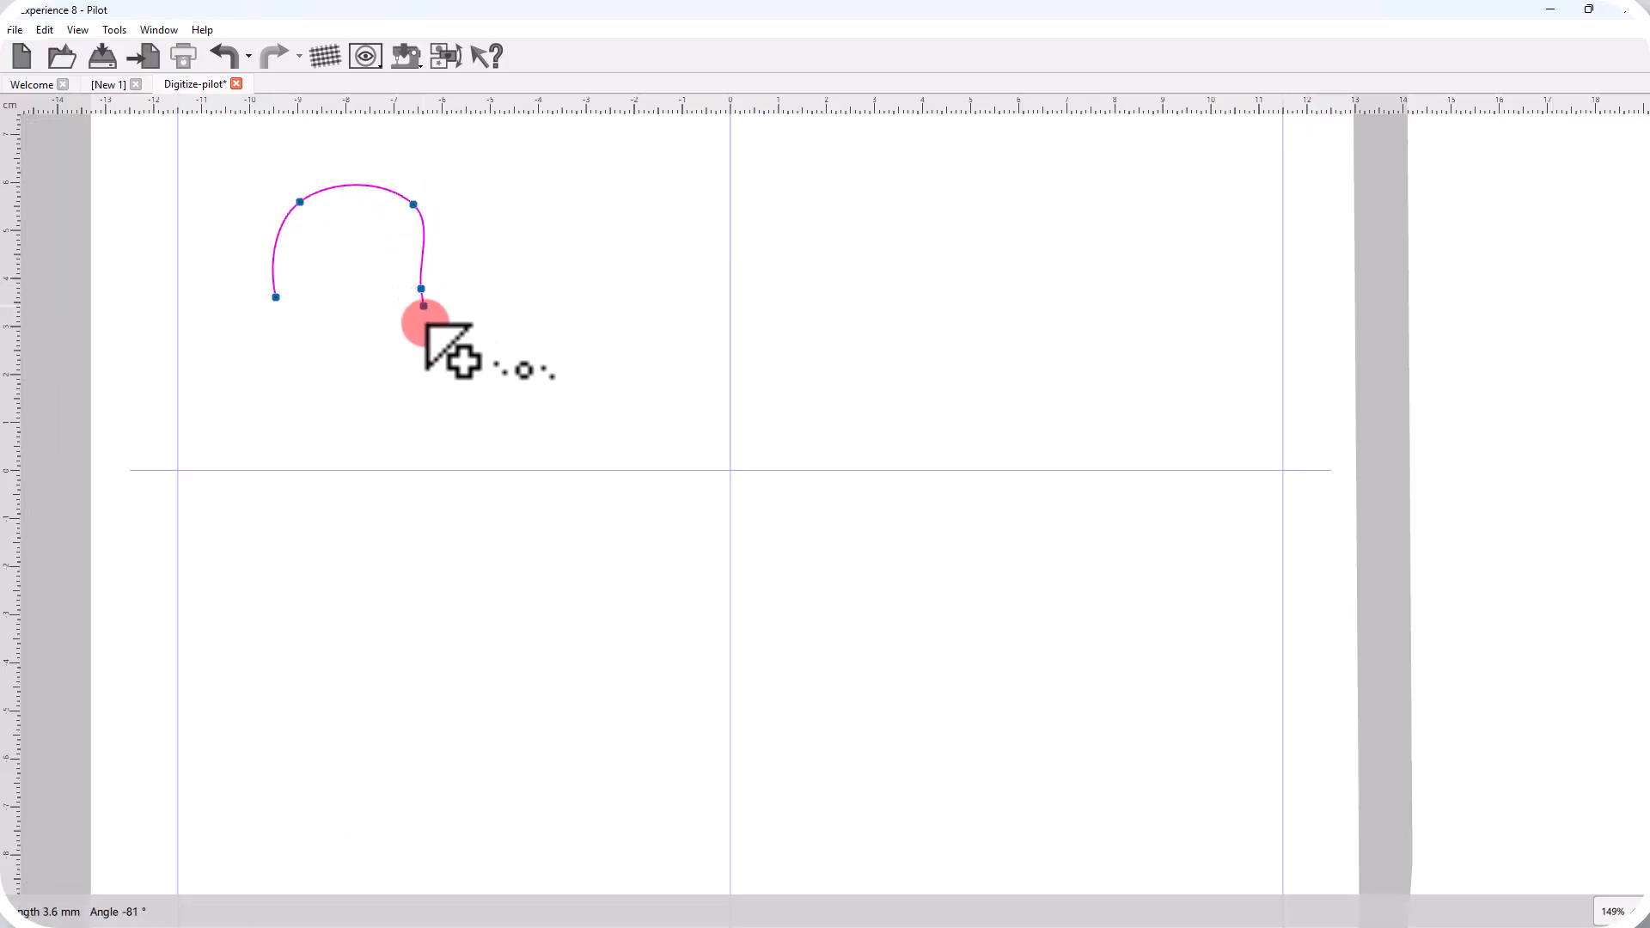
right_click(424, 330)
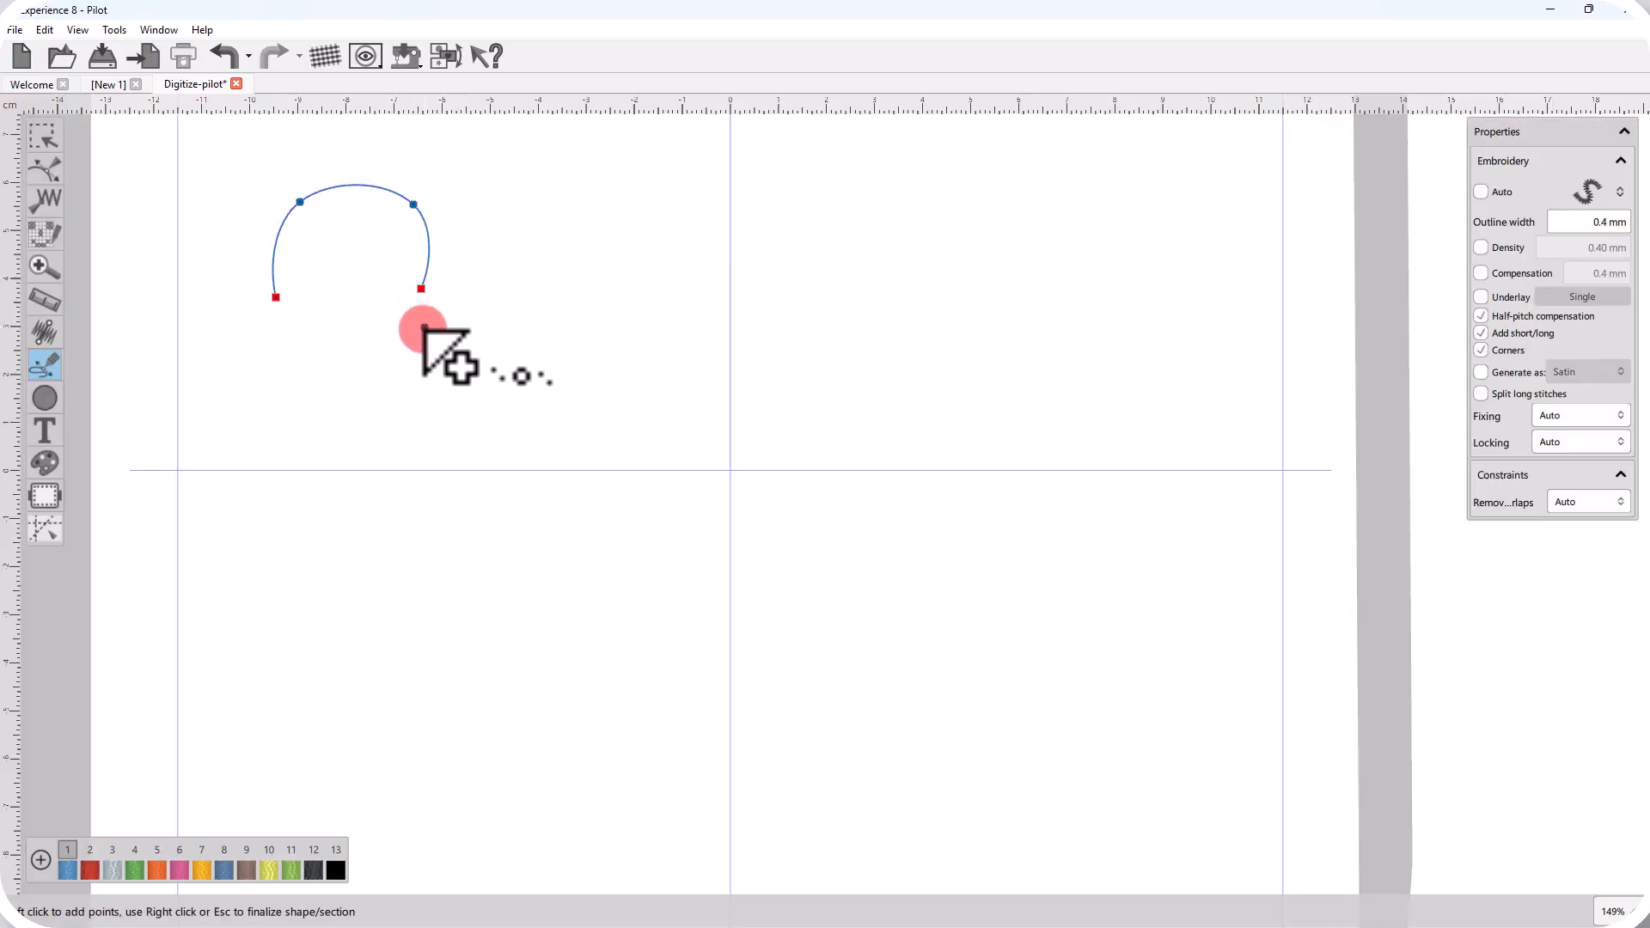
Add a closed oval section of four curve points directly below the arch, ending on its starting point, and finalize the shape
click(278, 327)
click(395, 325)
click(436, 396)
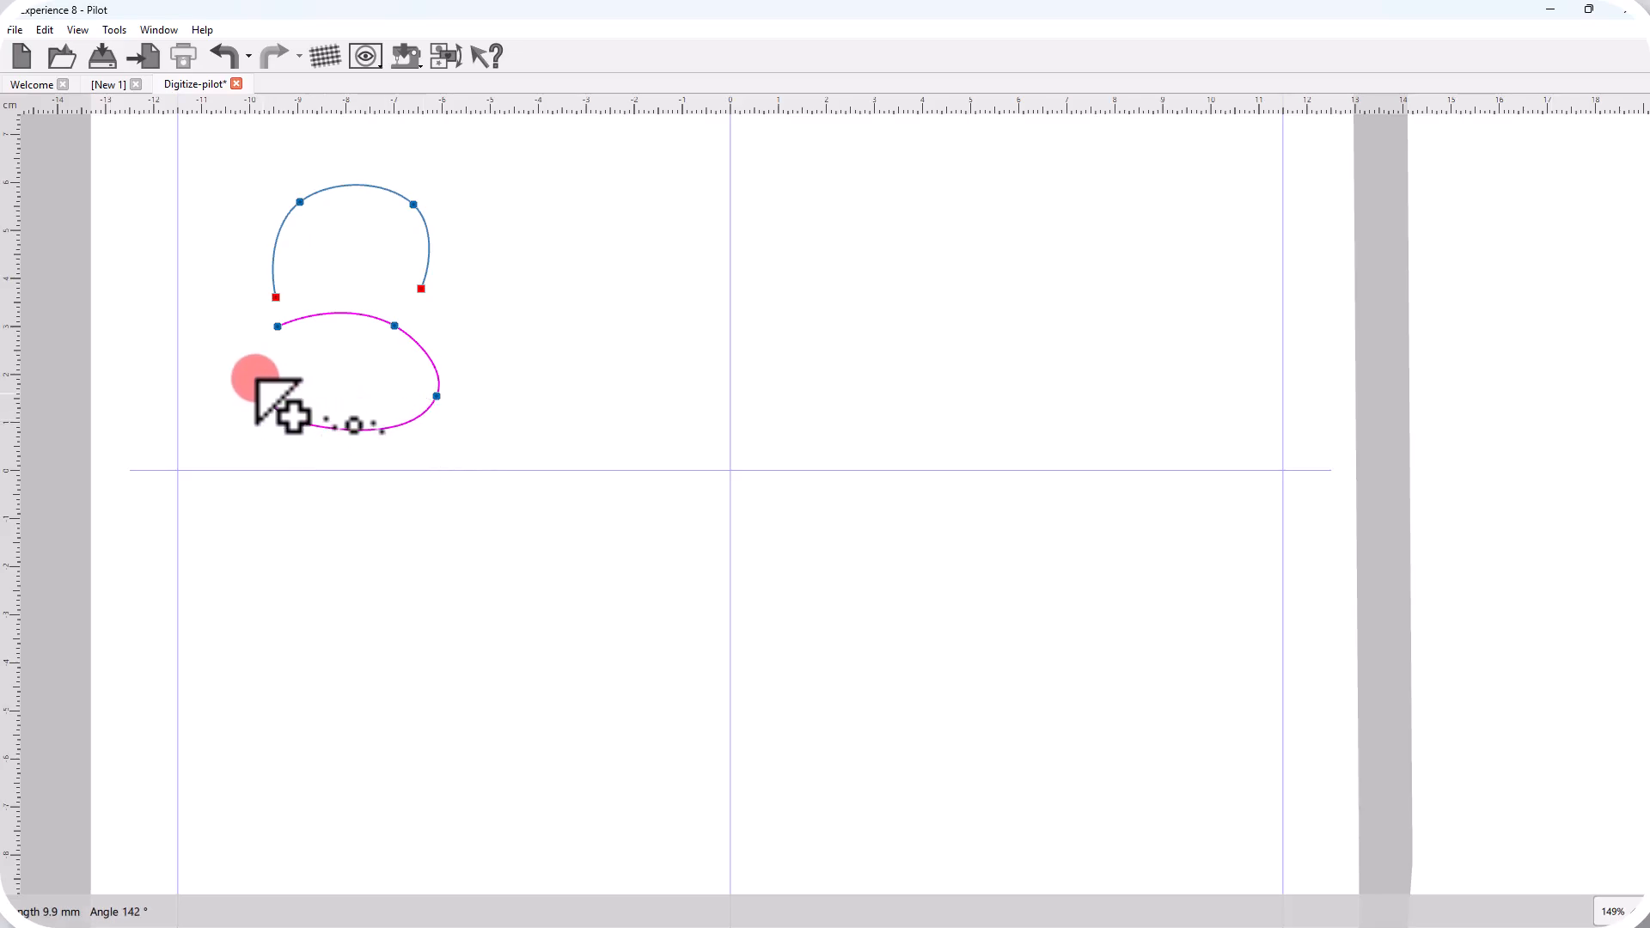
click(300, 423)
click(278, 327)
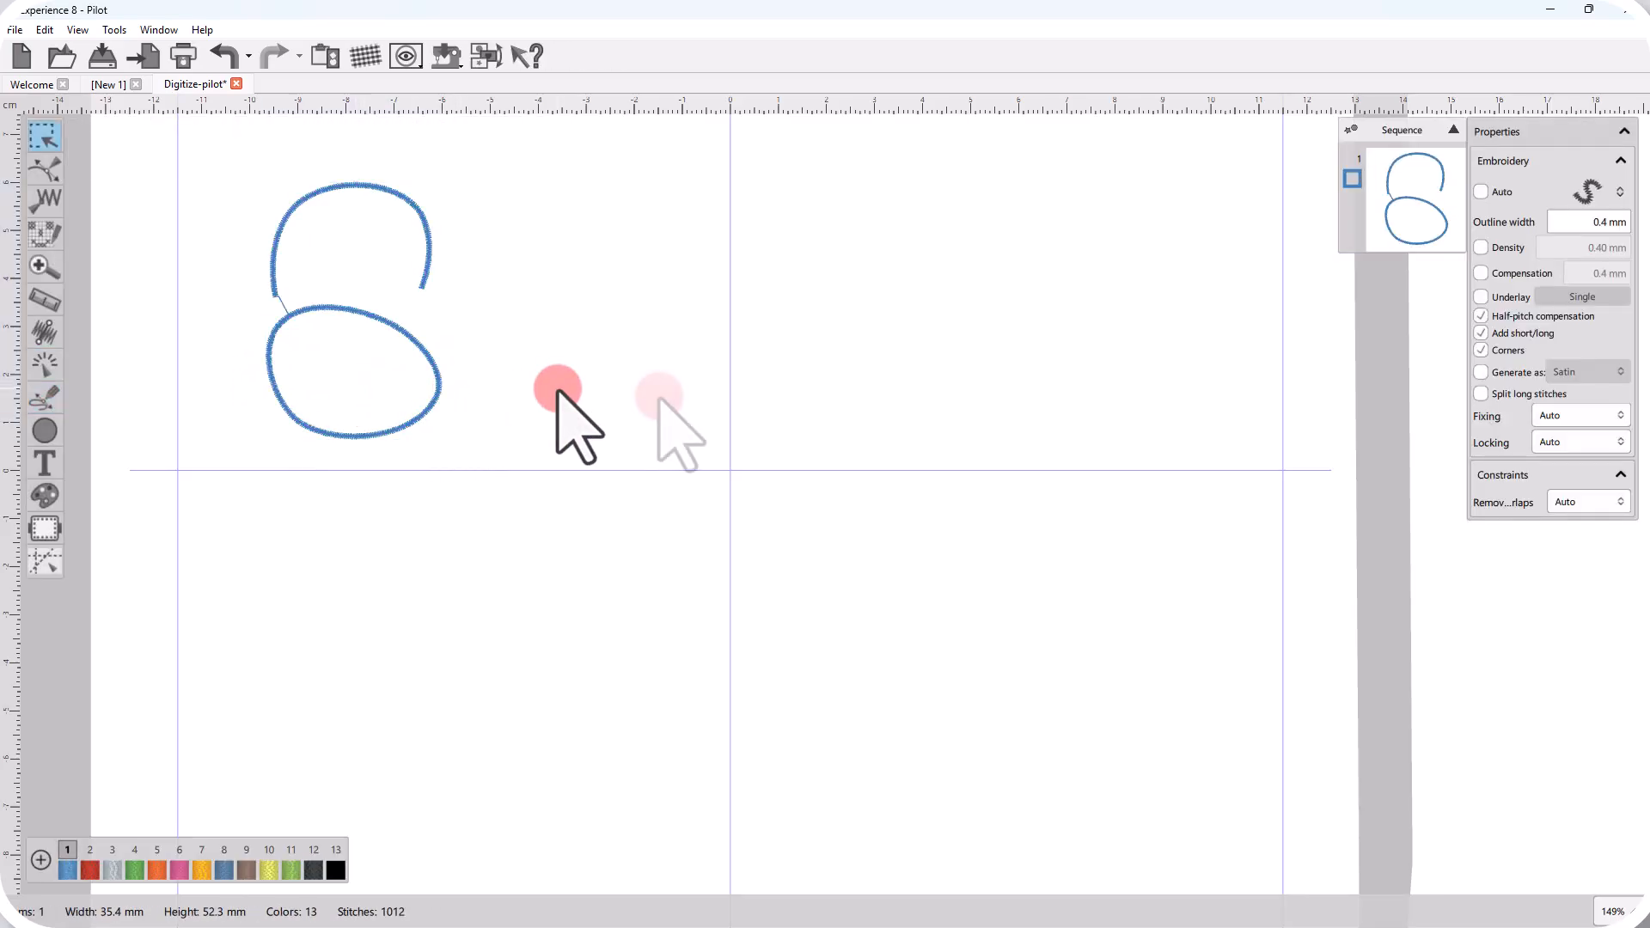
Change the stitch type for new shapes from Satin serial to Piping
click(1612, 222)
click(1580, 196)
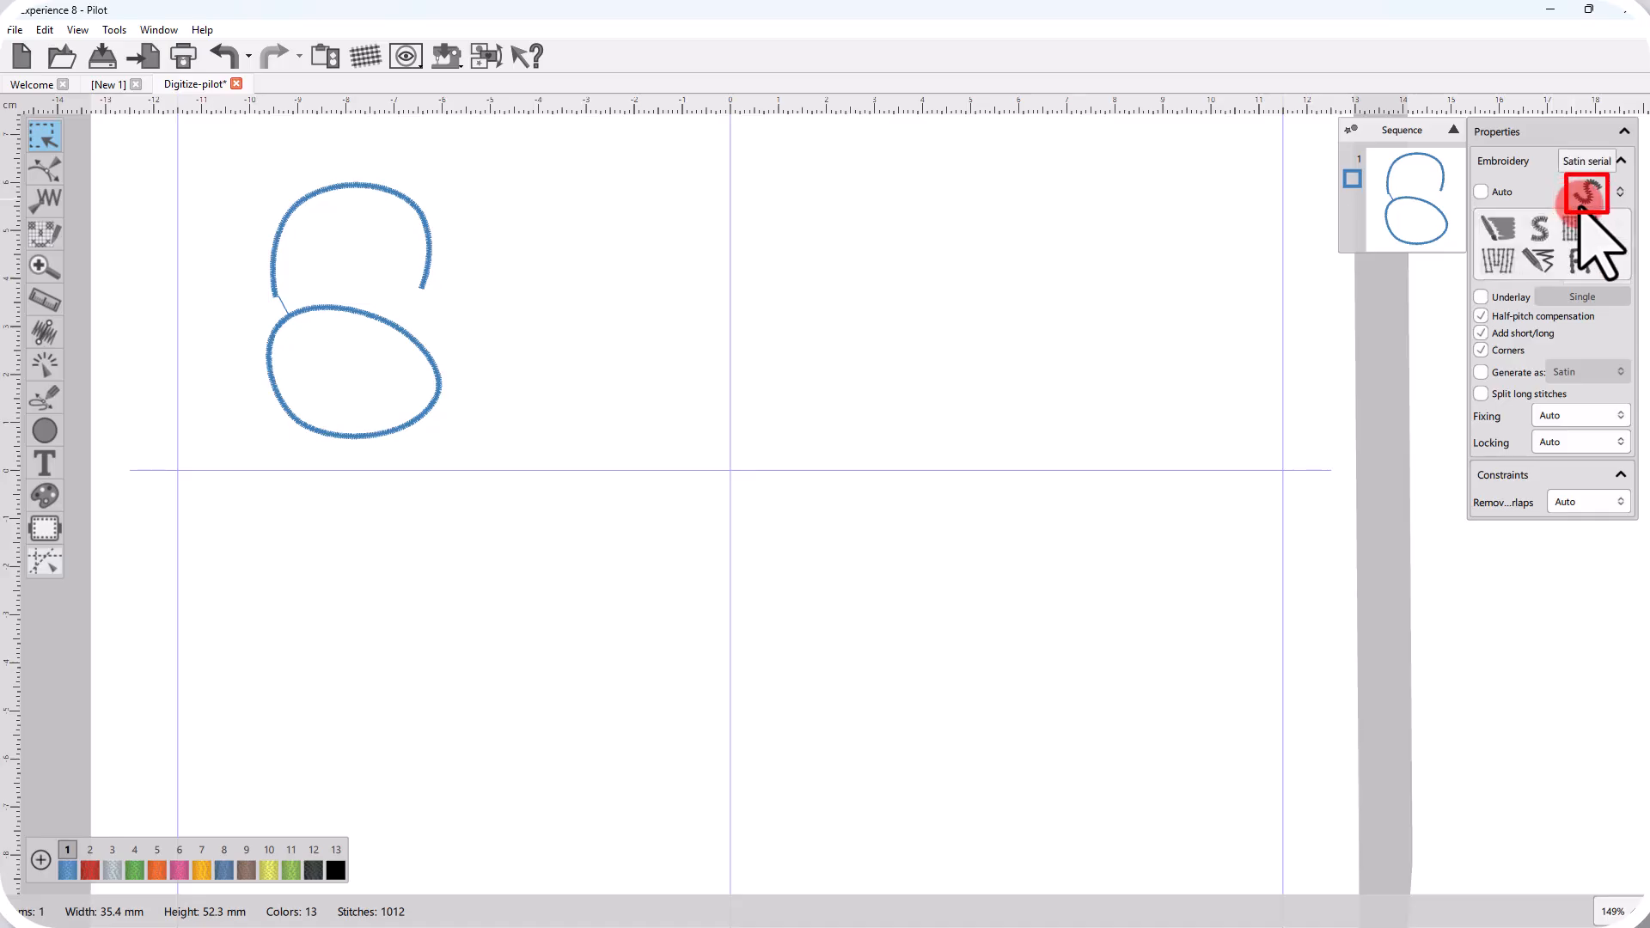
click(1496, 258)
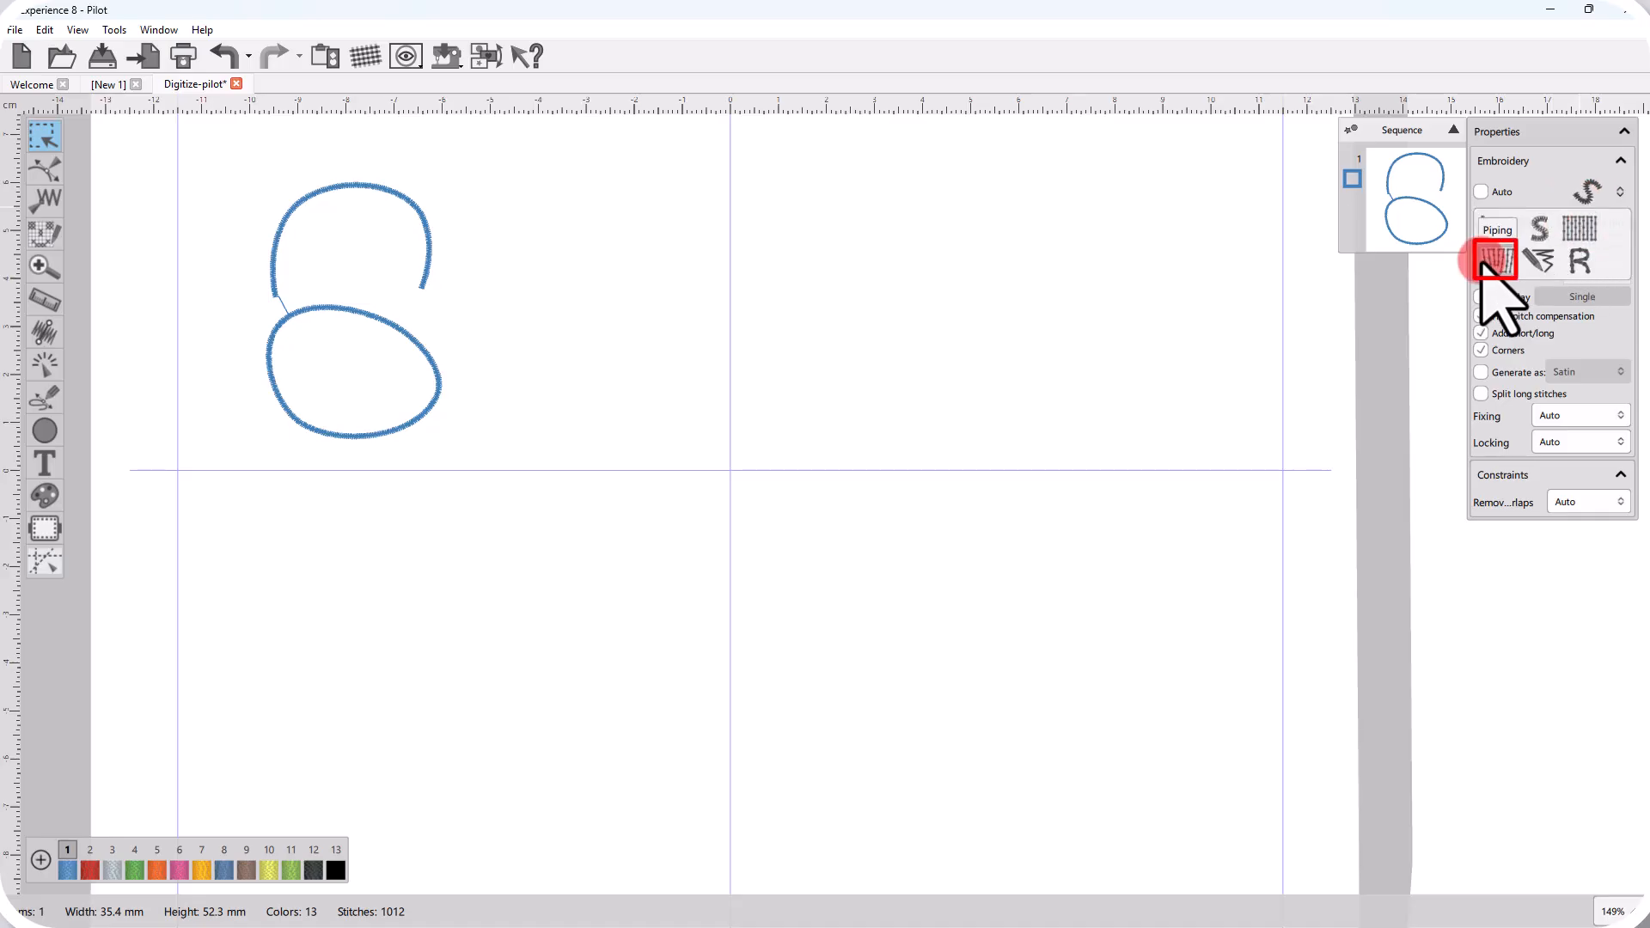
Create a filled hourglass about 27 mm wide and 33 mm tall beside the outlines with Pair-point digitize, using three point pairs
click(45, 397)
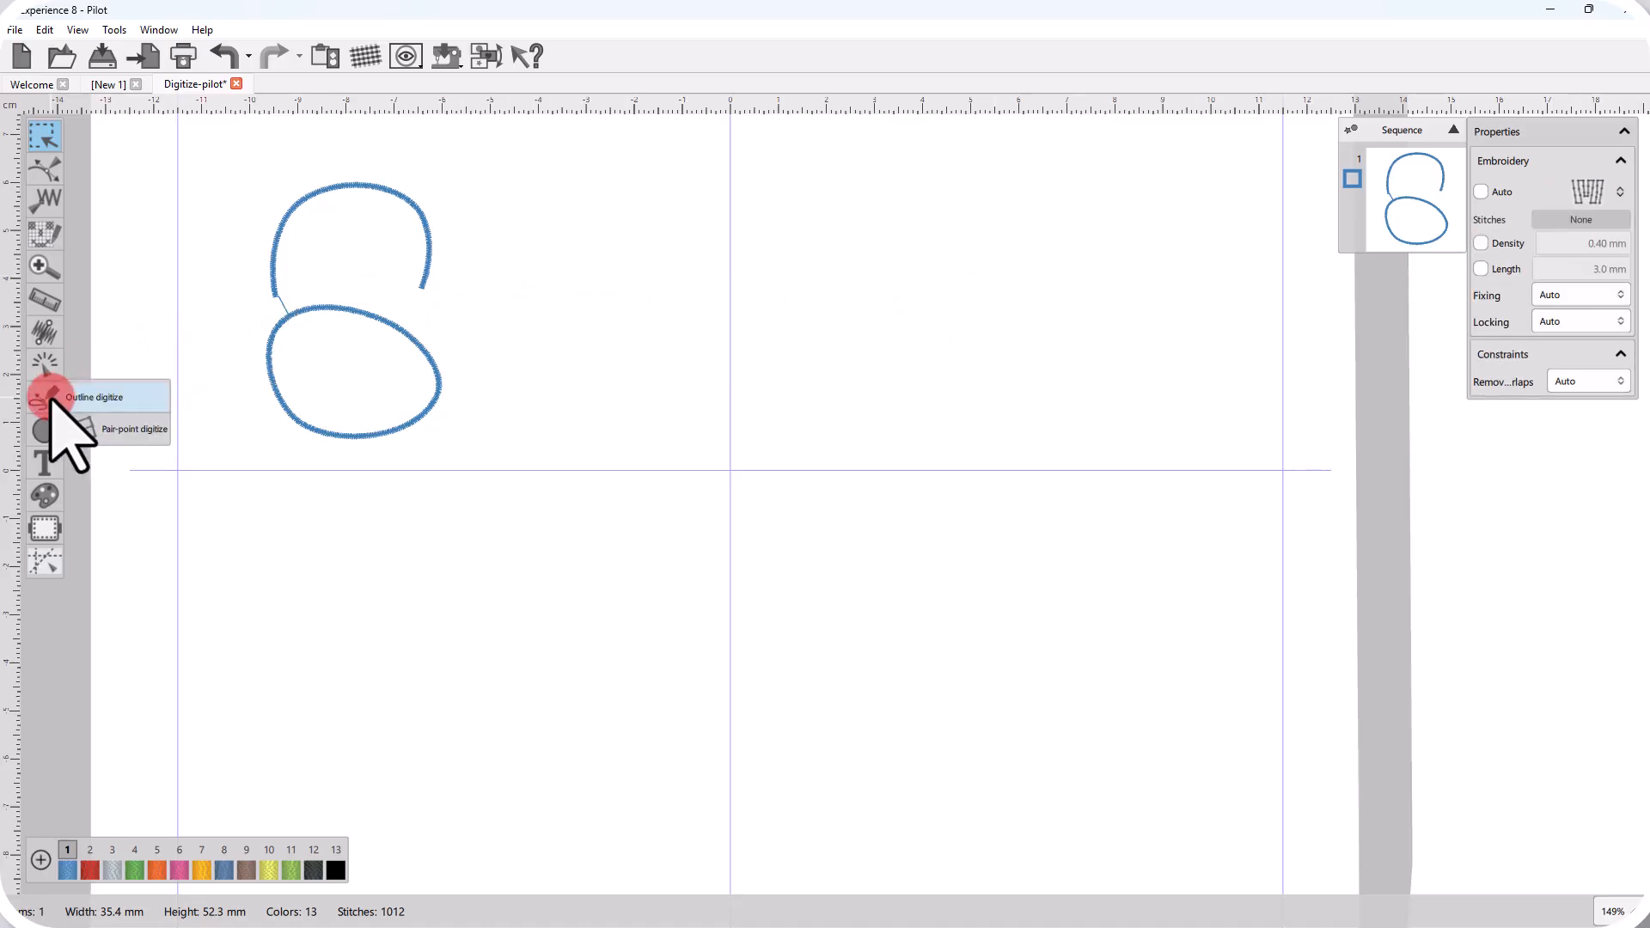
click(103, 429)
click(508, 217)
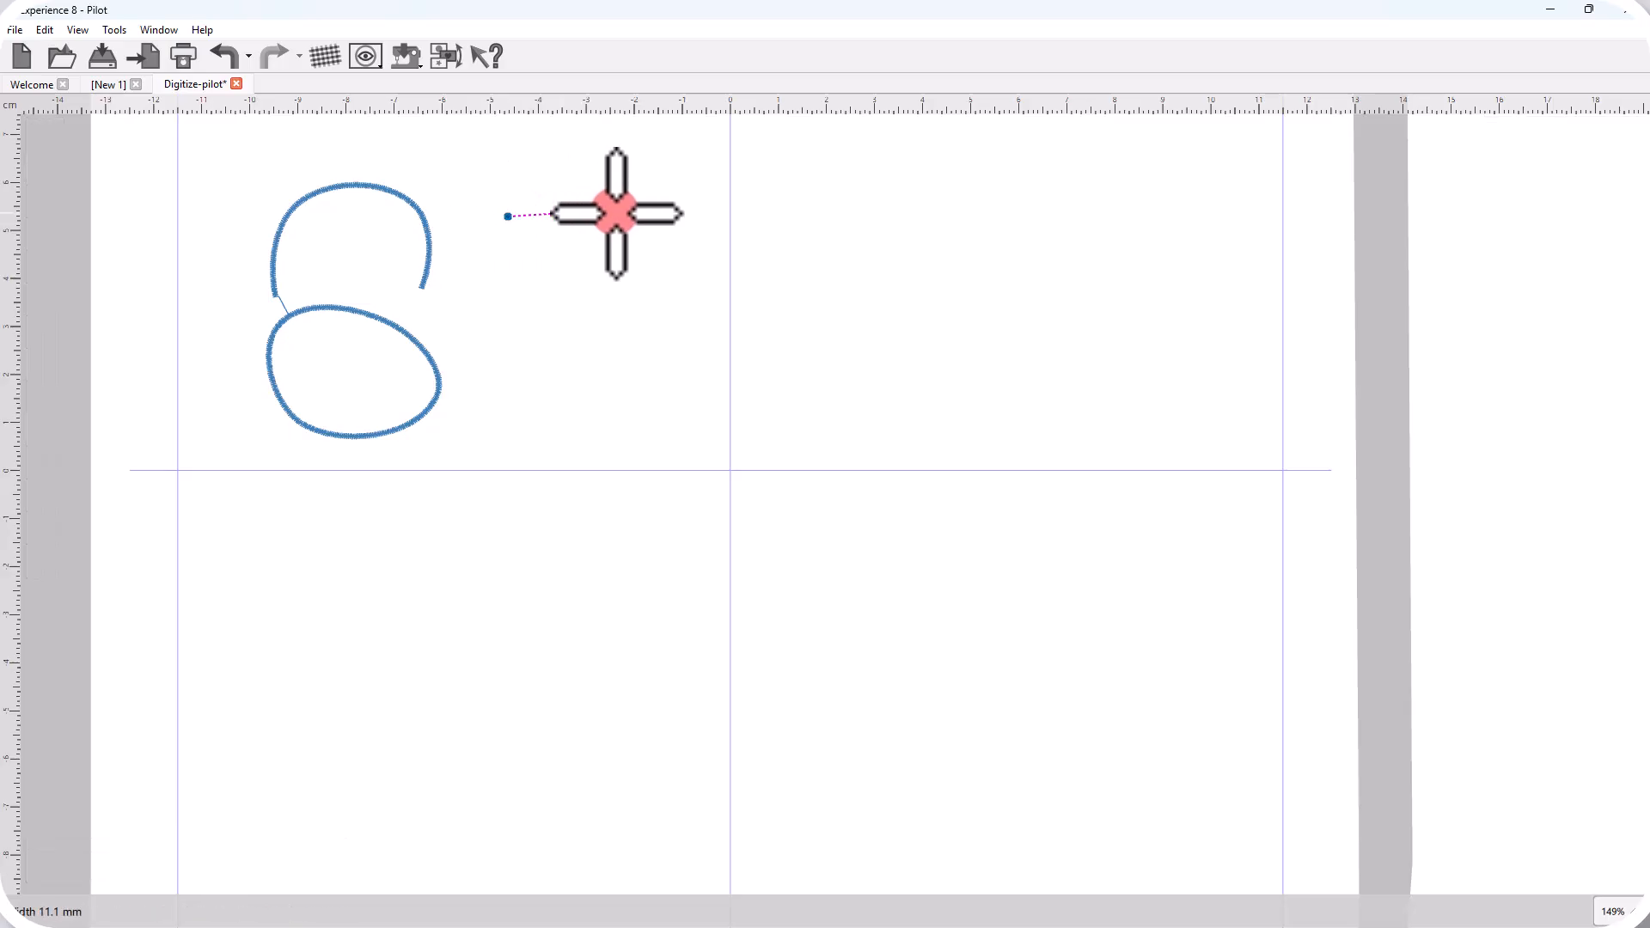
click(631, 210)
click(599, 284)
click(532, 281)
click(502, 365)
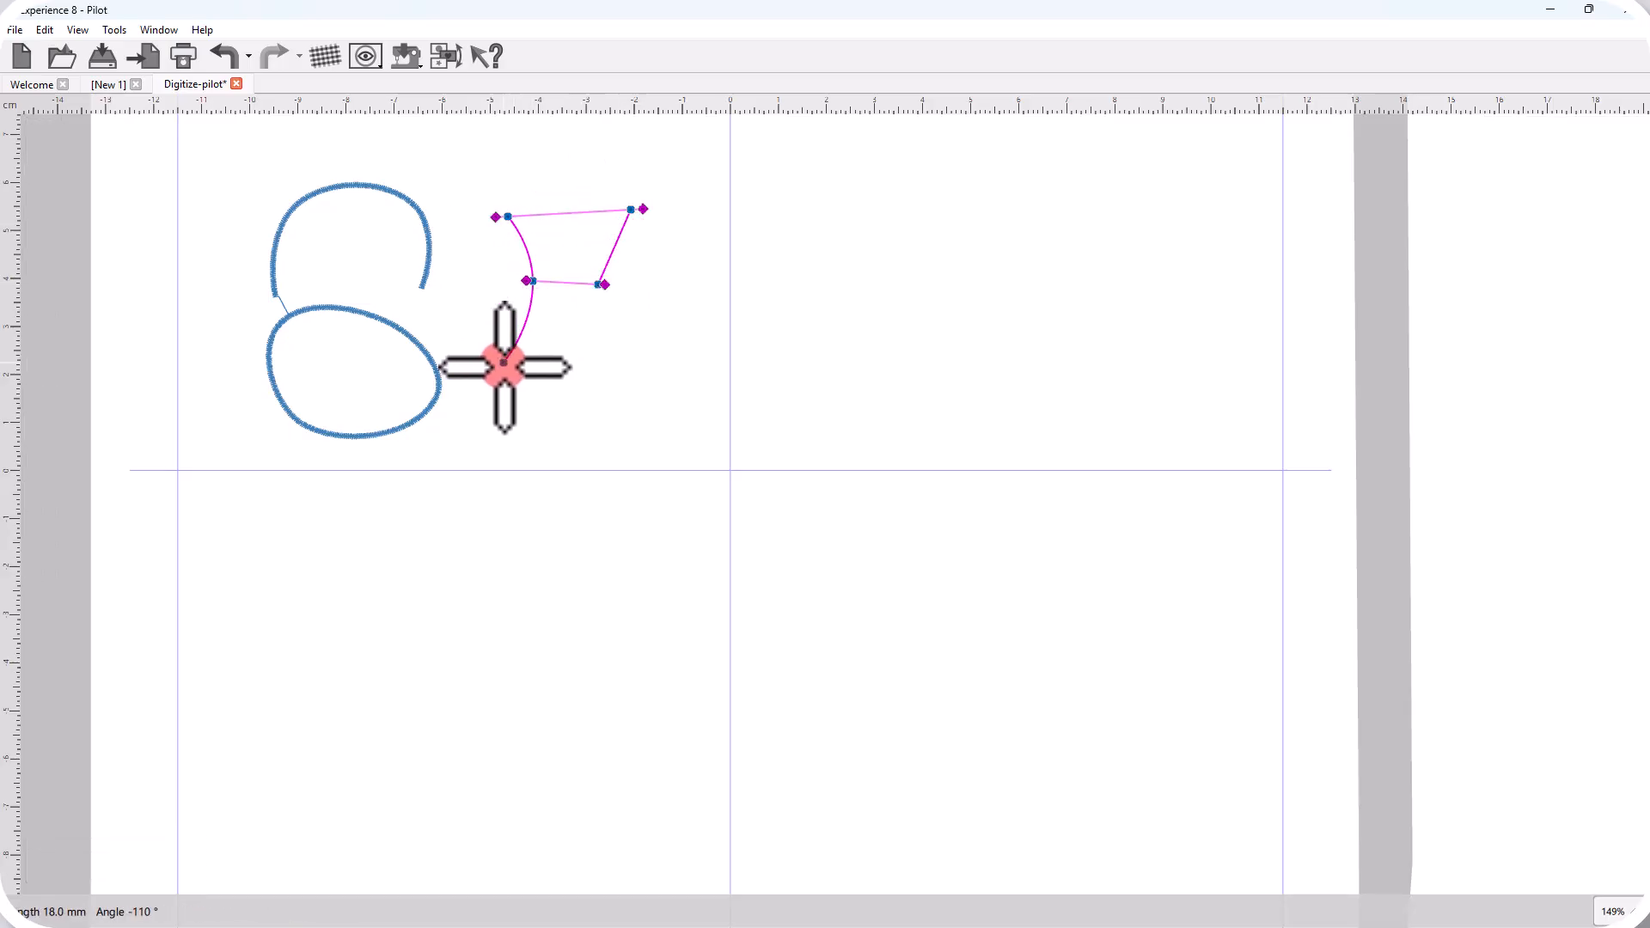
click(616, 357)
right_click(580, 392)
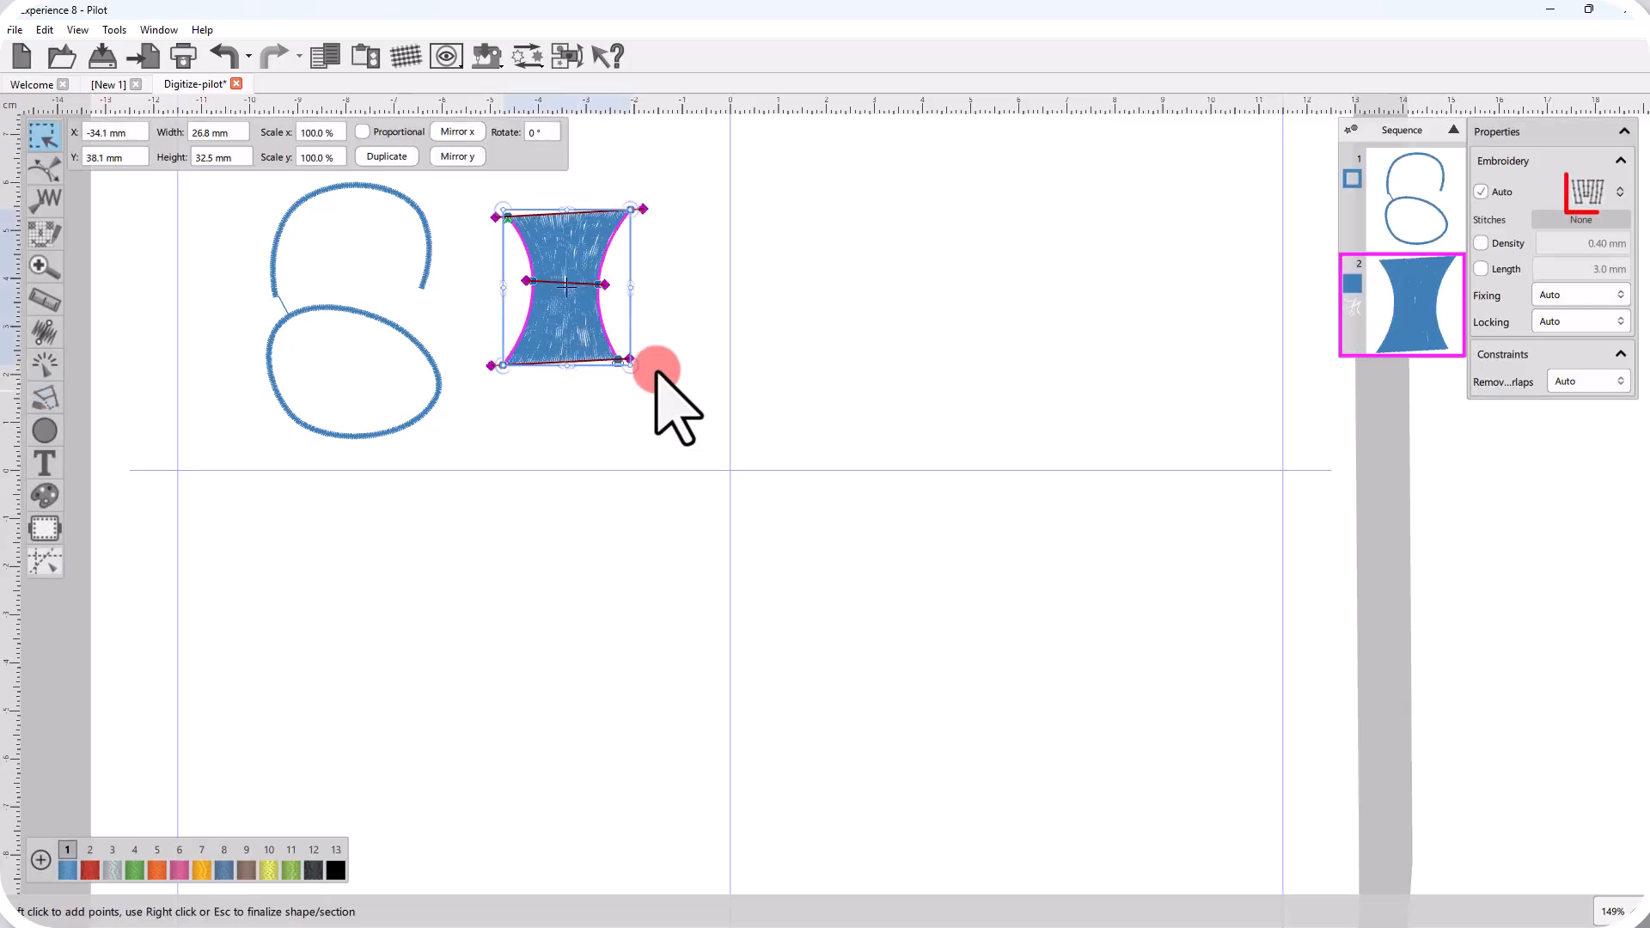
click(697, 343)
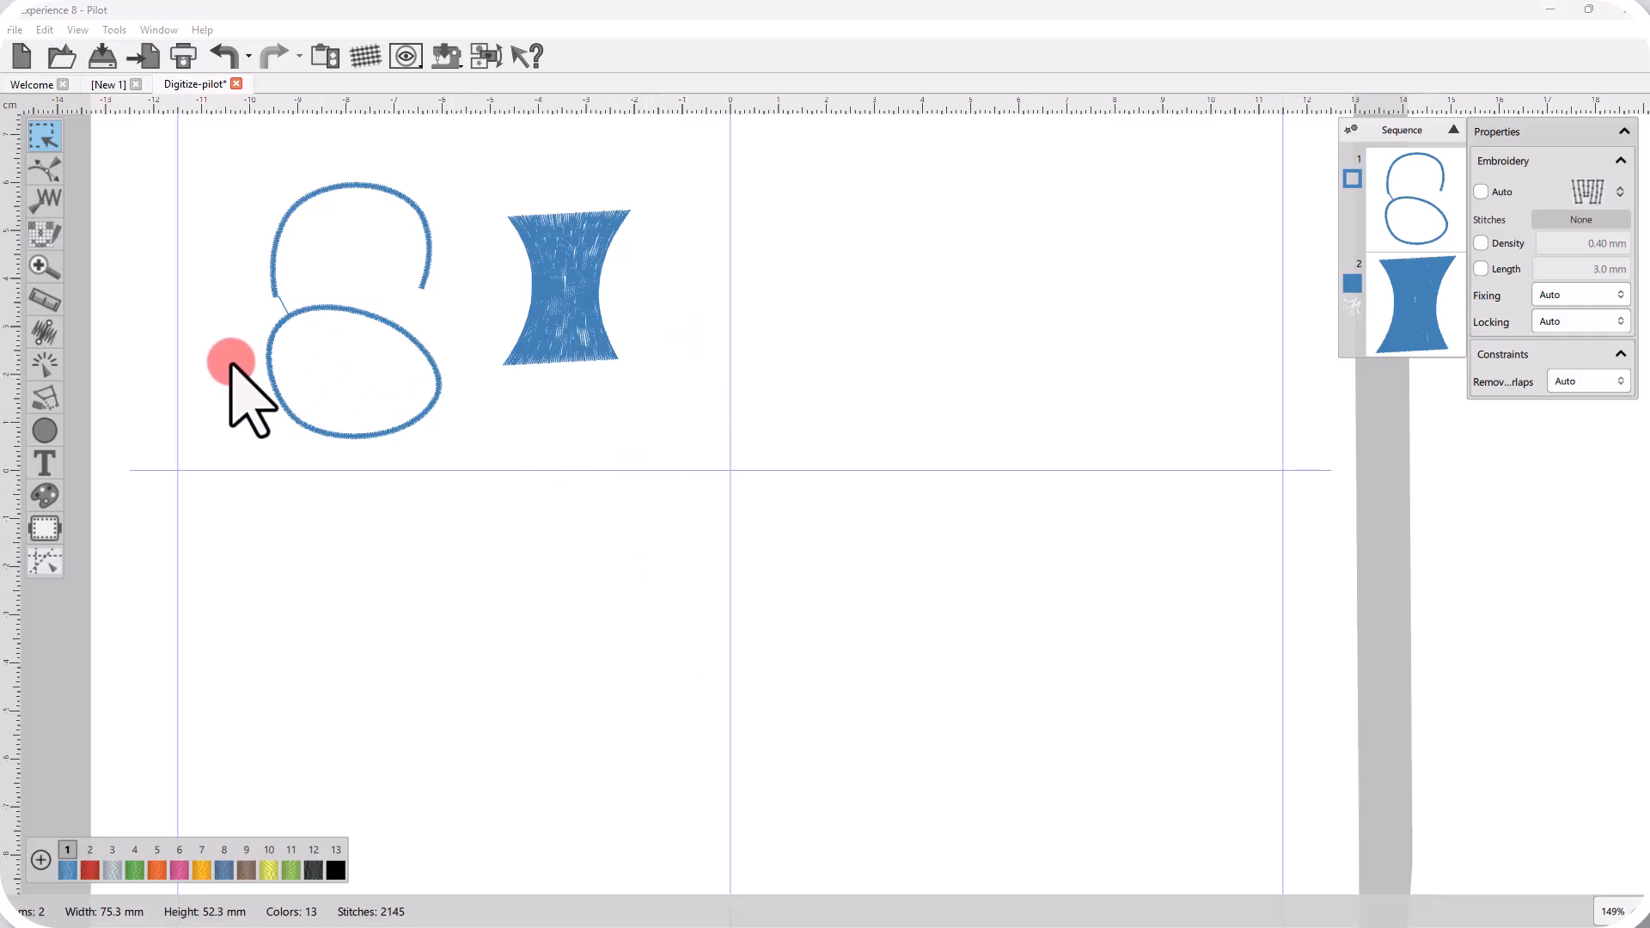
Outline digitize a closed rounded shape to the lower right of the hourglass with four curve points, ending on the starting point
click(41, 400)
click(128, 367)
click(699, 407)
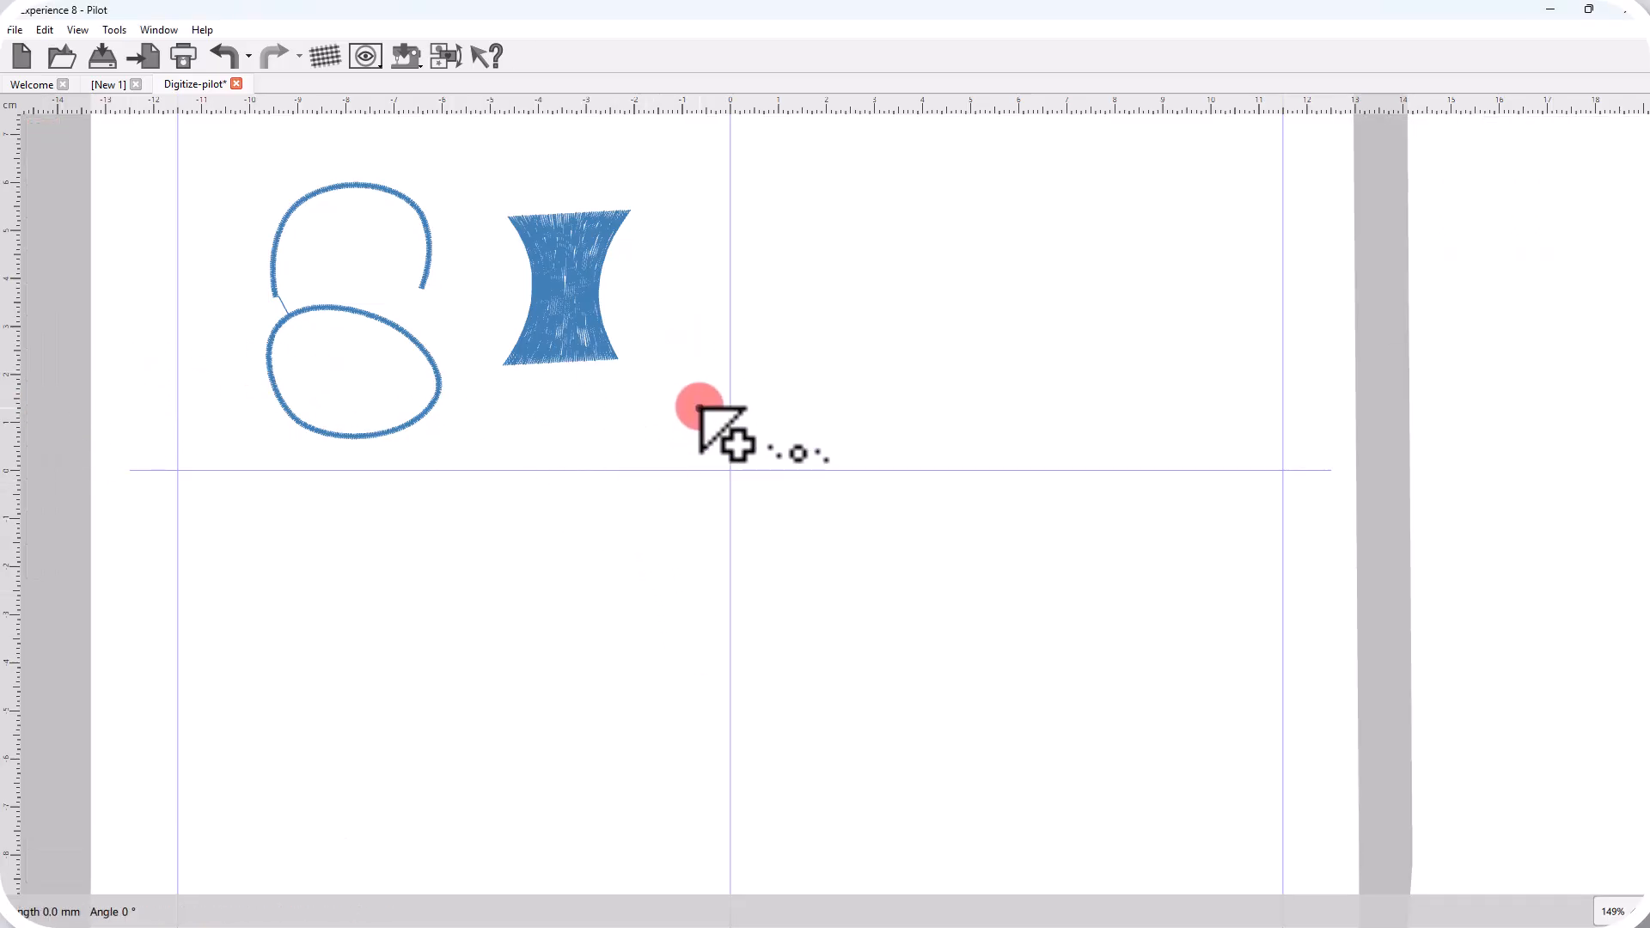
click(729, 352)
click(849, 341)
click(838, 424)
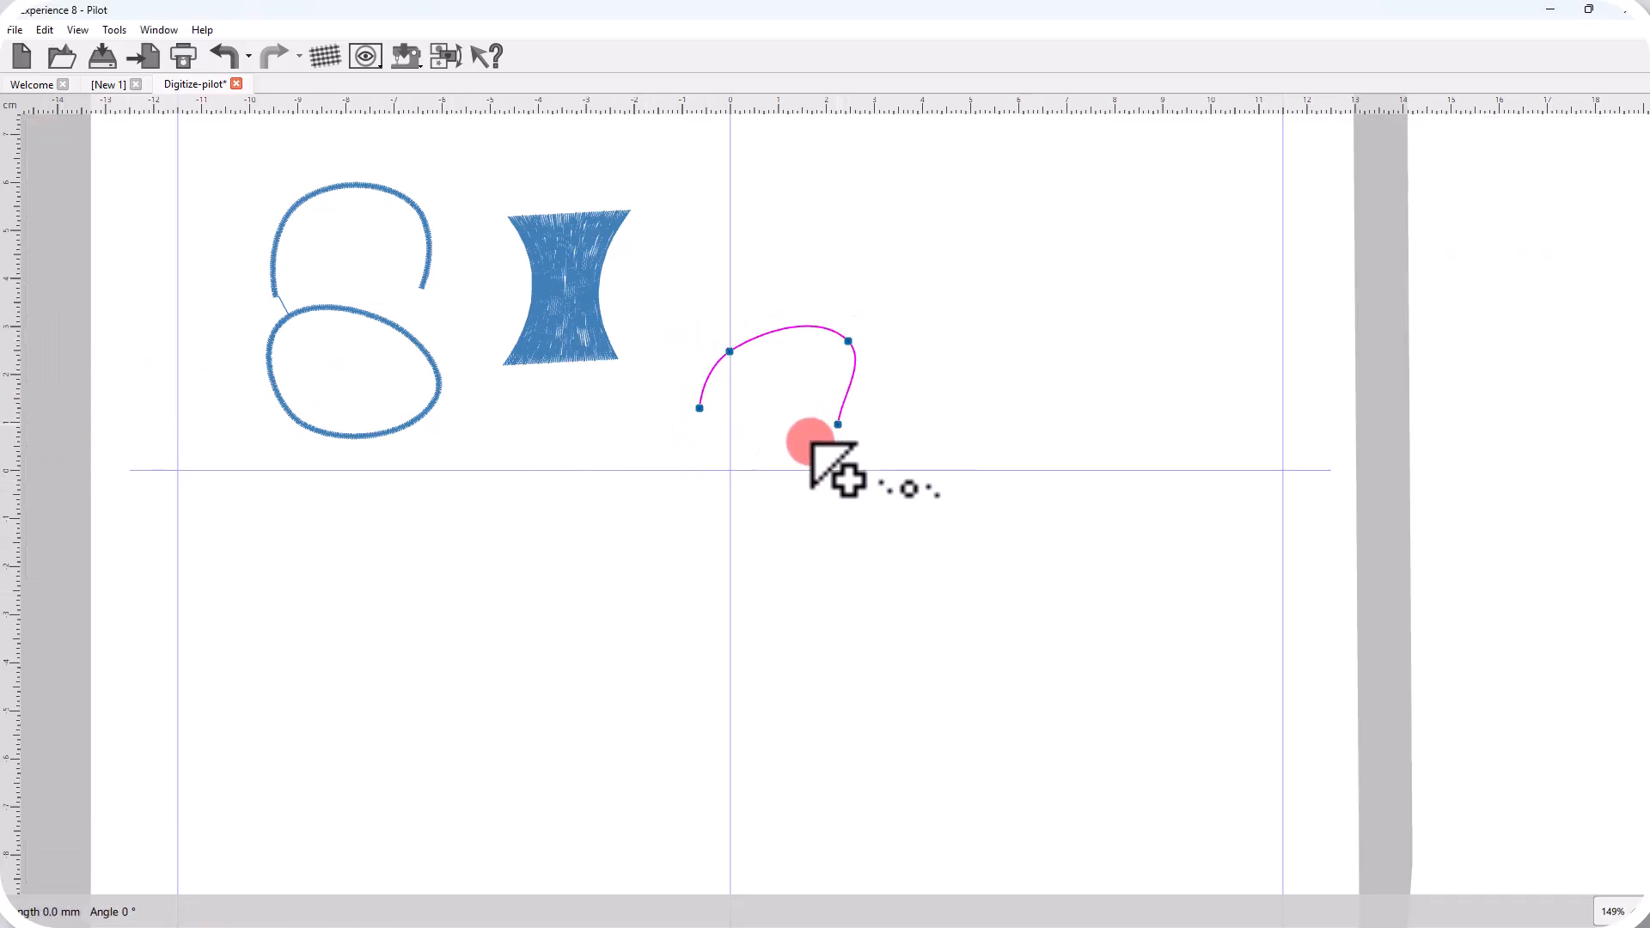
click(700, 409)
click(997, 411)
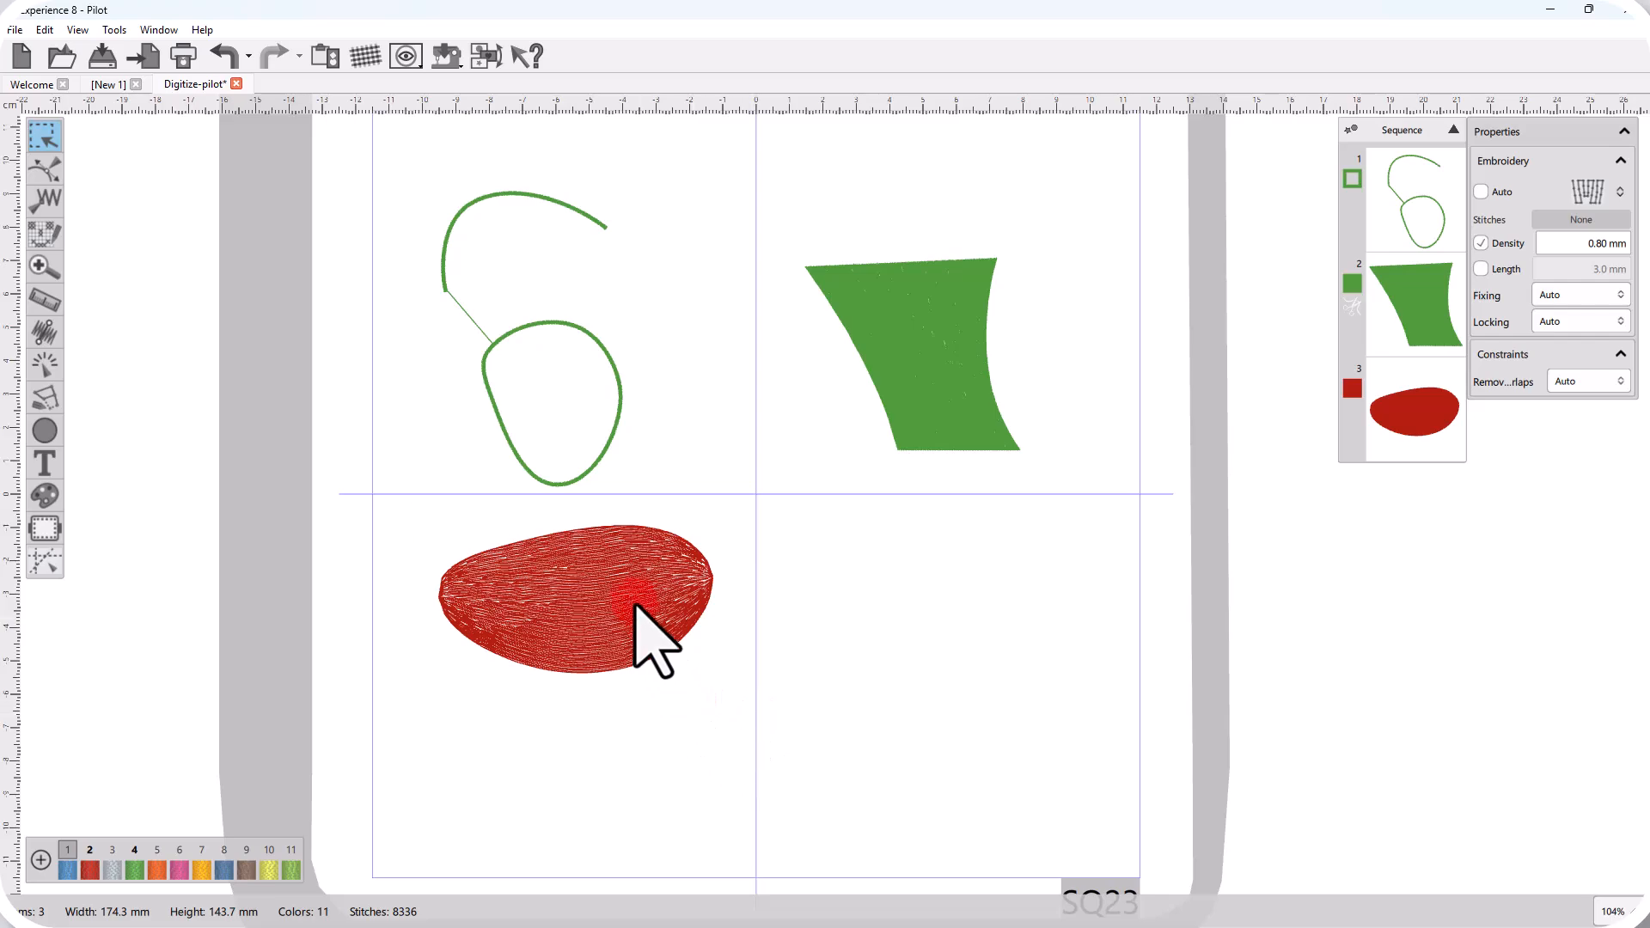
Pick up the large red oval's properties and Outline digitize a closed rounded shape about 32 by 31 mm to its right
click(636, 606)
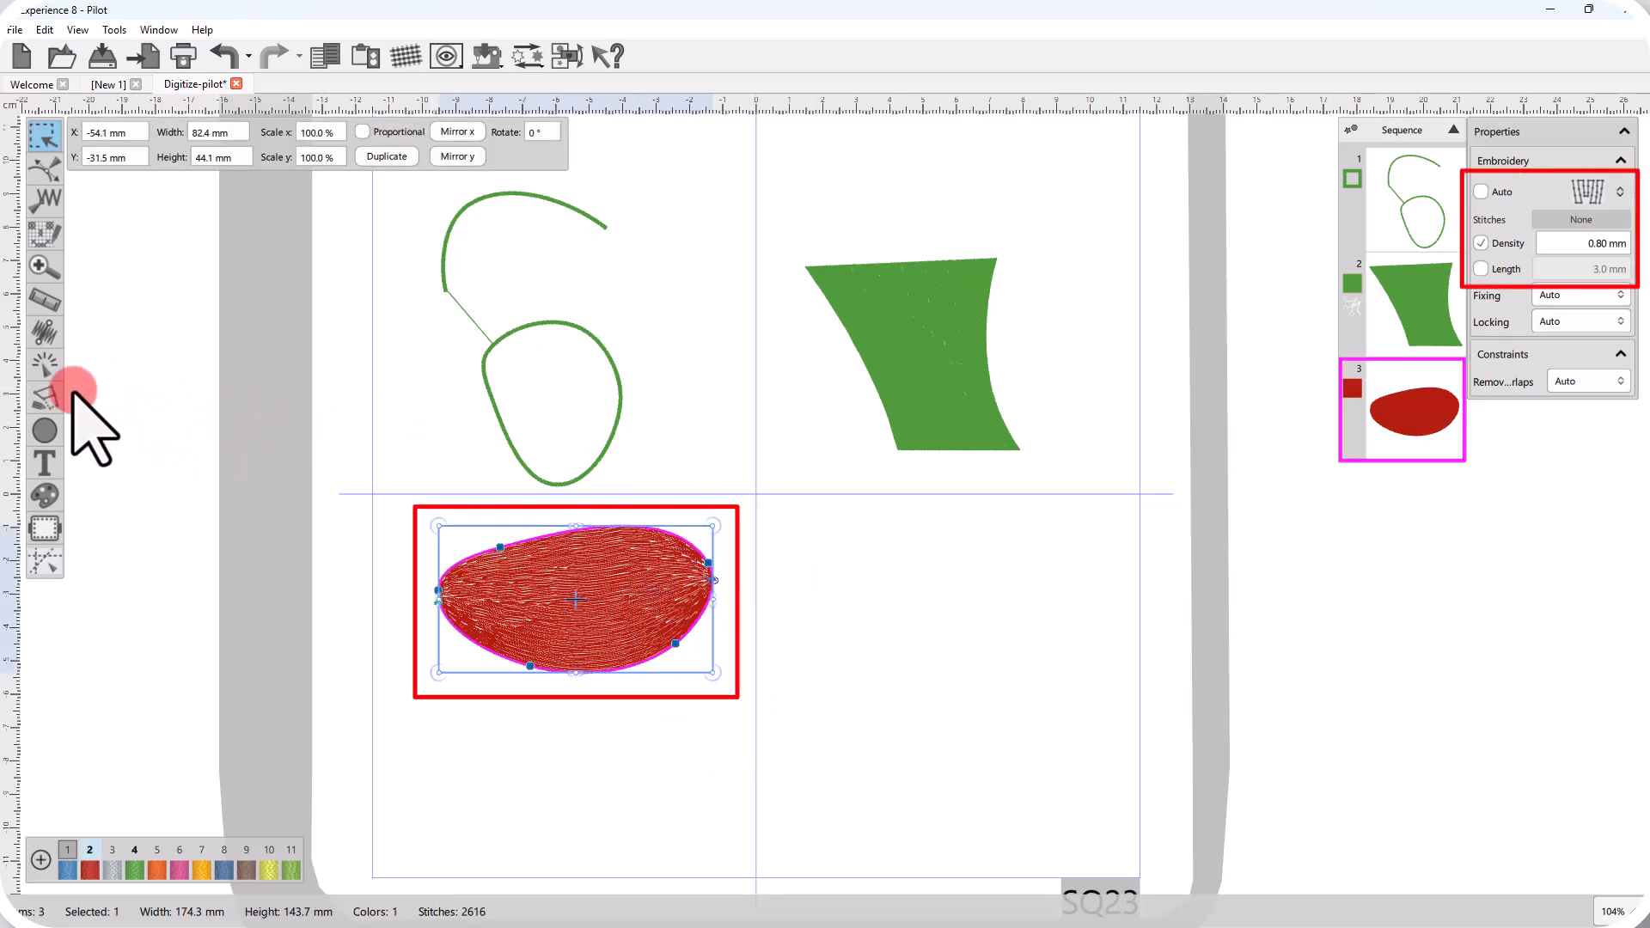
click(72, 392)
click(96, 365)
click(853, 559)
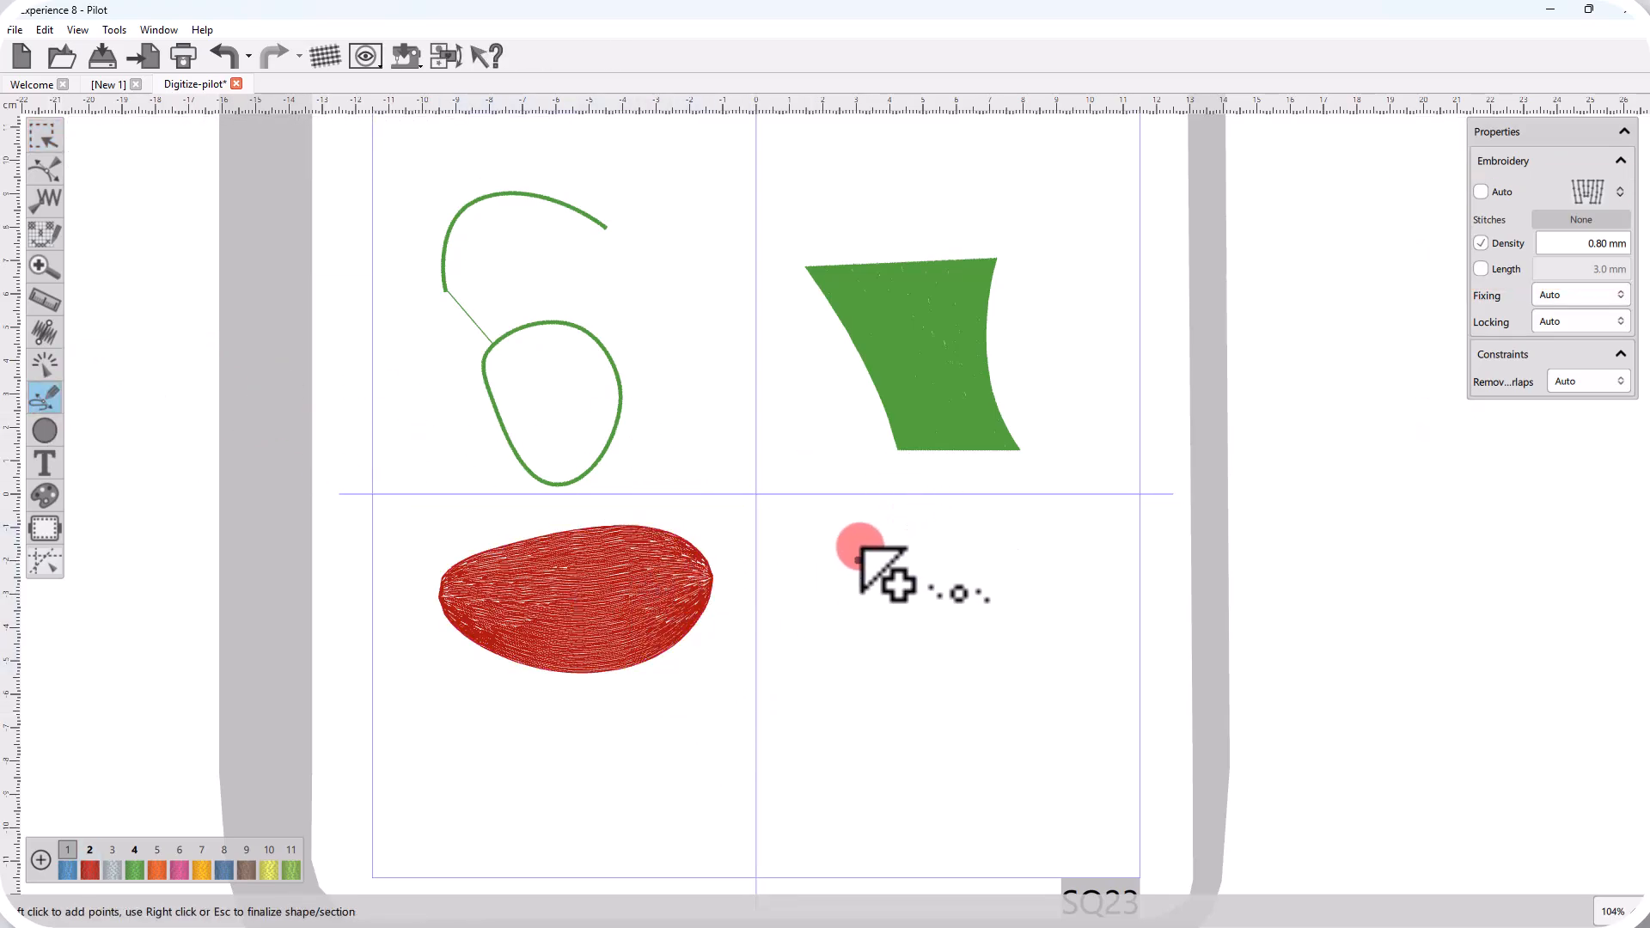
click(894, 527)
click(958, 592)
click(913, 619)
click(884, 629)
click(856, 563)
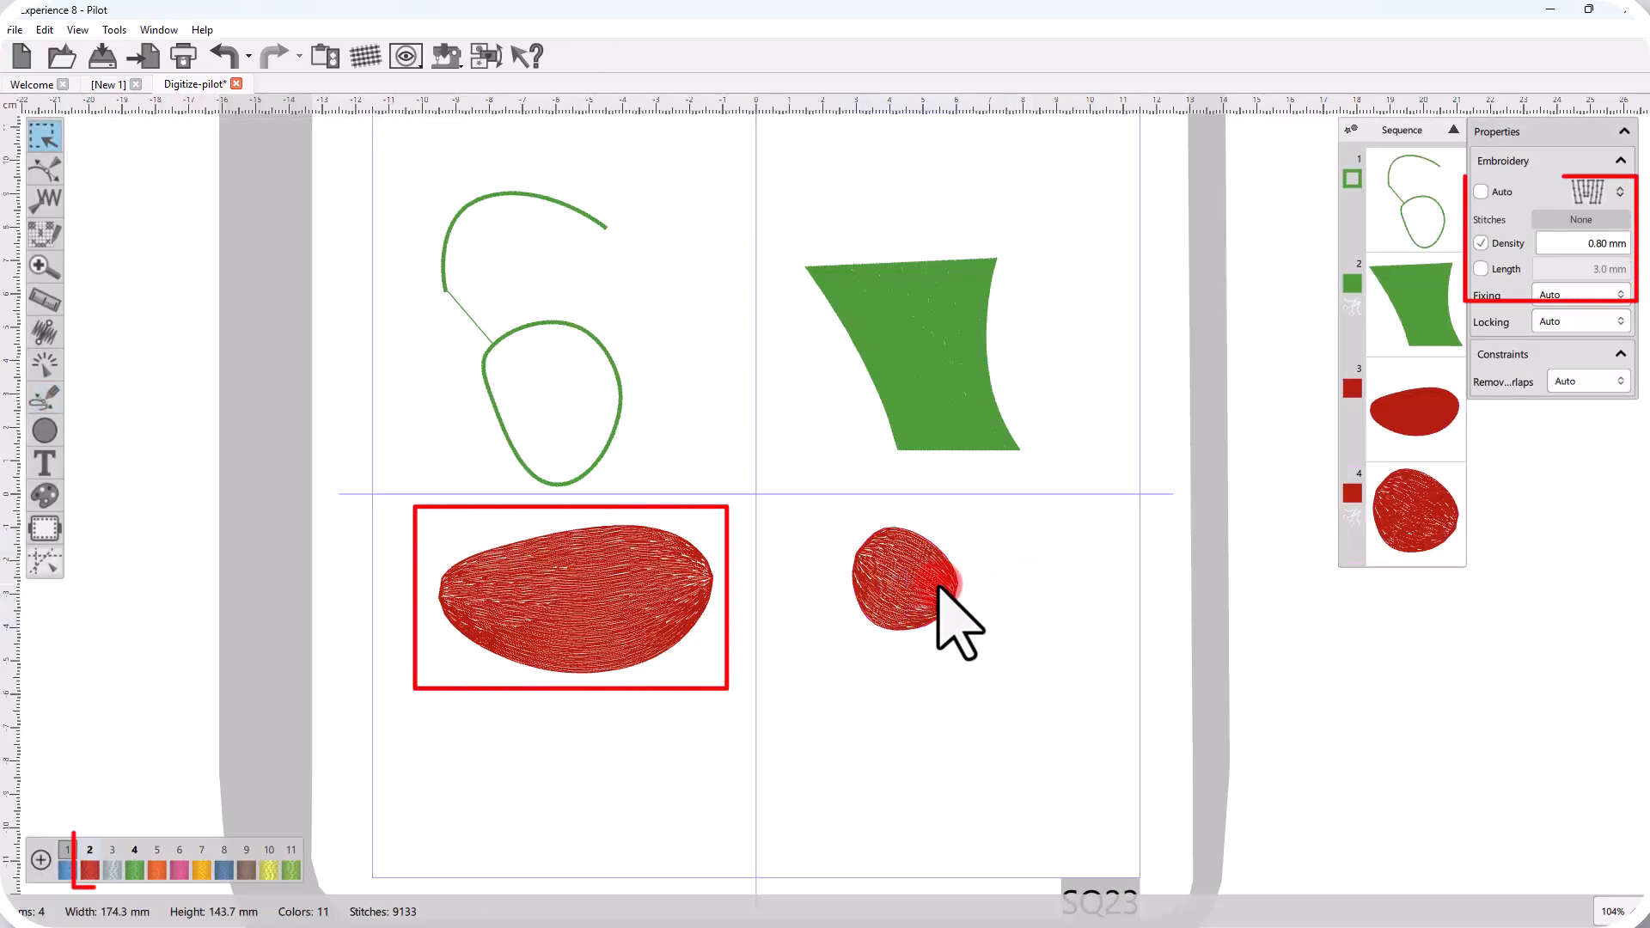
Compare the color and embroidery properties of the large red oval and the small round shape by selecting each in turn
click(1081, 534)
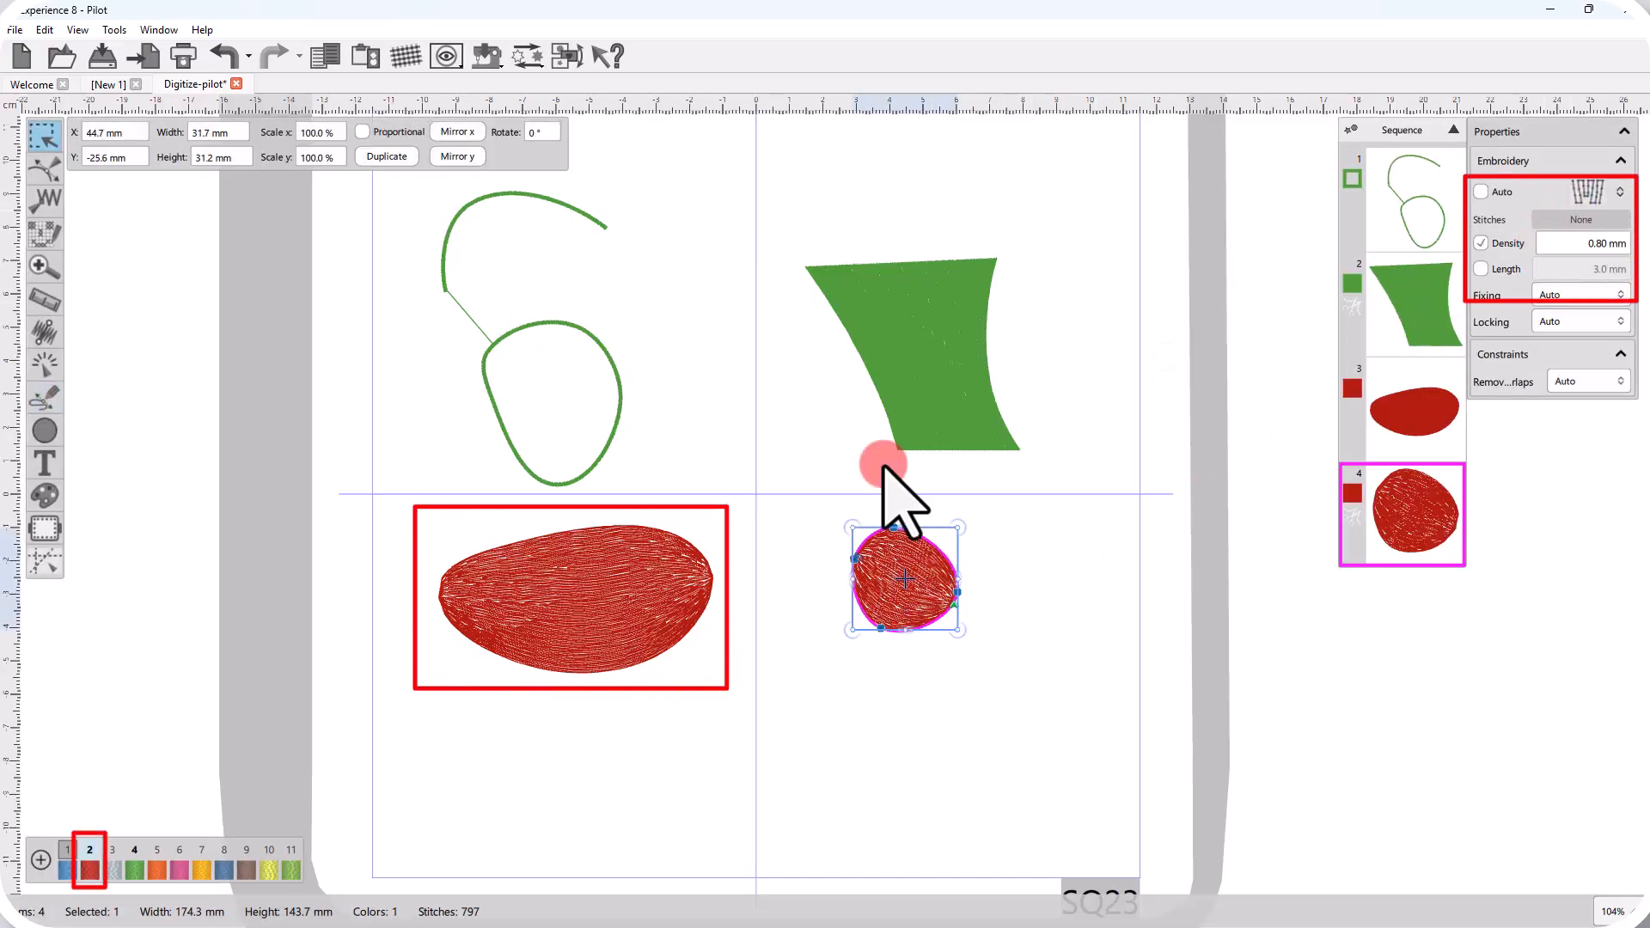
click(623, 604)
click(883, 600)
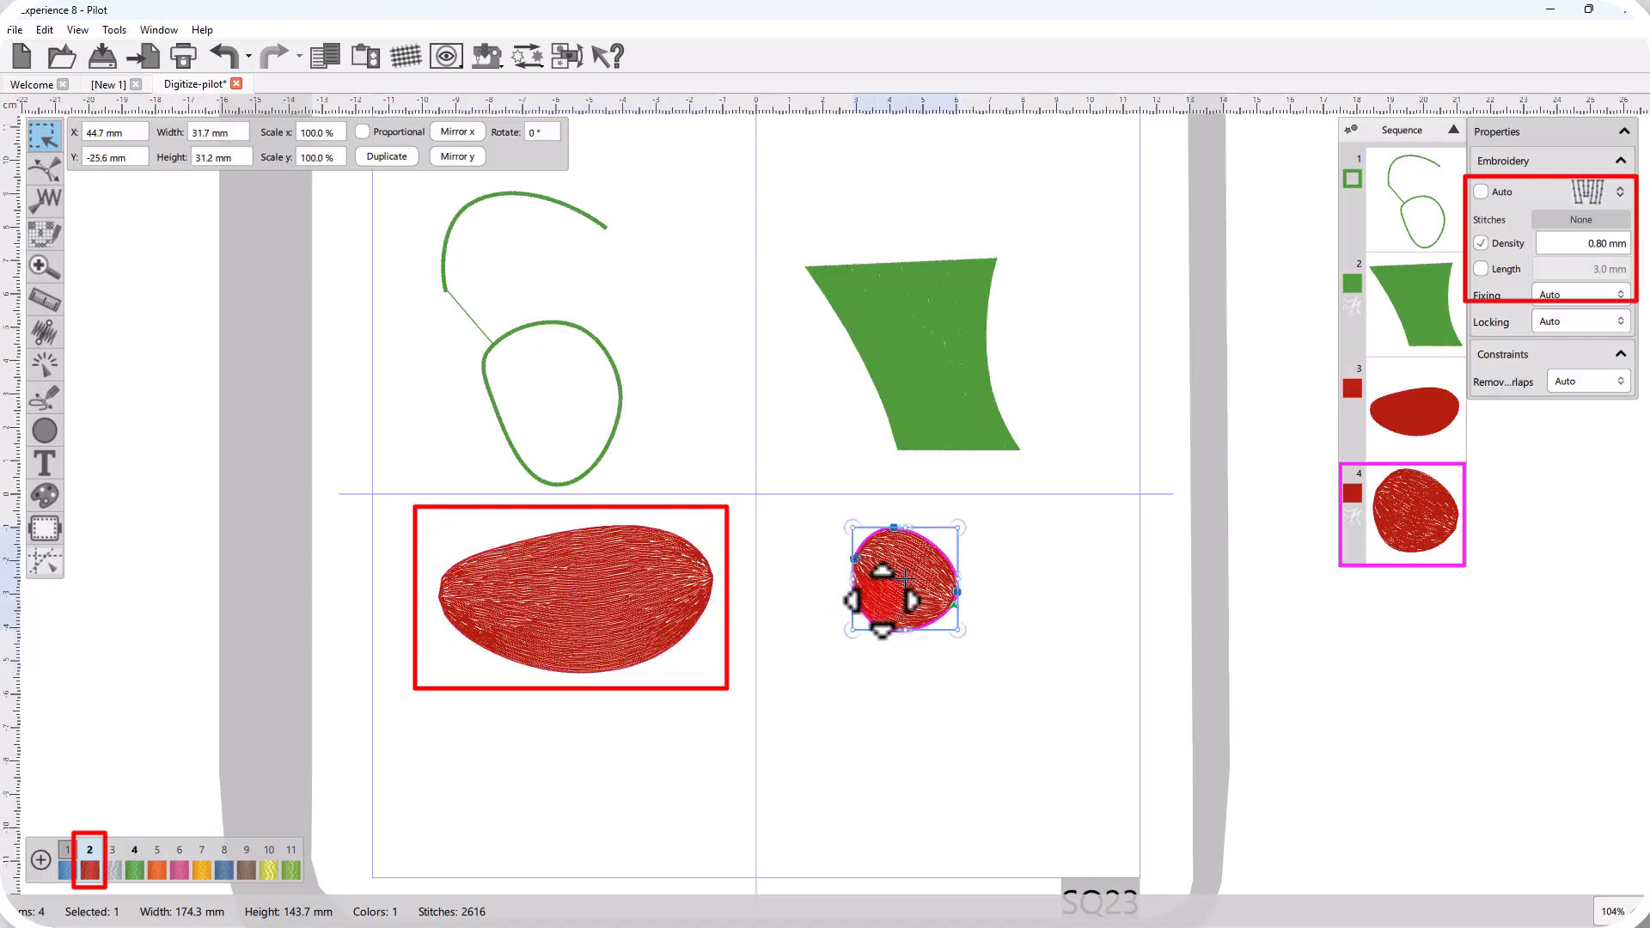
click(660, 594)
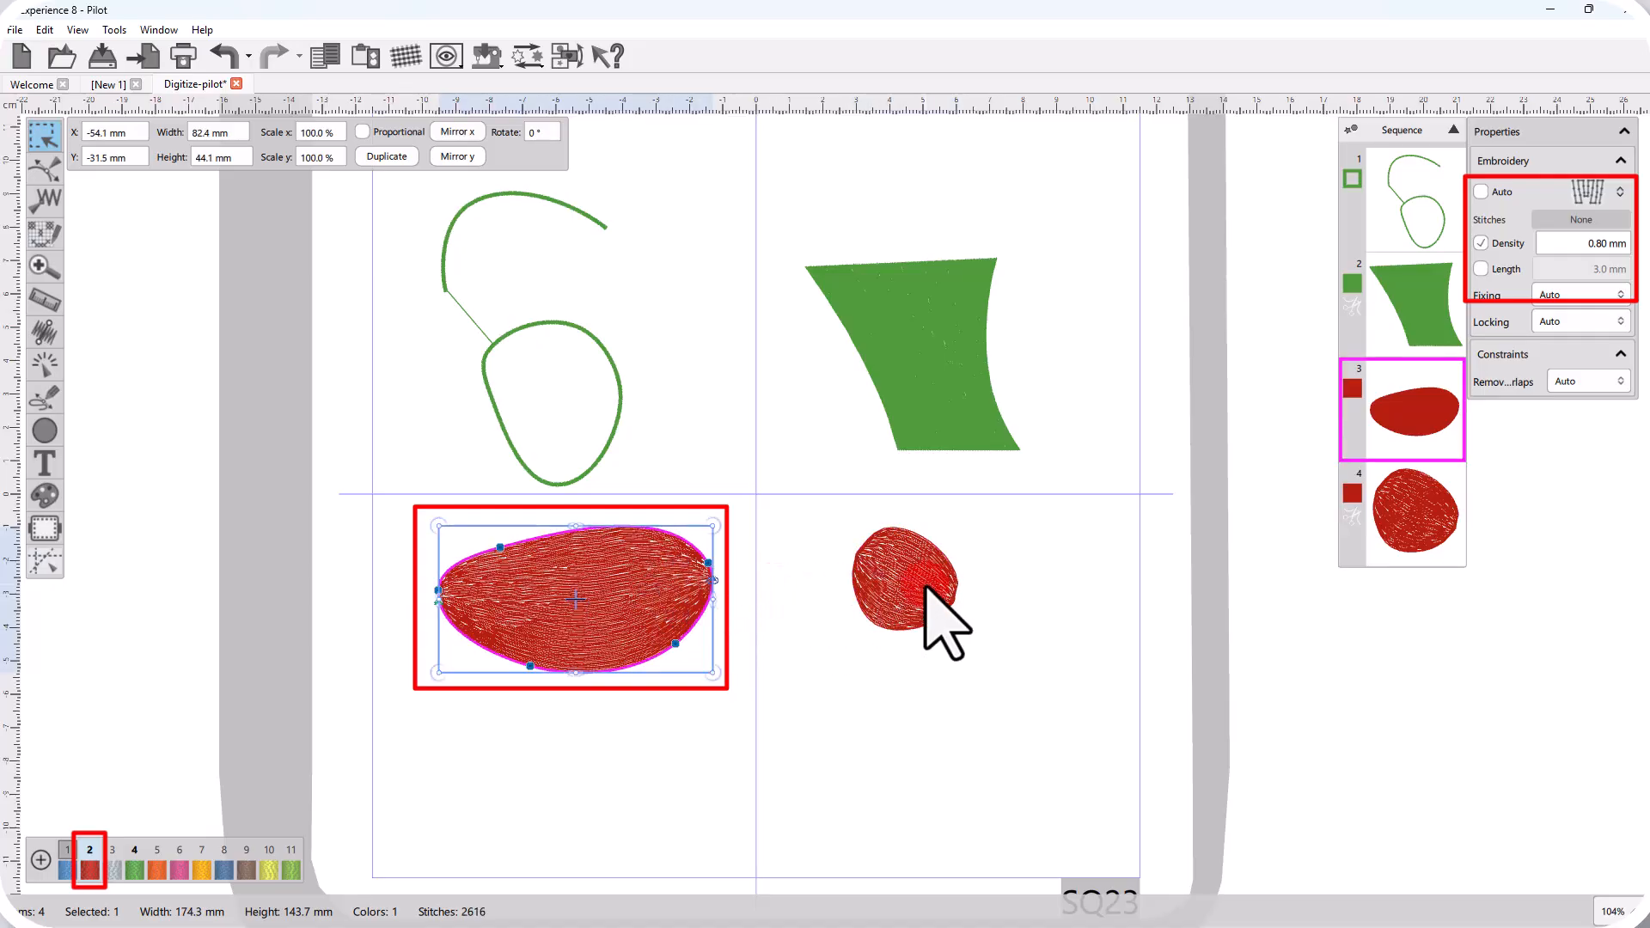
click(924, 584)
click(785, 585)
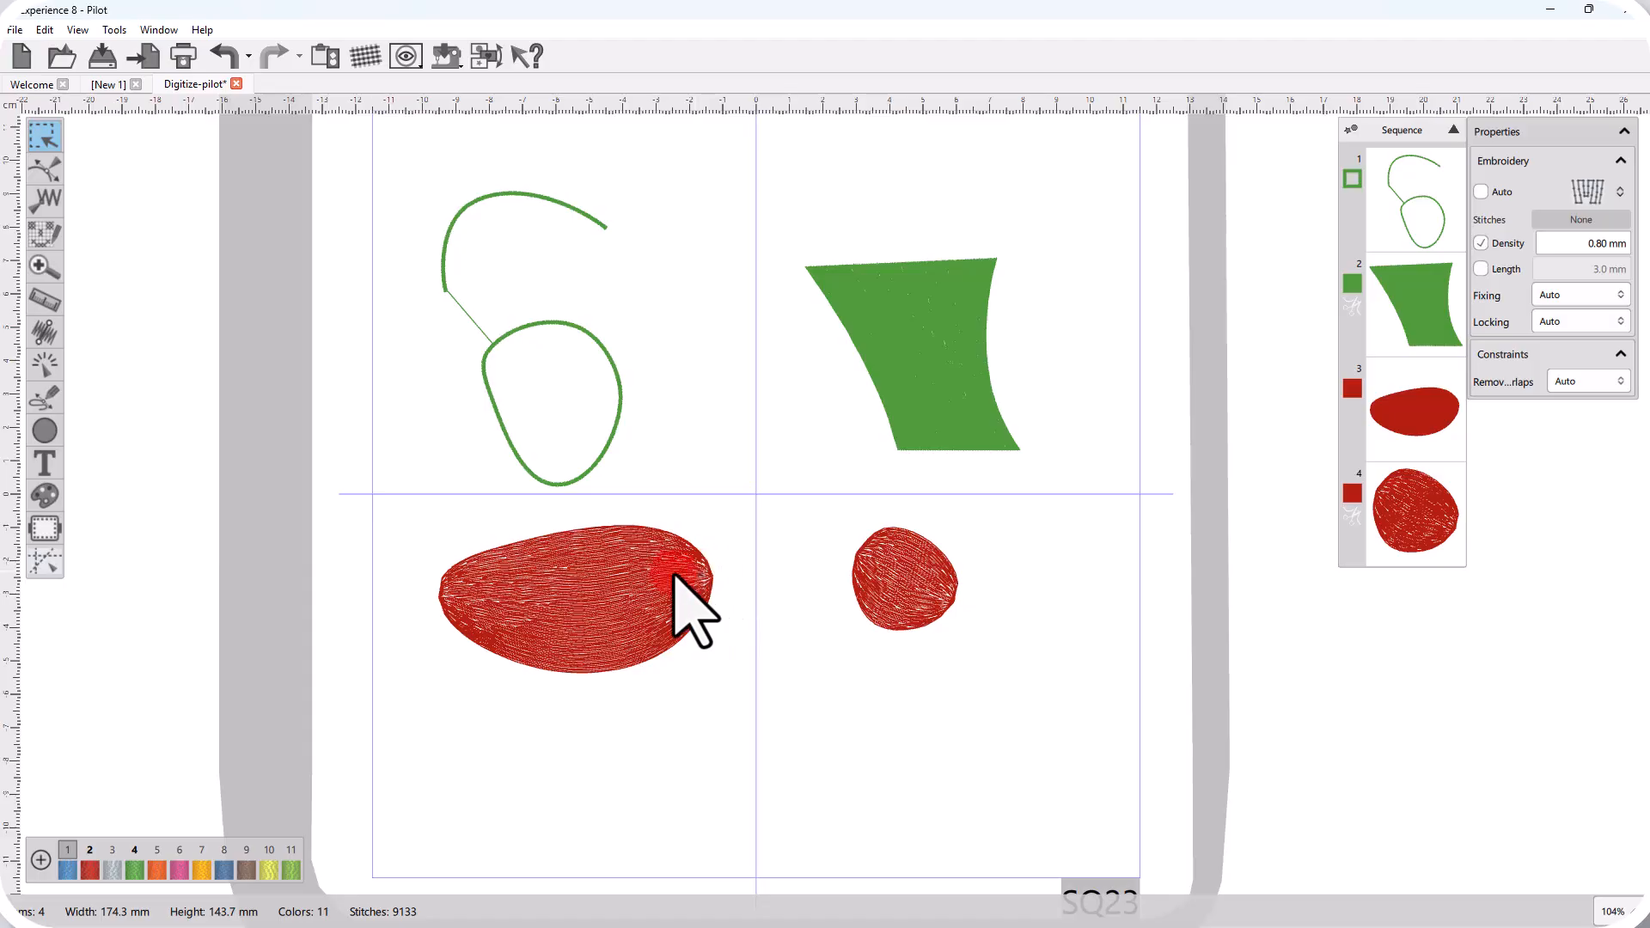
click(599, 582)
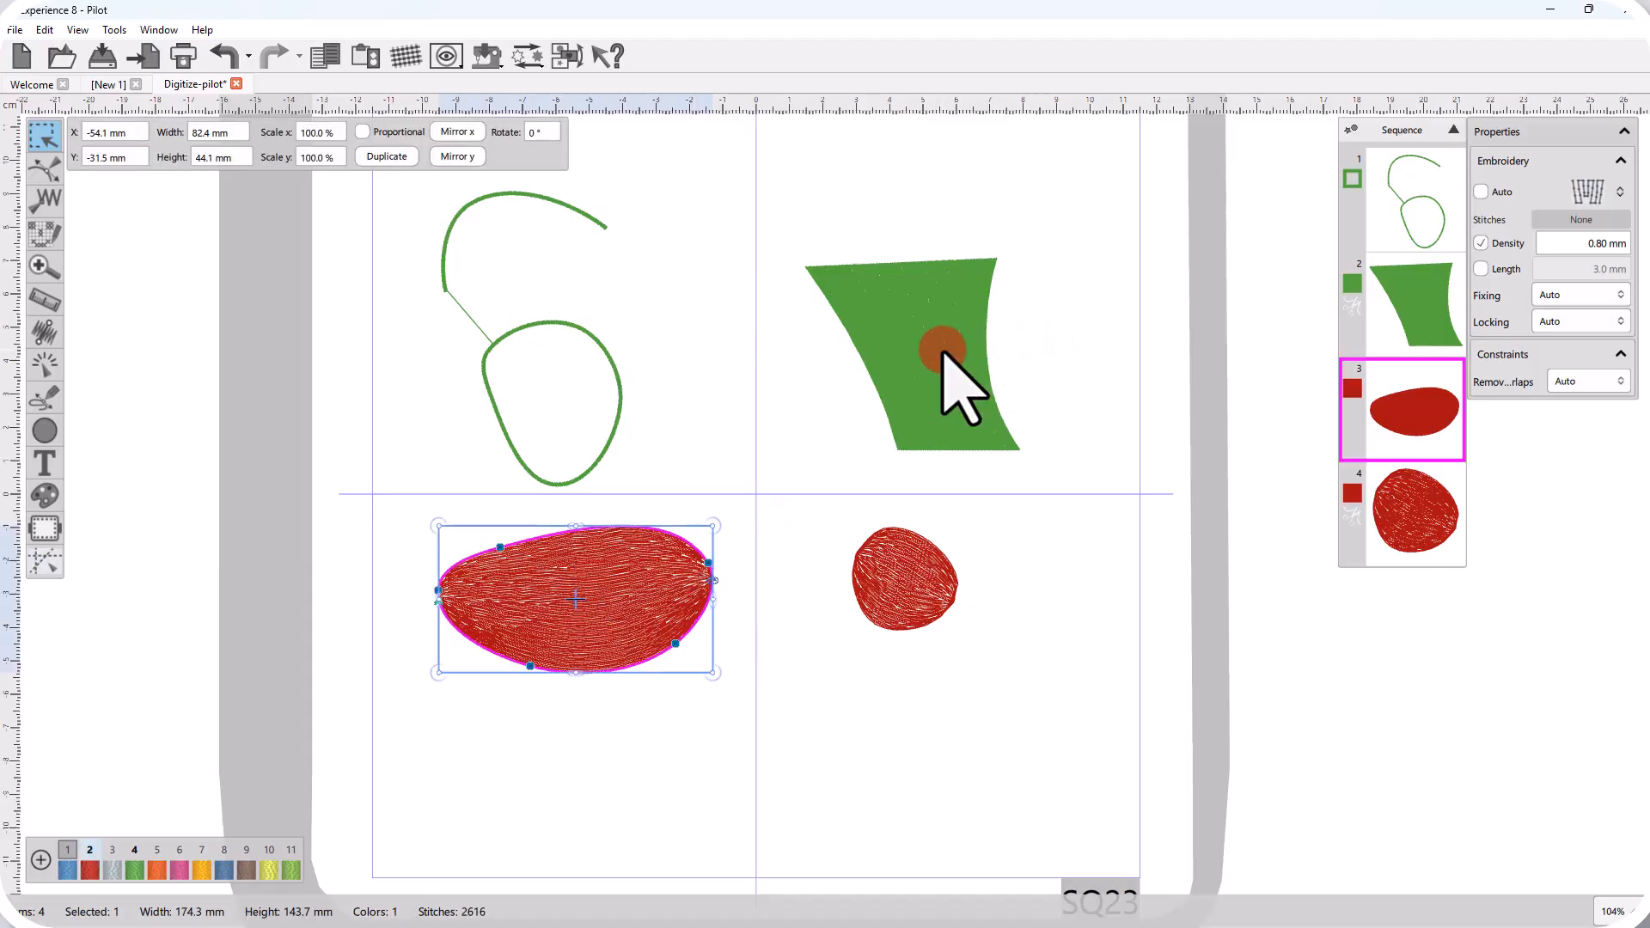
Set the stitch density of the green filled shape to 1 mm and deselect it
click(943, 352)
click(1522, 244)
click(1584, 244)
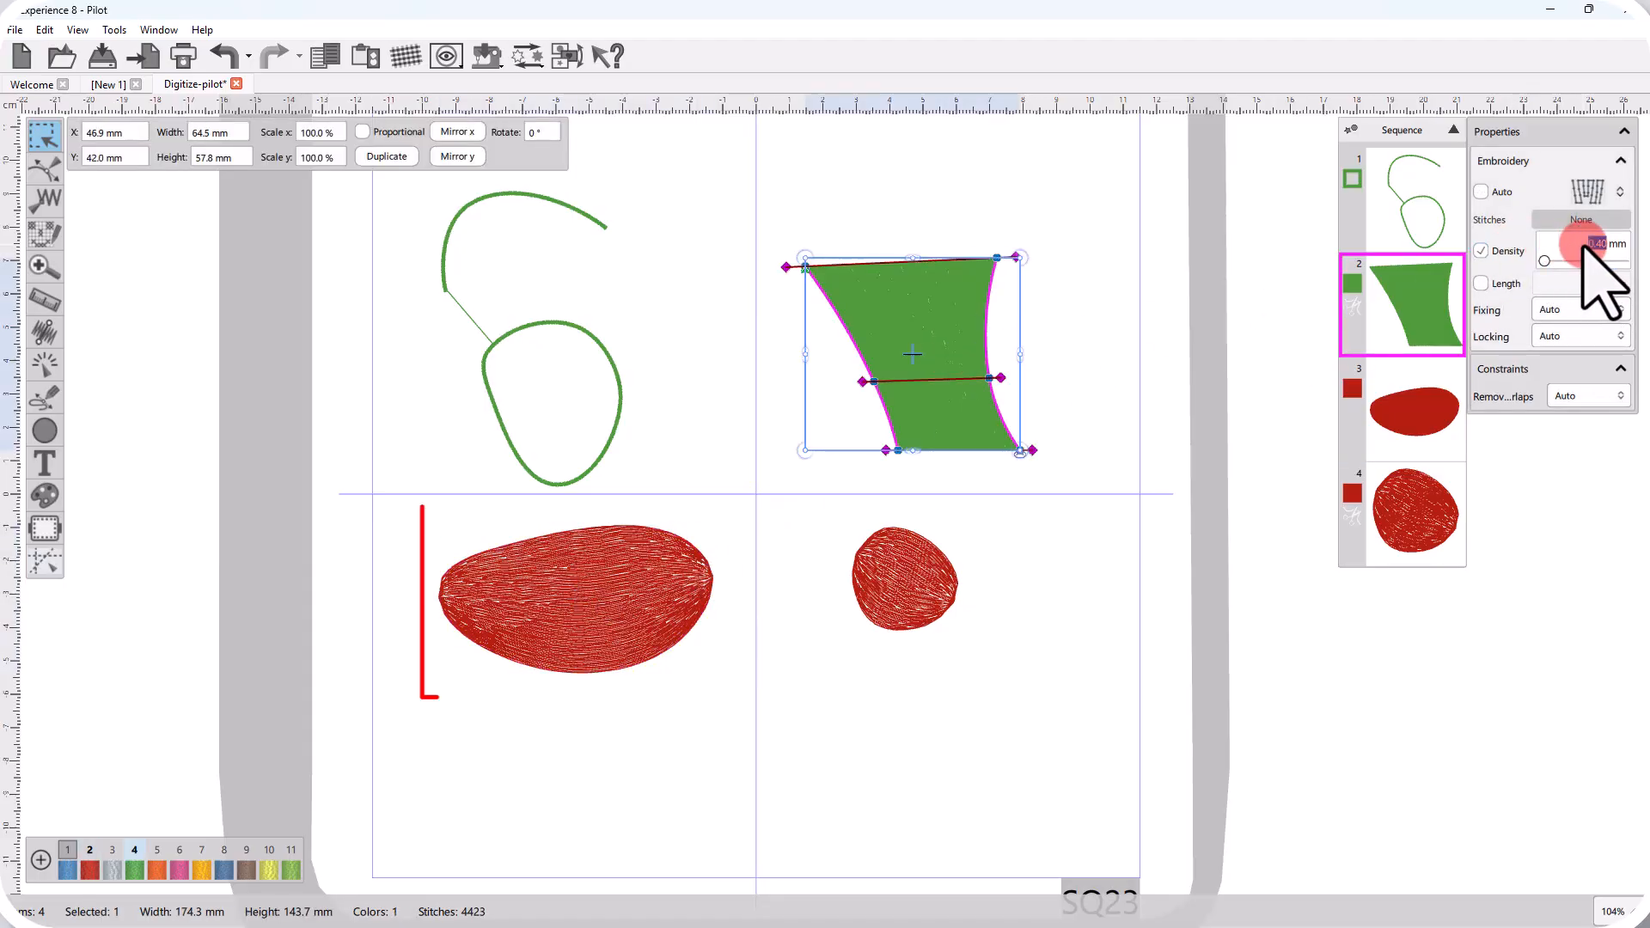
text(1)
key(Return)
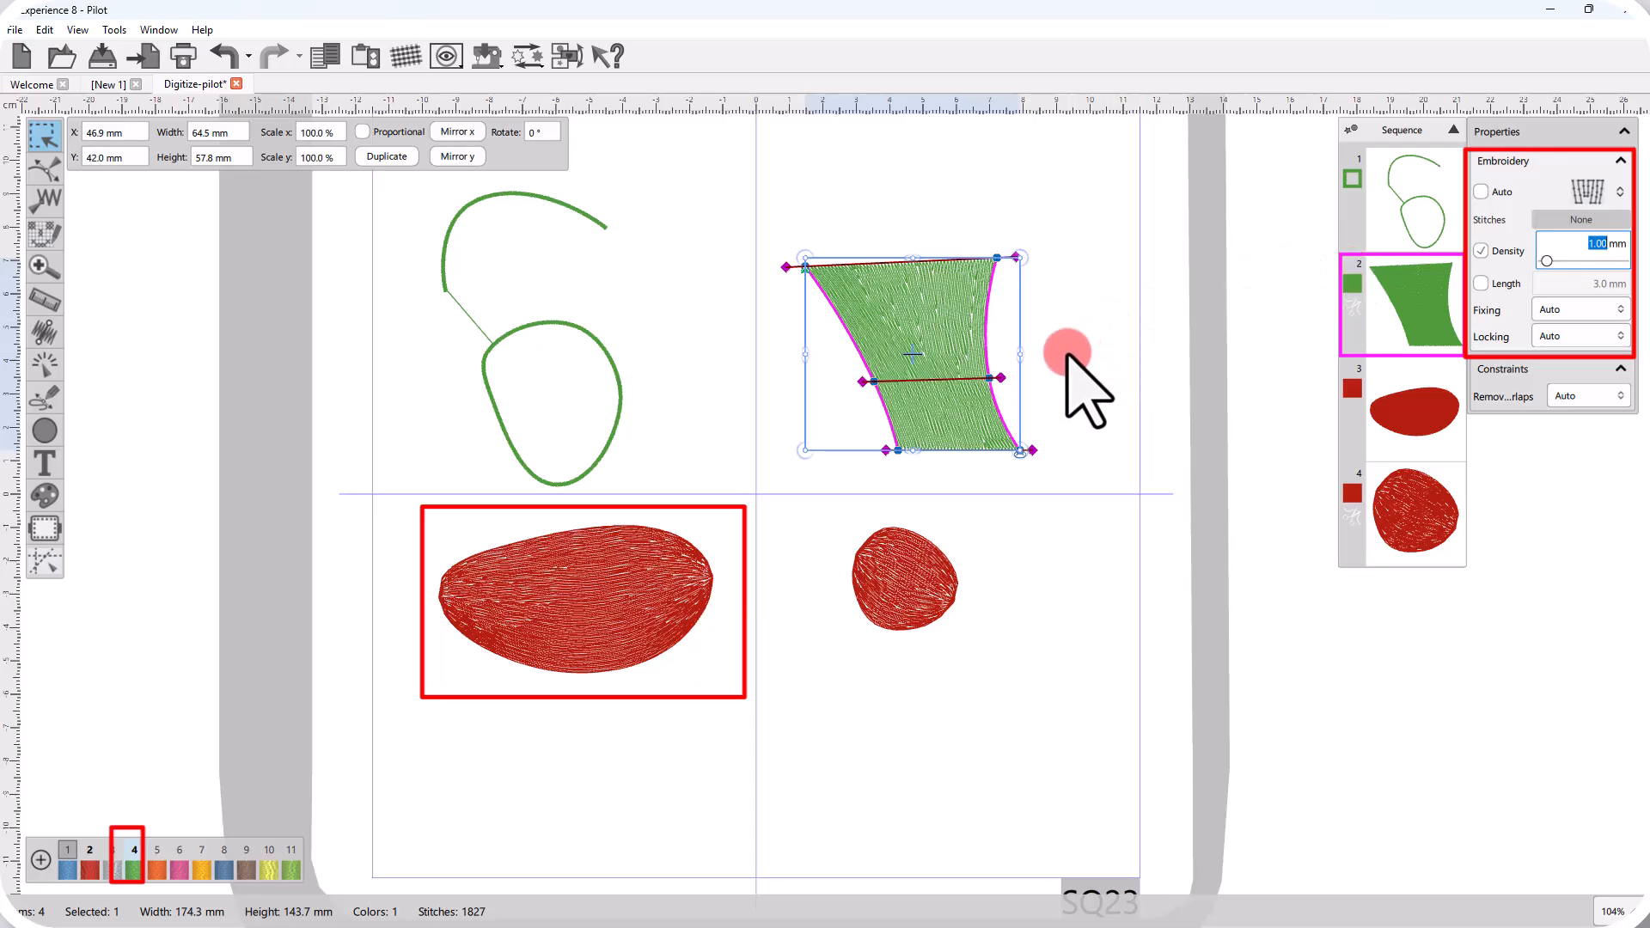
click(1068, 371)
Pick up the large red oval's properties and Pair-point digitize a slanted filled band with three point pairs between the green shapes
click(518, 637)
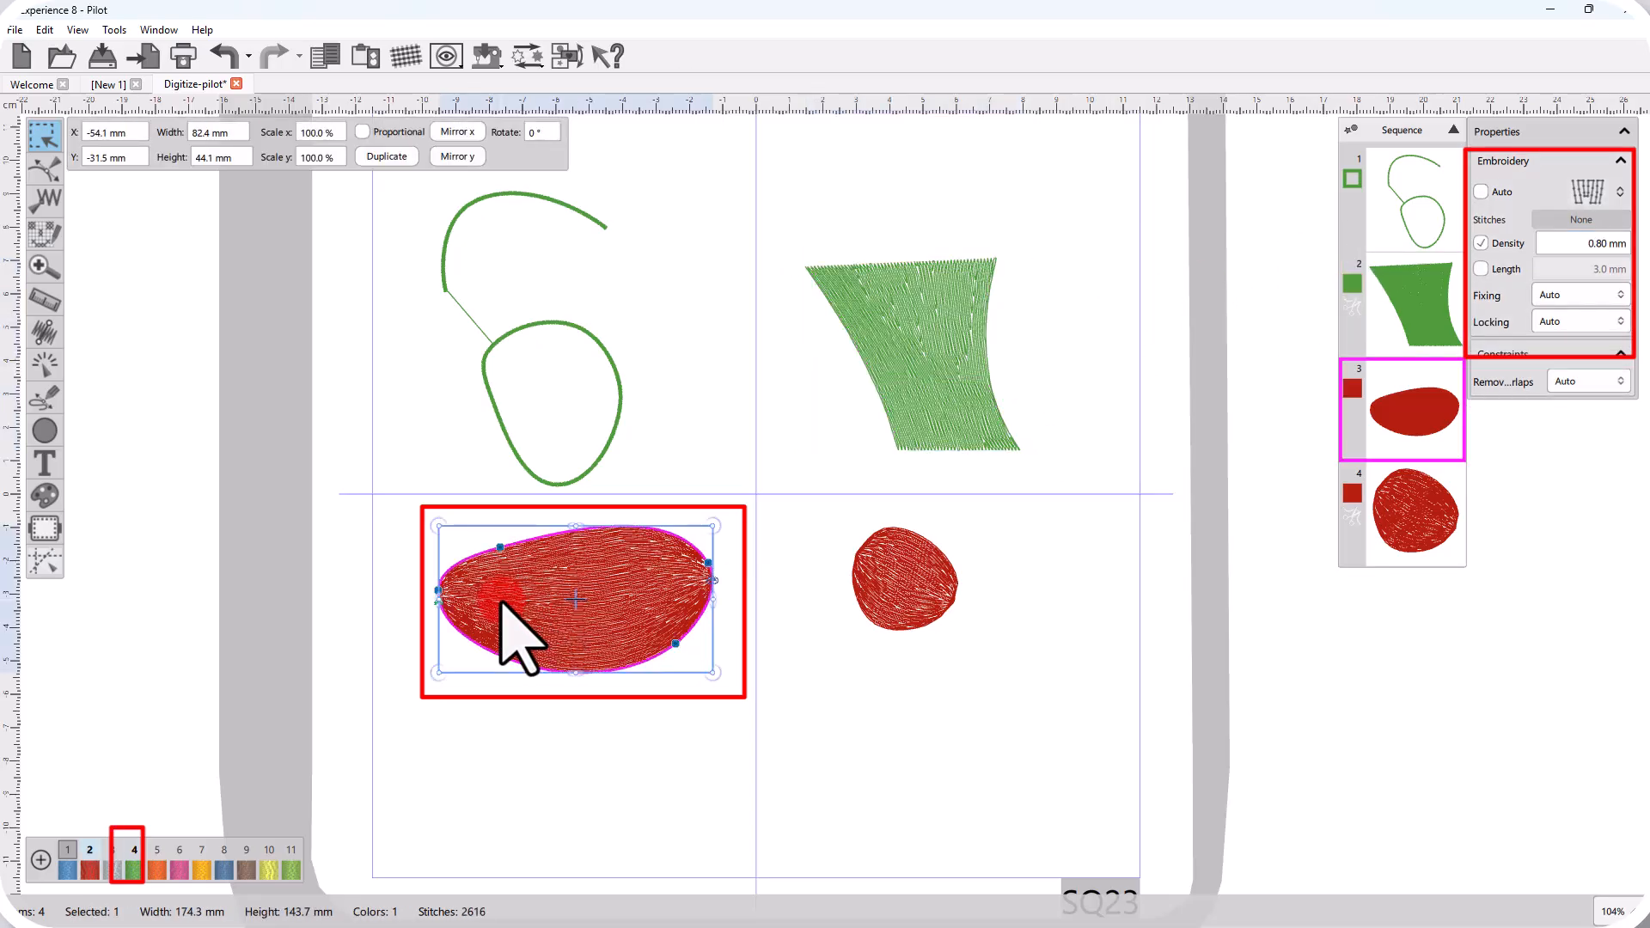
click(45, 397)
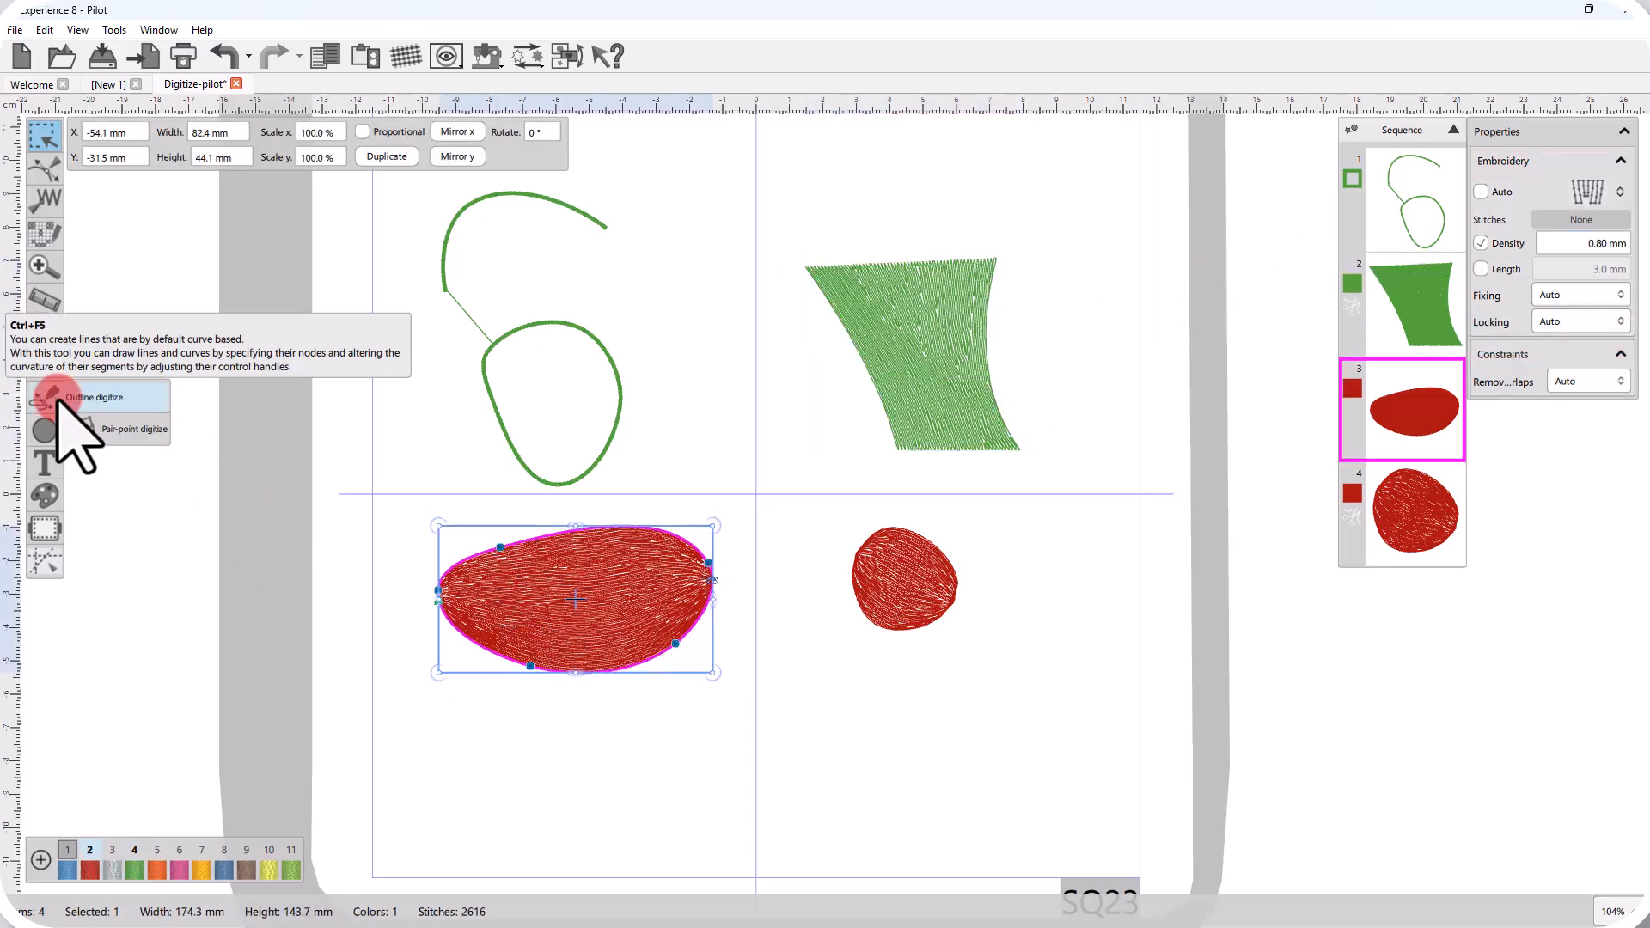
click(103, 430)
click(674, 393)
click(756, 368)
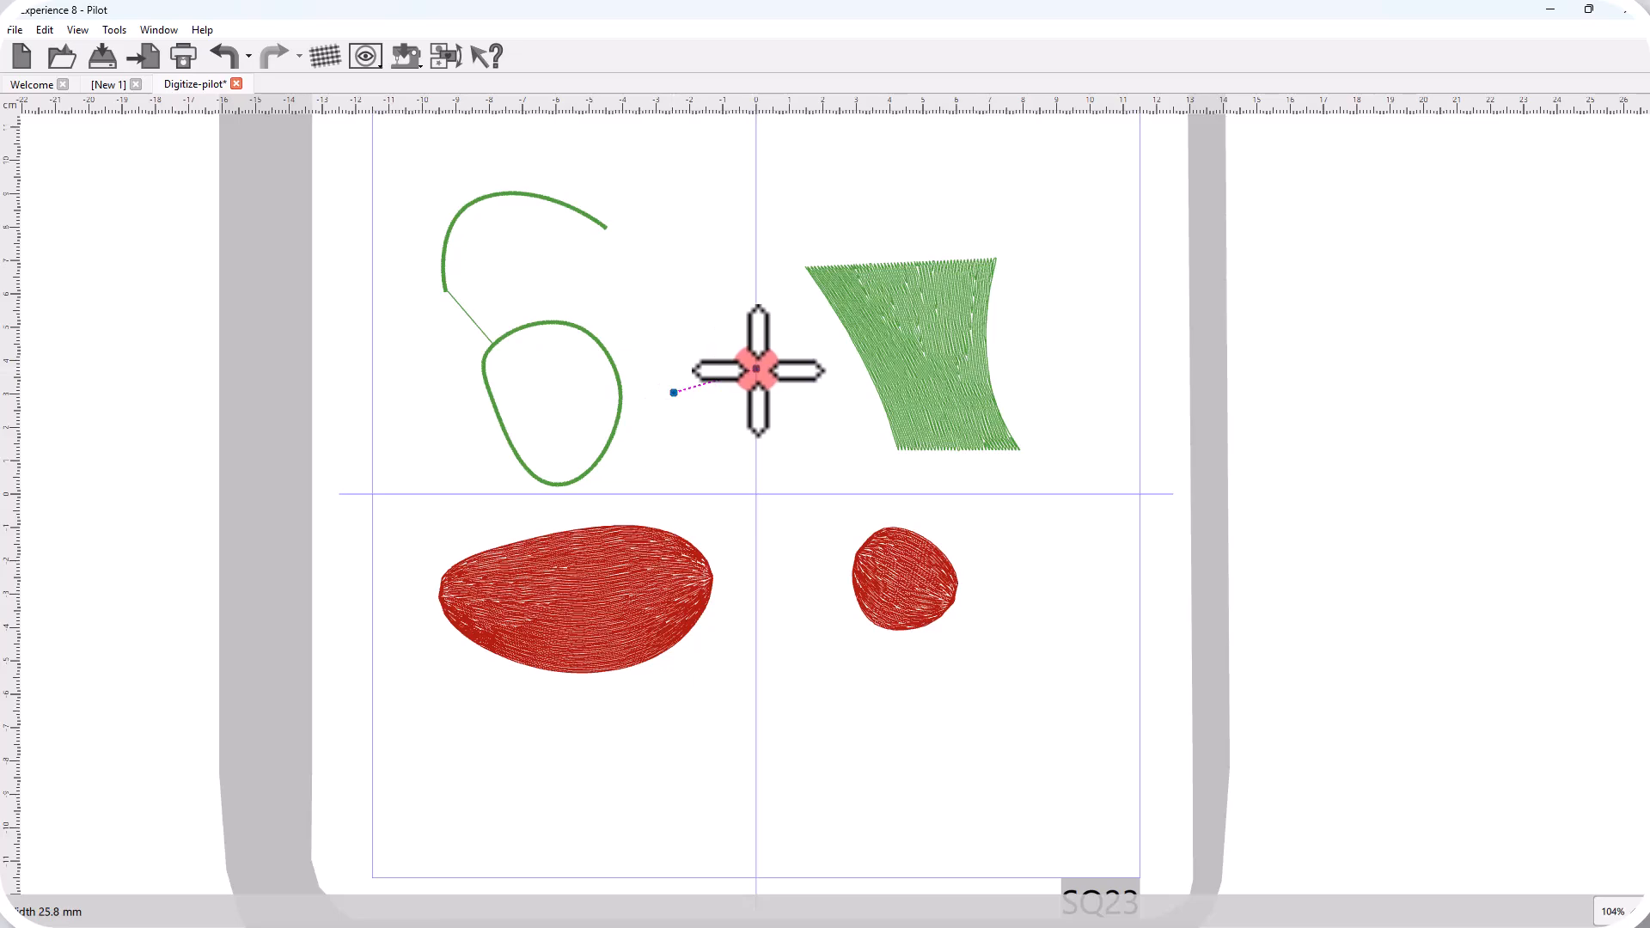
click(694, 451)
drag(807, 528, 817, 520)
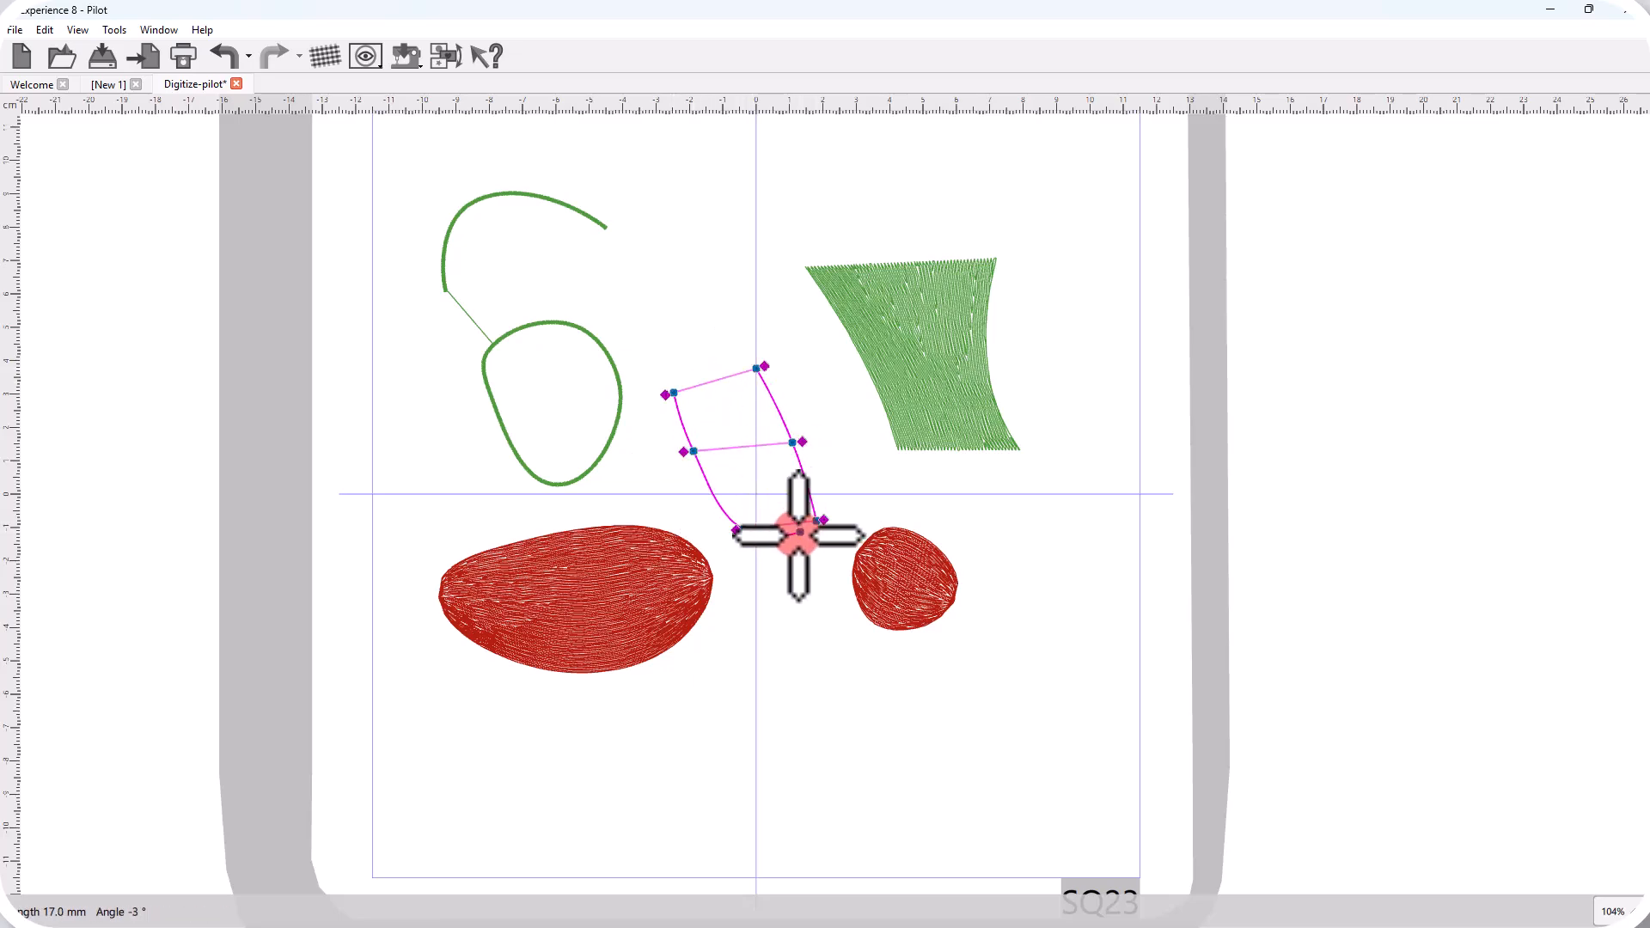
right_click(783, 547)
click(878, 498)
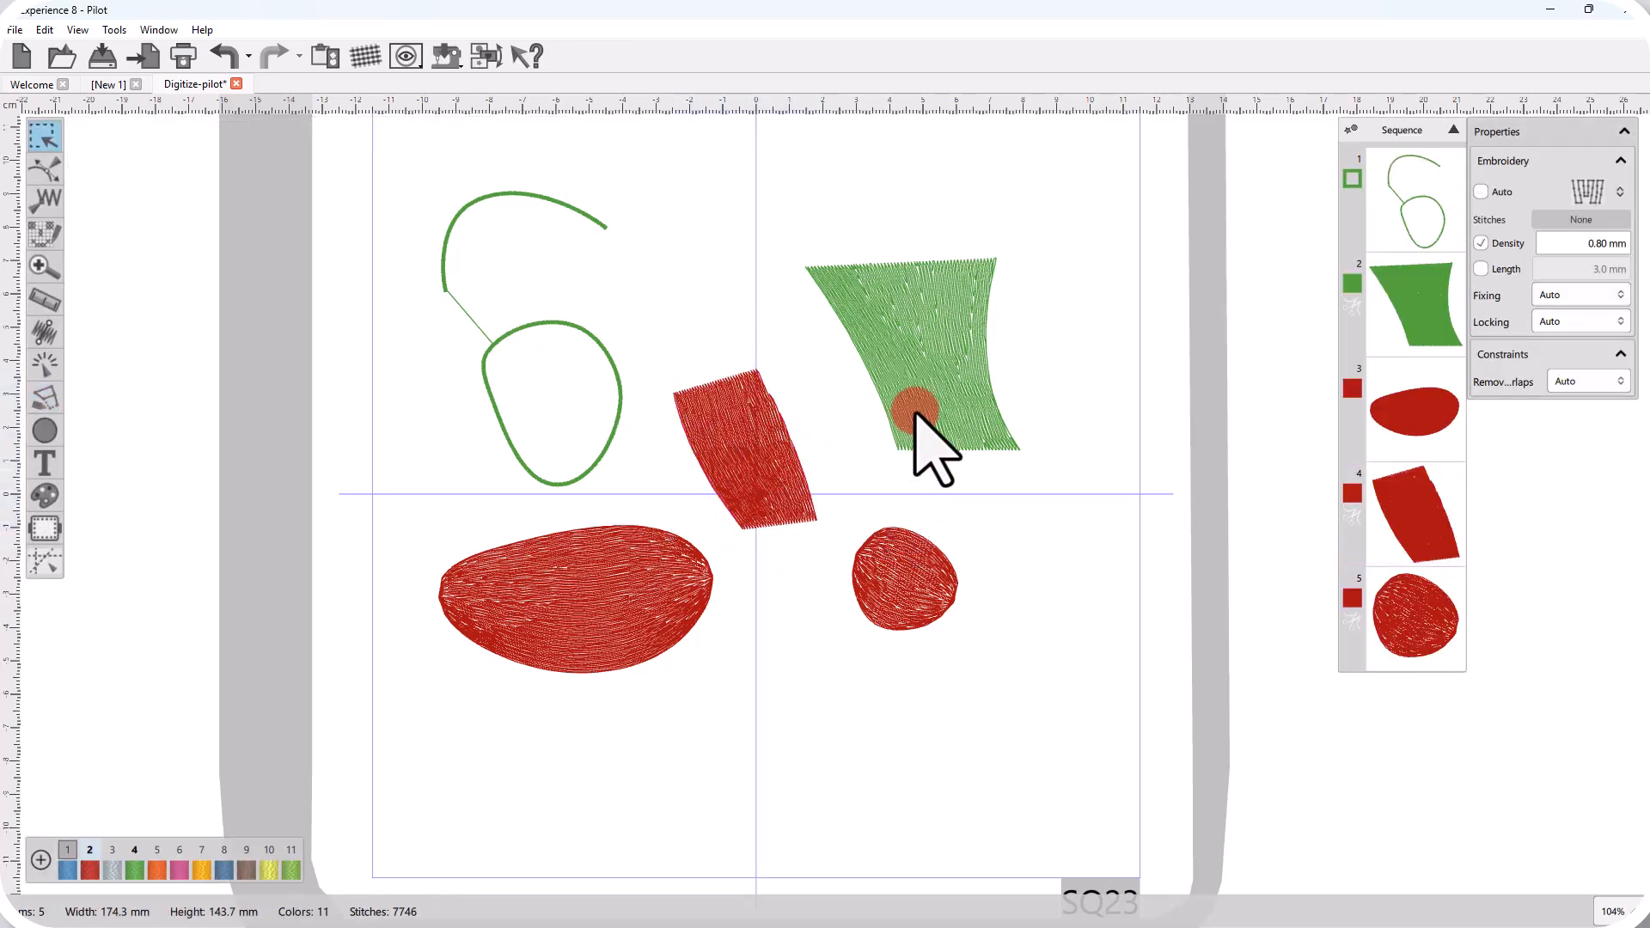
Pick up the green filled shape's properties and Pair-point digitize a curved band about 42 by 31 mm with three point pairs above the red band
click(928, 364)
click(65, 411)
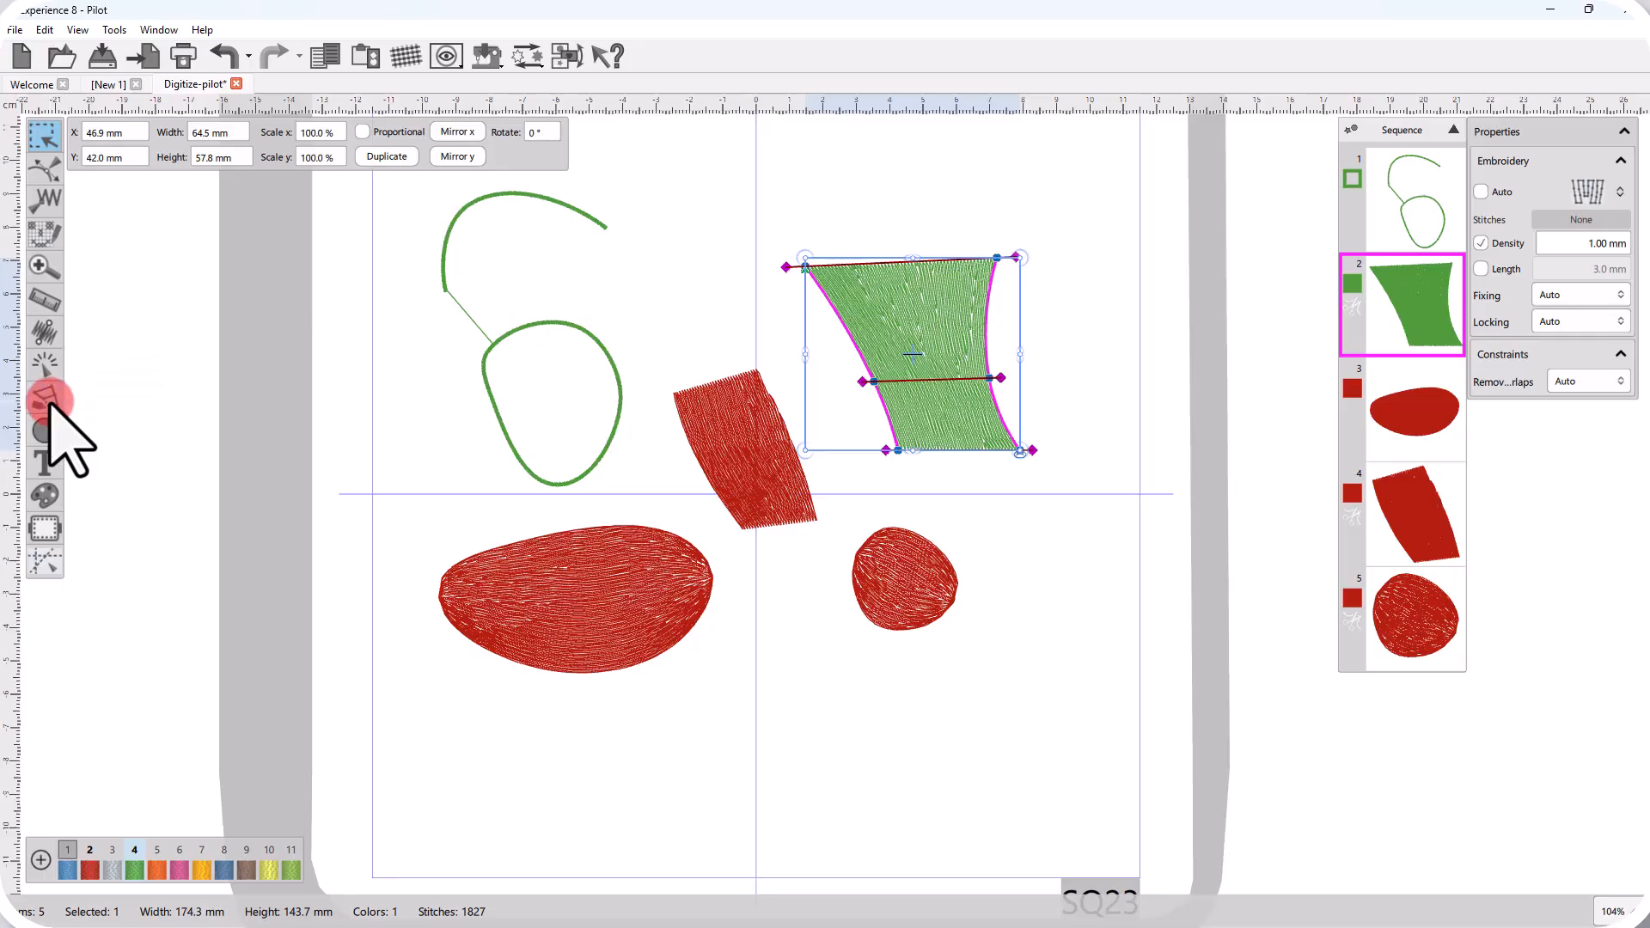
click(621, 264)
click(701, 251)
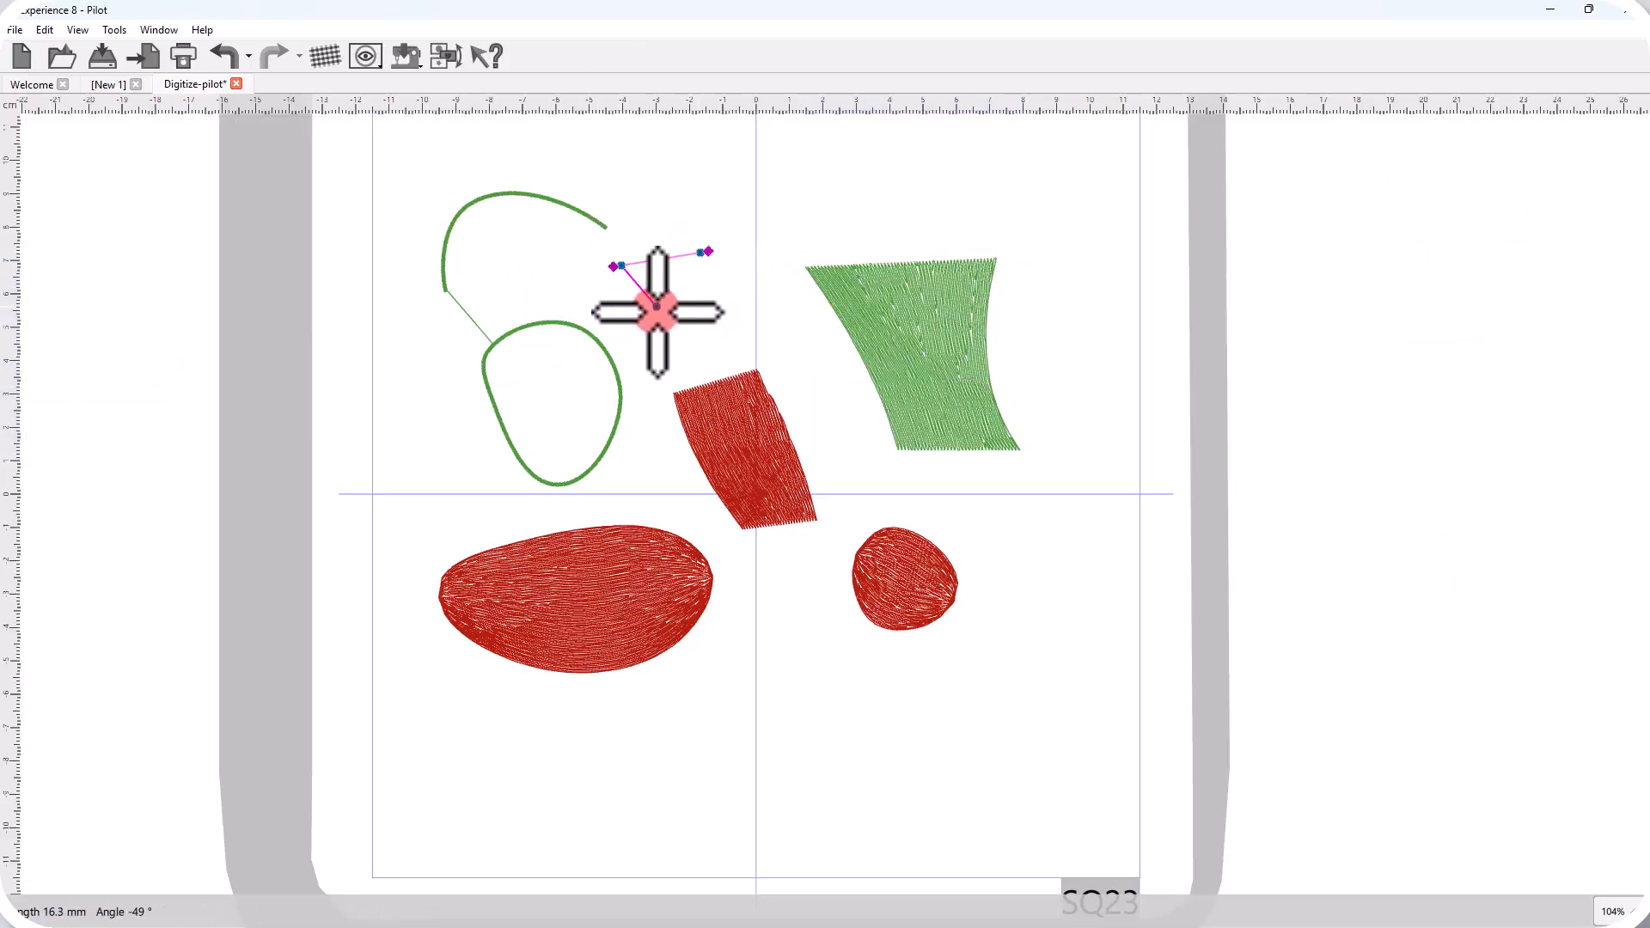
click(656, 311)
click(747, 305)
click(674, 356)
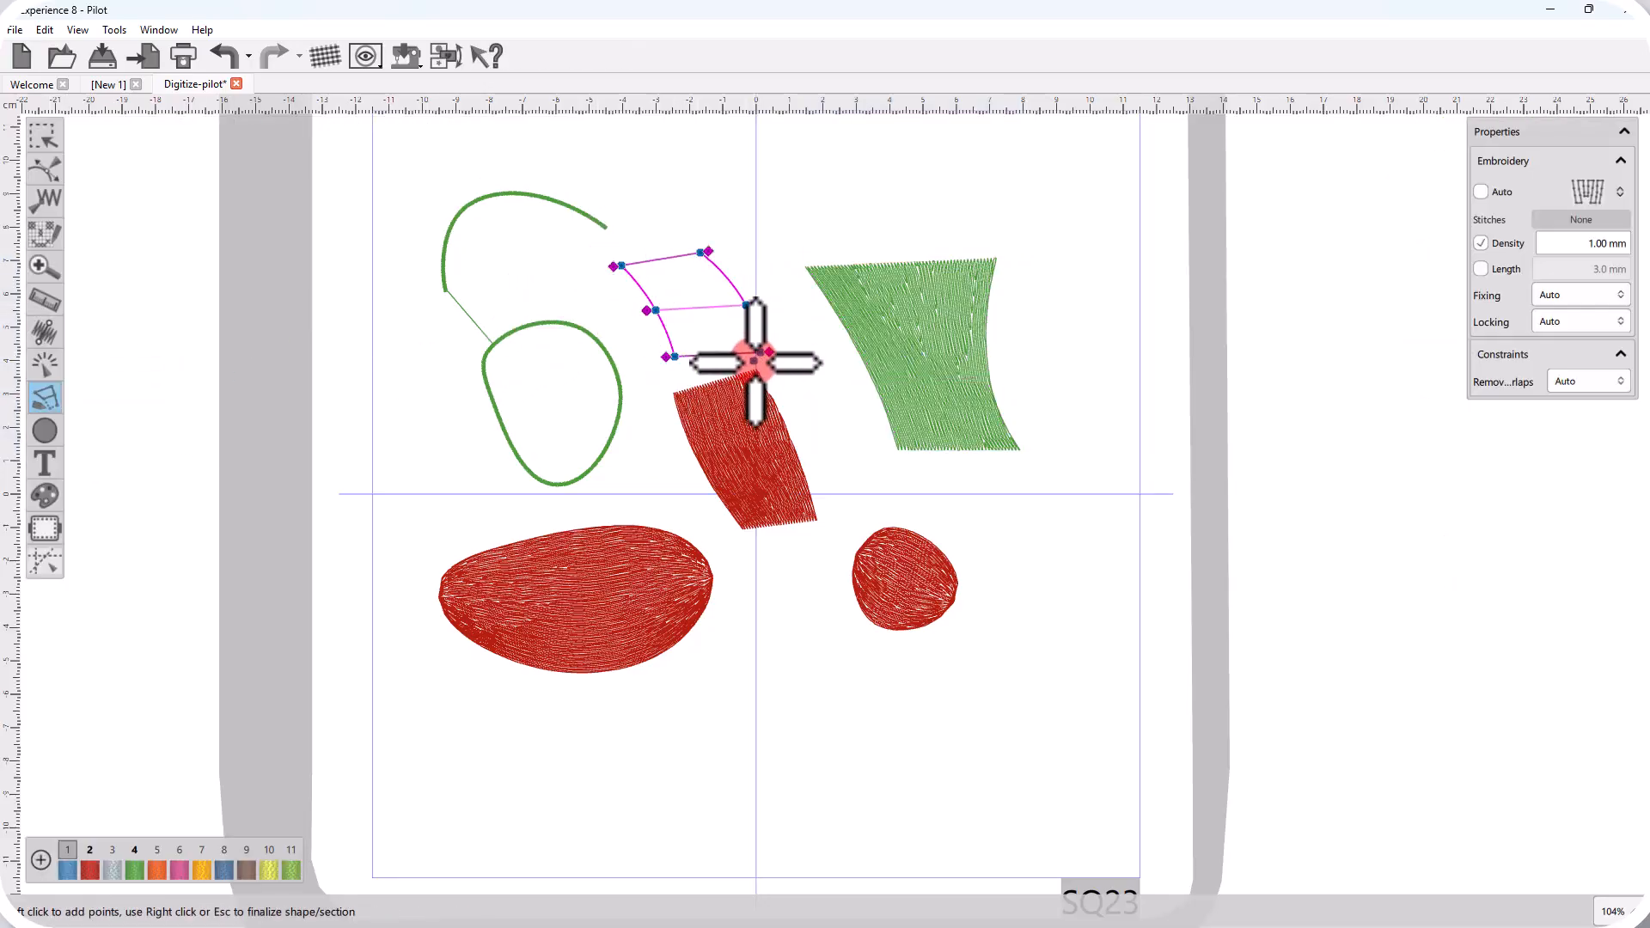
right_click(760, 356)
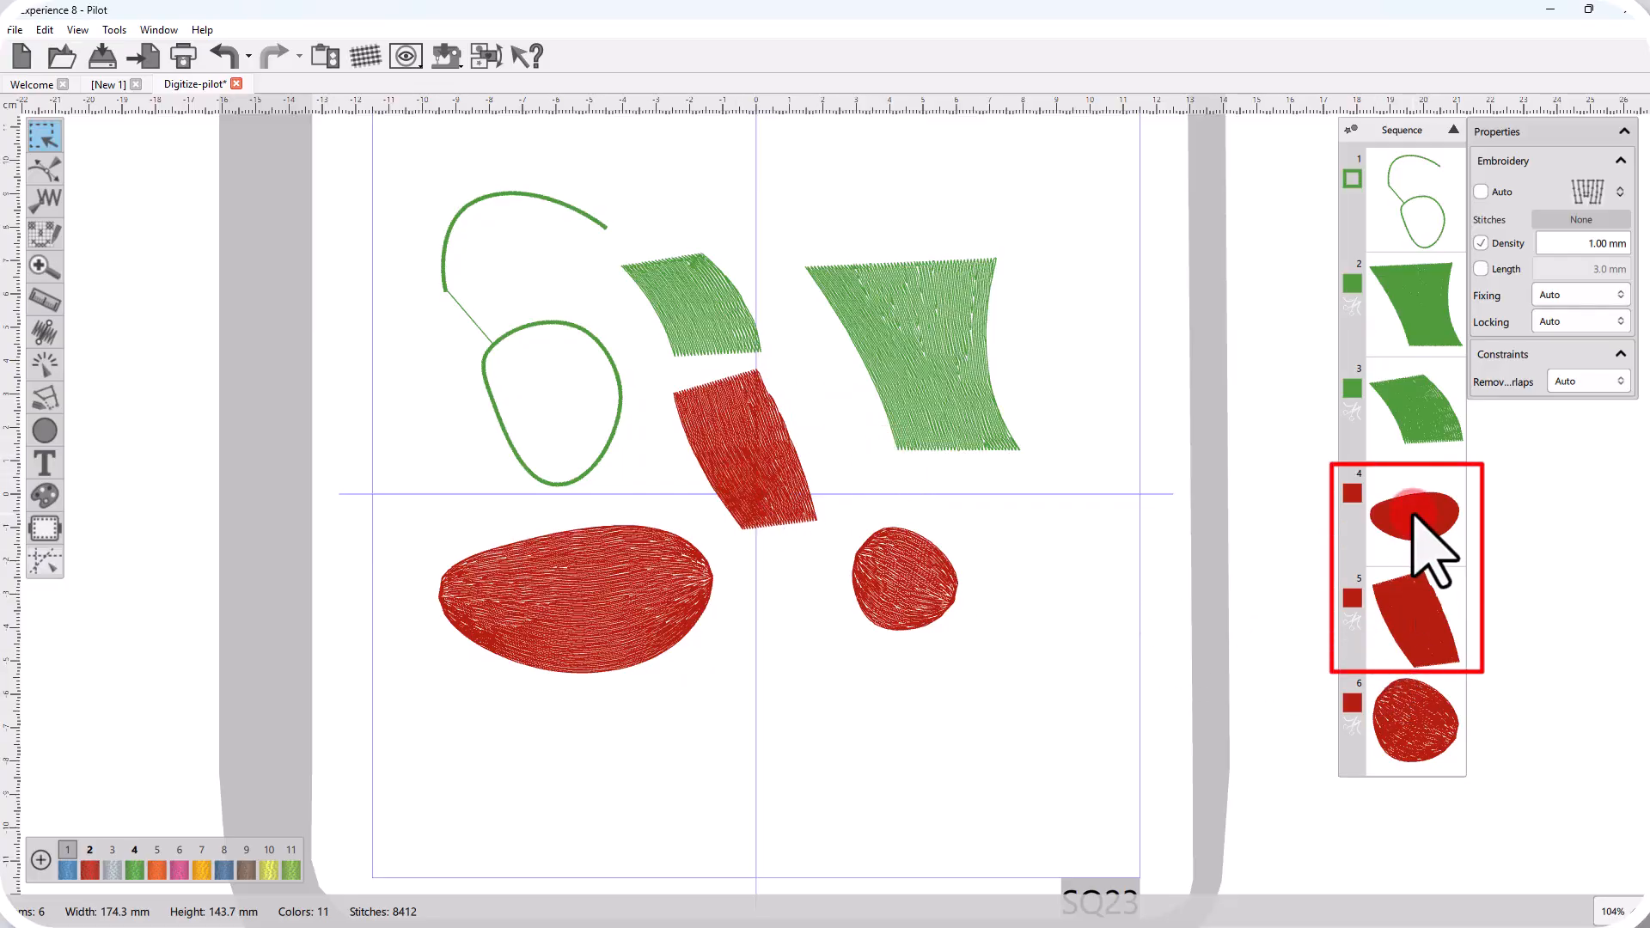
Compare the embroidery properties of the red oval with the red band, and of the large green fill with the small green band
click(1414, 516)
click(1414, 615)
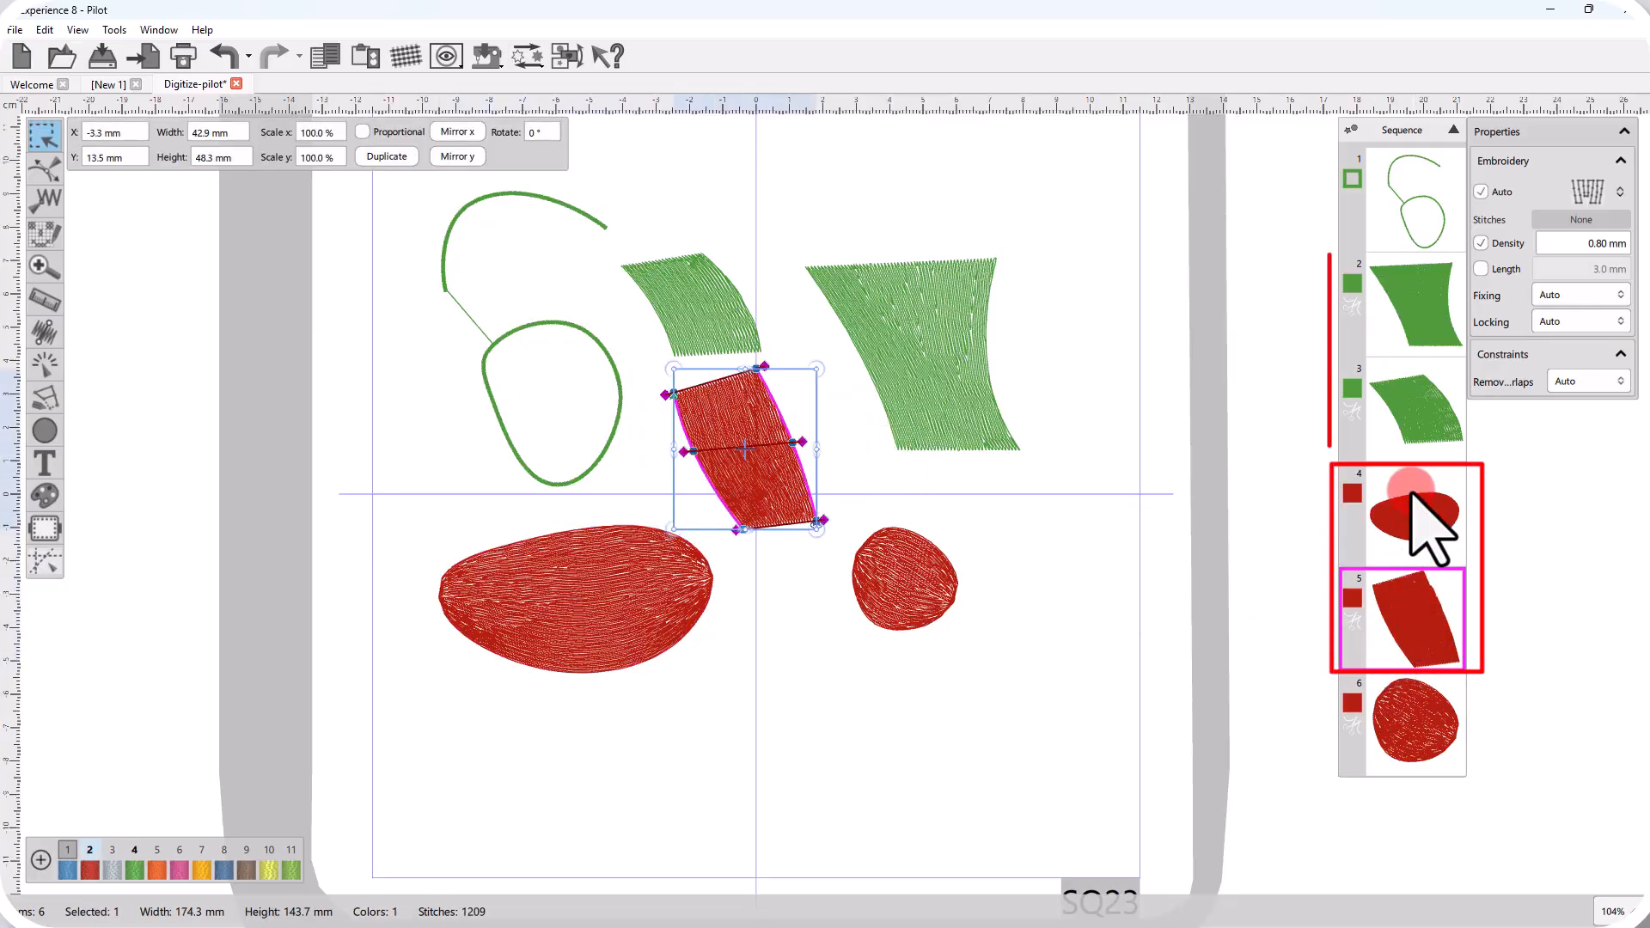
click(1418, 310)
click(1418, 413)
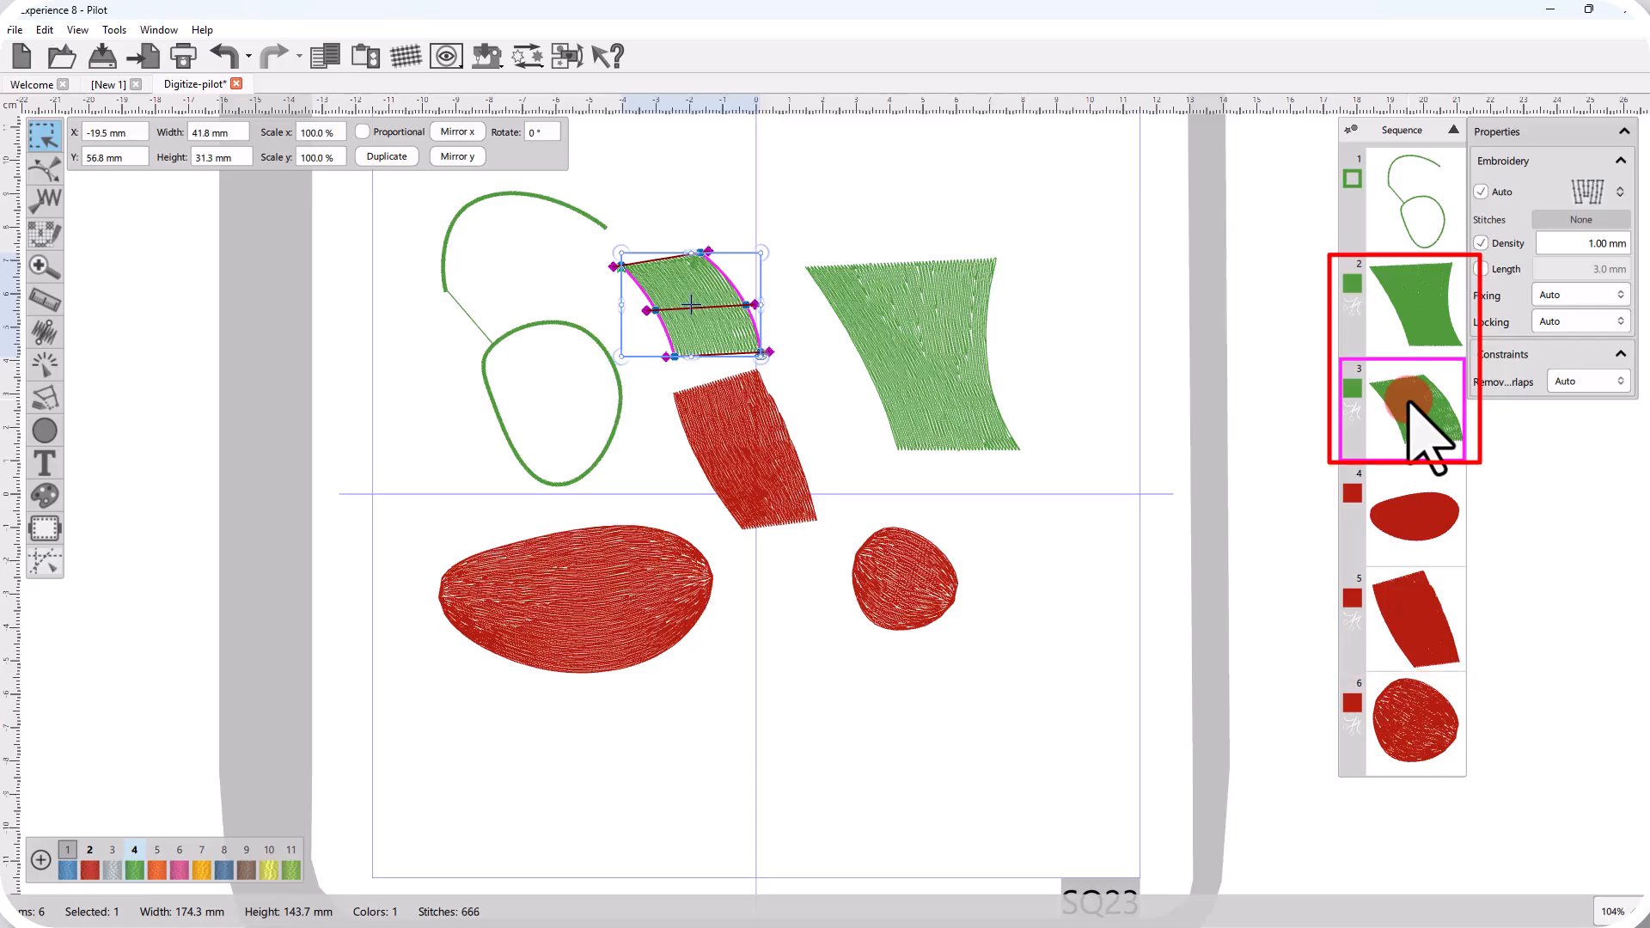
click(1094, 638)
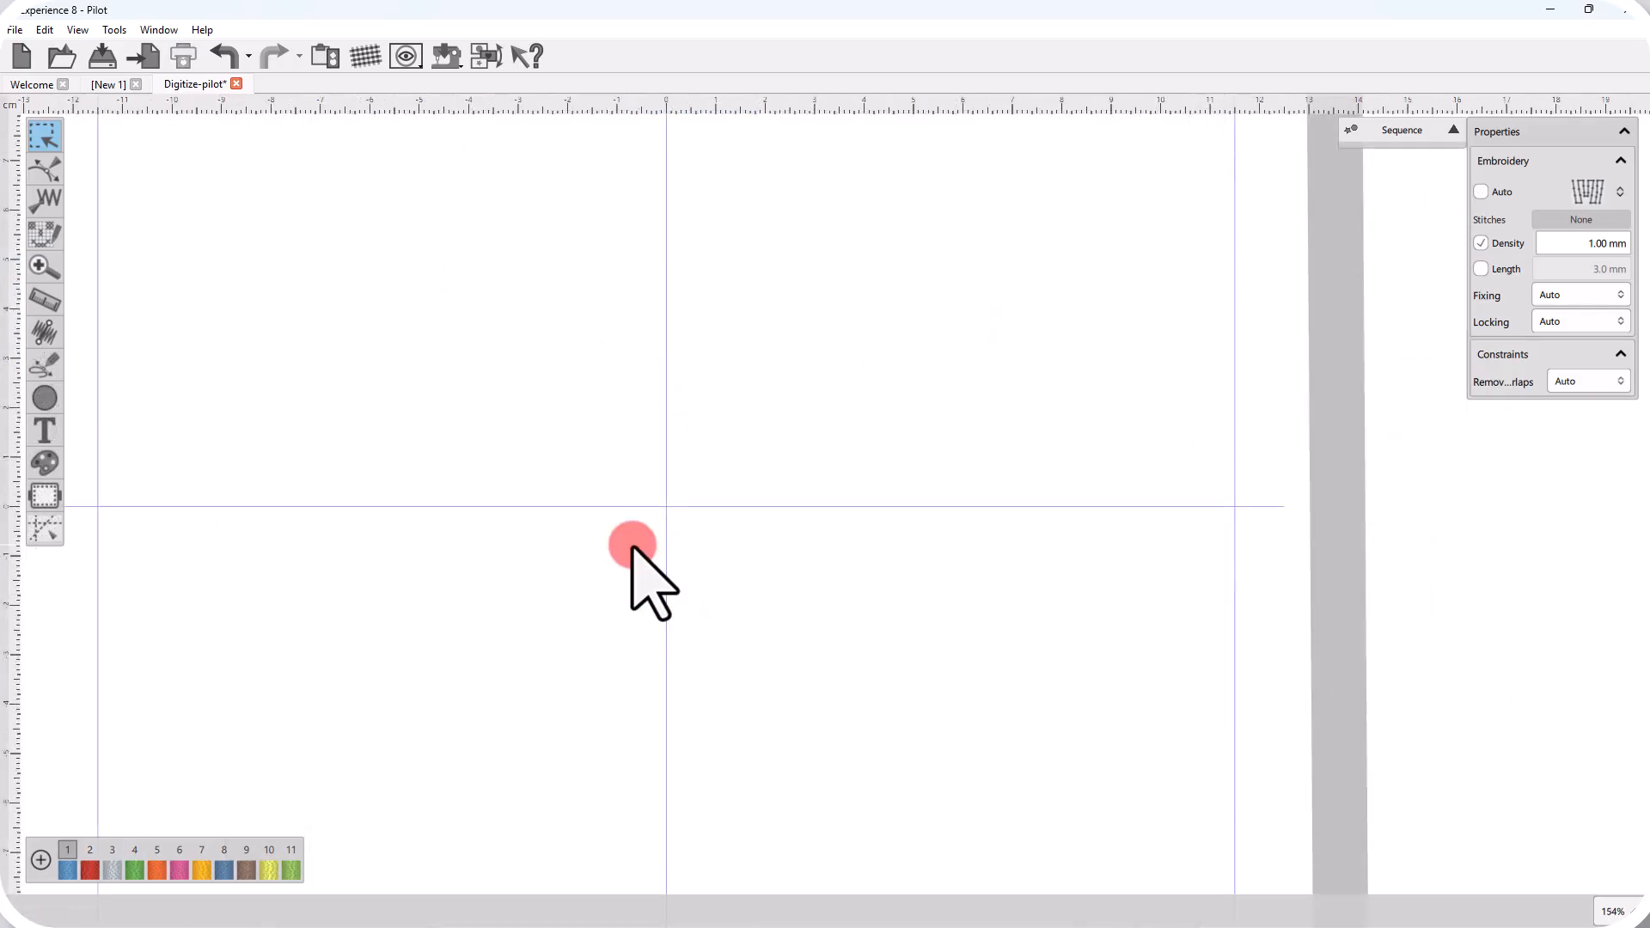
Start Outline digitize in the empty design, try the Step stitch type and return it to Piping
click(44, 365)
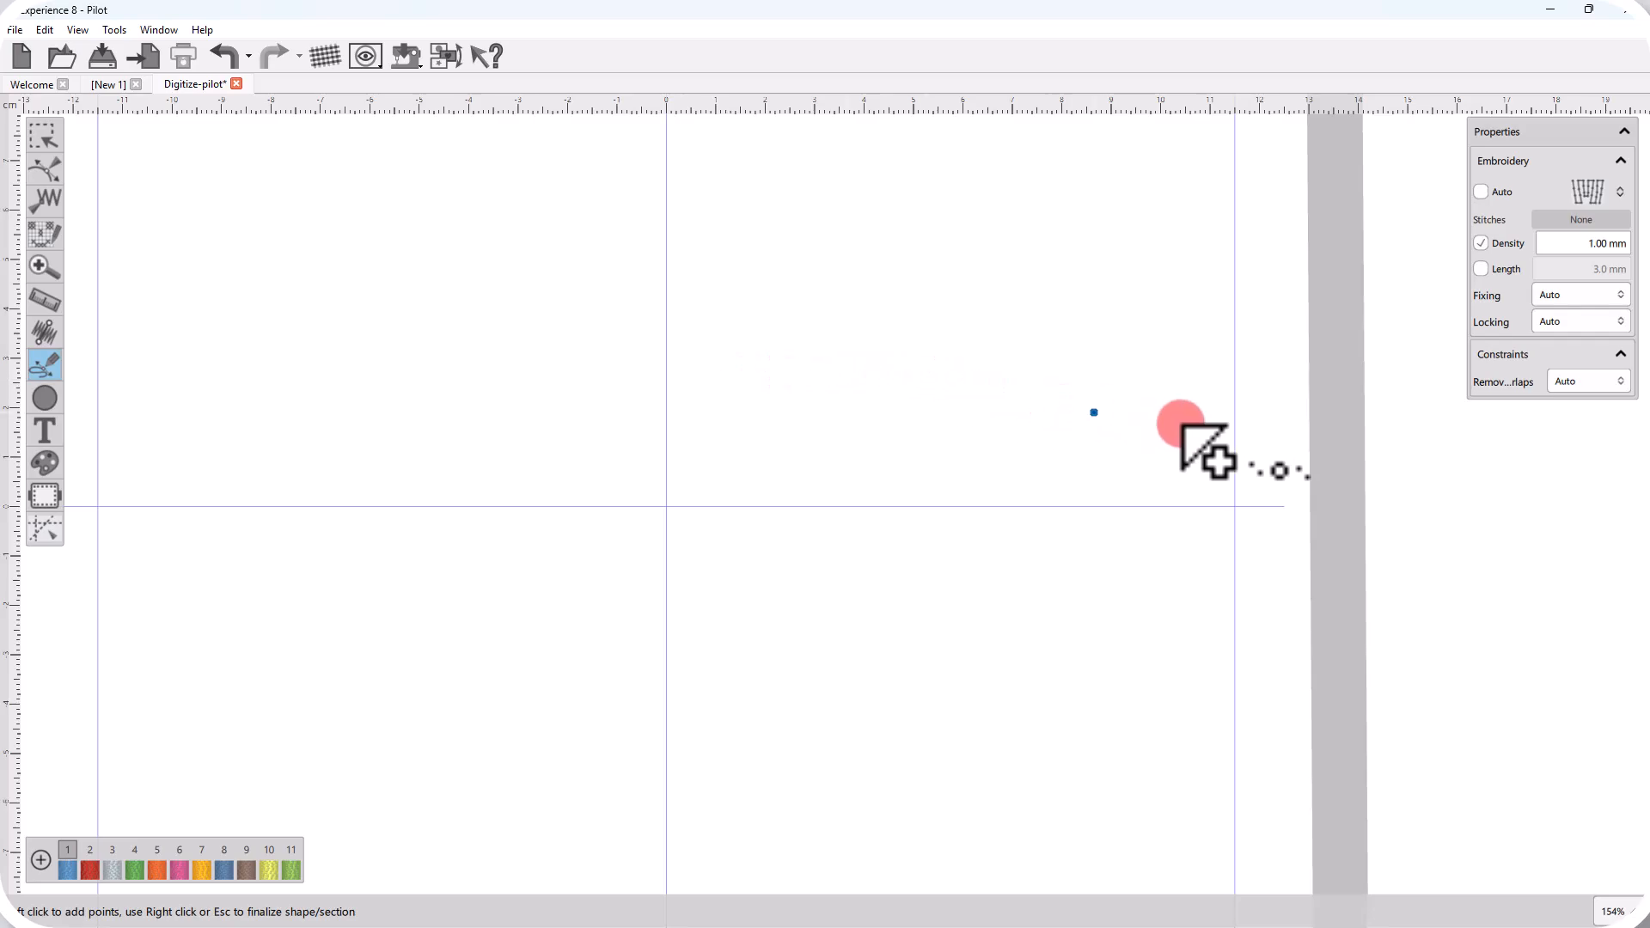
click(1586, 192)
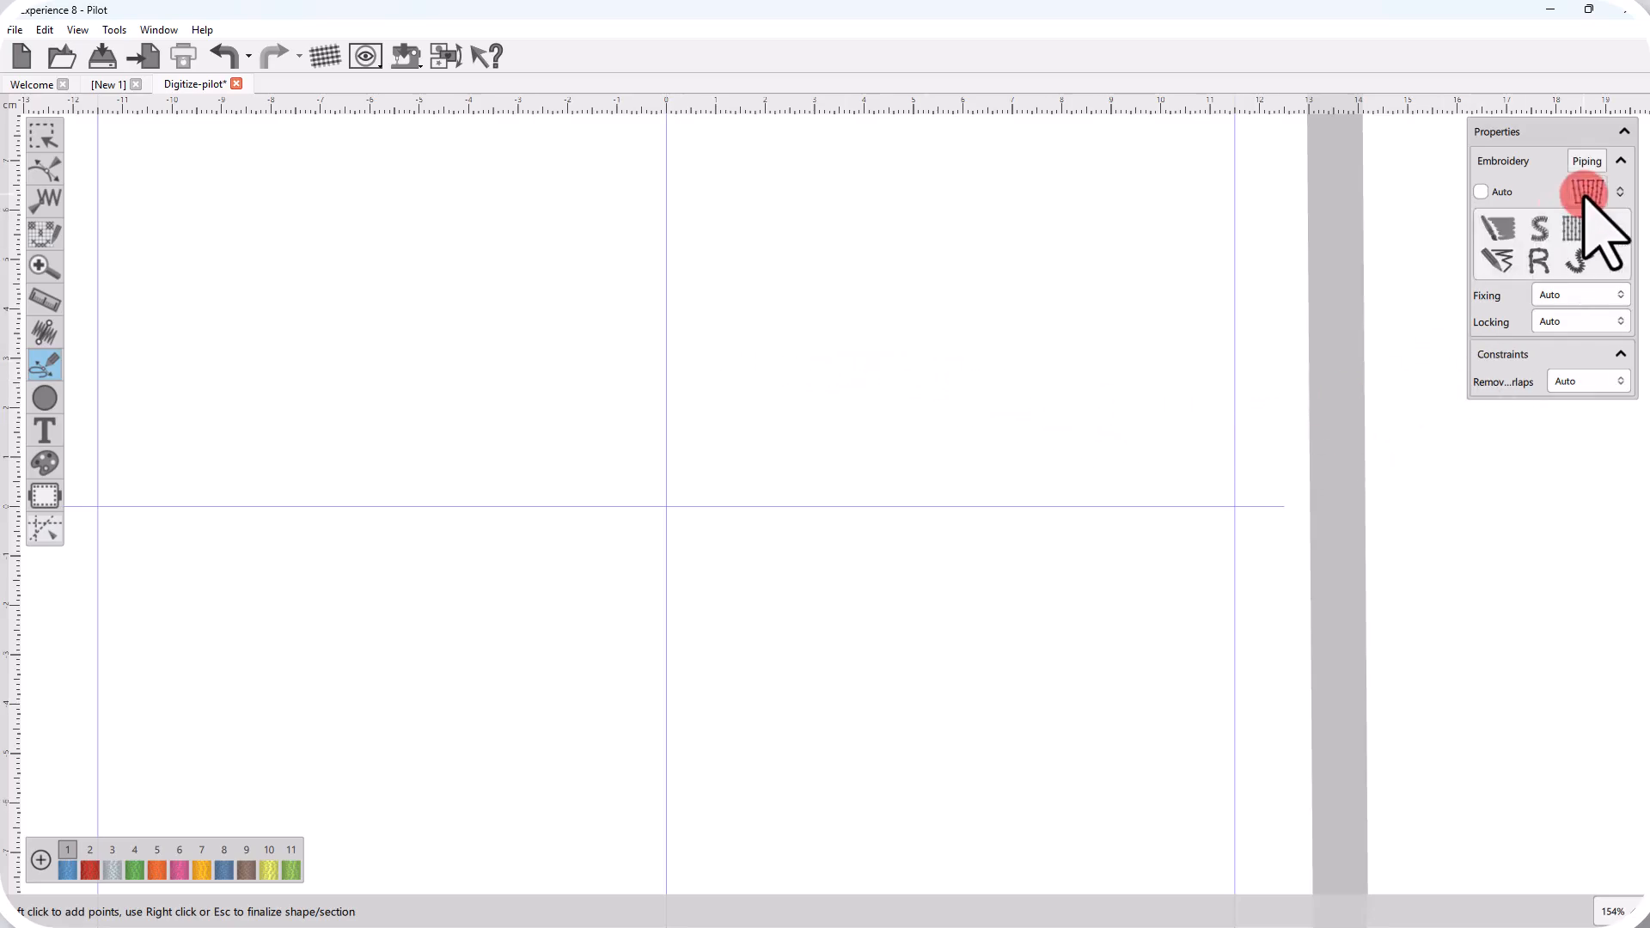
click(1582, 227)
click(1589, 191)
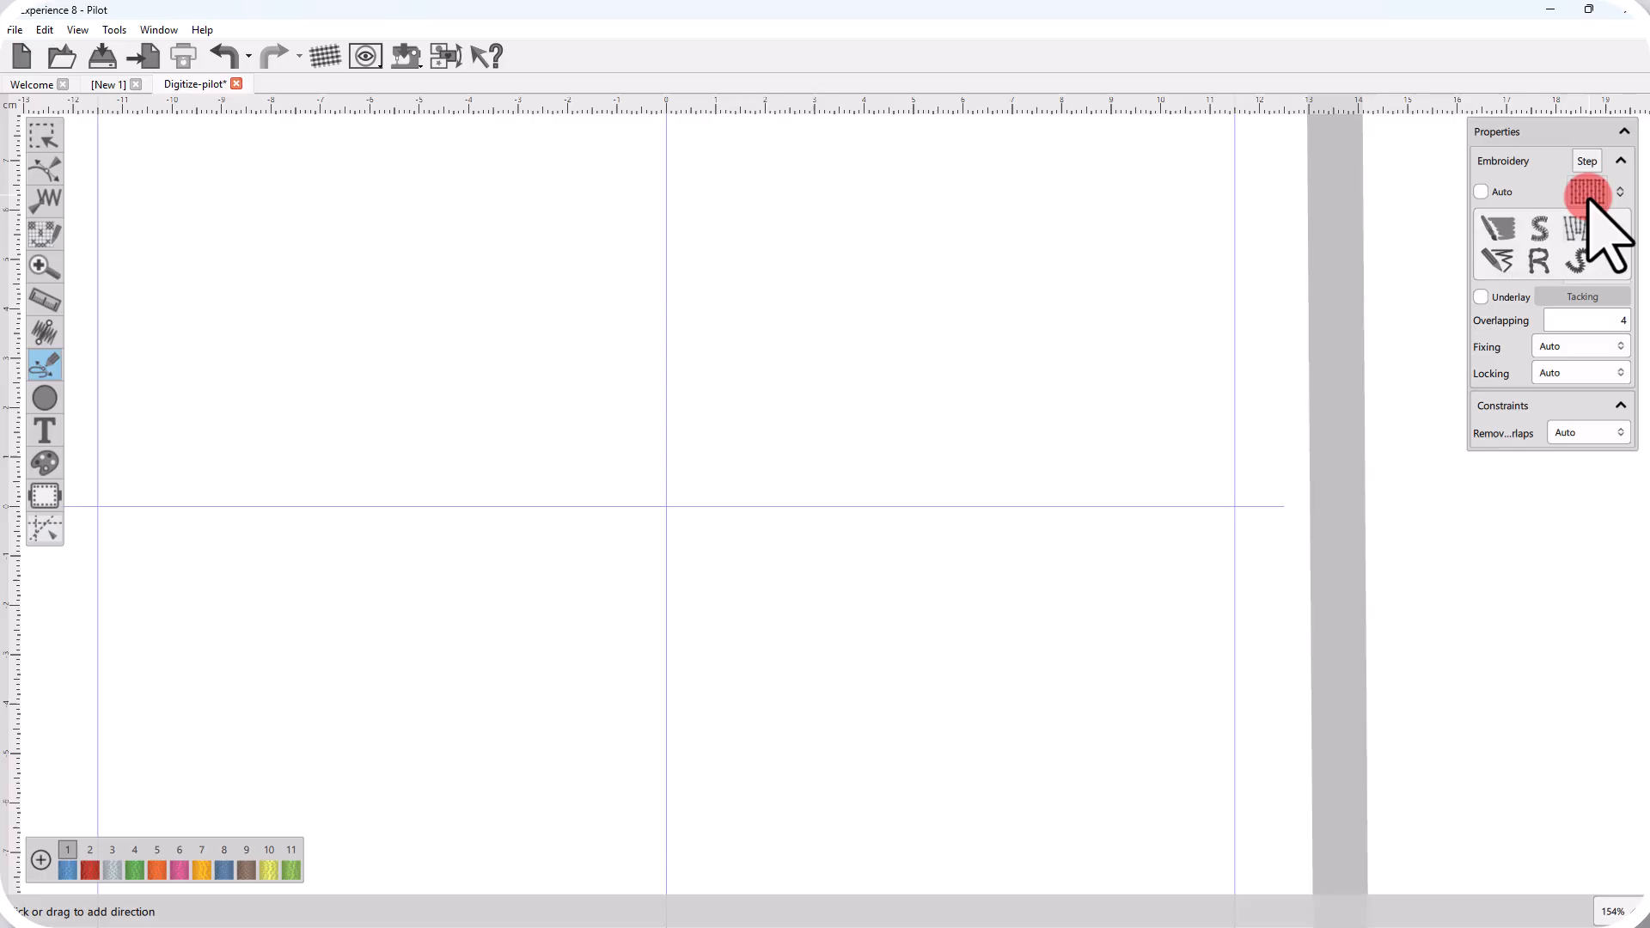
click(1586, 230)
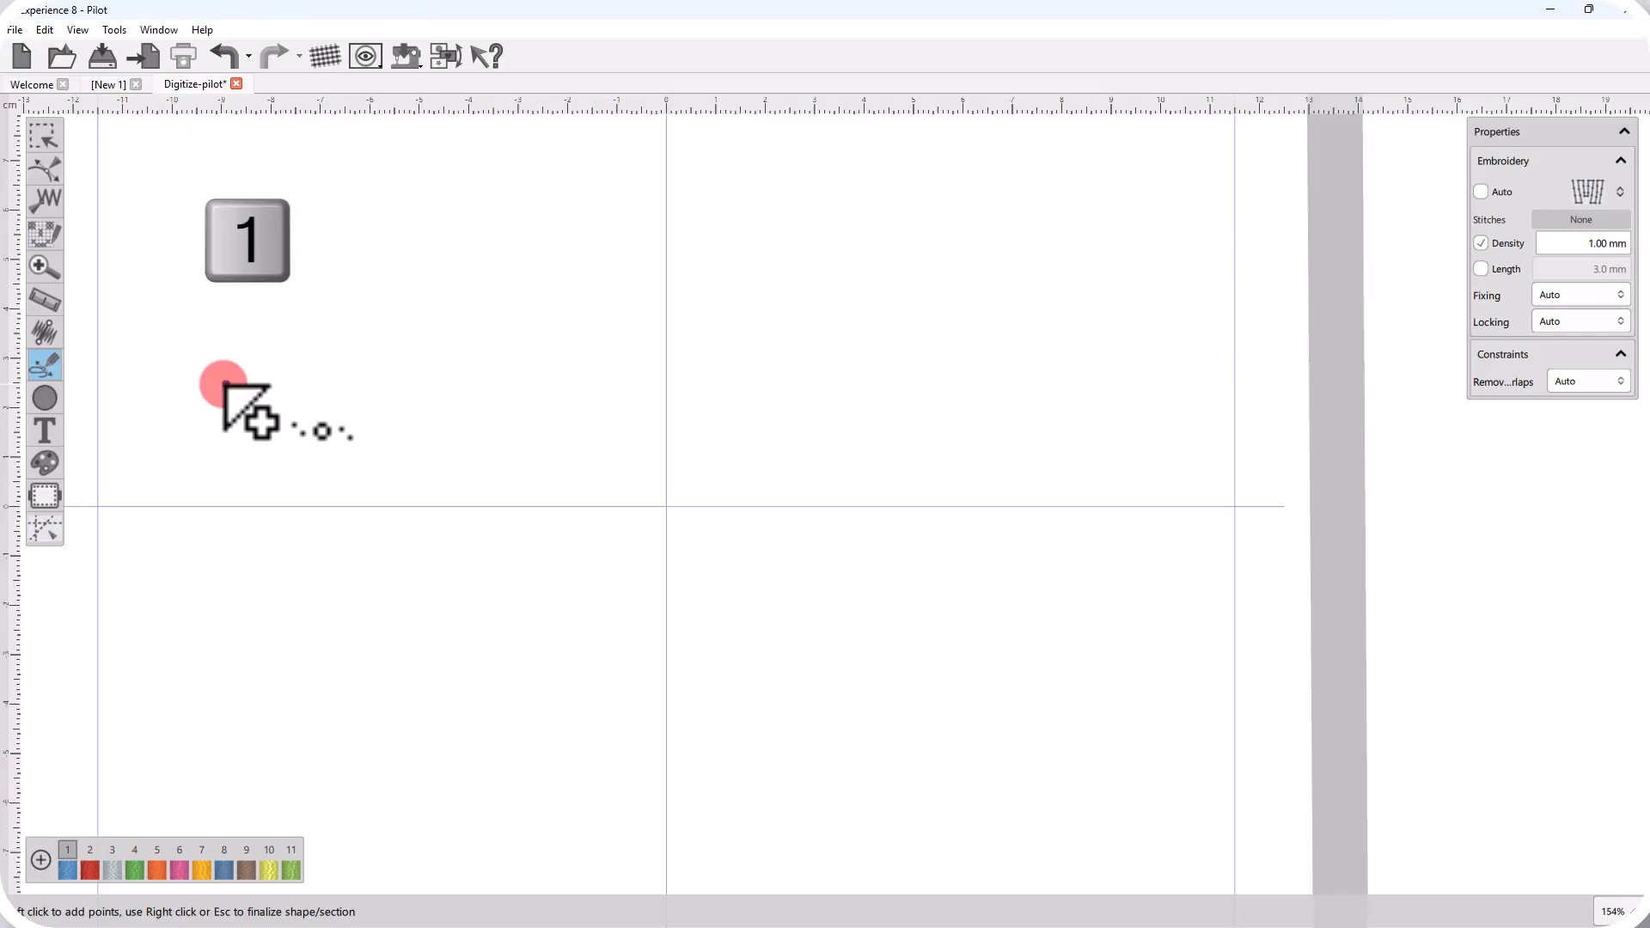
Outline digitize a closed Piping-filled shape about 24 by 22 mm in color 1 at the upper left of the hoop area
click(214, 382)
click(184, 338)
click(244, 309)
click(295, 411)
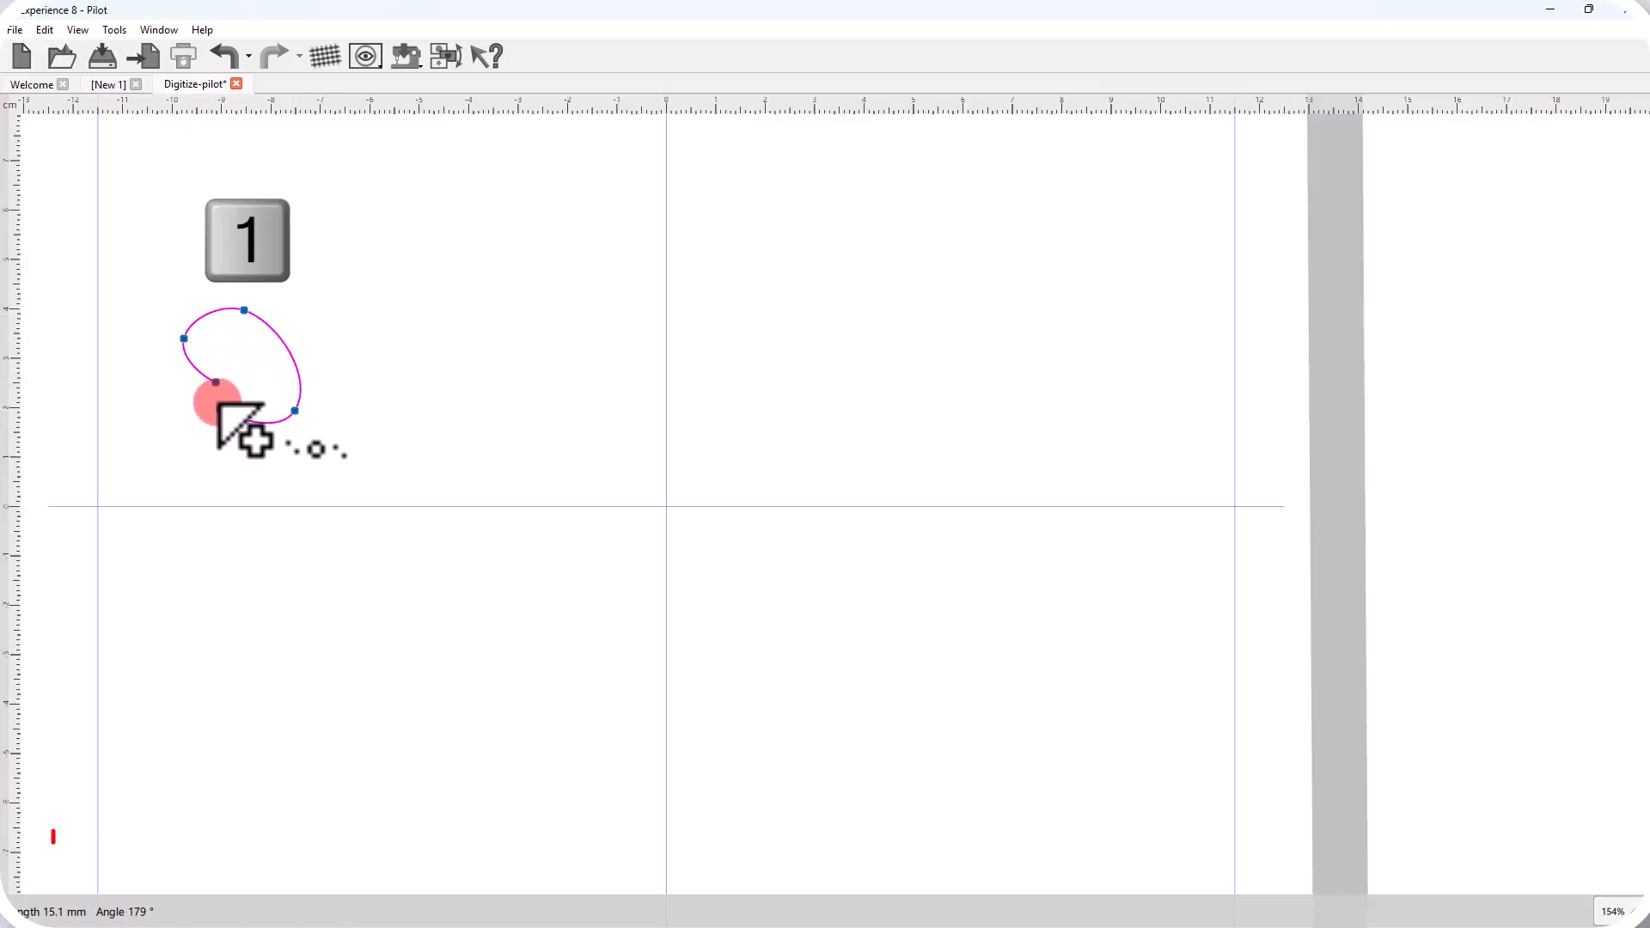
right_click(299, 465)
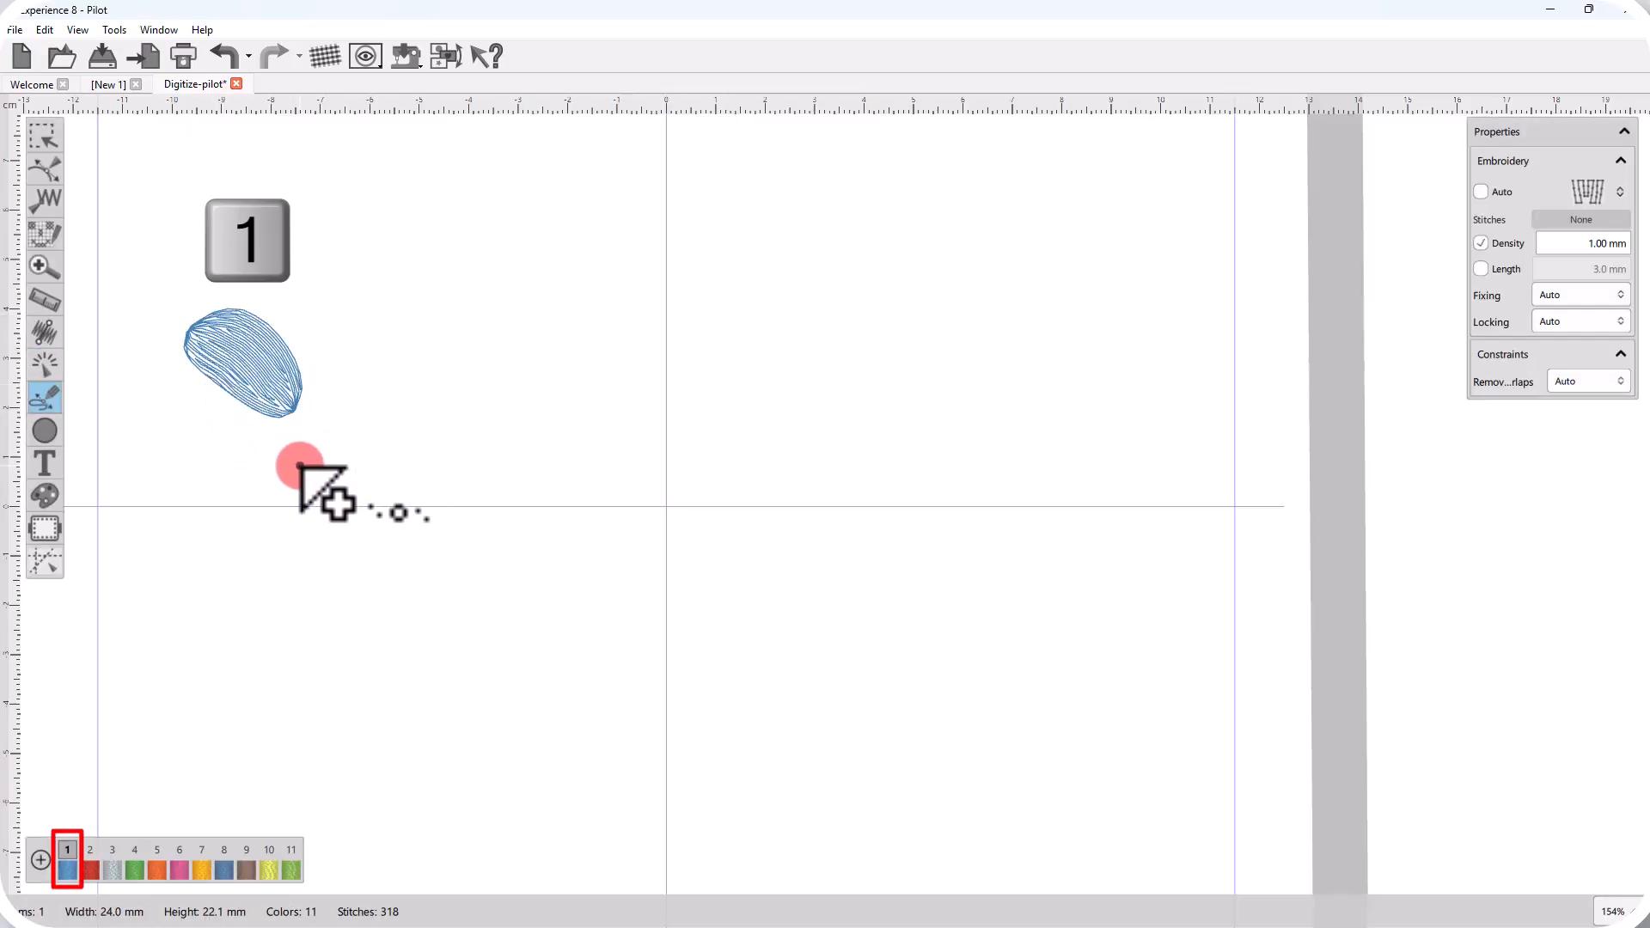
Outline digitize a closed rounded shape with four points in color 2, just right of the blue shape
key(2)
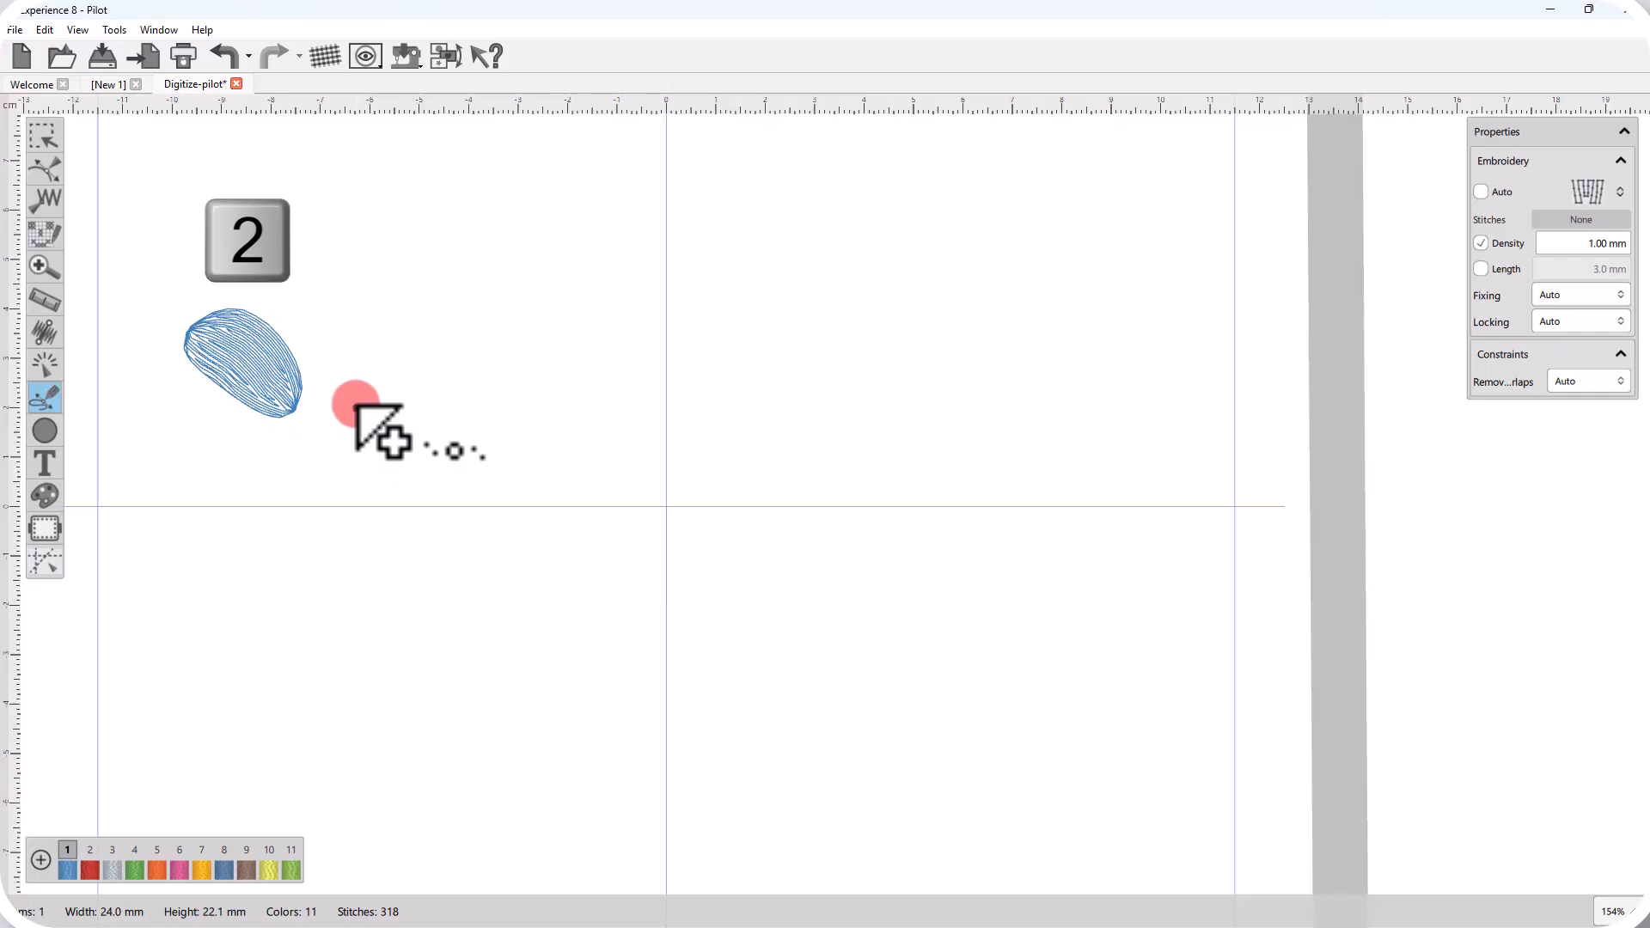
click(356, 403)
click(372, 340)
click(459, 350)
click(449, 442)
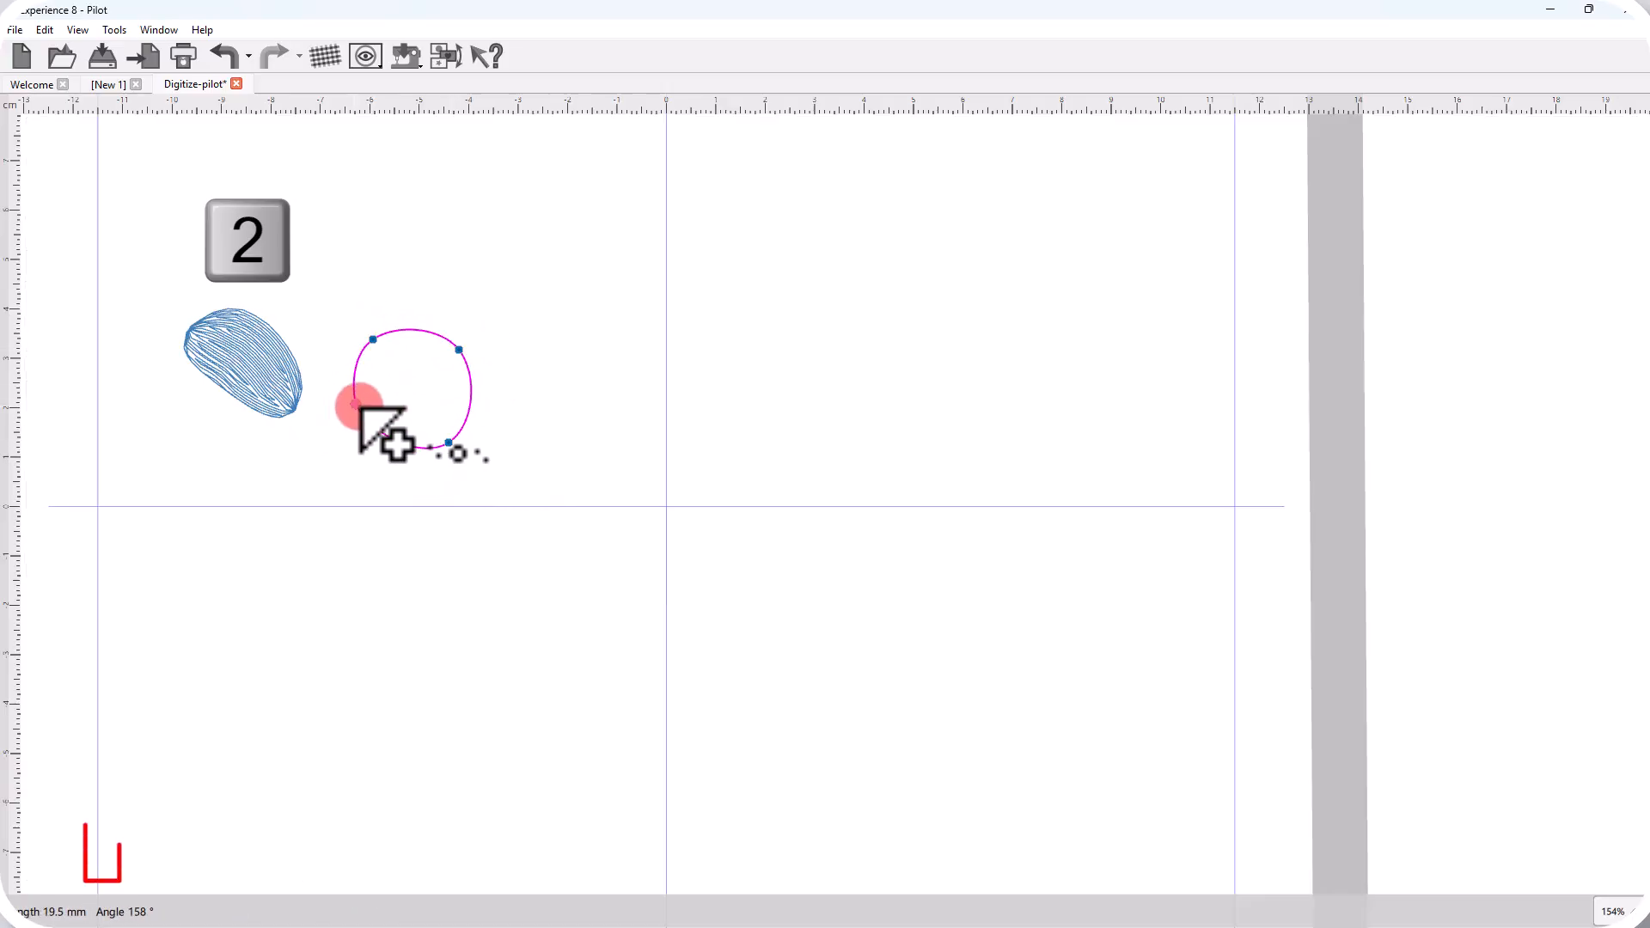
right_click(360, 406)
Outline digitize a closed rounded shape in color 7, just right of the red shape
click(494, 450)
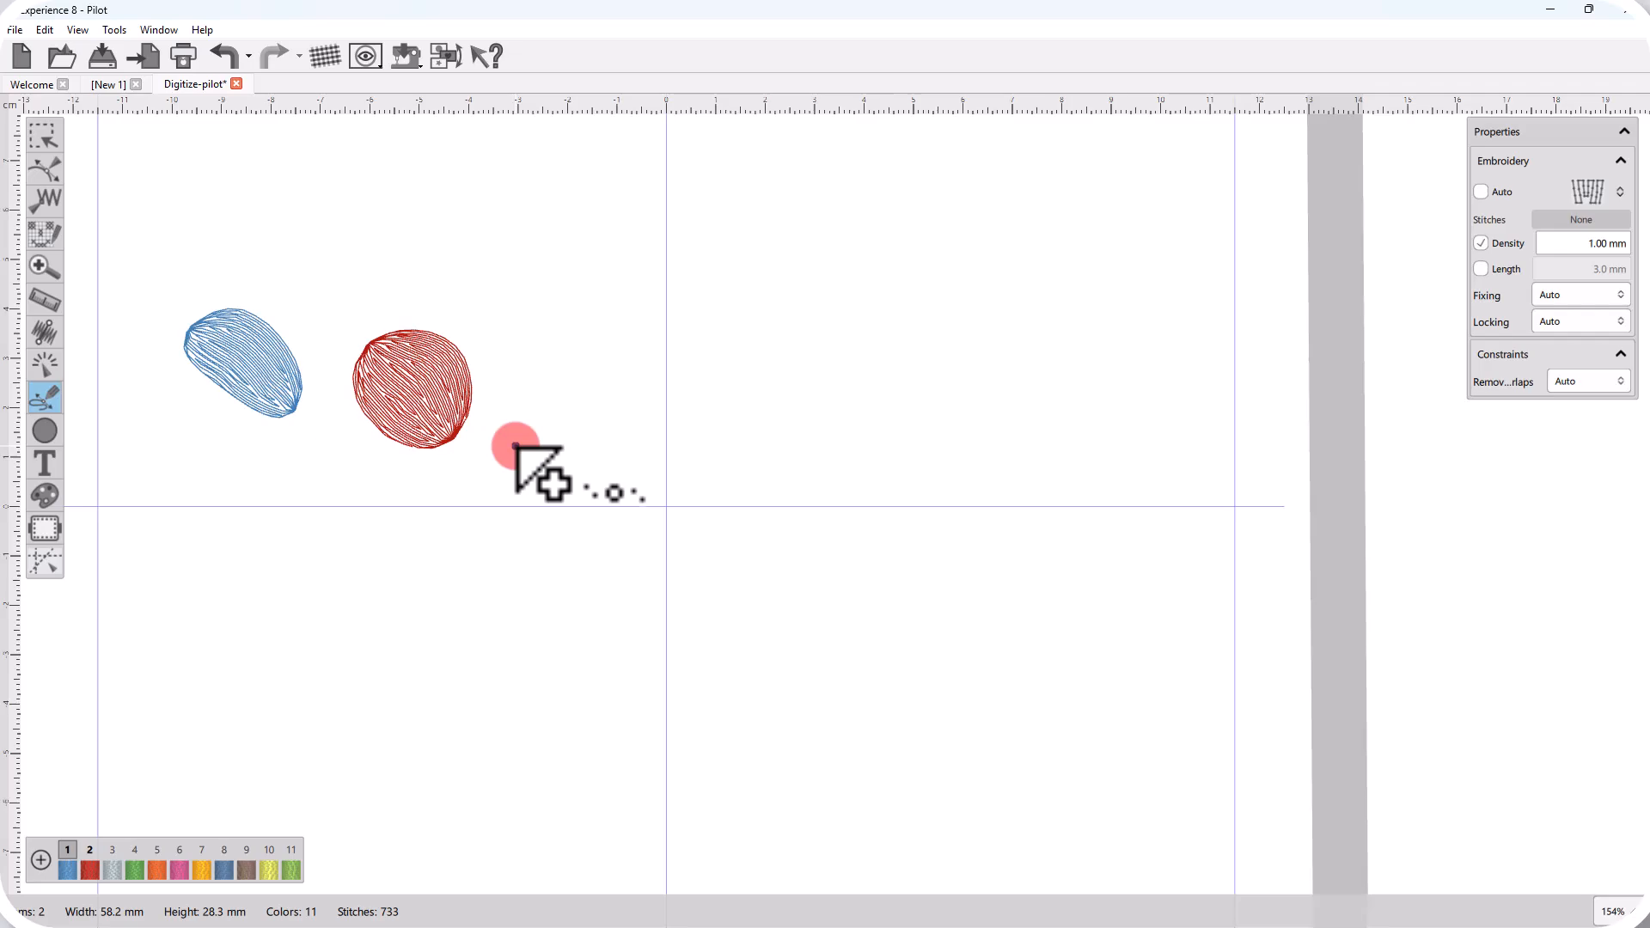
click(525, 386)
click(624, 401)
click(604, 469)
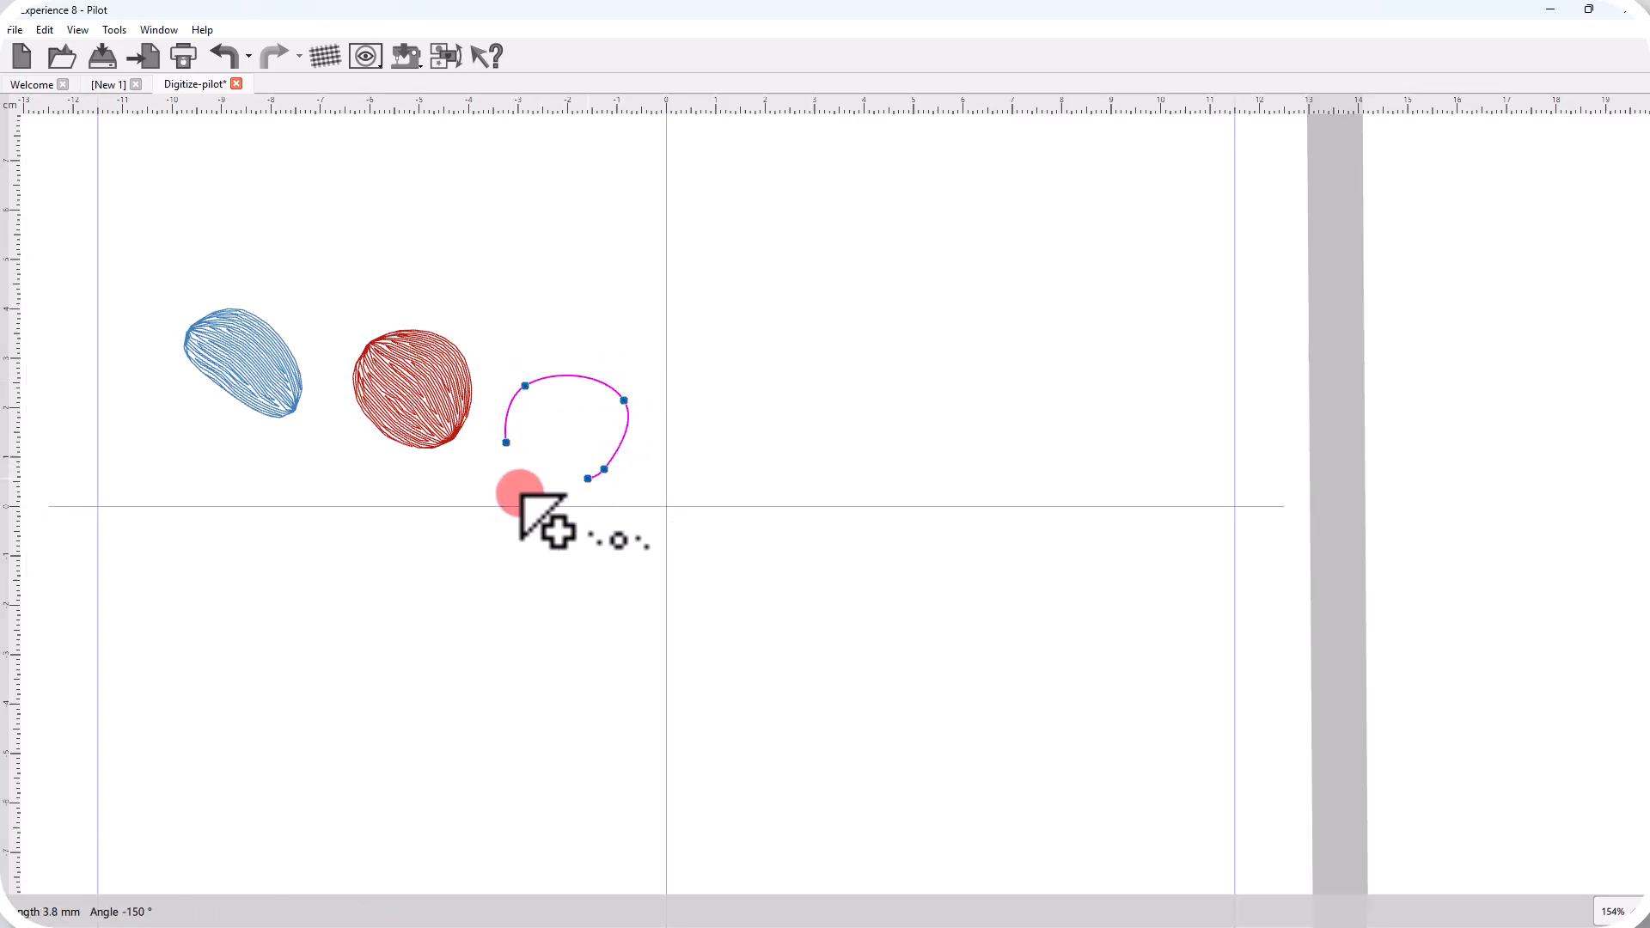
right_click(505, 453)
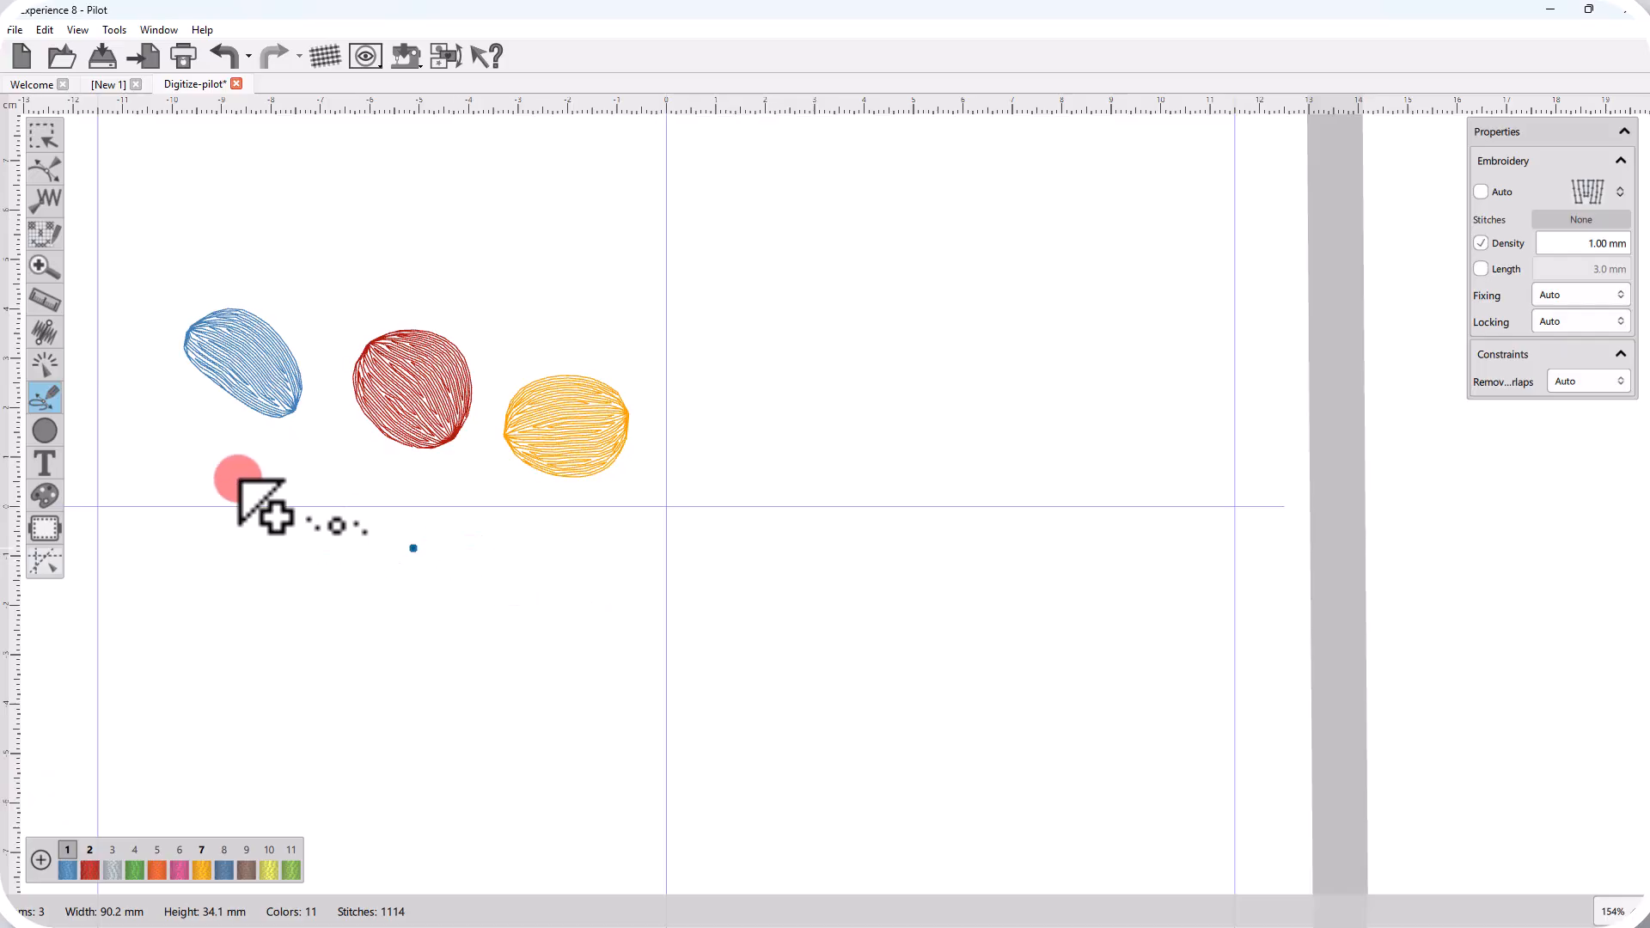
Pair-point digitize a curved band about 43 by 35 mm with three point pairs in color 4 below the blue and red shapes
click(35, 419)
mouse_move(41, 404)
click(102, 430)
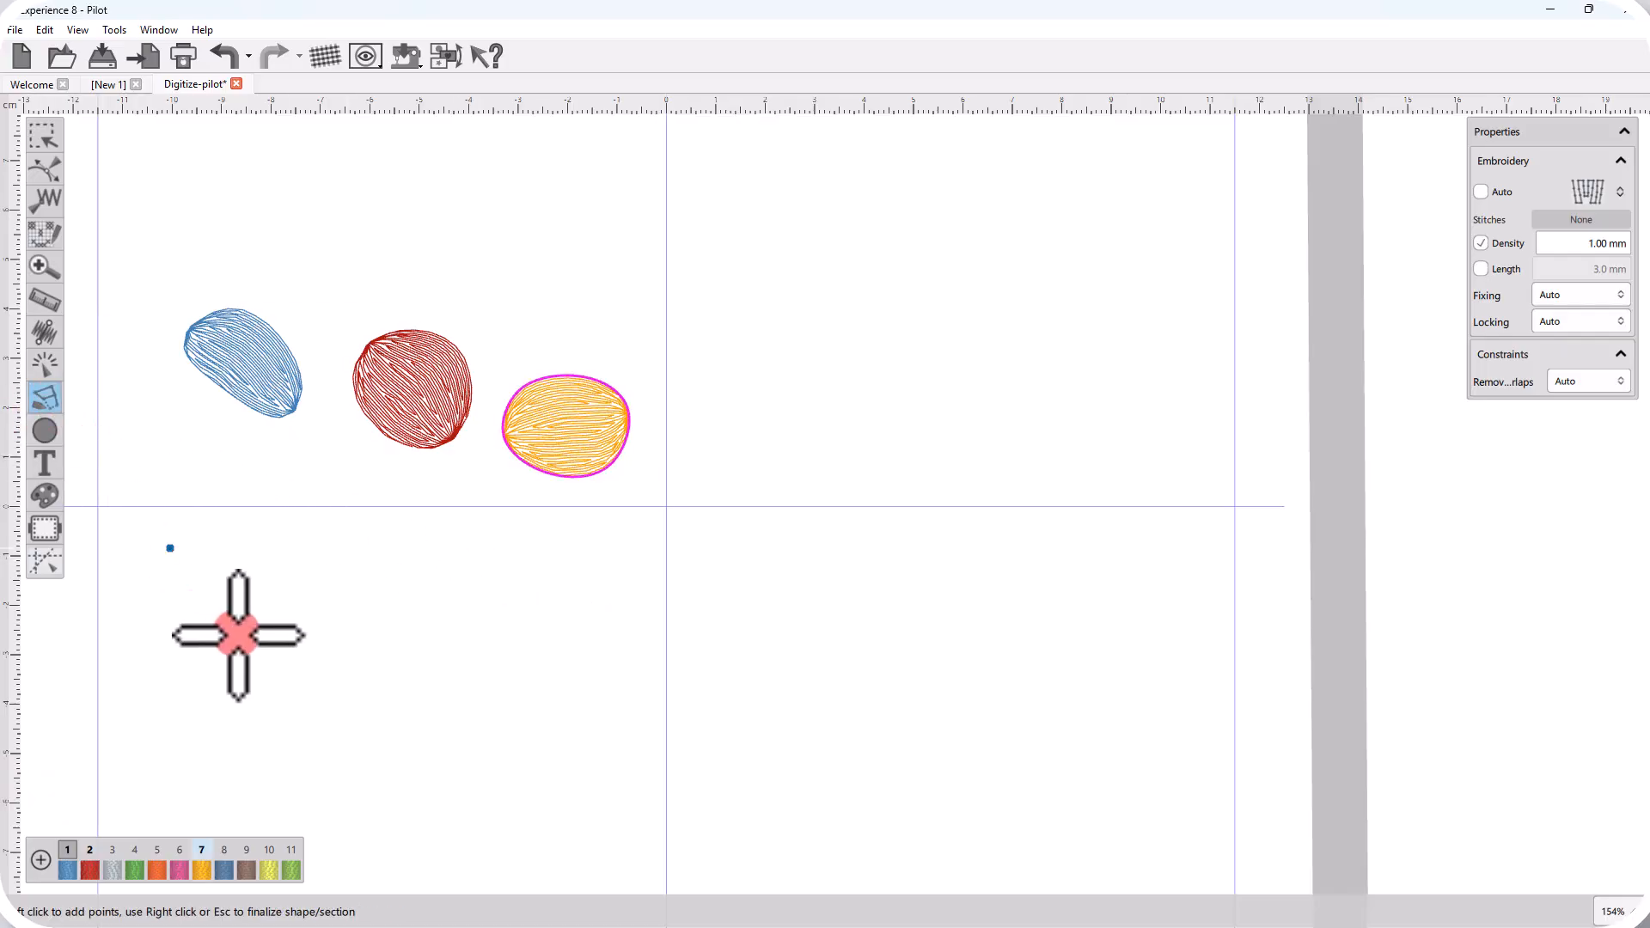
click(204, 587)
click(300, 537)
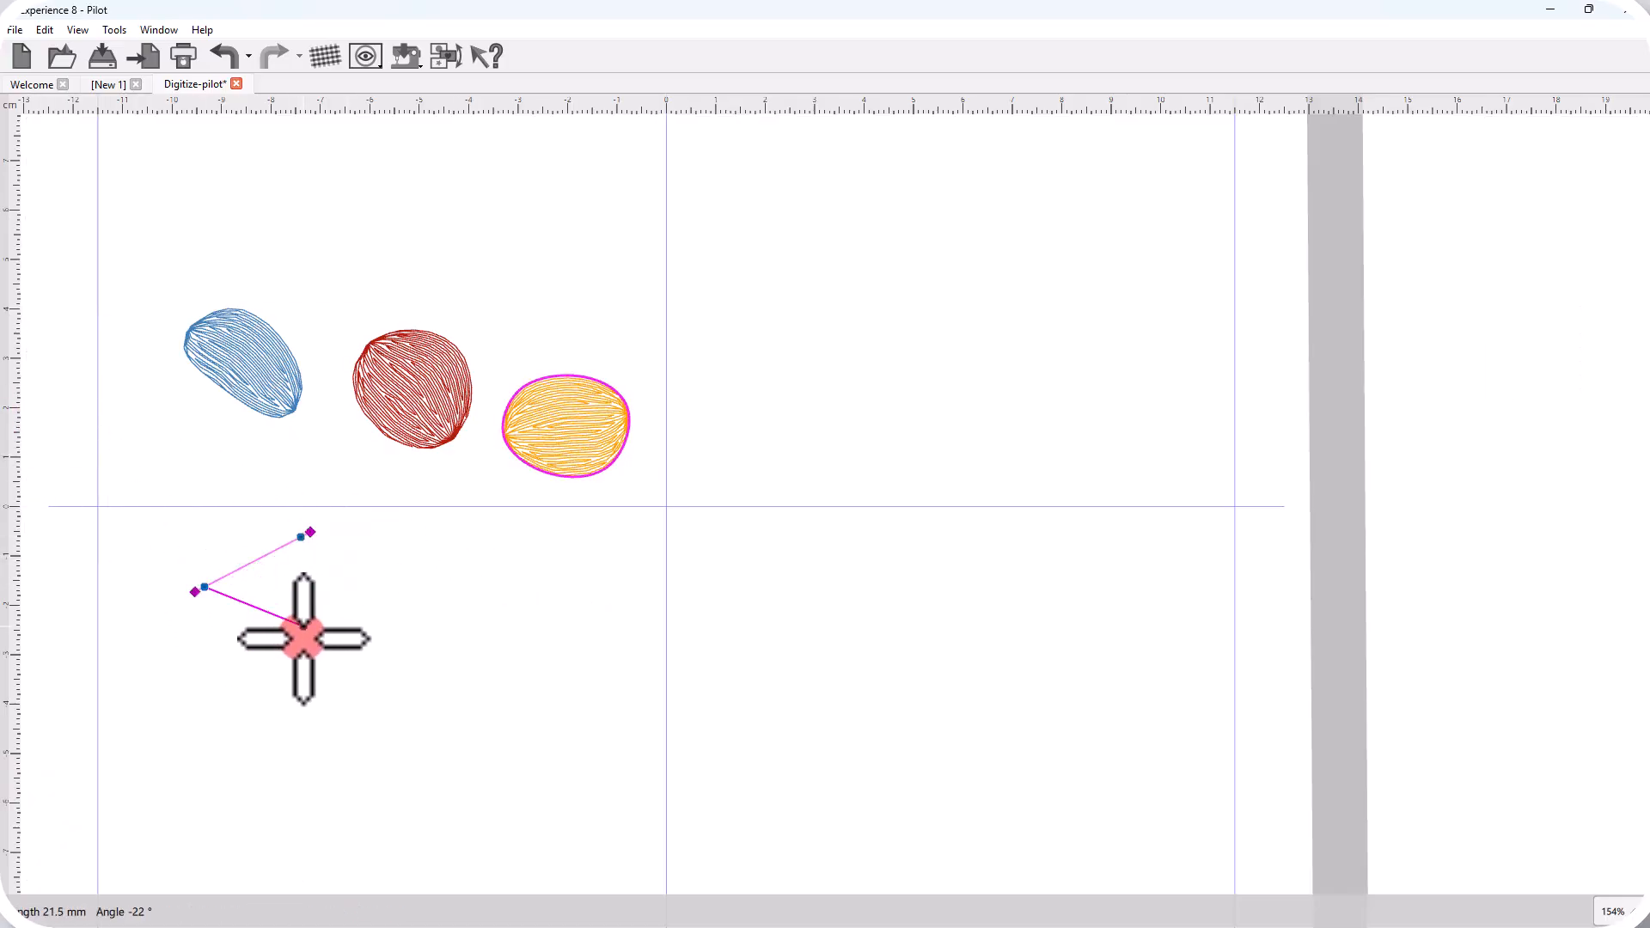
click(290, 638)
click(373, 613)
click(335, 709)
click(422, 699)
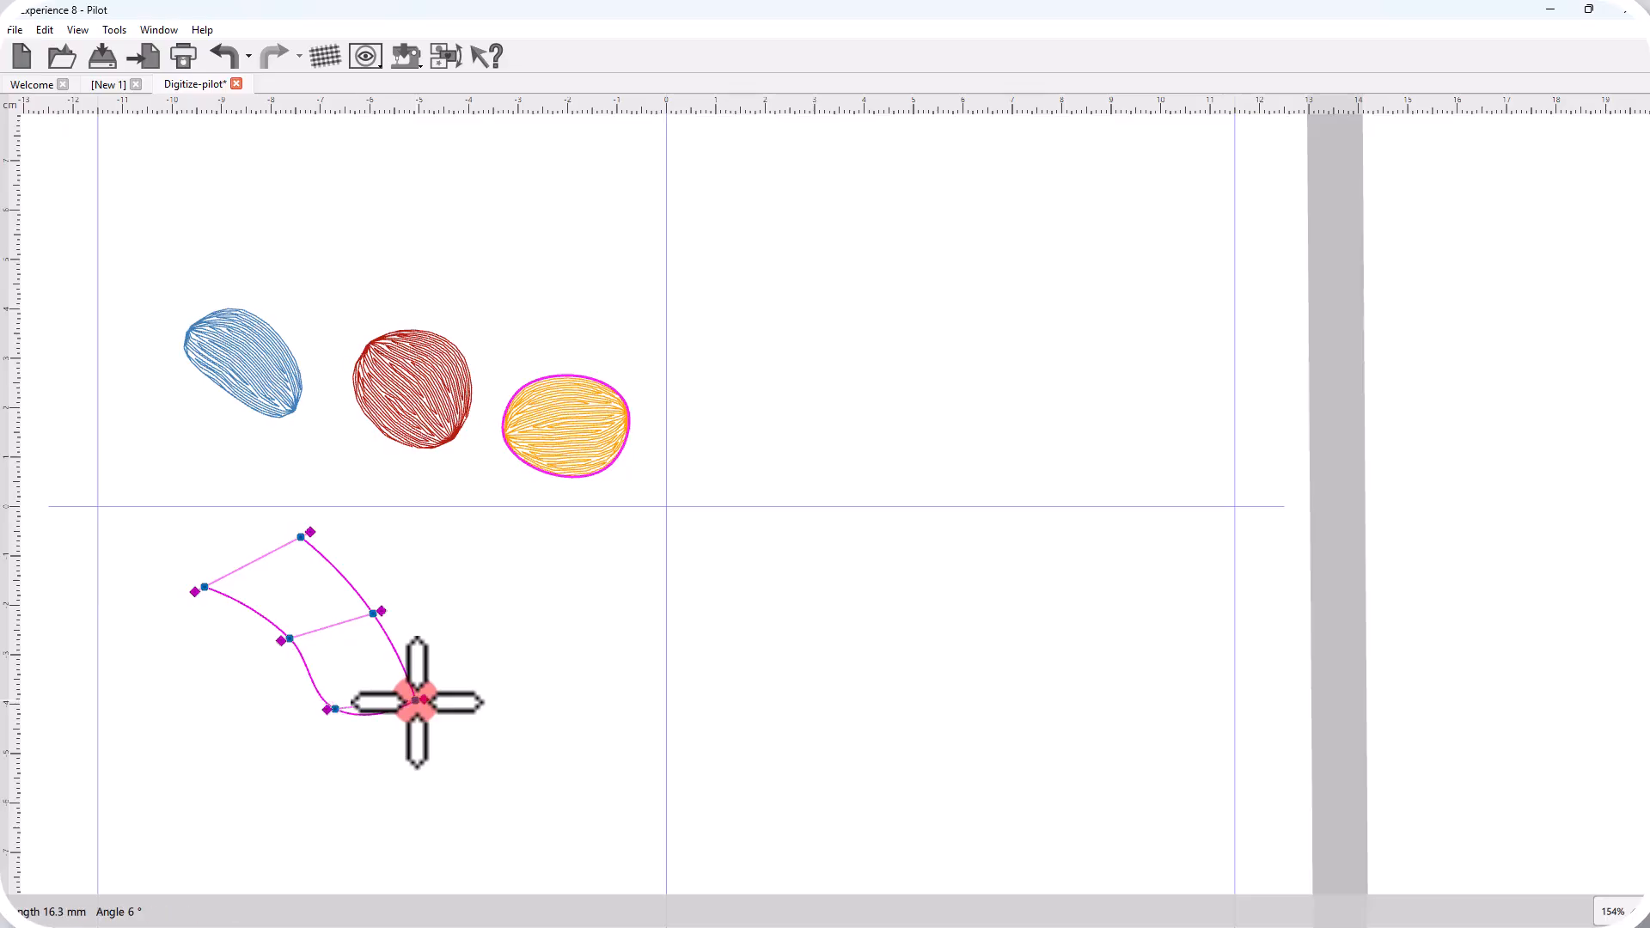
right_click(455, 709)
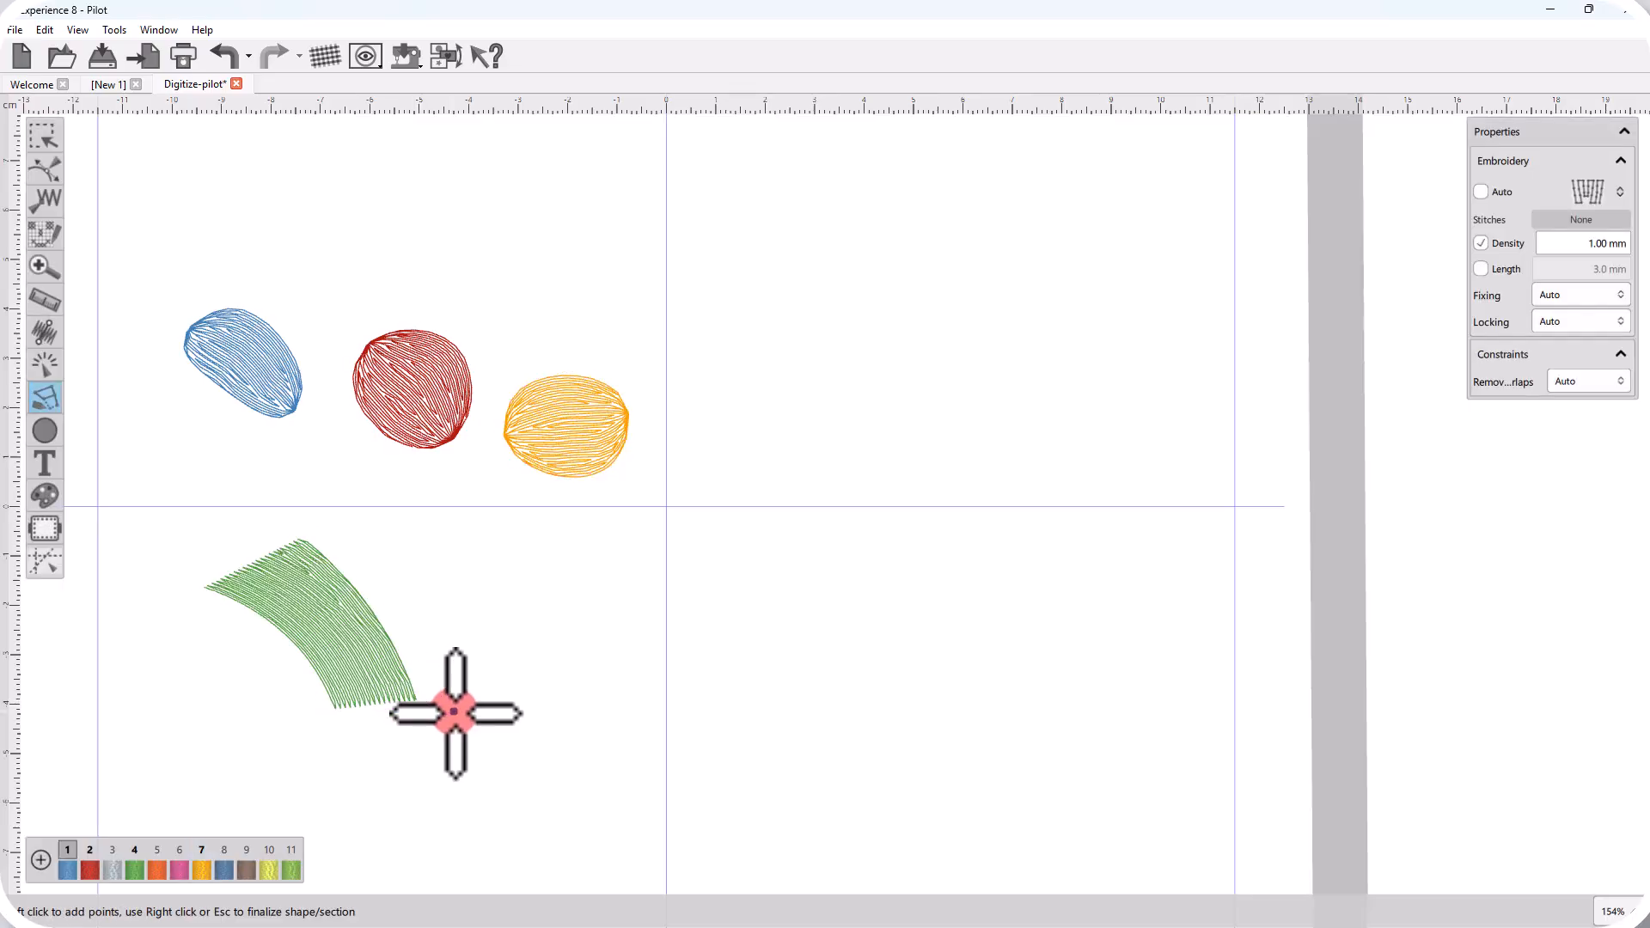
Examine the curved green band's embroidery properties and its place in the sequence by selecting it
right_click(338, 665)
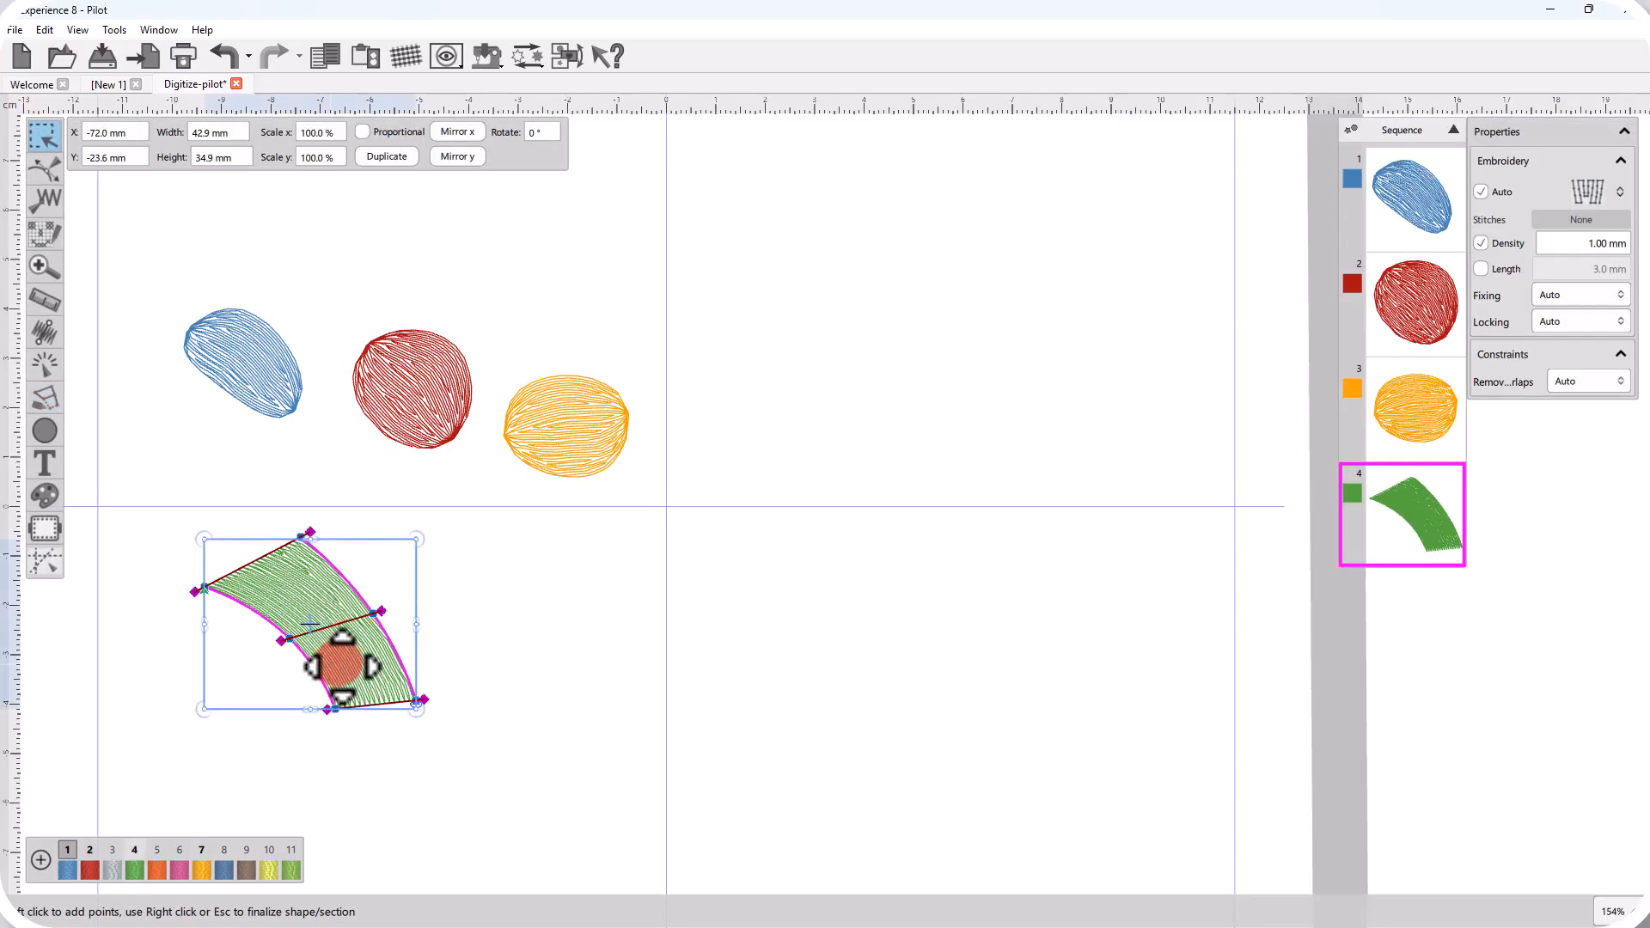
click(495, 592)
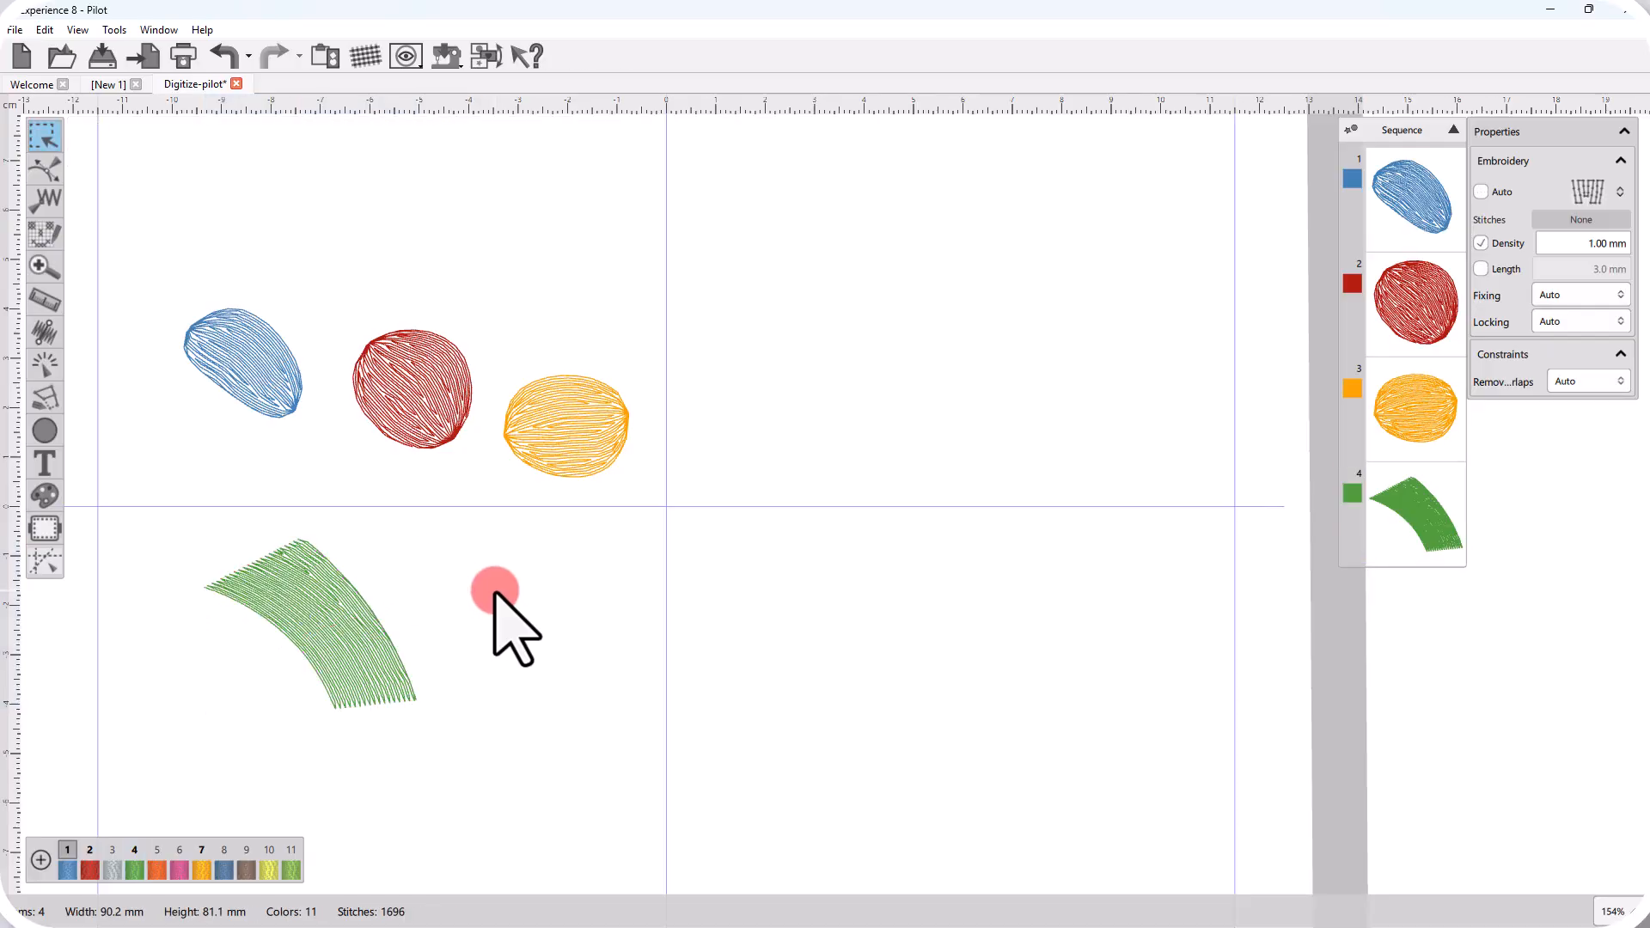
click(339, 651)
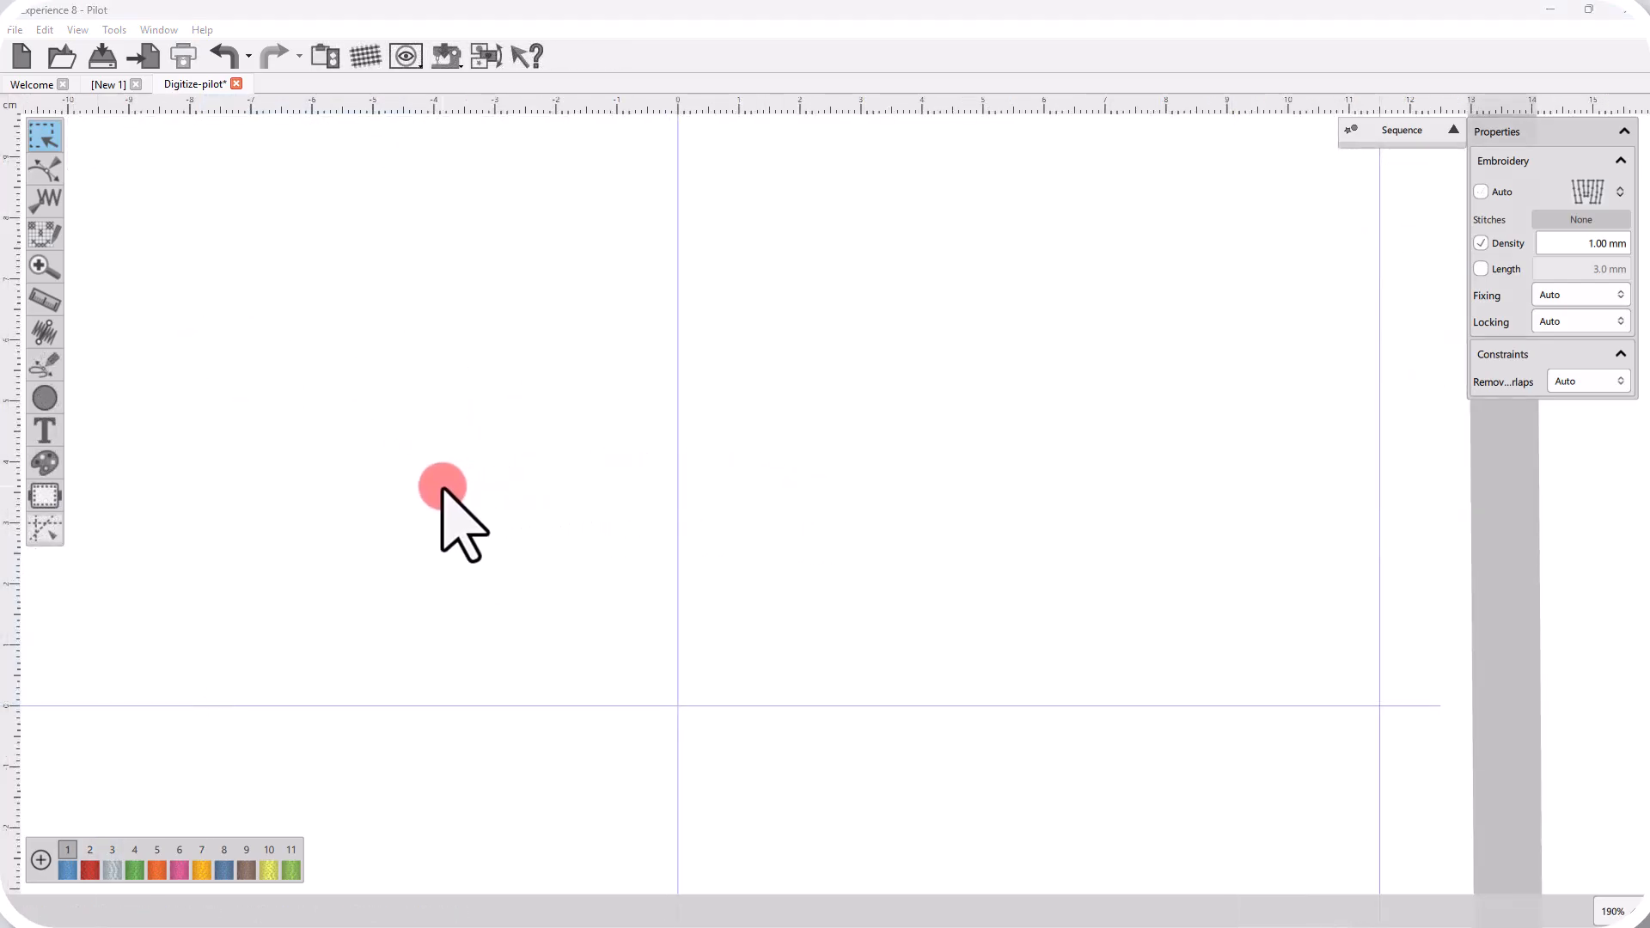
Start Outline digitize in the empty design with the Satin serial stitch type
click(45, 366)
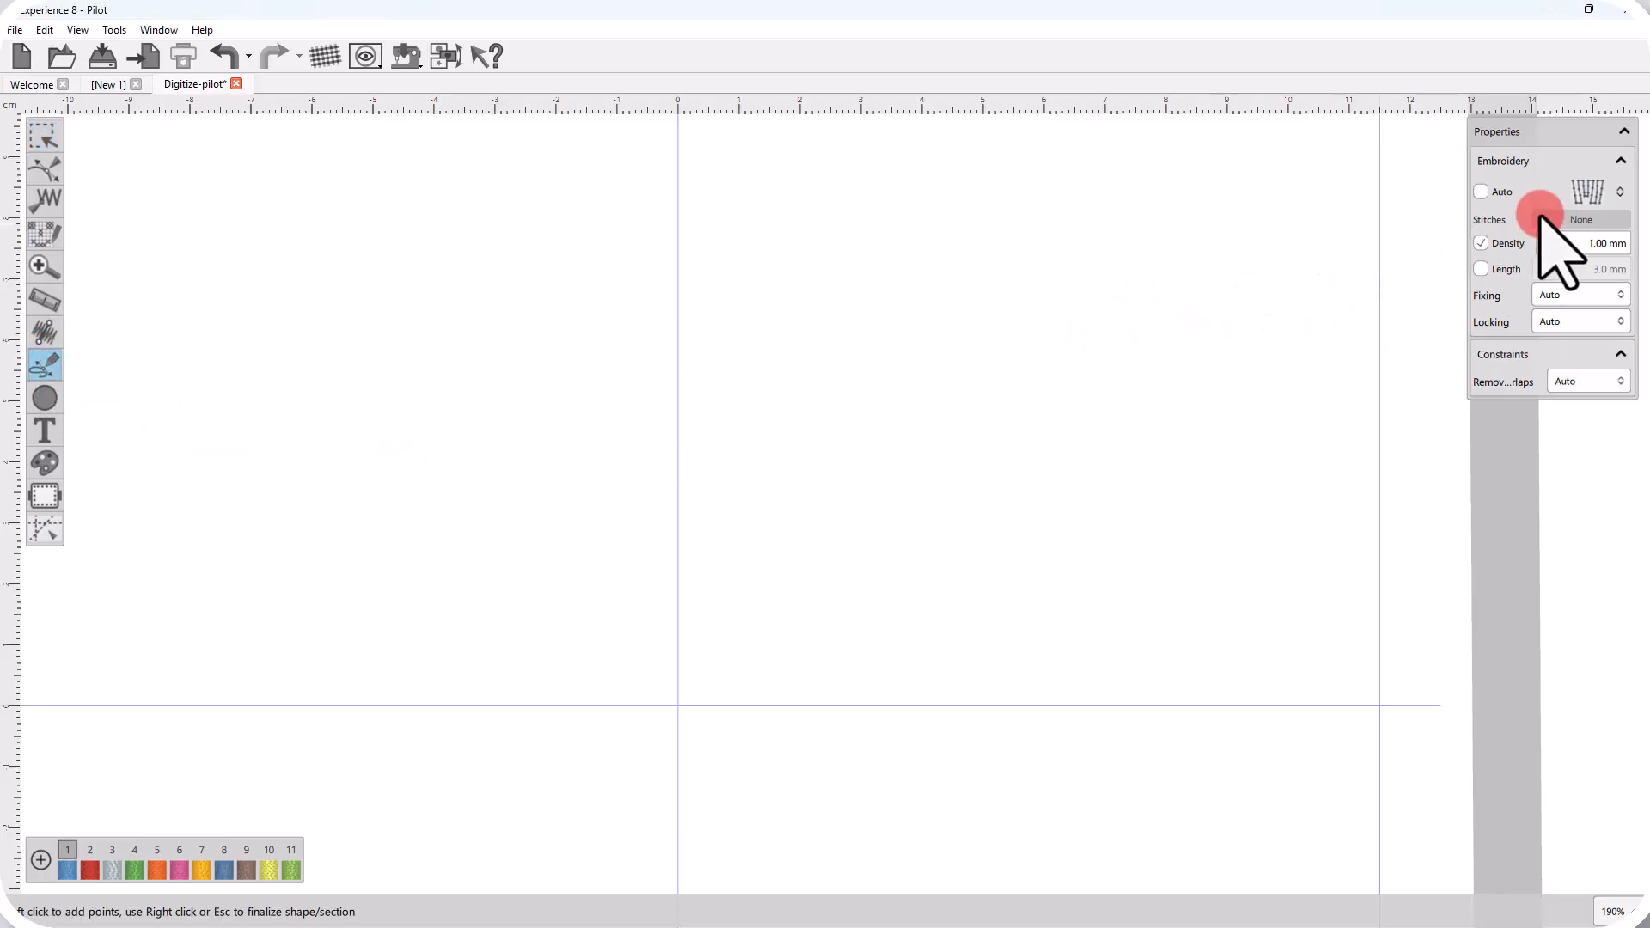
click(1587, 191)
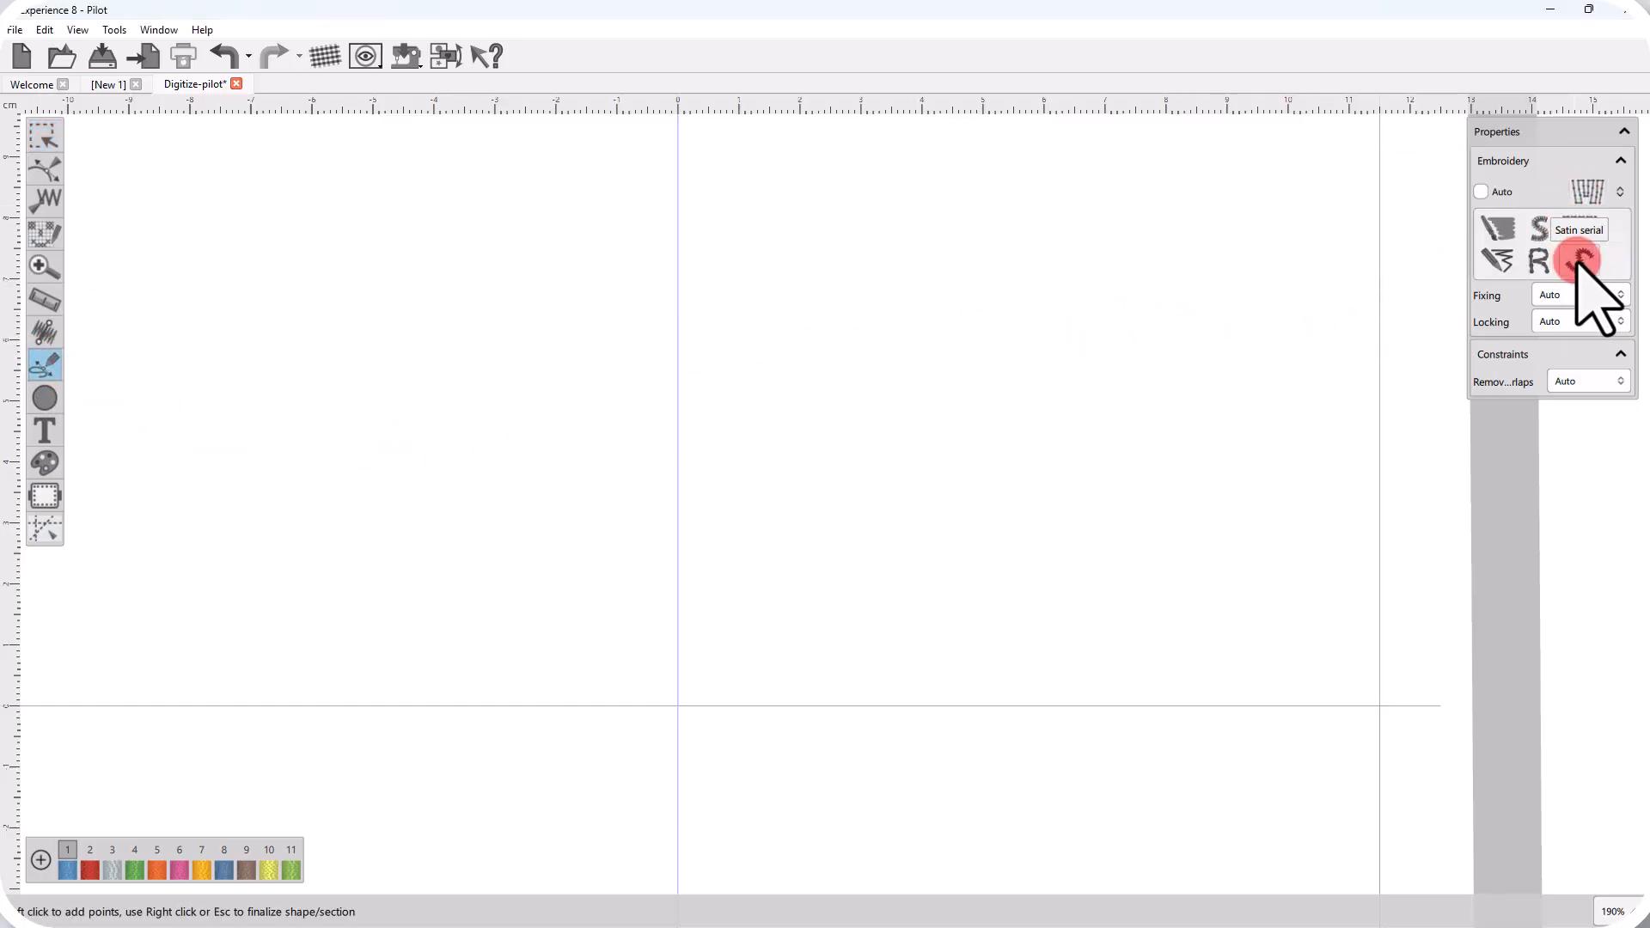
click(1578, 261)
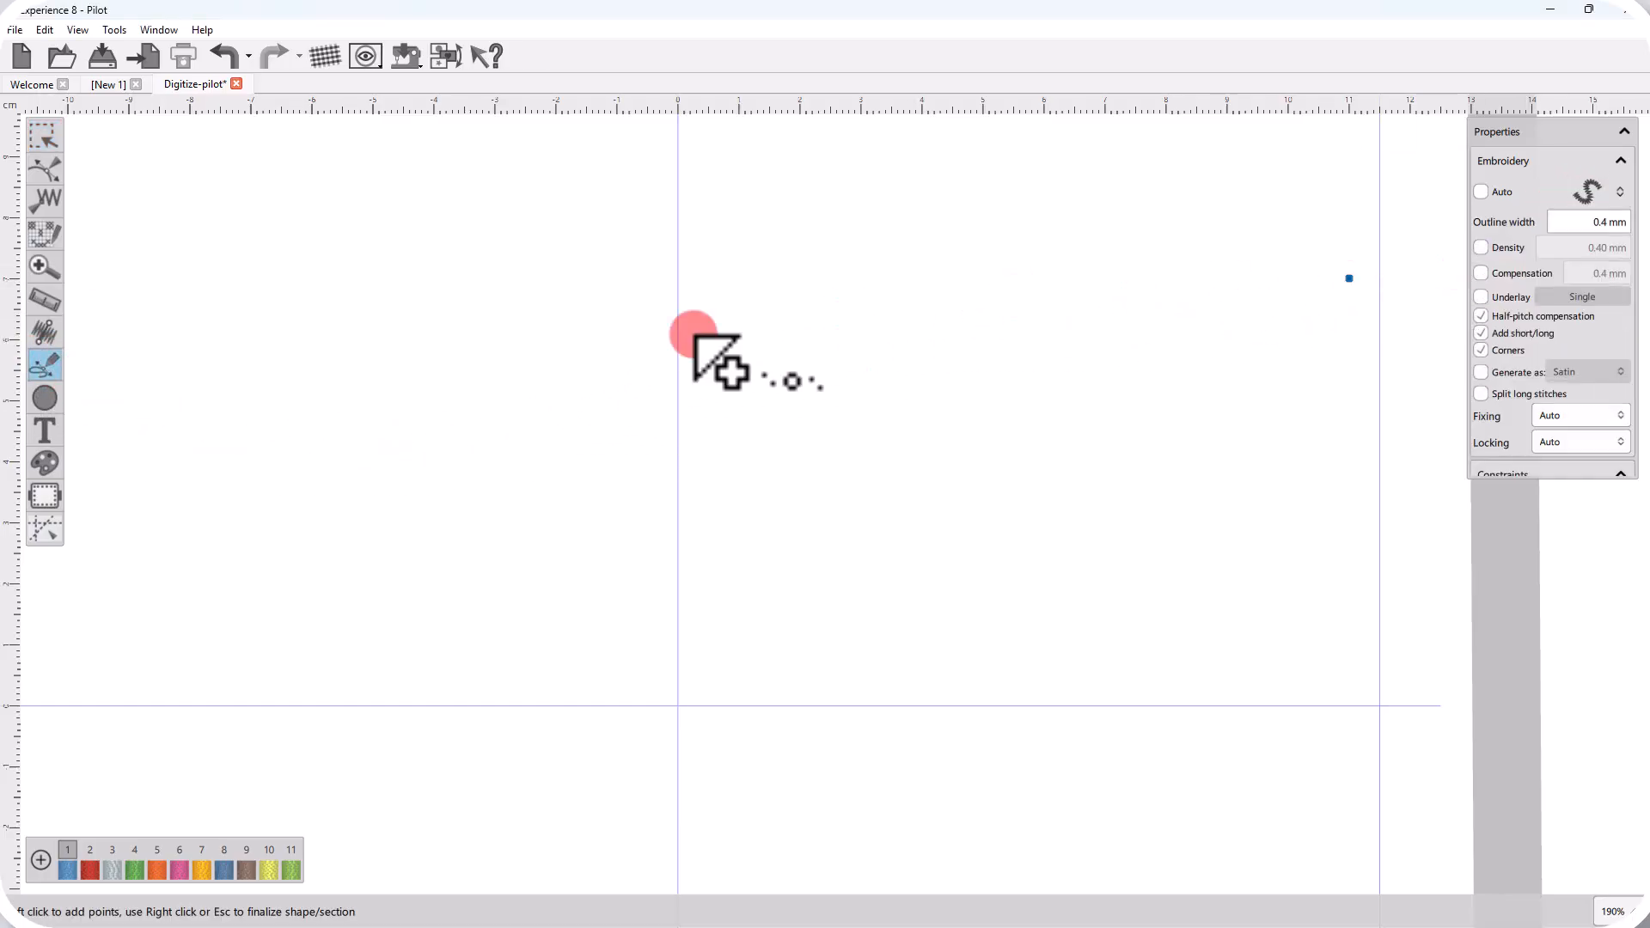
Digitize an open upper arc at the upper left of the hoop area and end that section without closing it
click(158, 252)
click(175, 206)
click(235, 202)
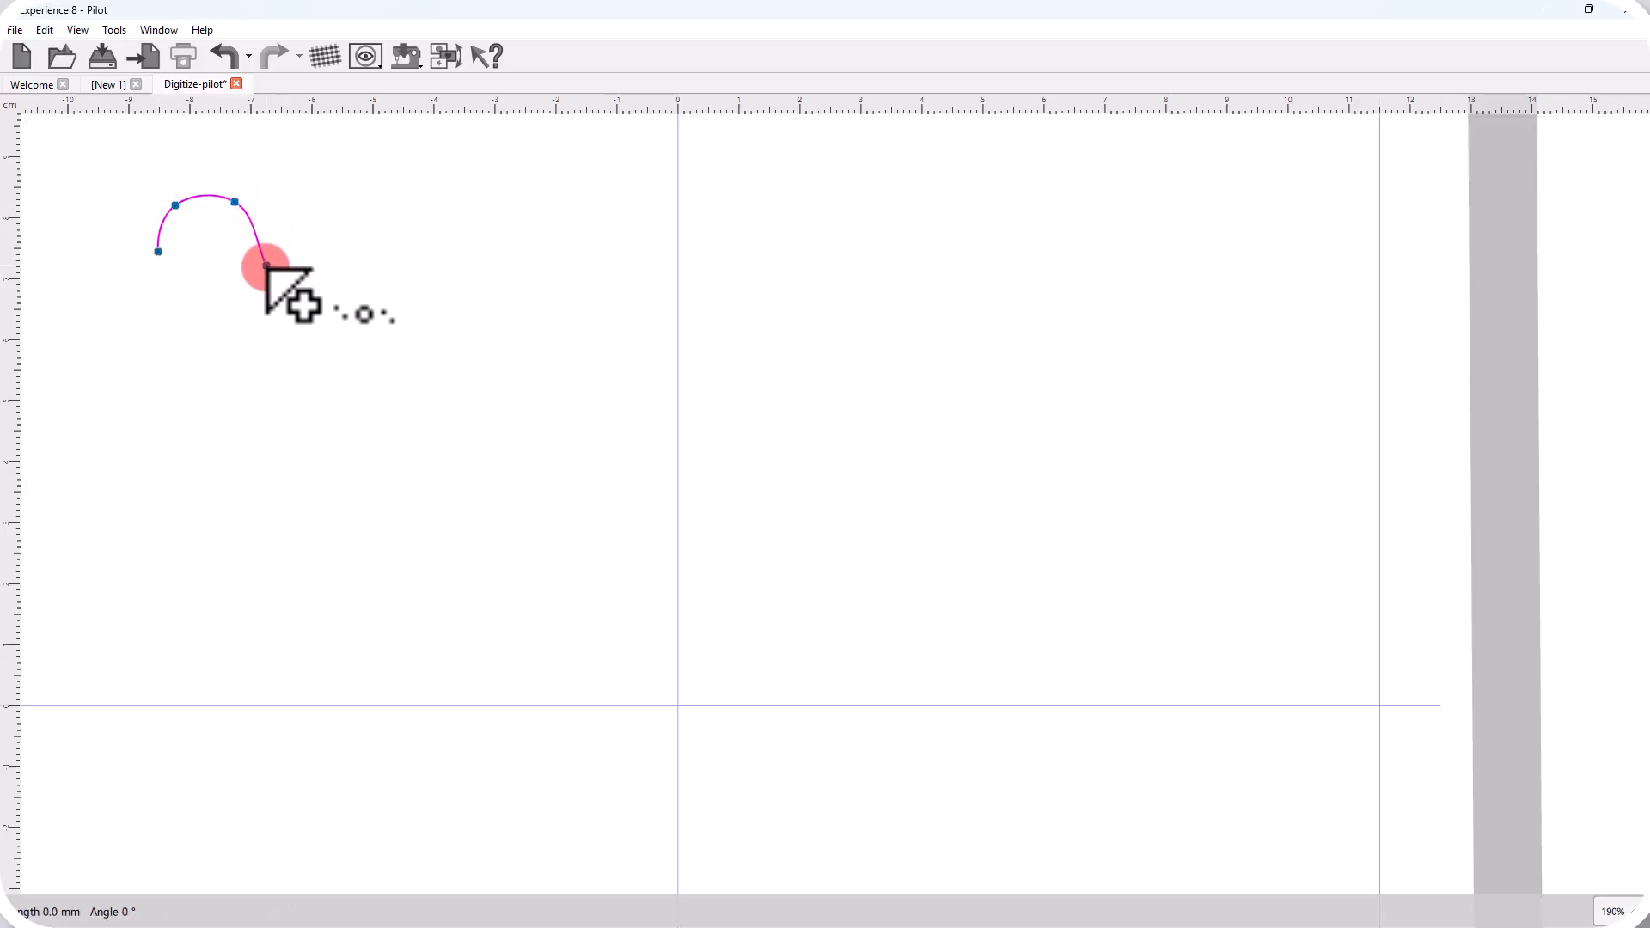
click(250, 293)
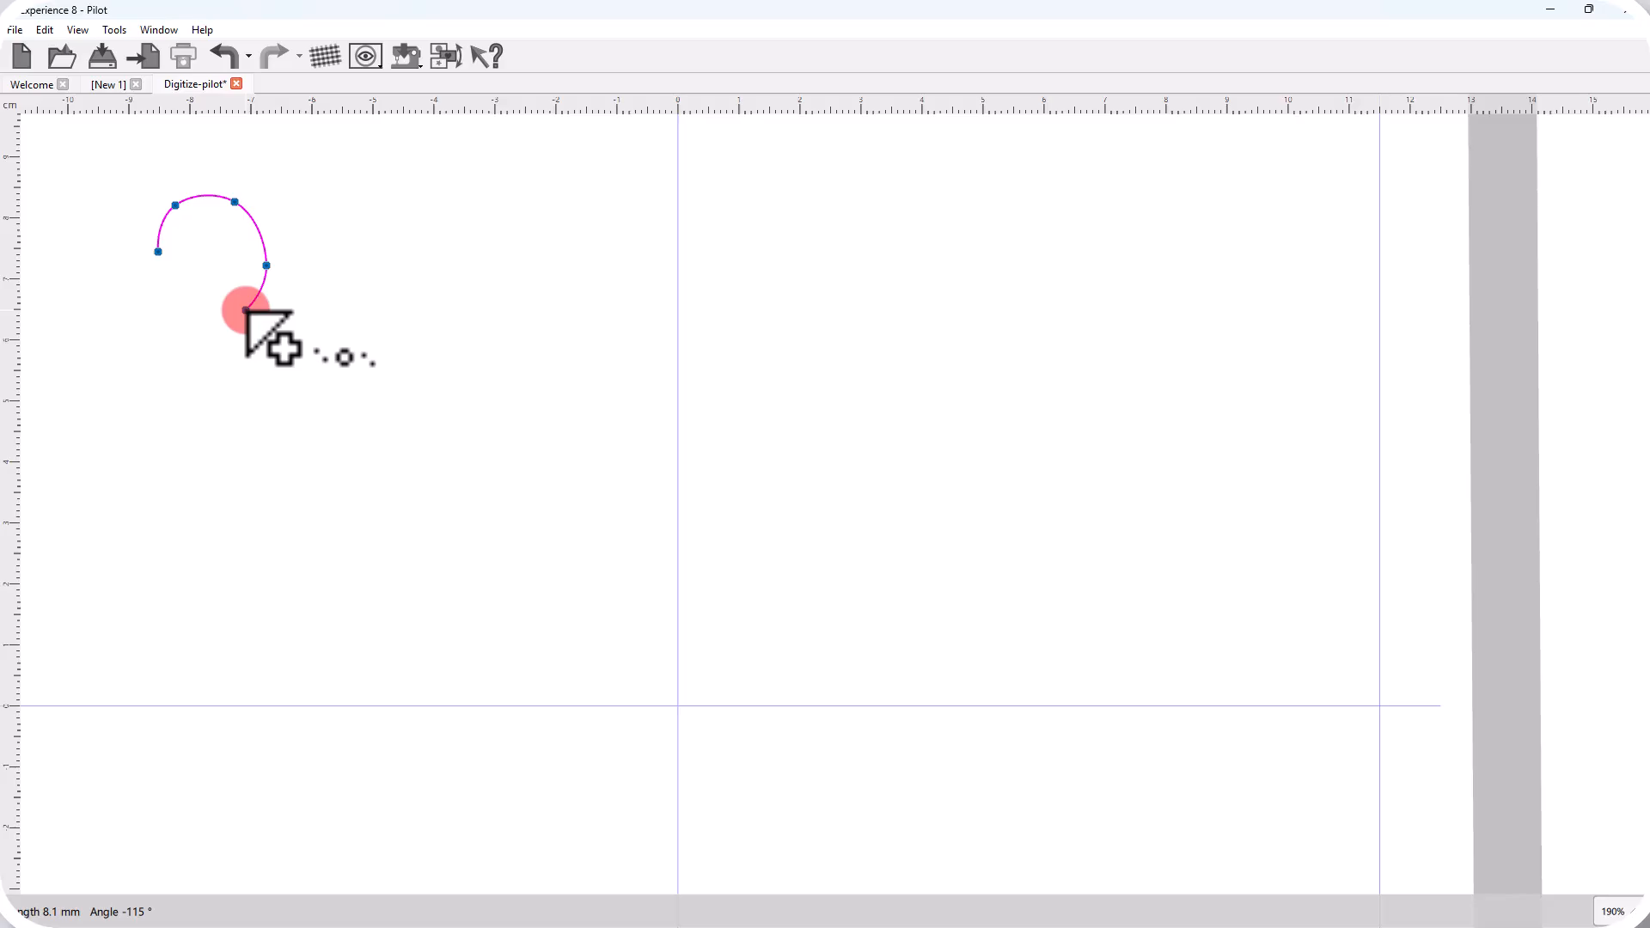
right_click(228, 293)
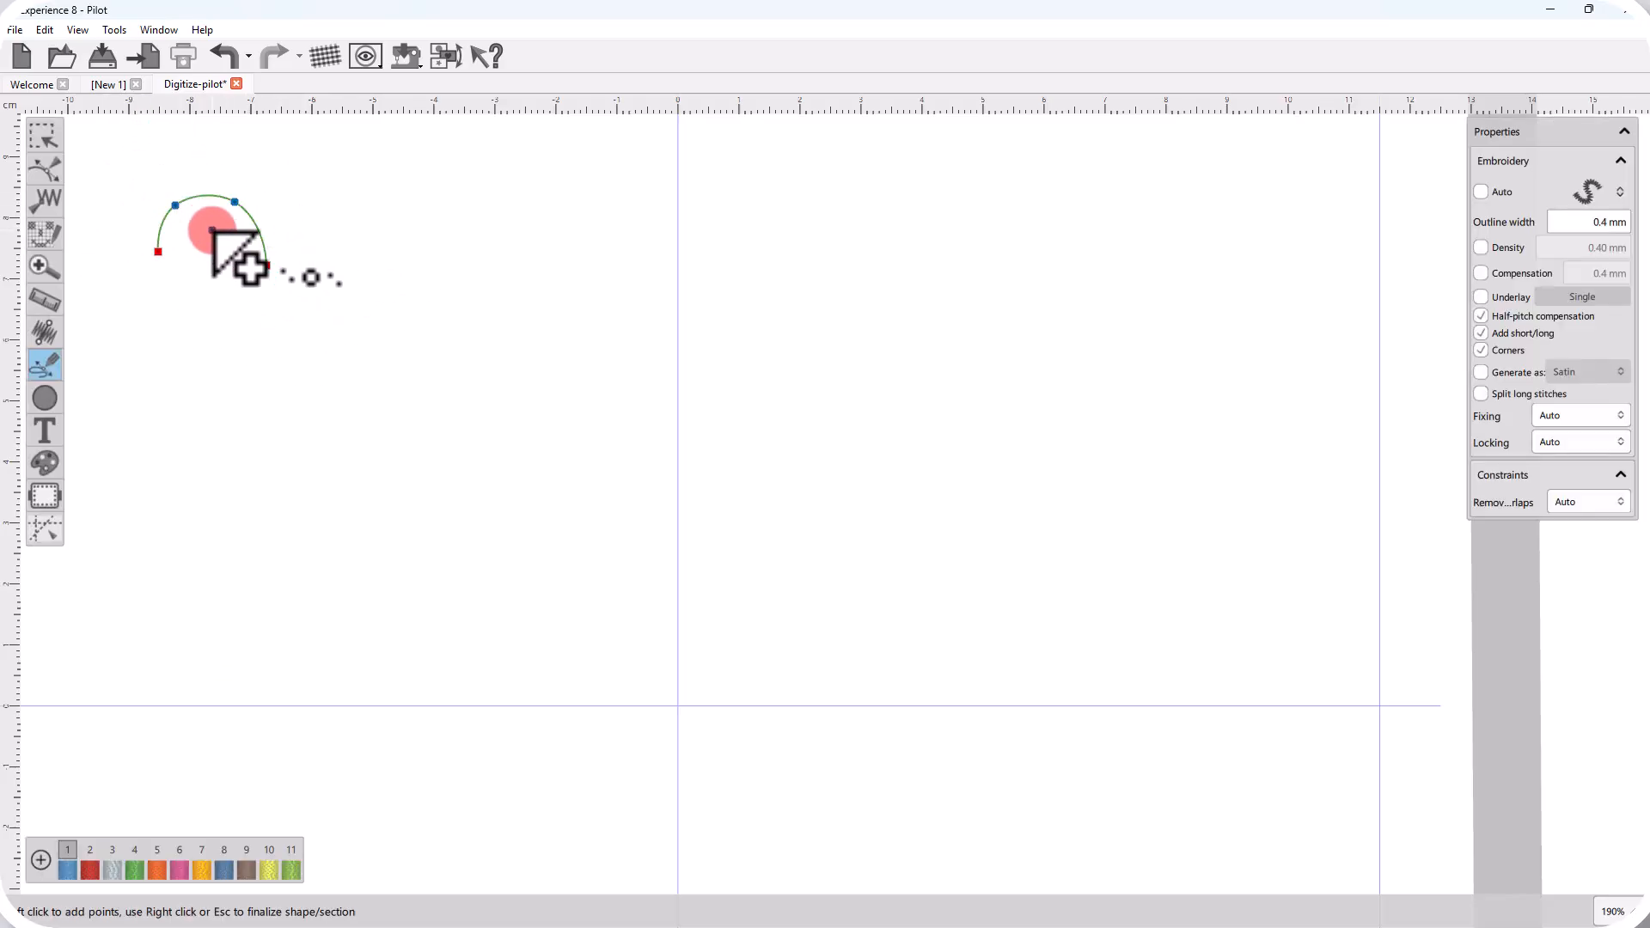
Add an open lower arc as a second section and finalize both arcs as one color 4 shape about 18 by 28 mm
click(158, 295)
click(178, 363)
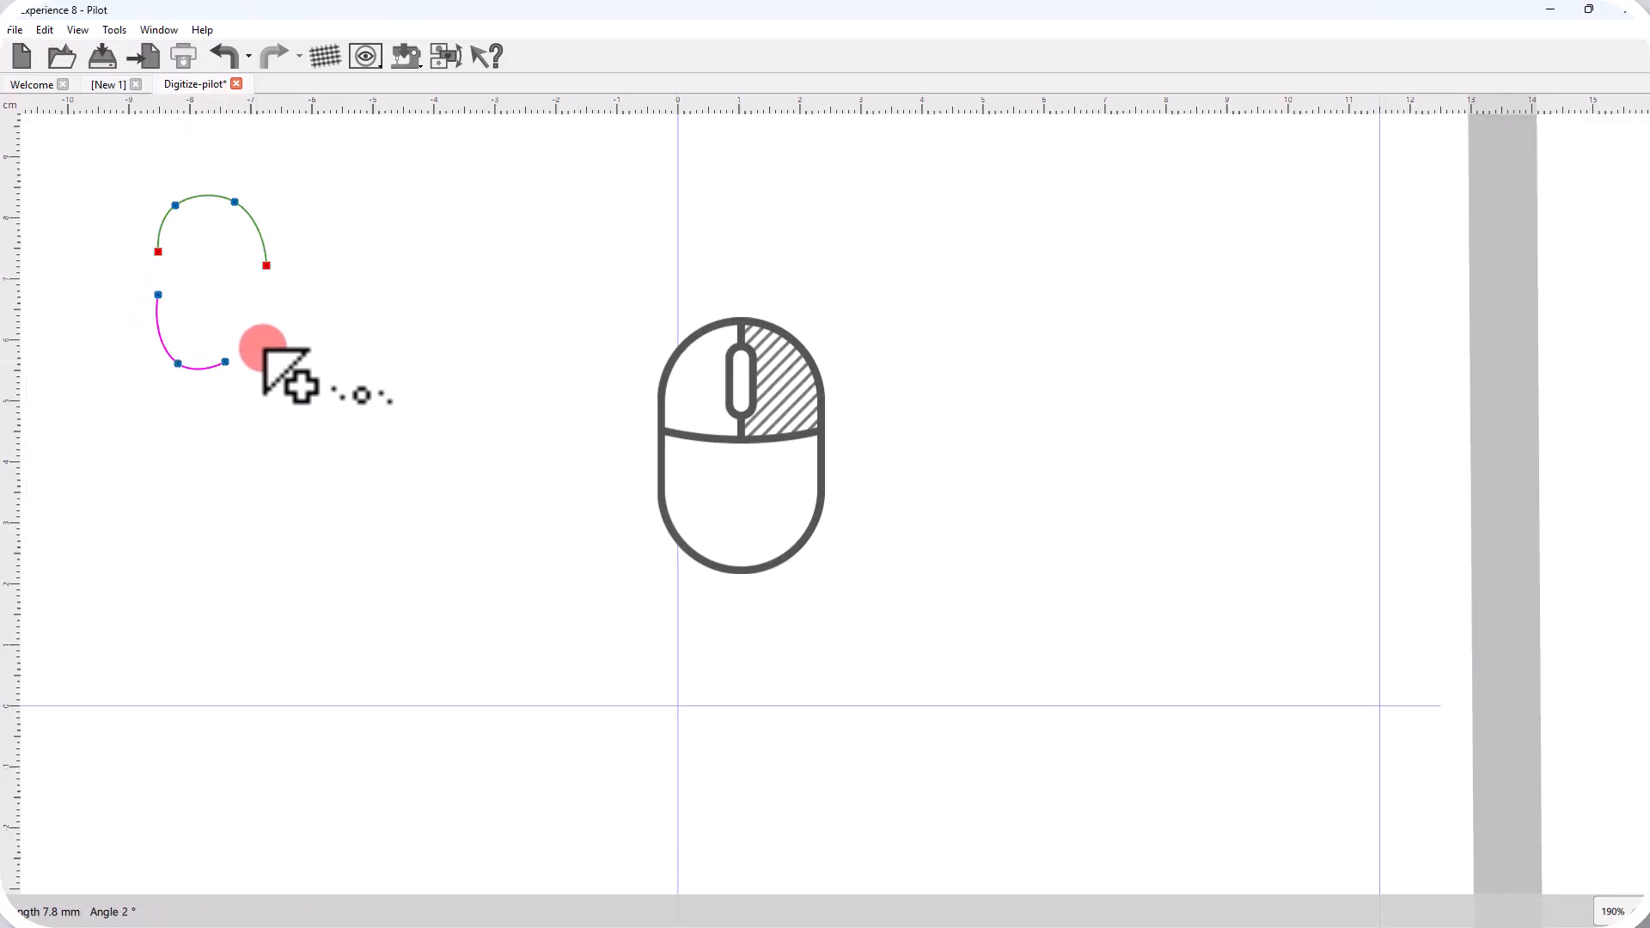
right_click(254, 305)
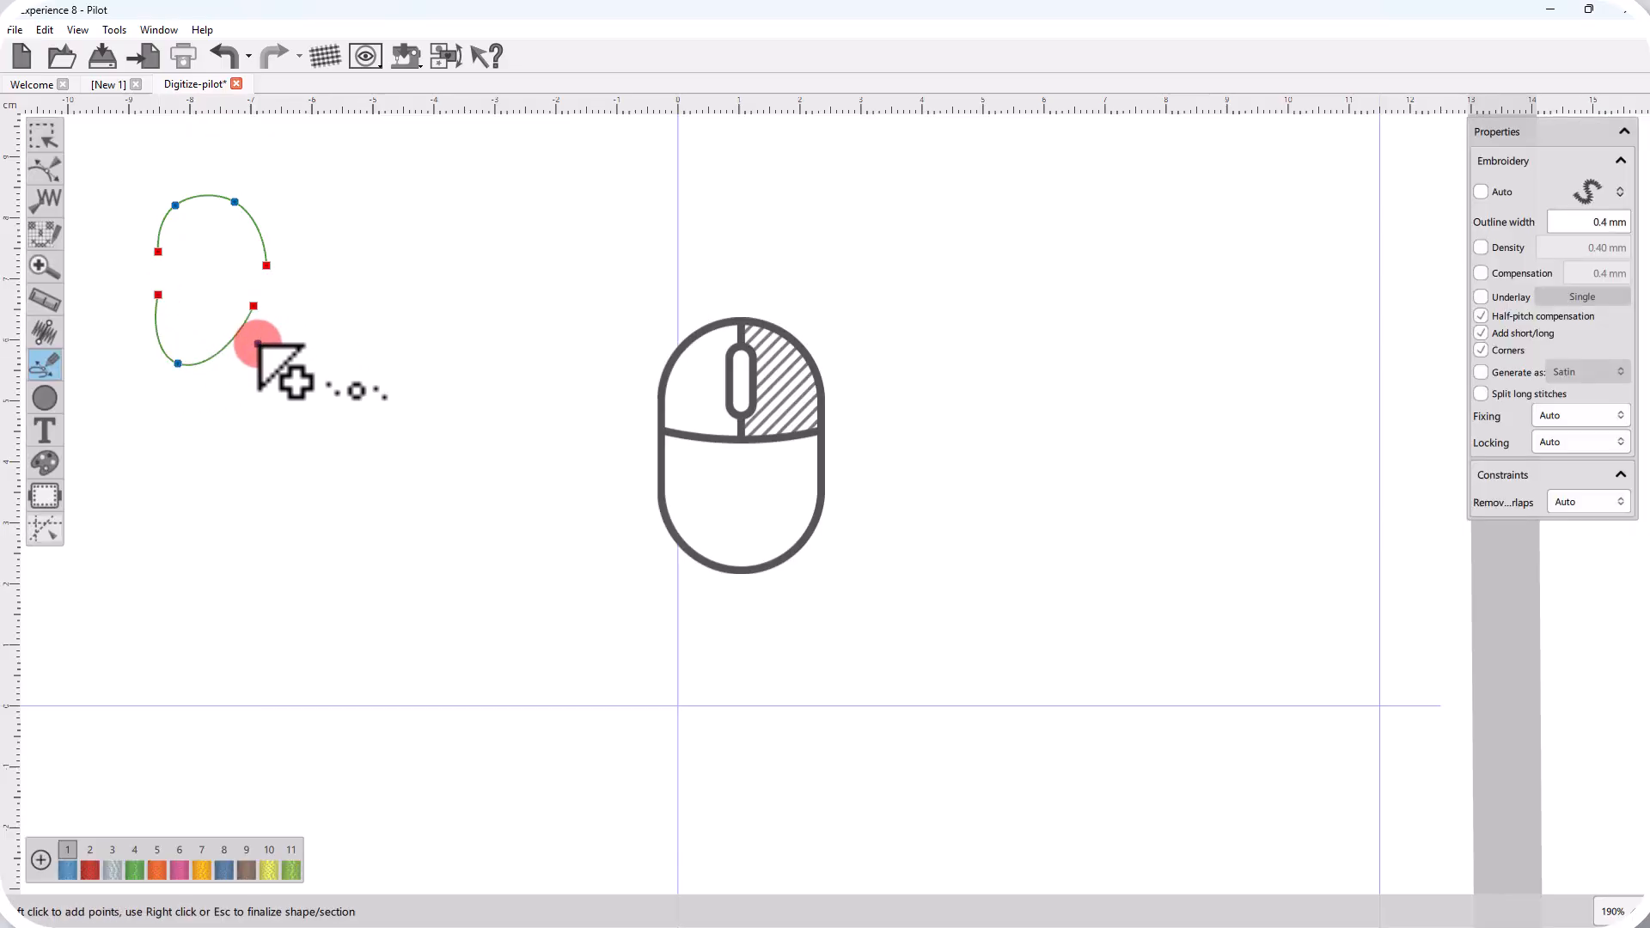
right_click(352, 266)
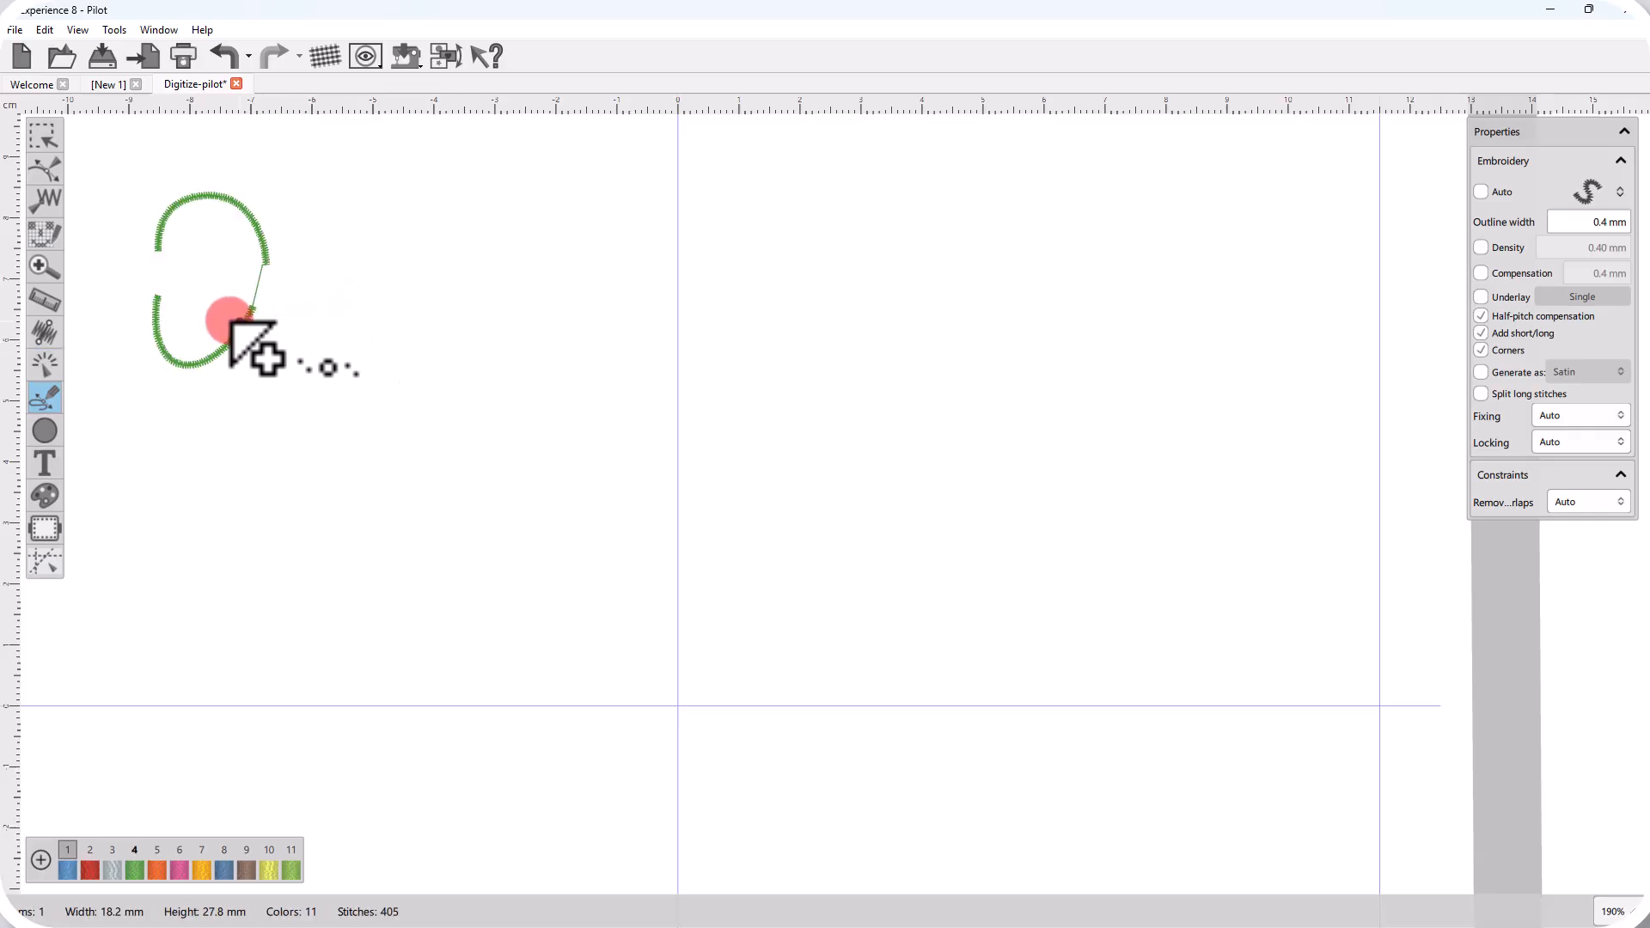
Digitize a closed tall oval outline beside the two-arc shape and finalize it as a separate Satin serial shape
click(327, 264)
click(338, 207)
click(407, 386)
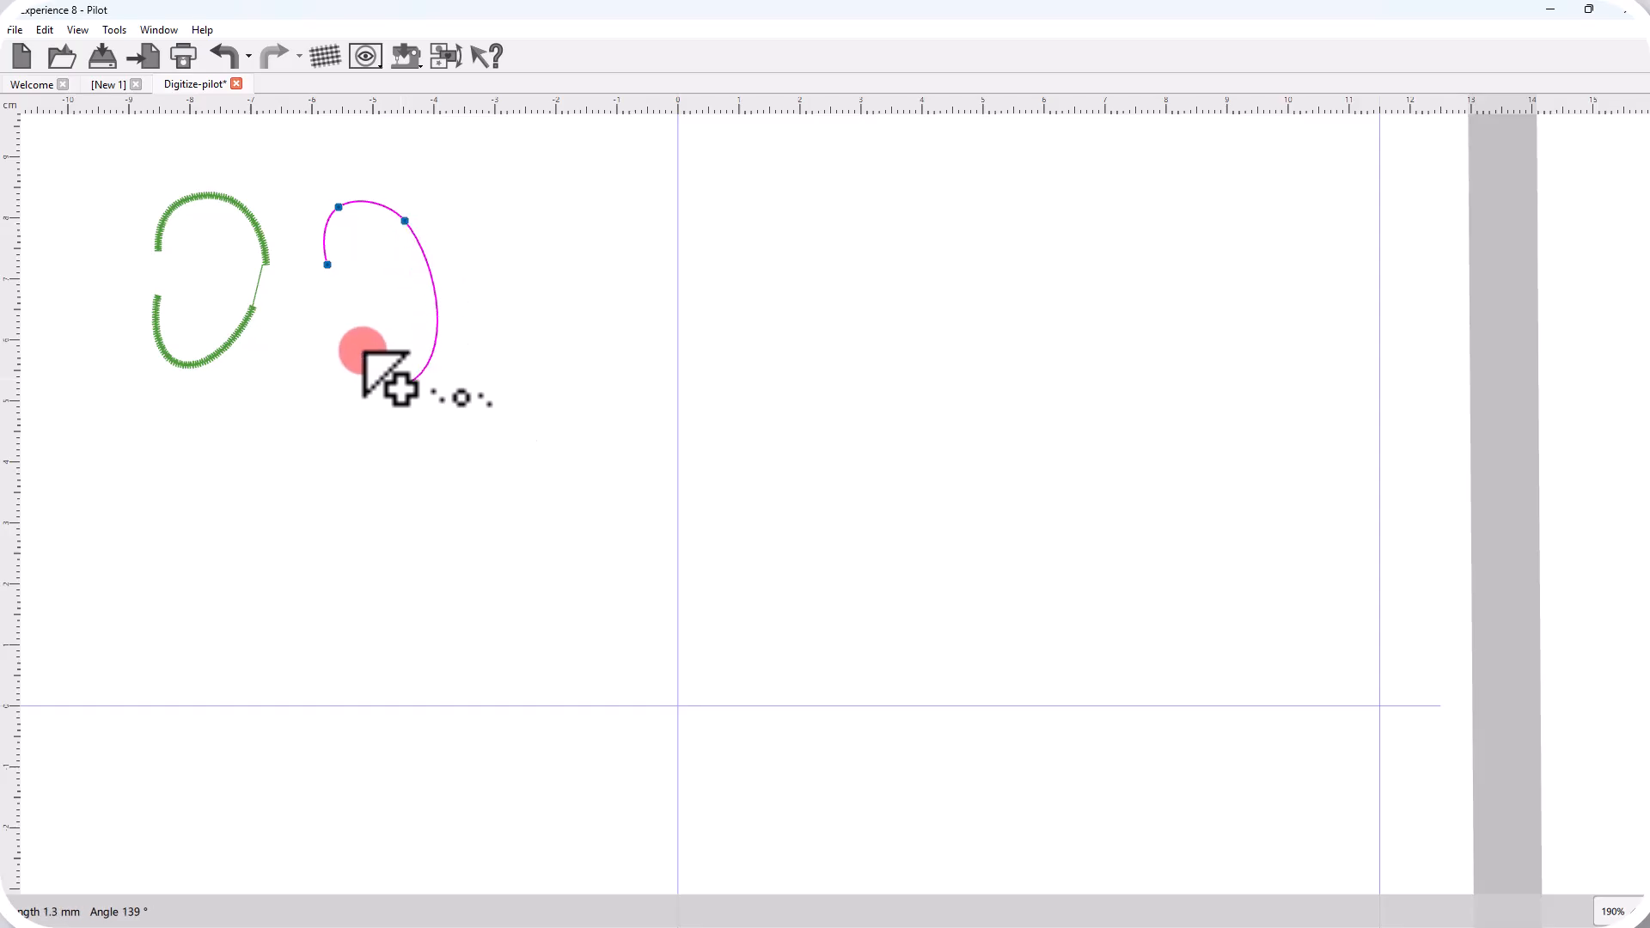
click(331, 269)
right_click(330, 269)
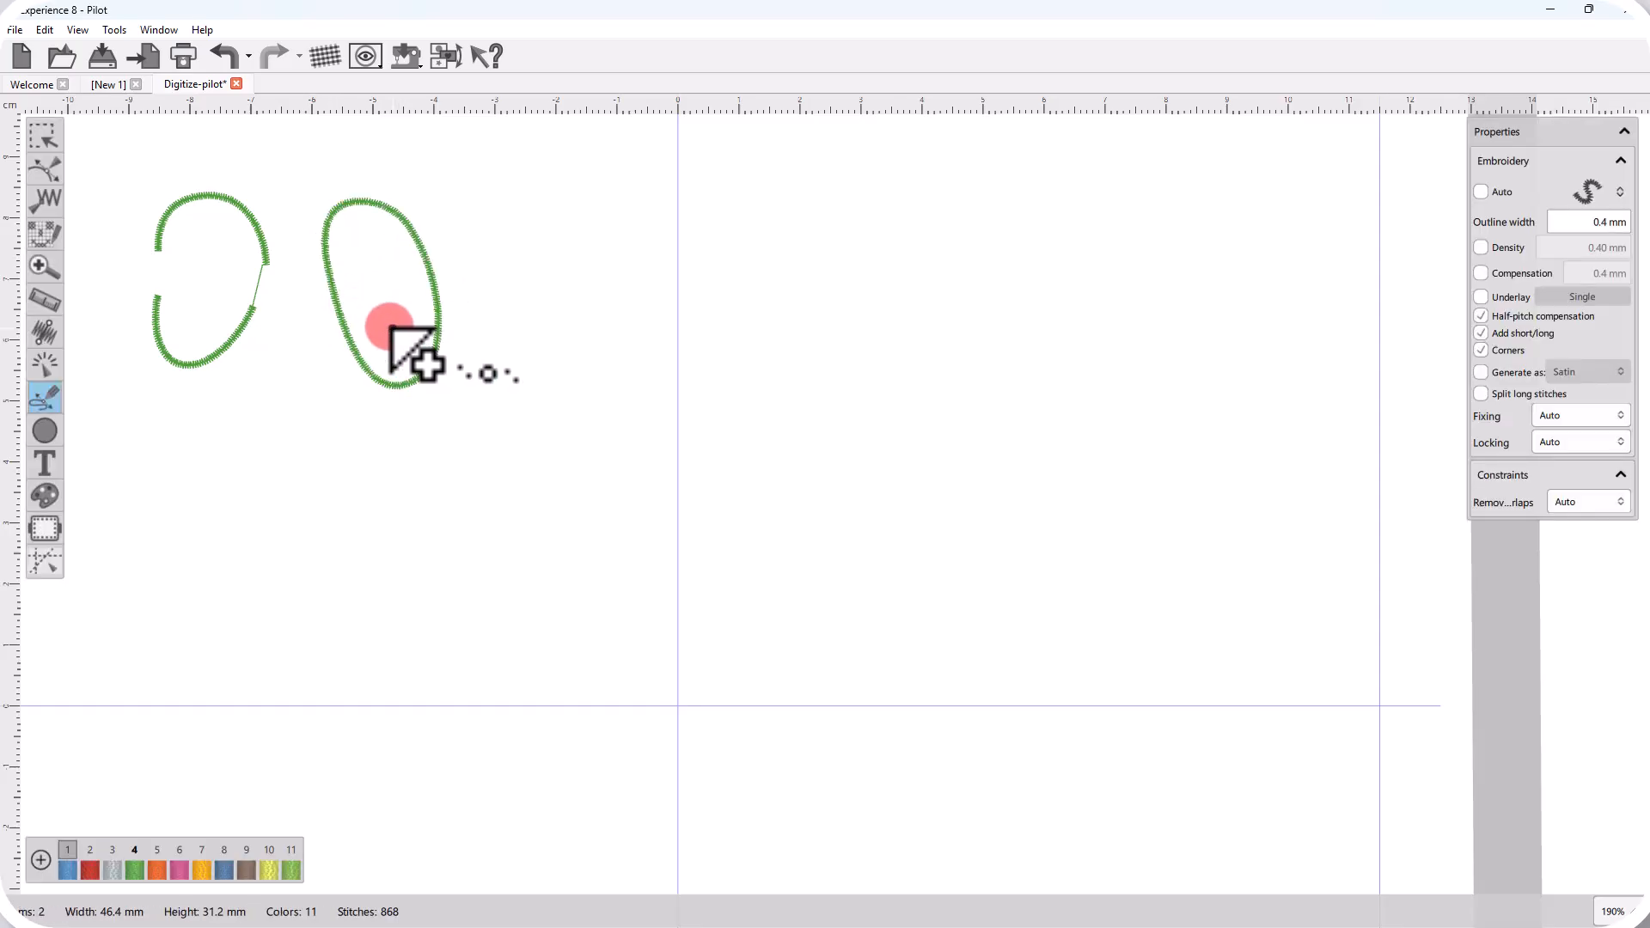
key(Return)
key(Escape)
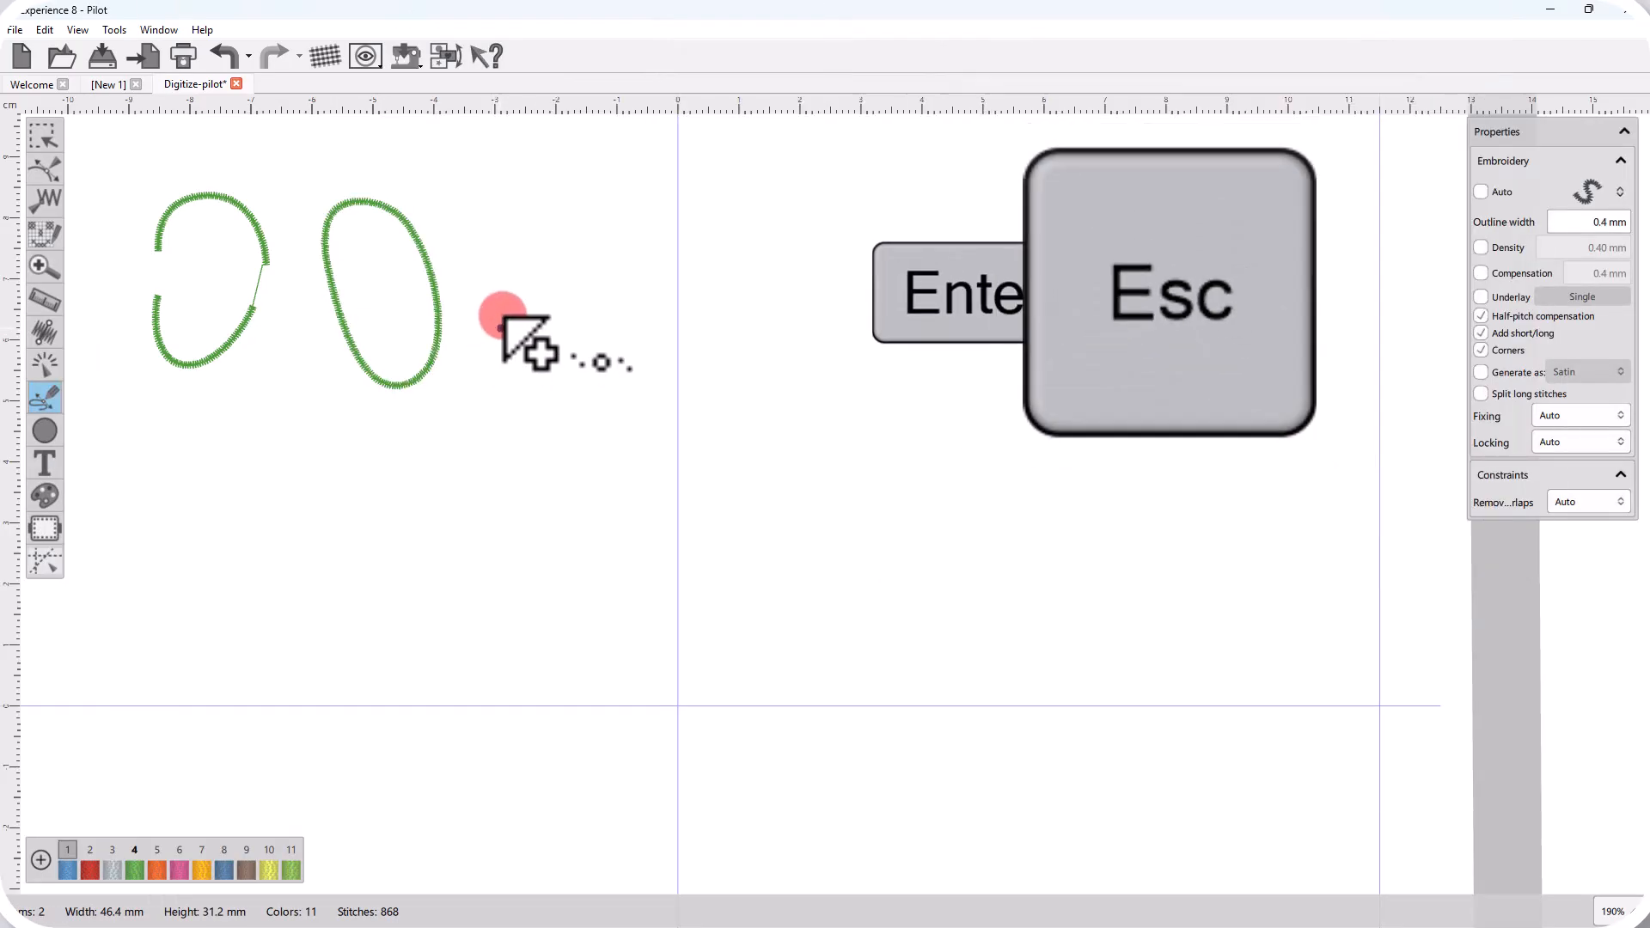
Digitize an open arch to the right of the oval, end its section without closing it and finalize it as its own shape
click(489, 245)
click(484, 180)
click(572, 181)
click(593, 235)
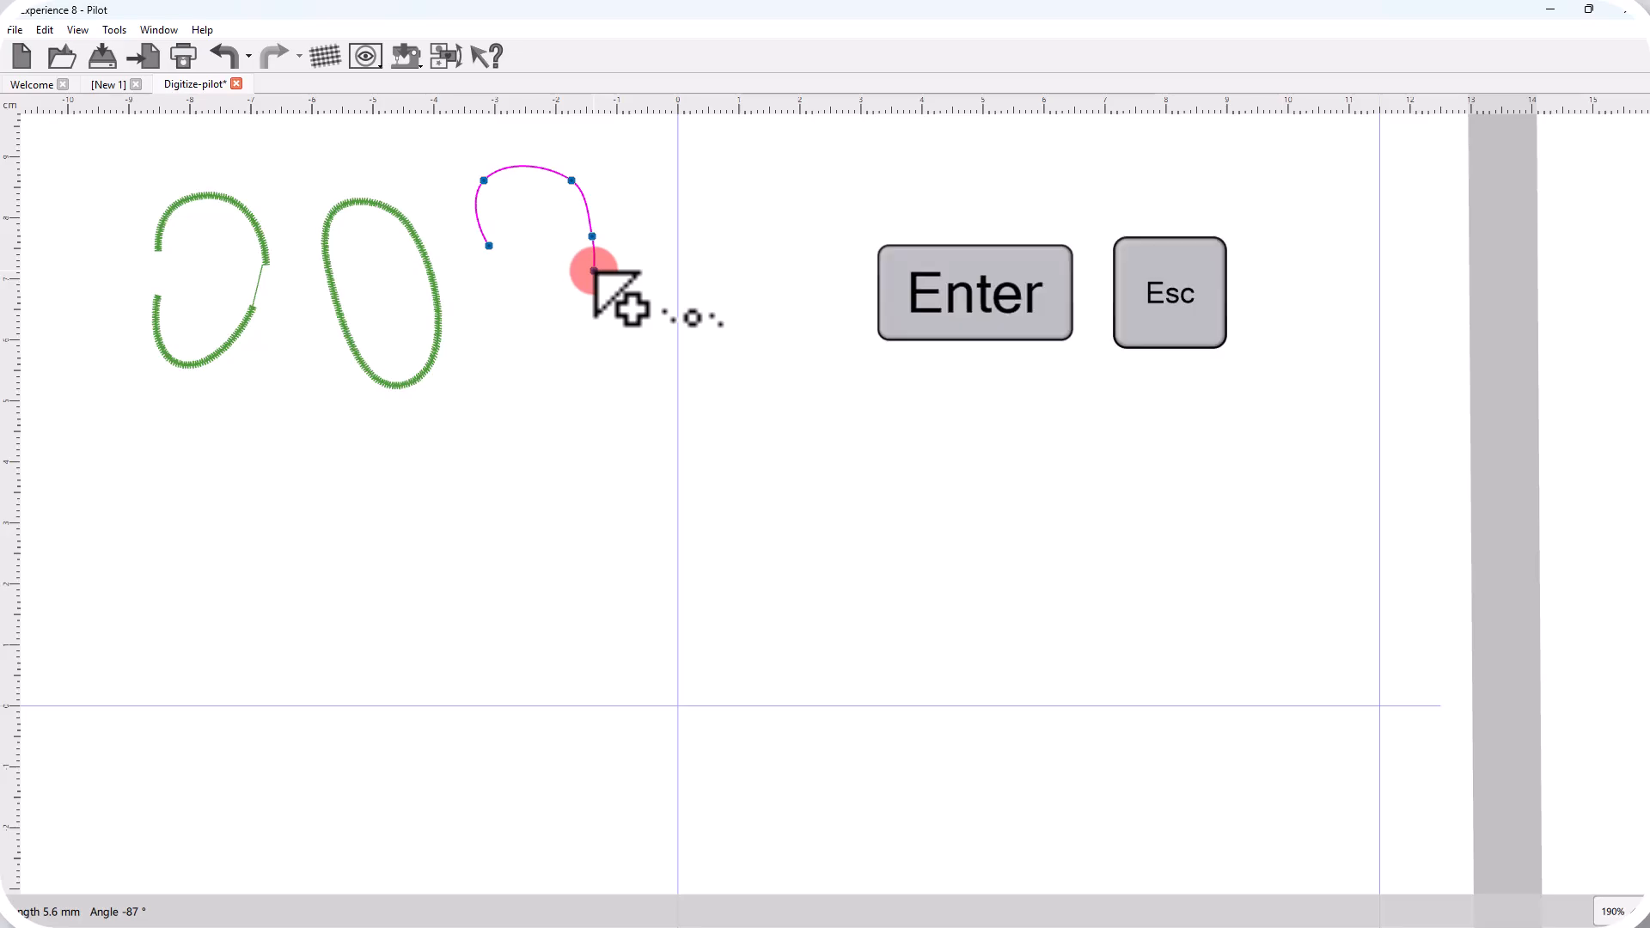
key(Escape)
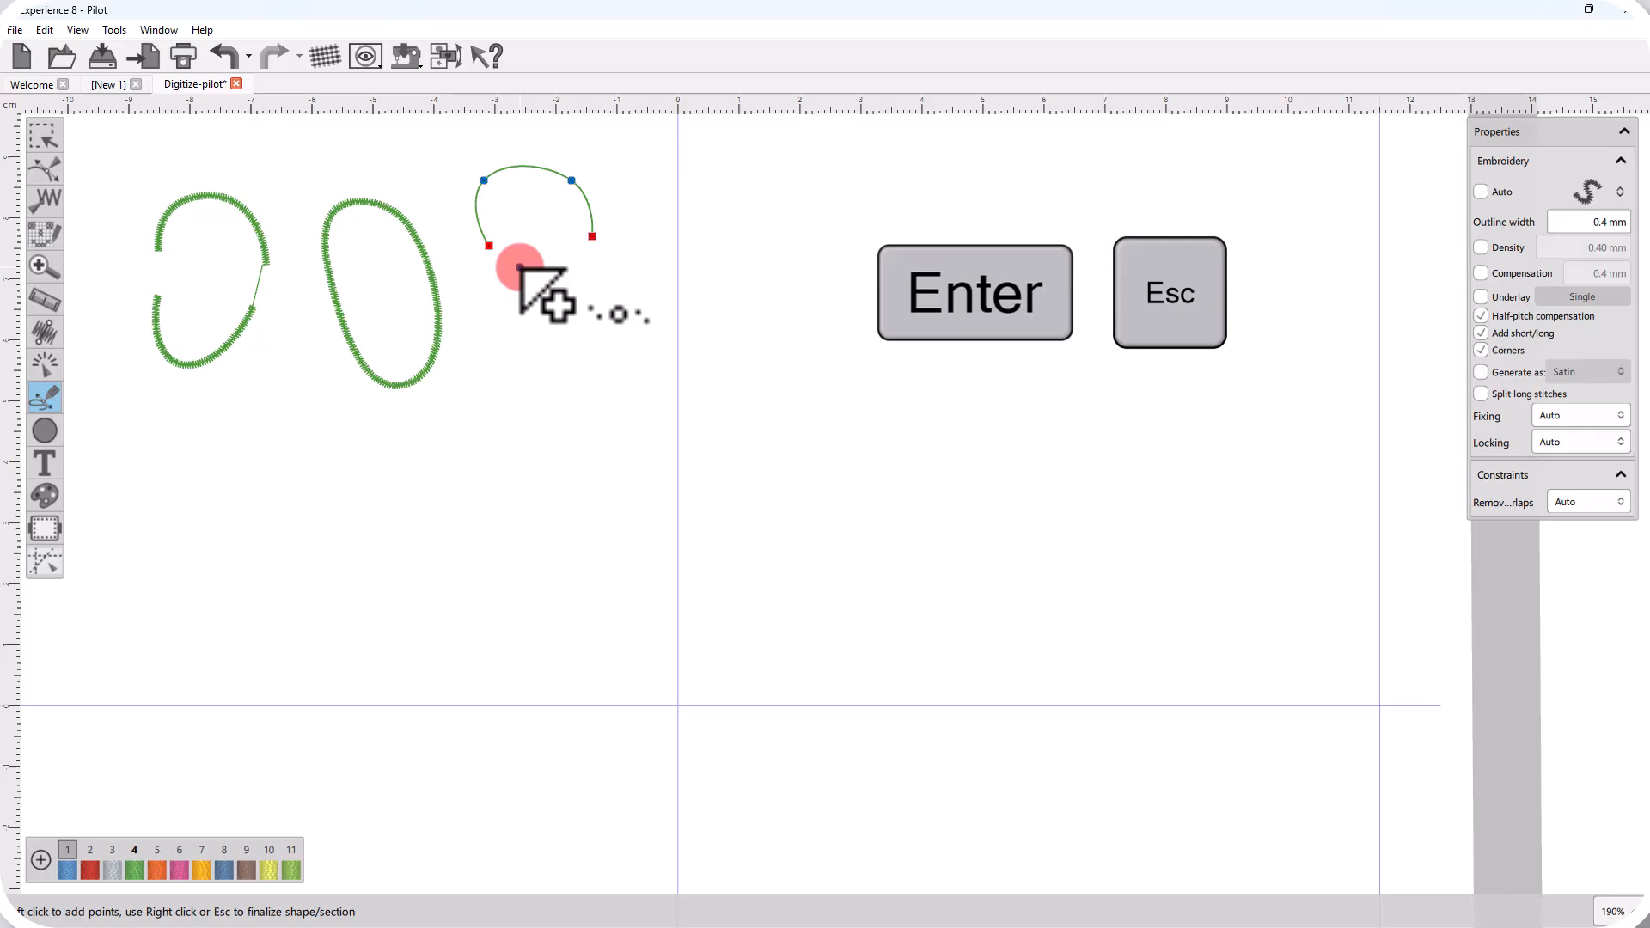
key(Escape)
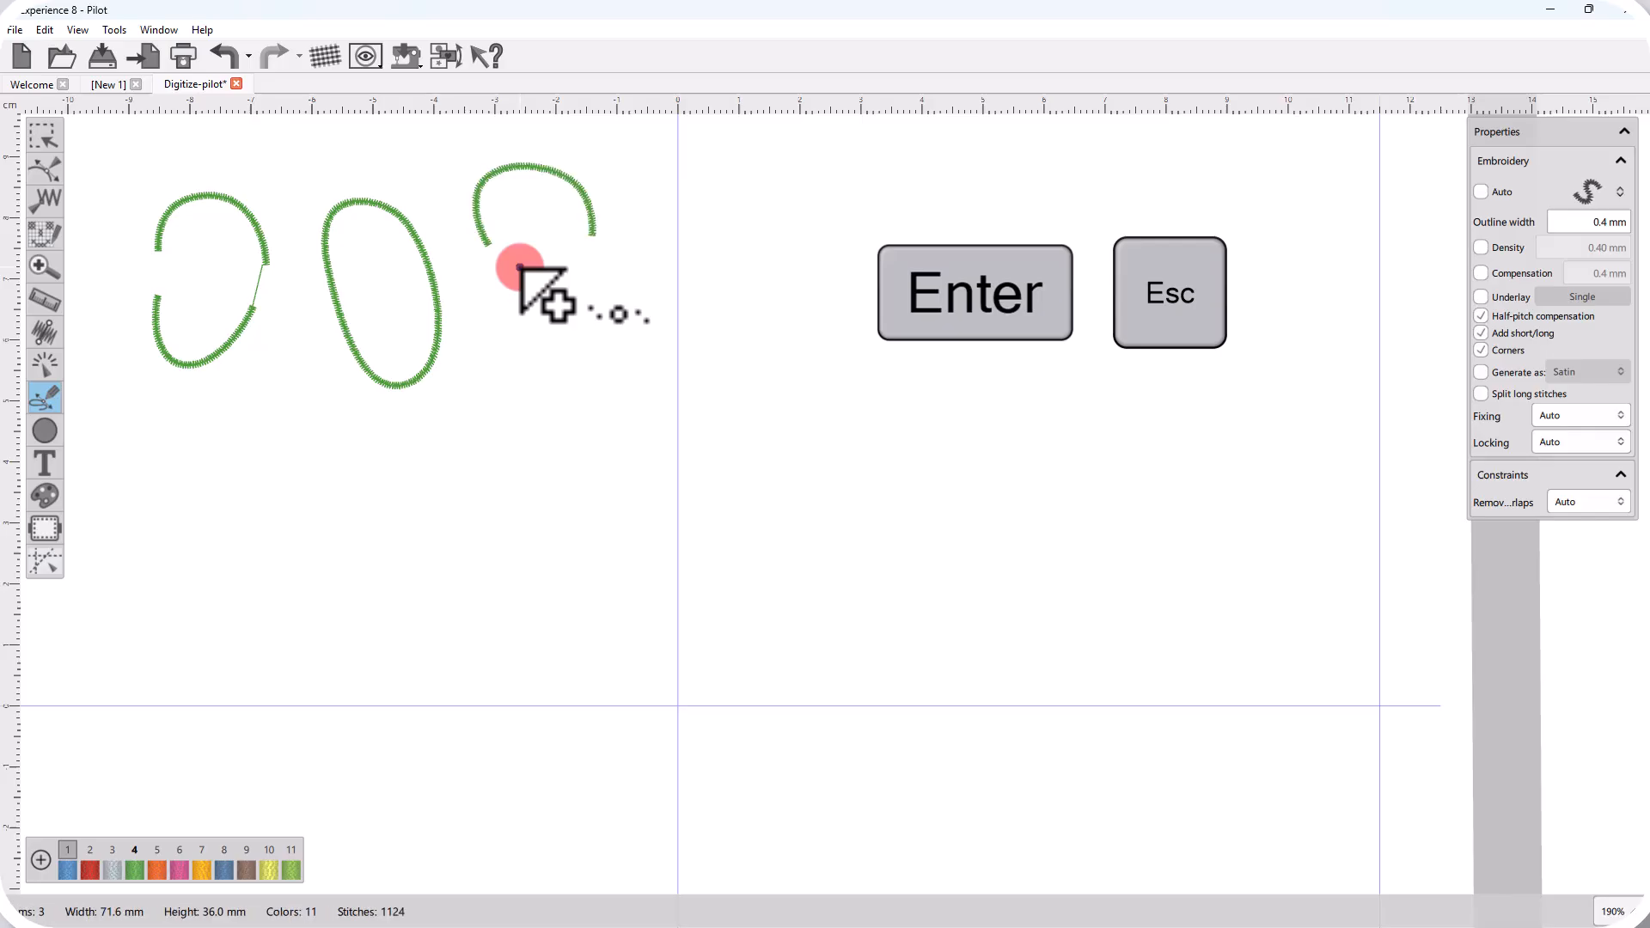
Digitize a second open arch about 16 by 13 mm below the first as a separate shape, and leave digitizing with nothing selected
click(503, 351)
click(491, 289)
click(539, 277)
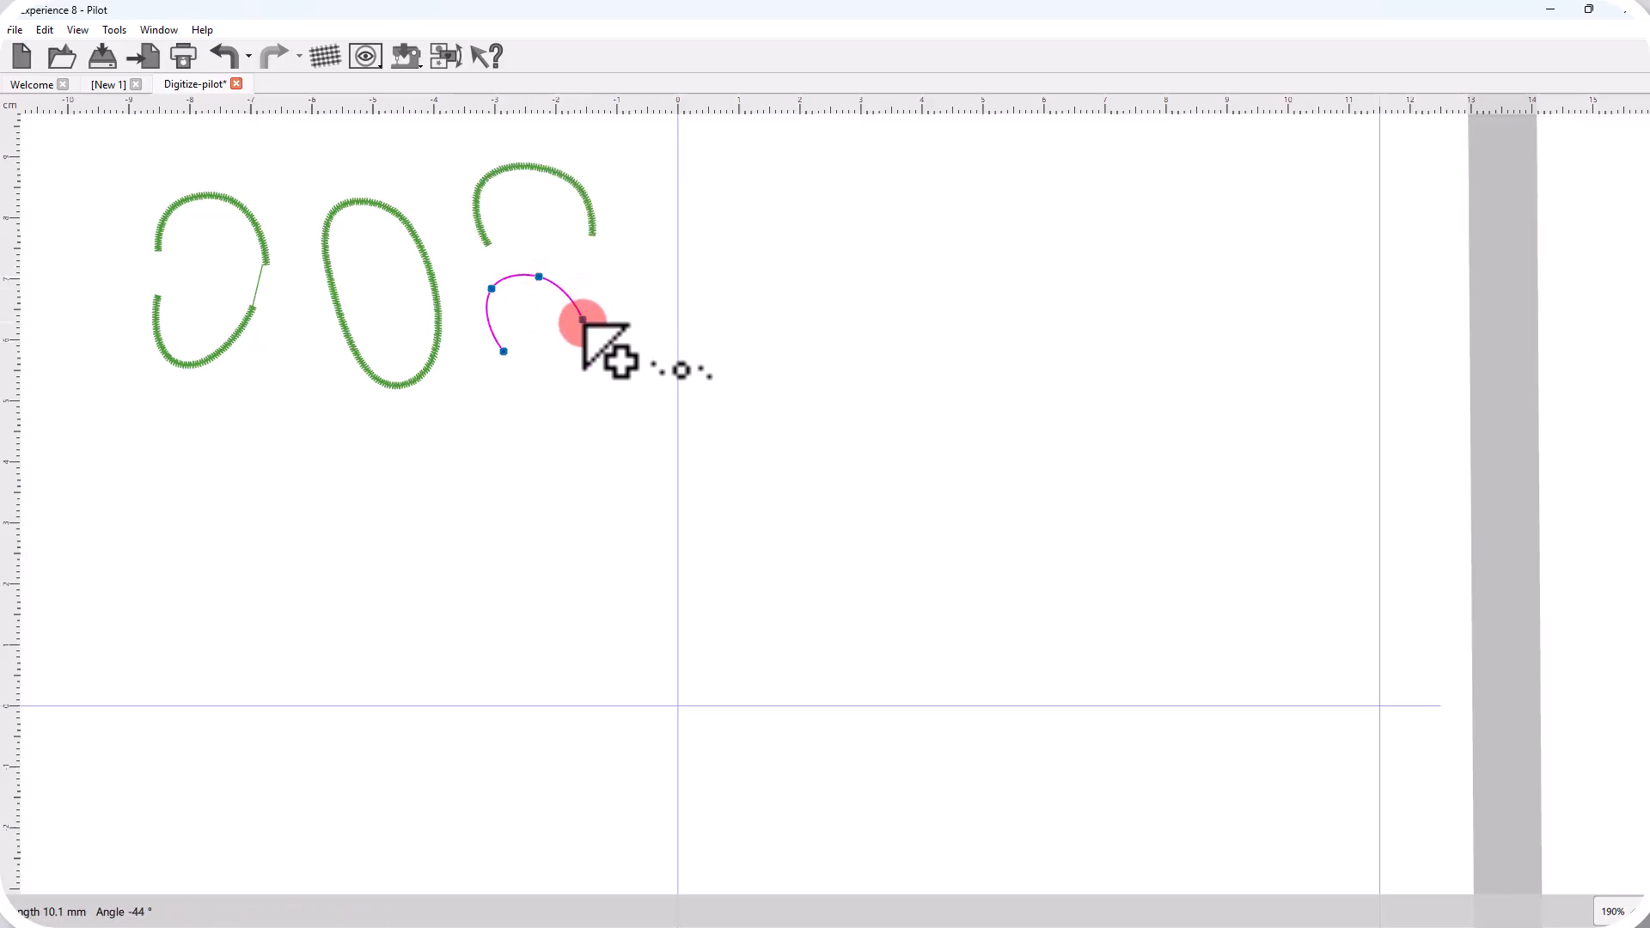
click(583, 323)
right_click(589, 371)
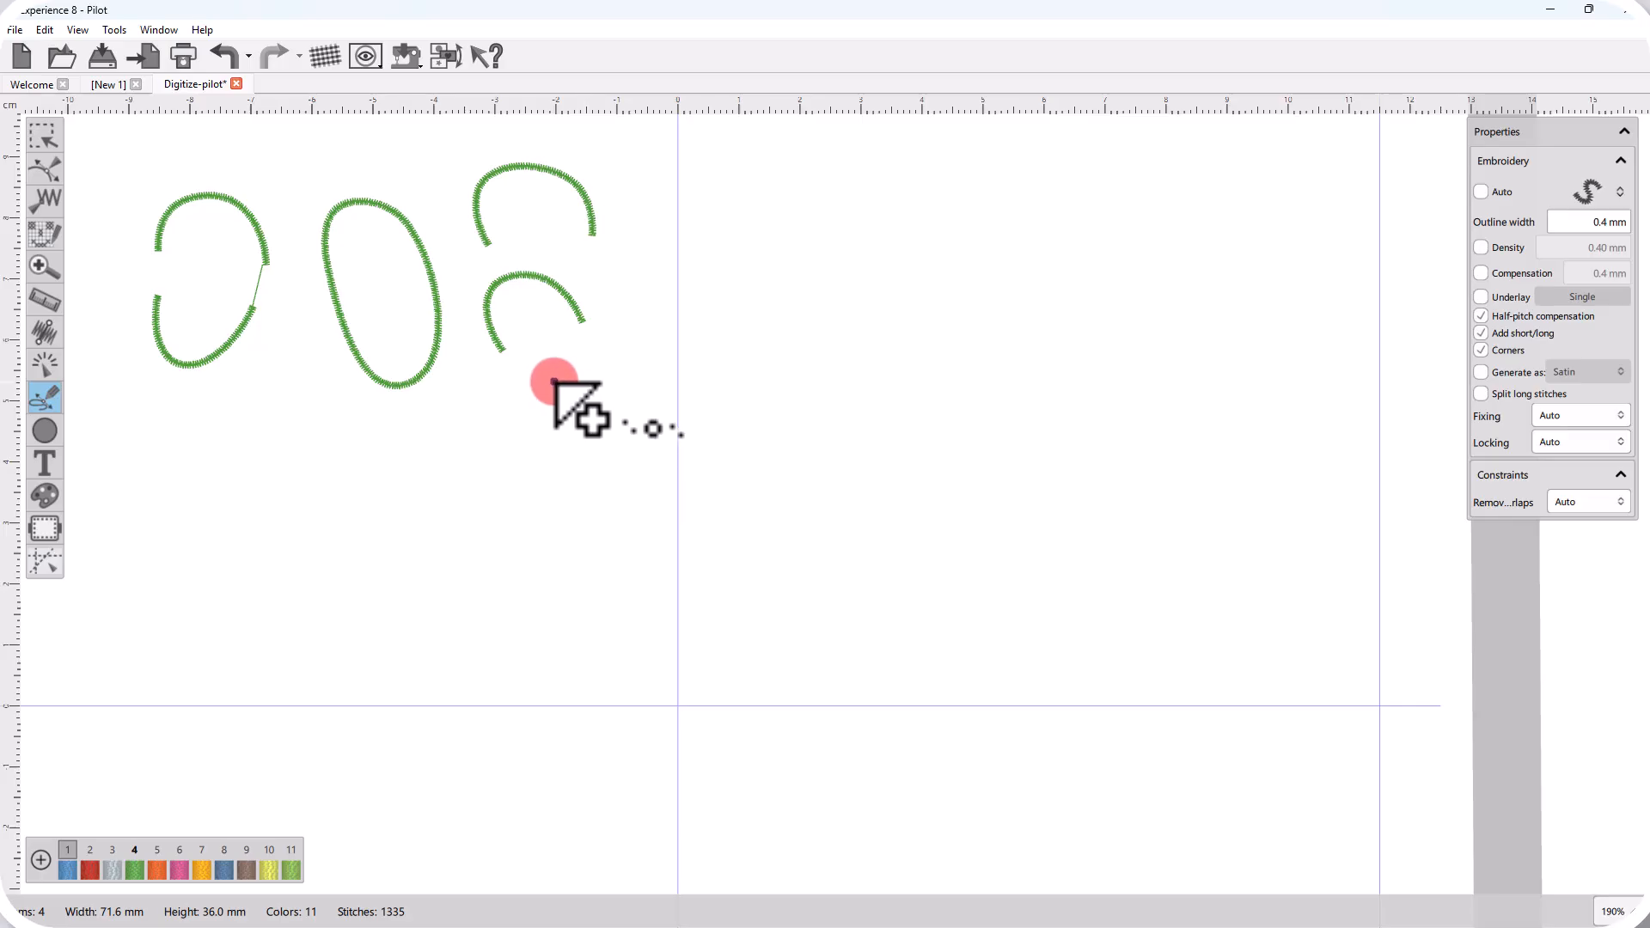
key(Escape)
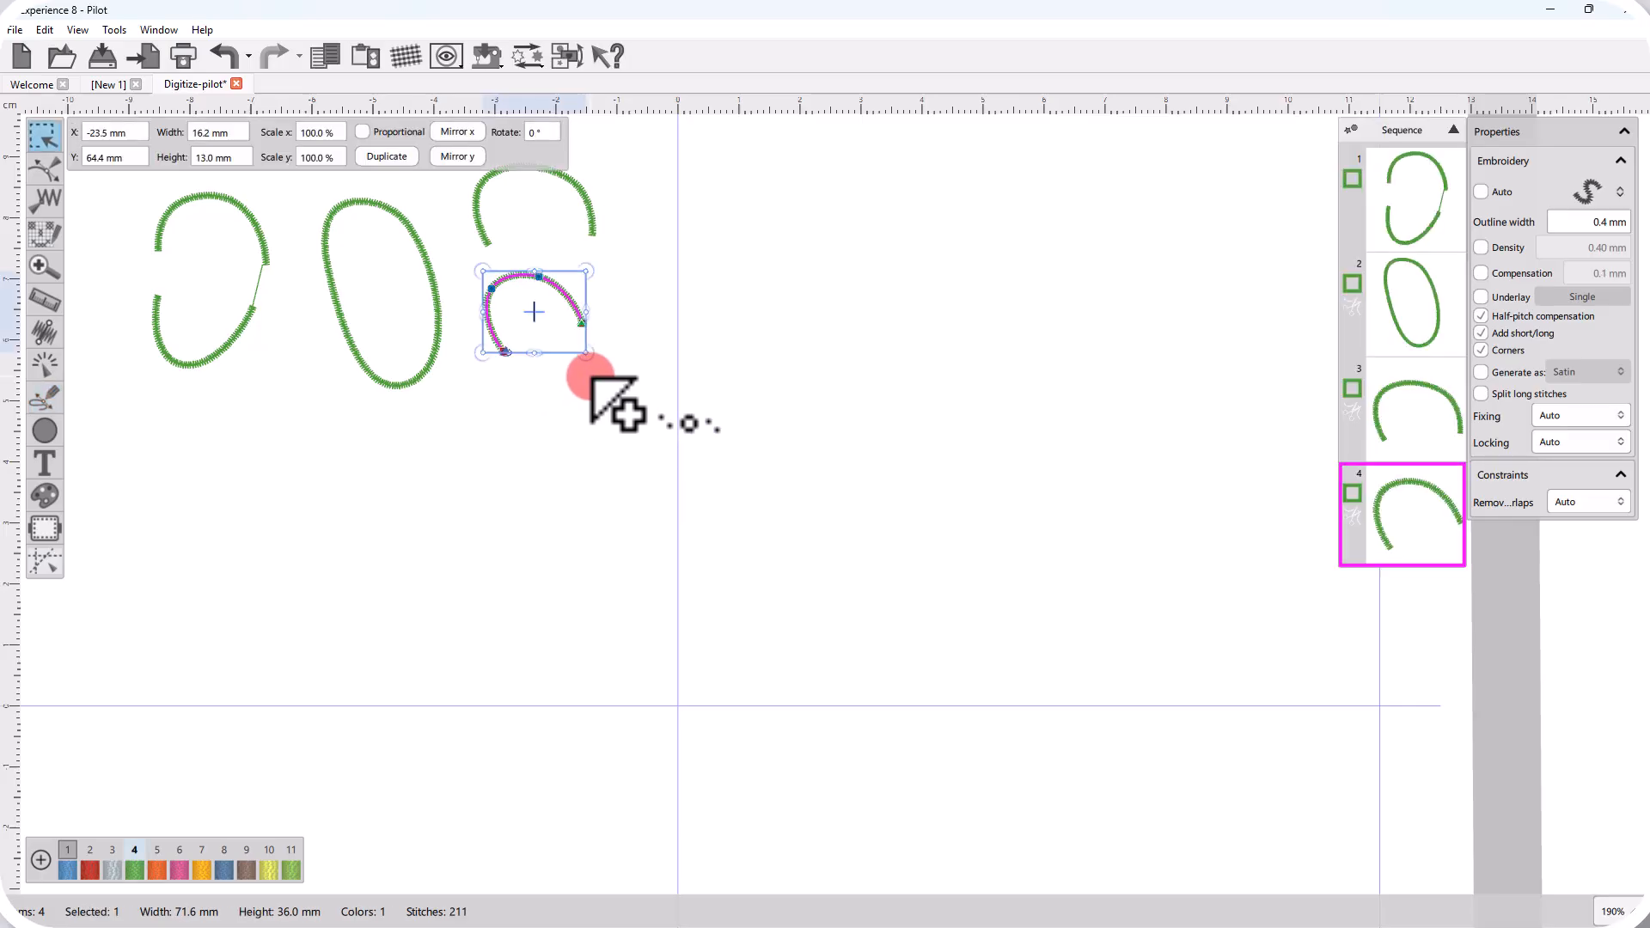
click(591, 378)
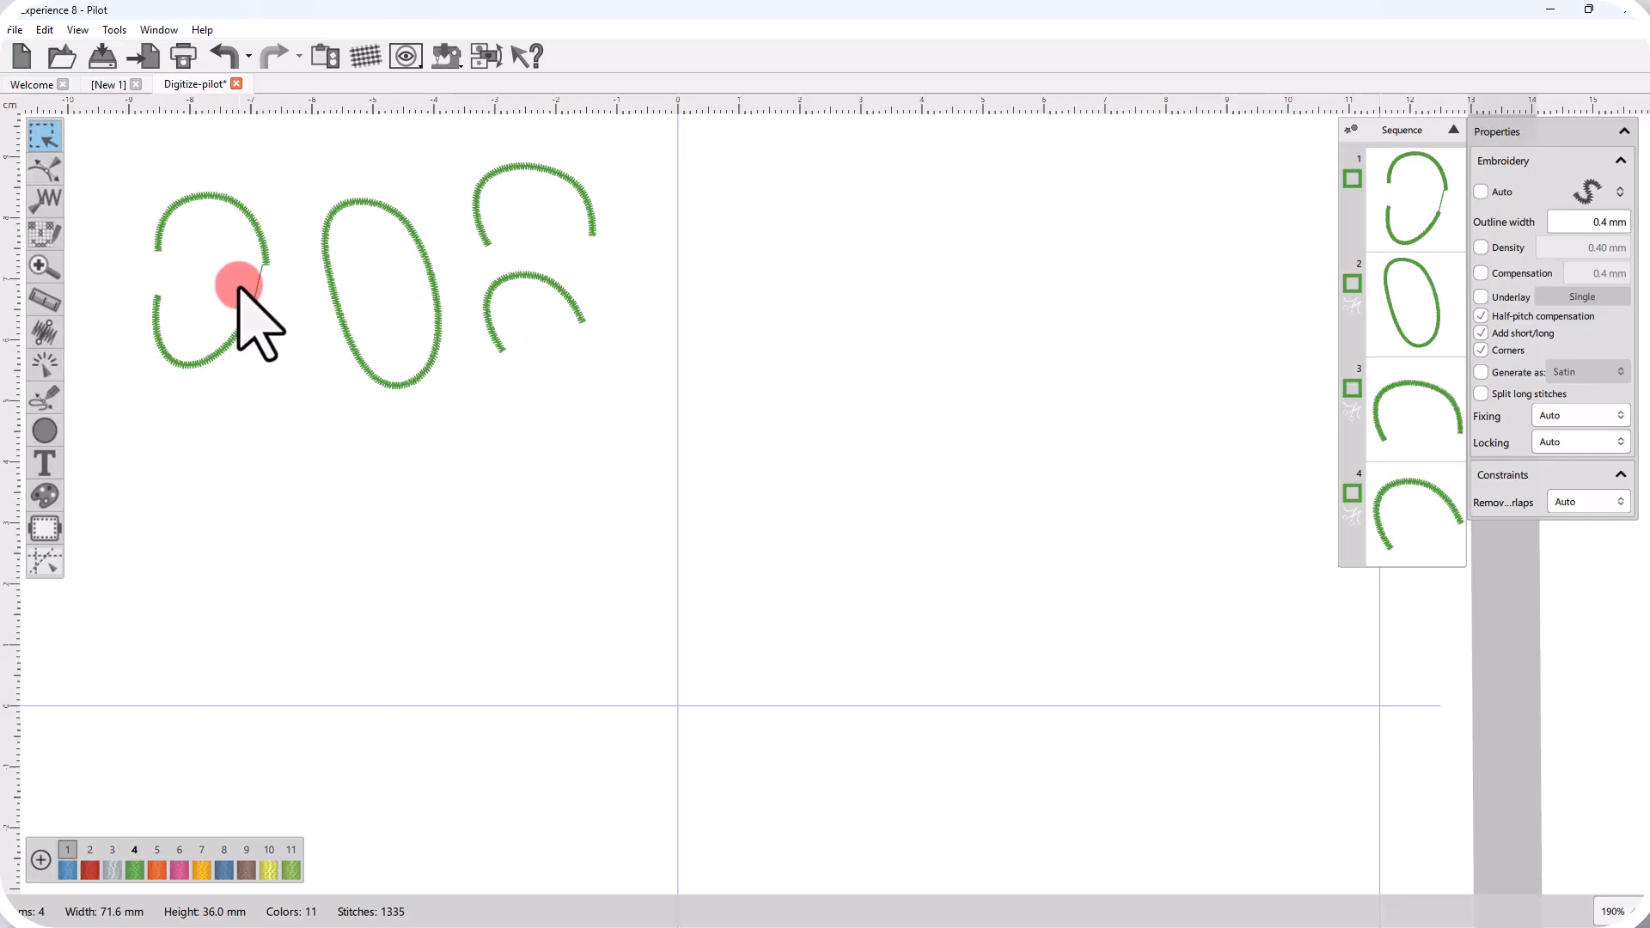
scroll(240, 293, up, 5)
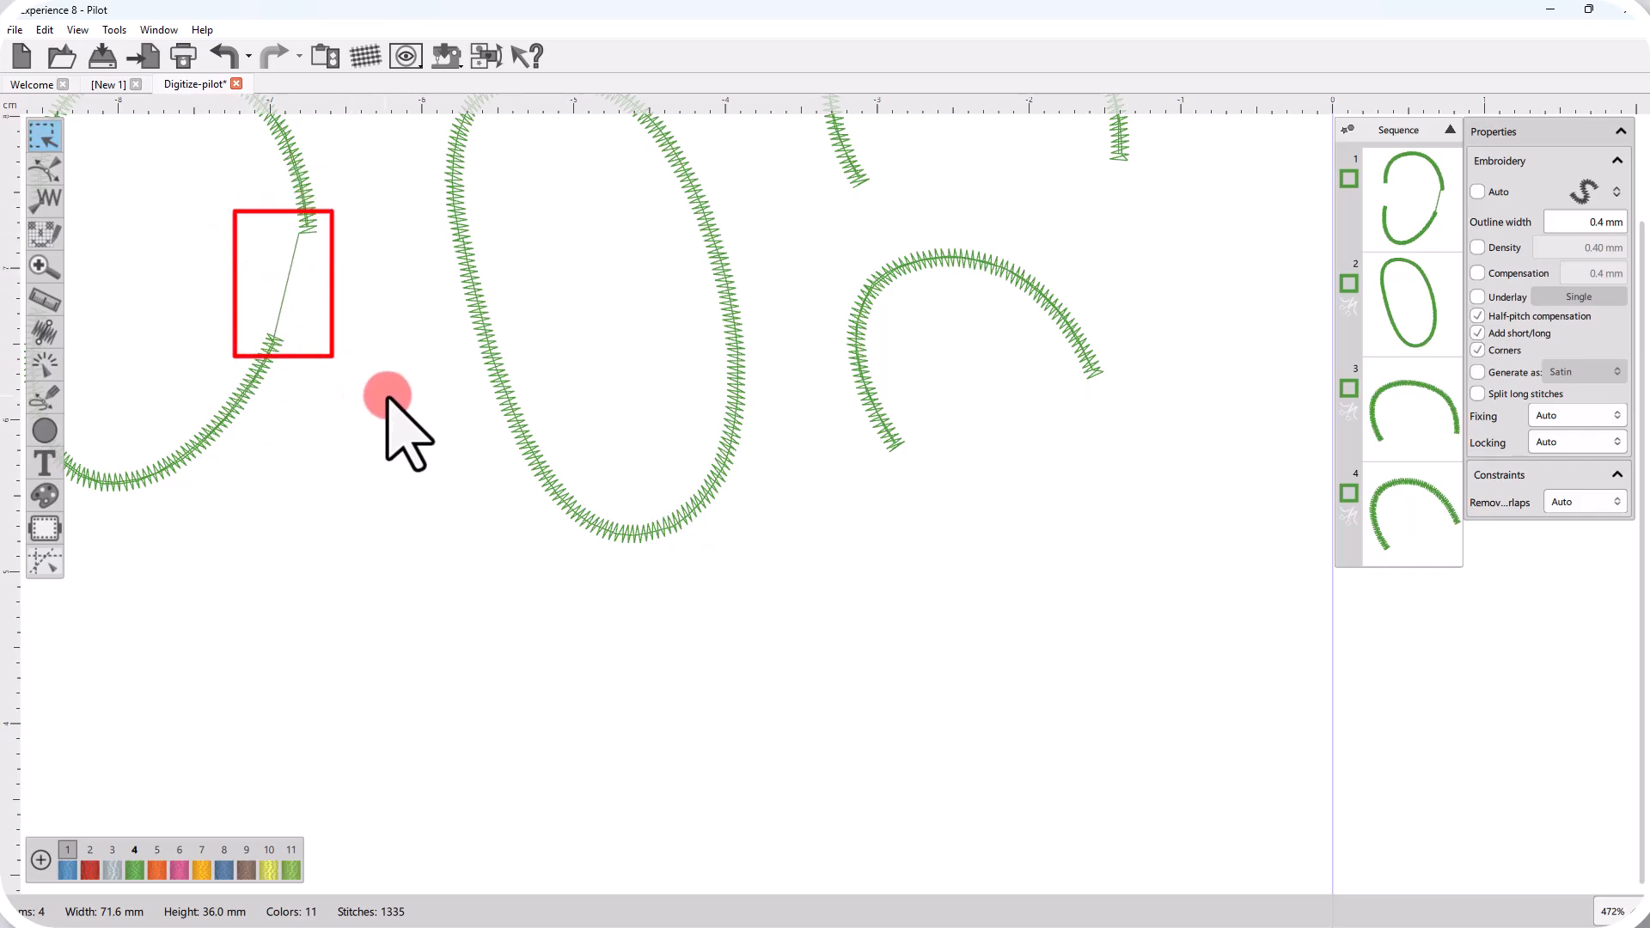
scroll(387, 397, down, 4)
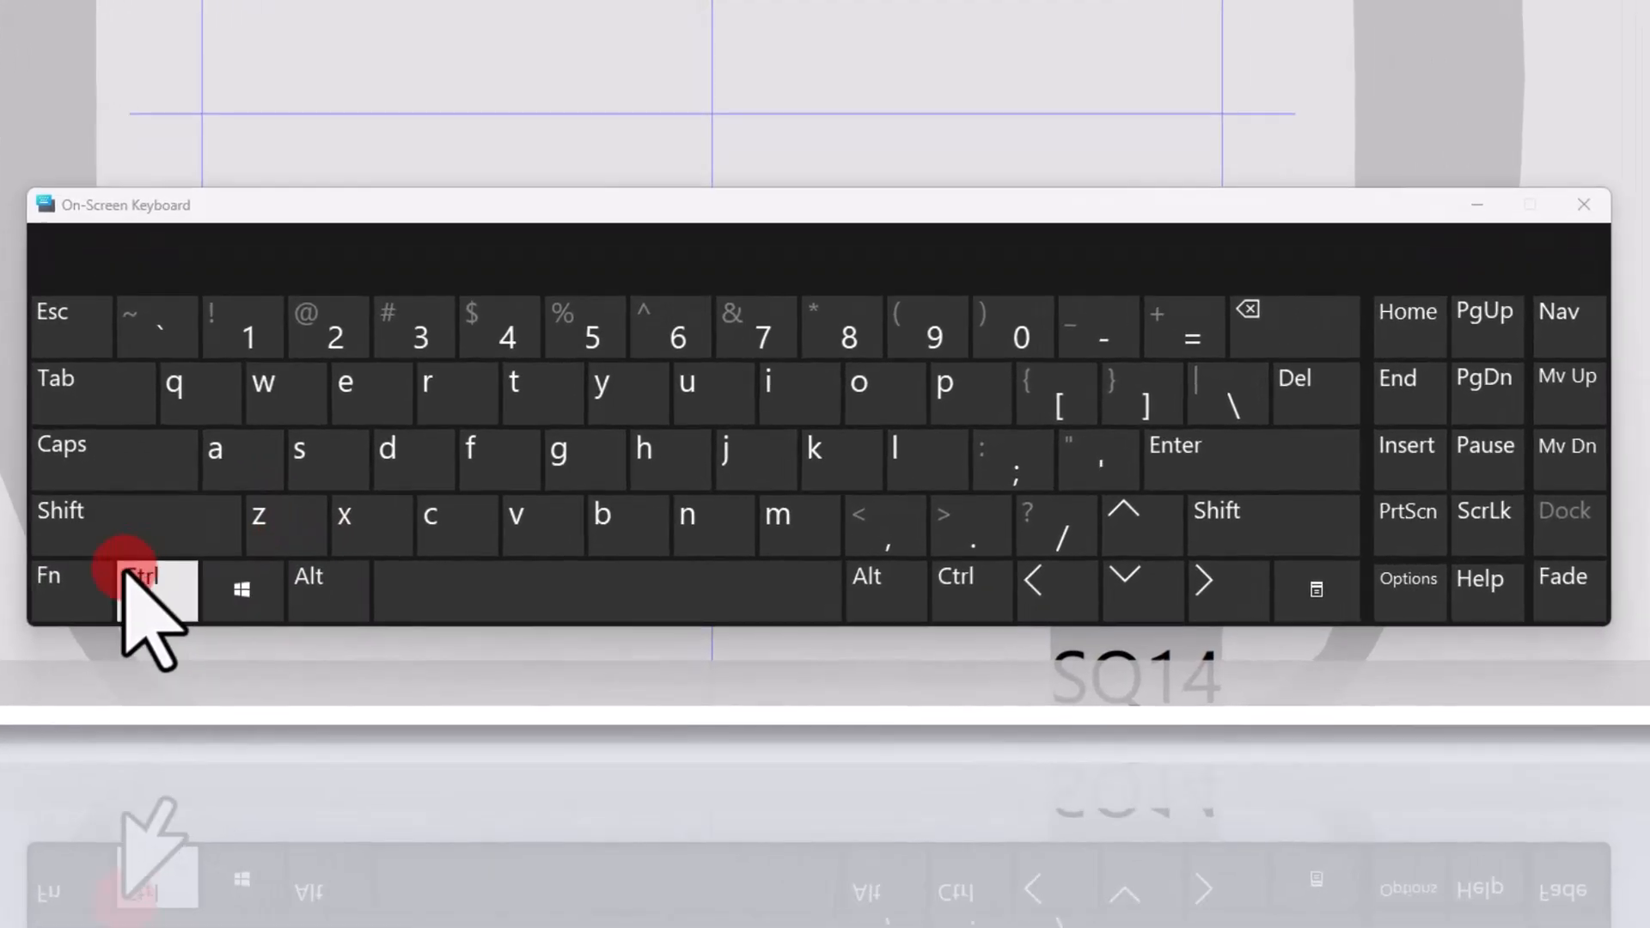
click(141, 679)
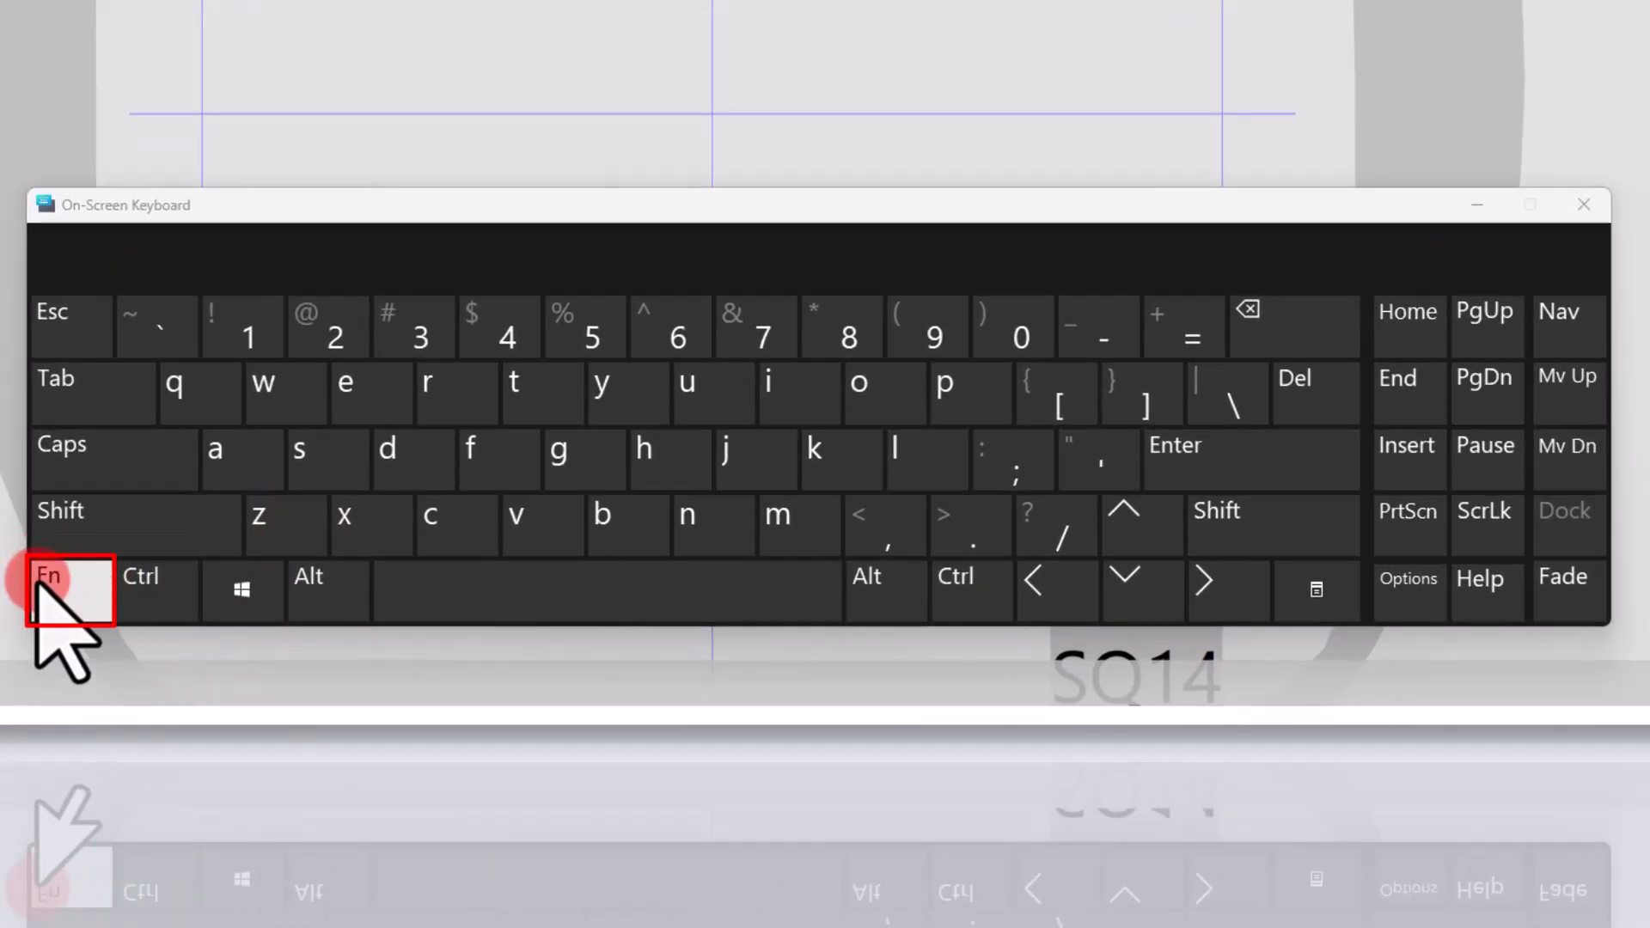
click(50, 586)
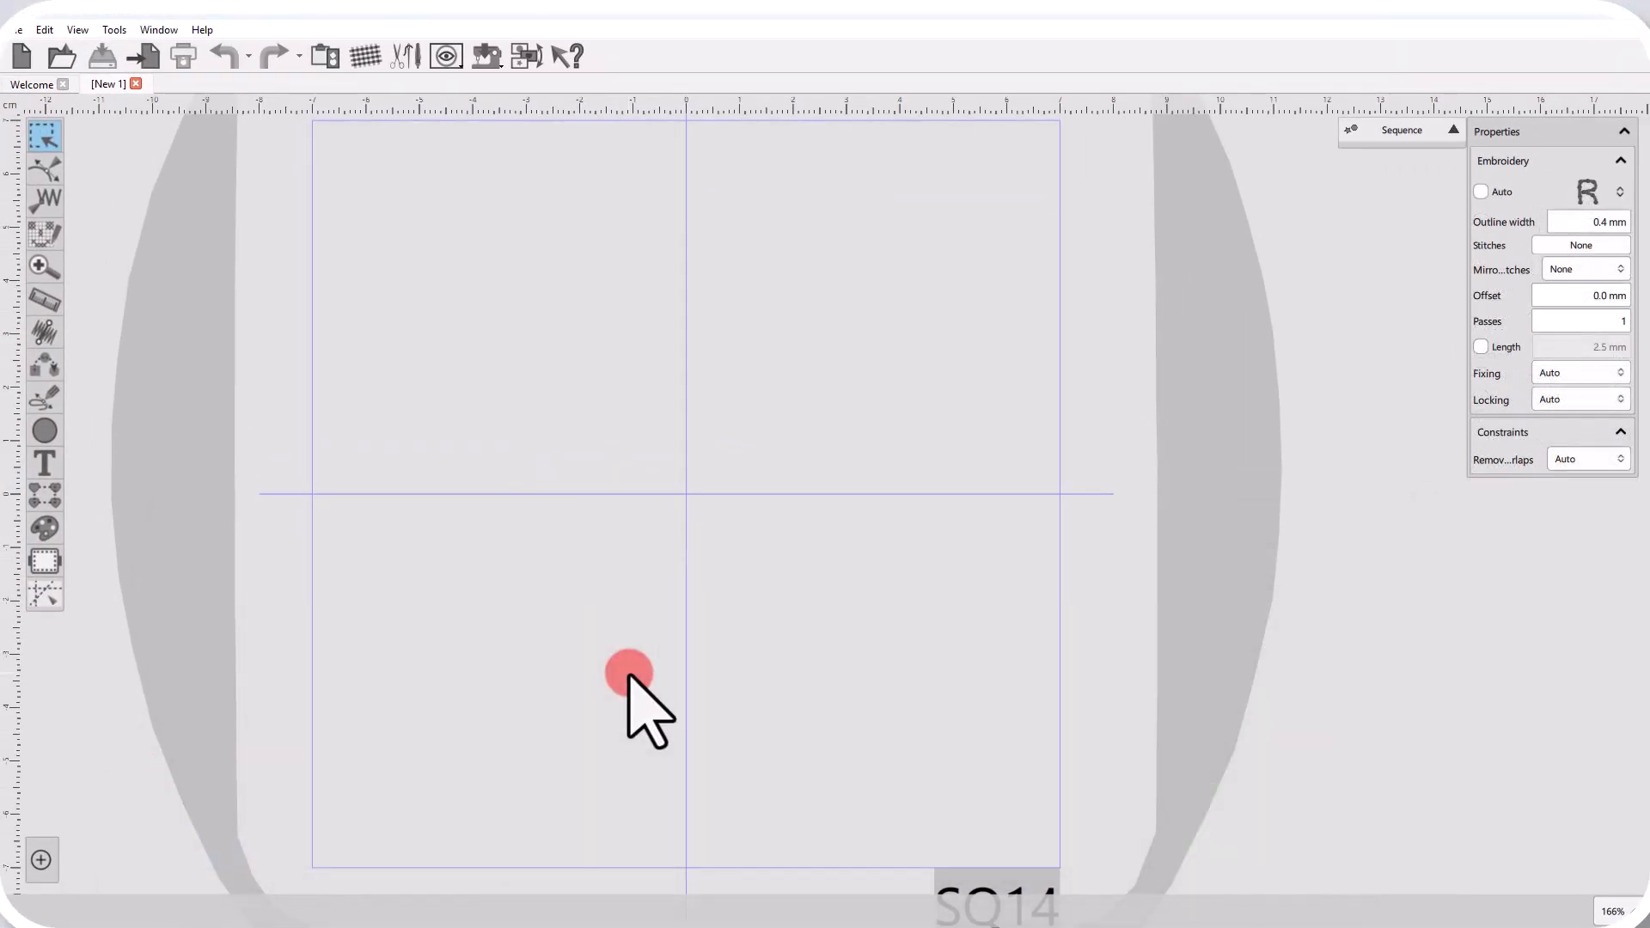
Digitize a small curved outline through a few points in the upper left of the hoop with the running stitch type
key(F3)
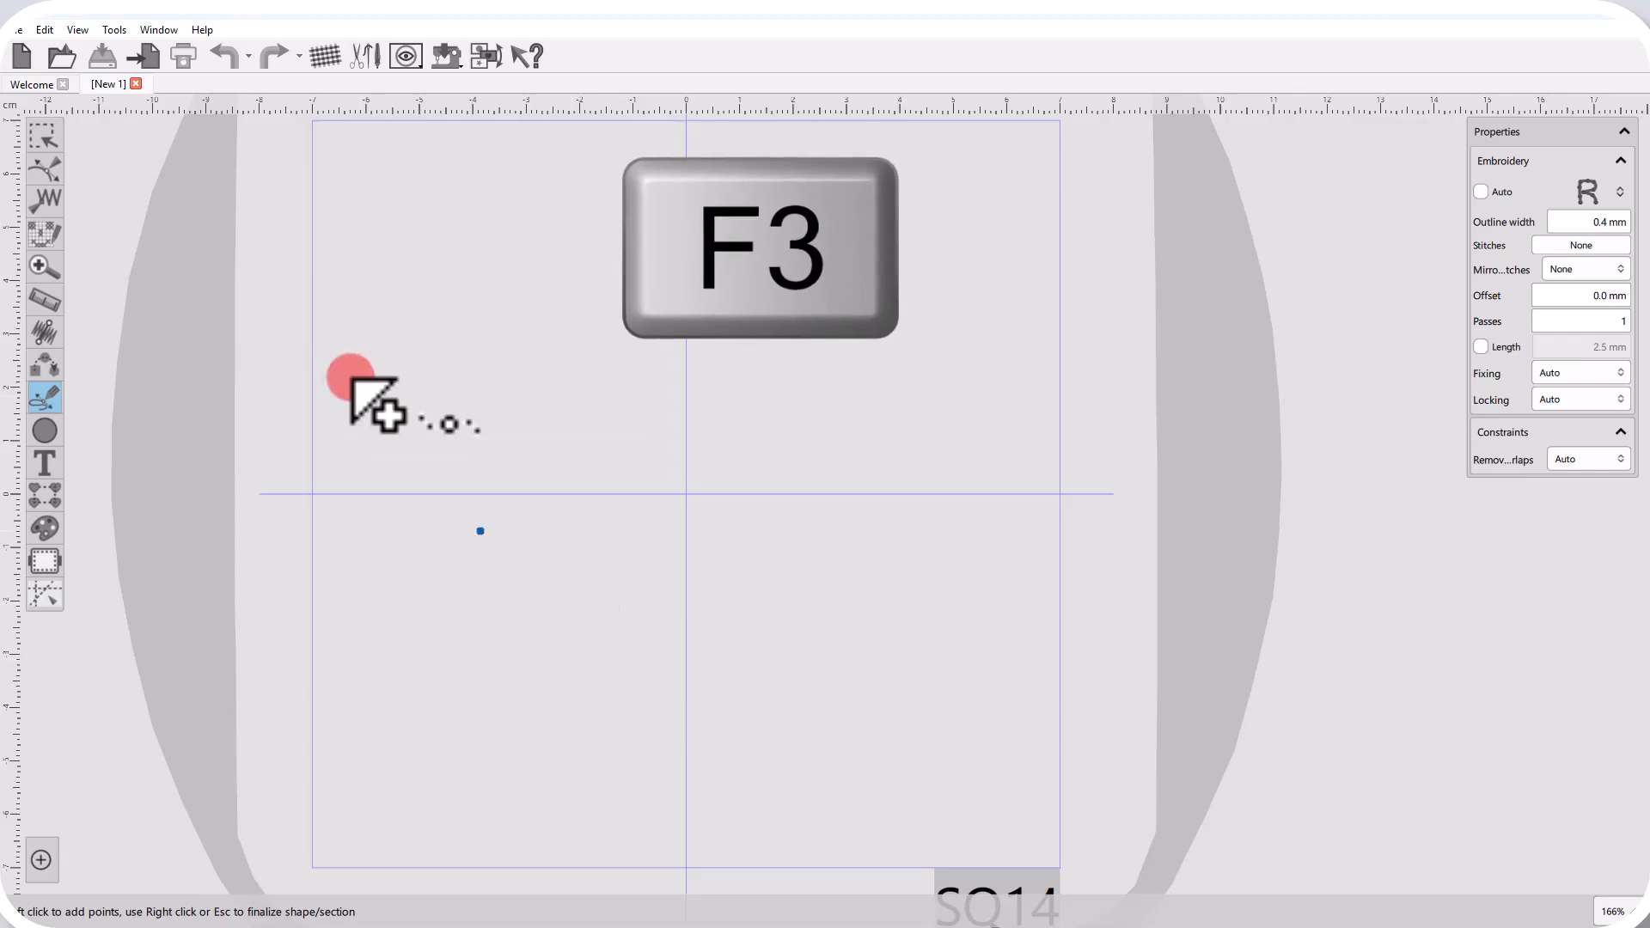
click(386, 401)
click(576, 400)
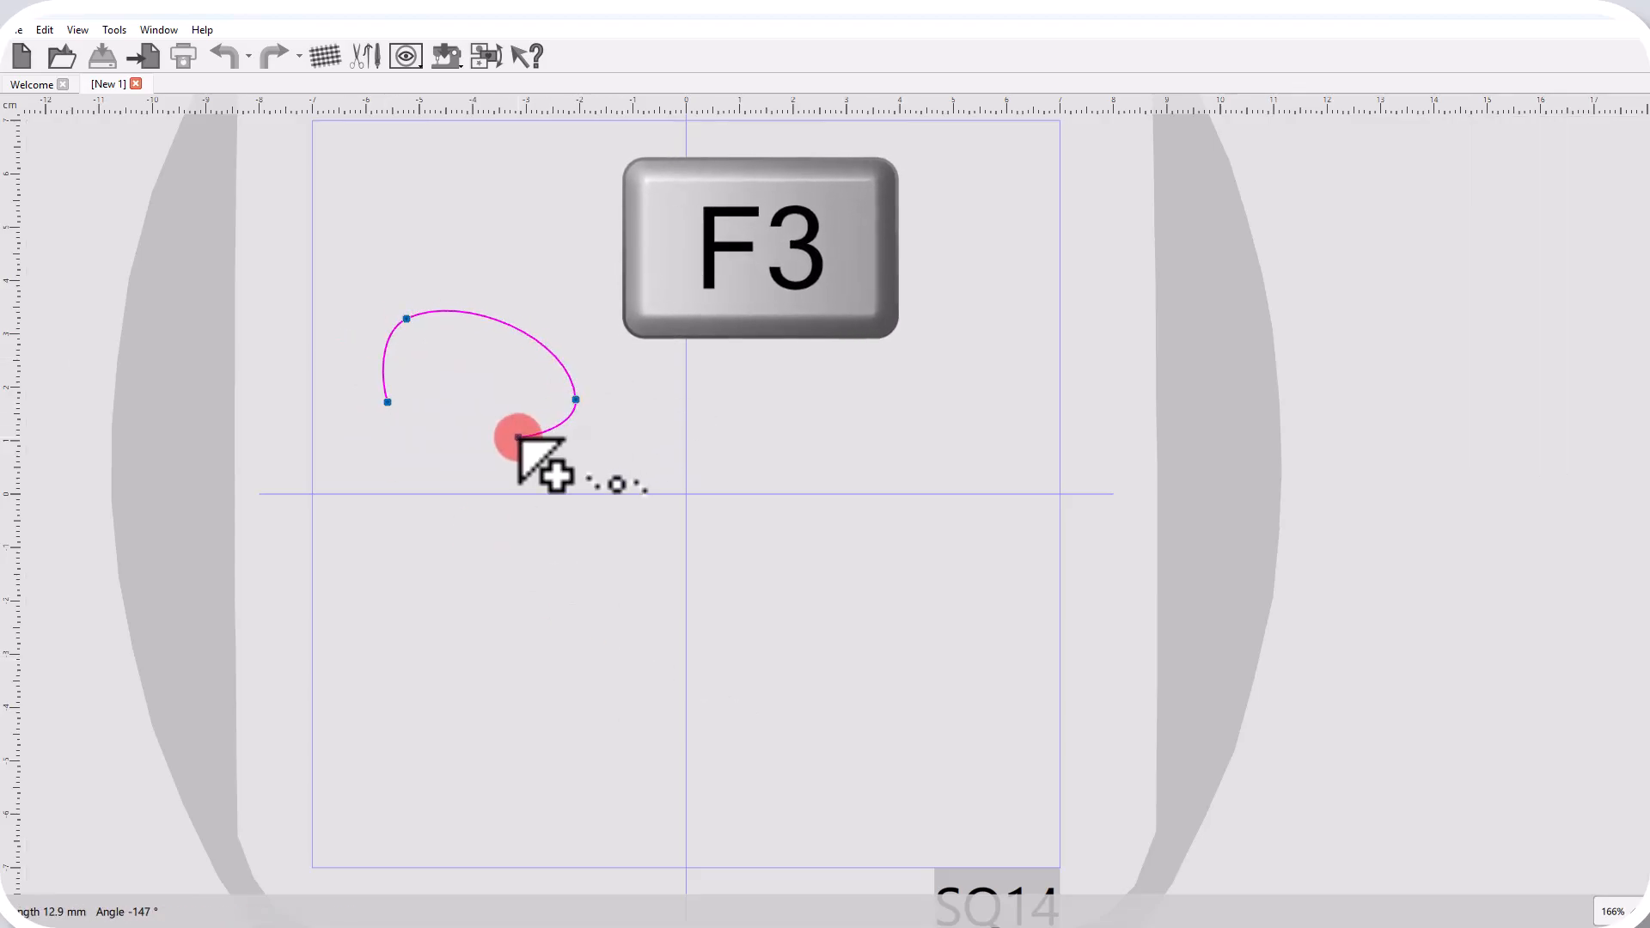
right_click(521, 455)
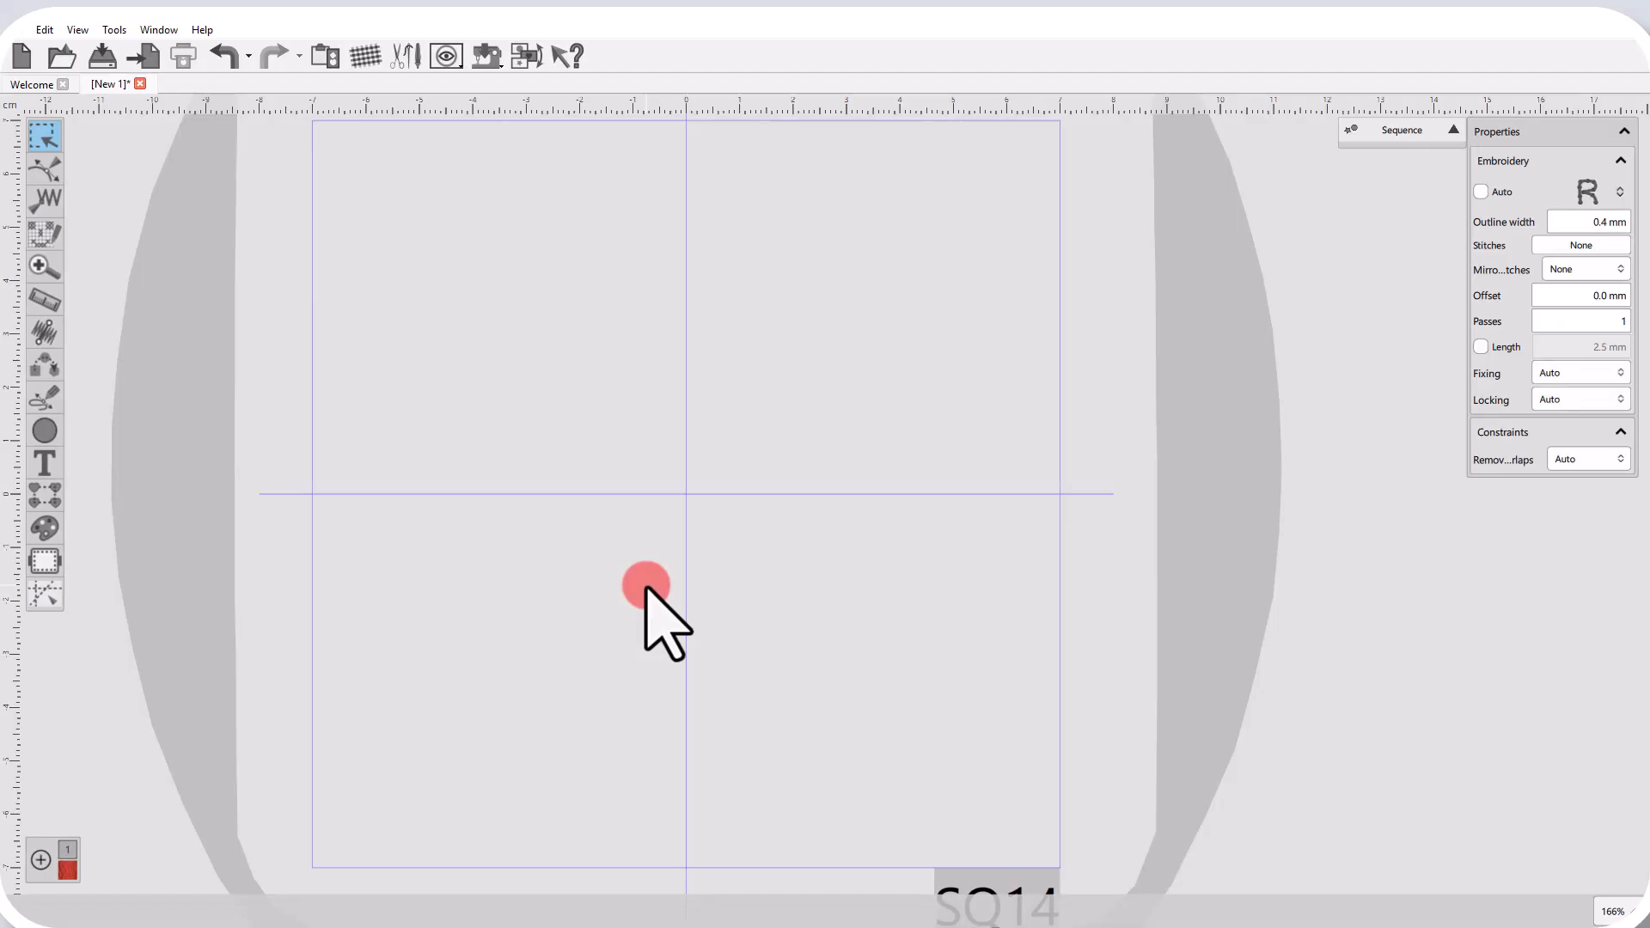
Pair-point digitize a black satin column about 36 by 45 mm through three point pairs in the hoop's upper left, and finalize it
key(F4)
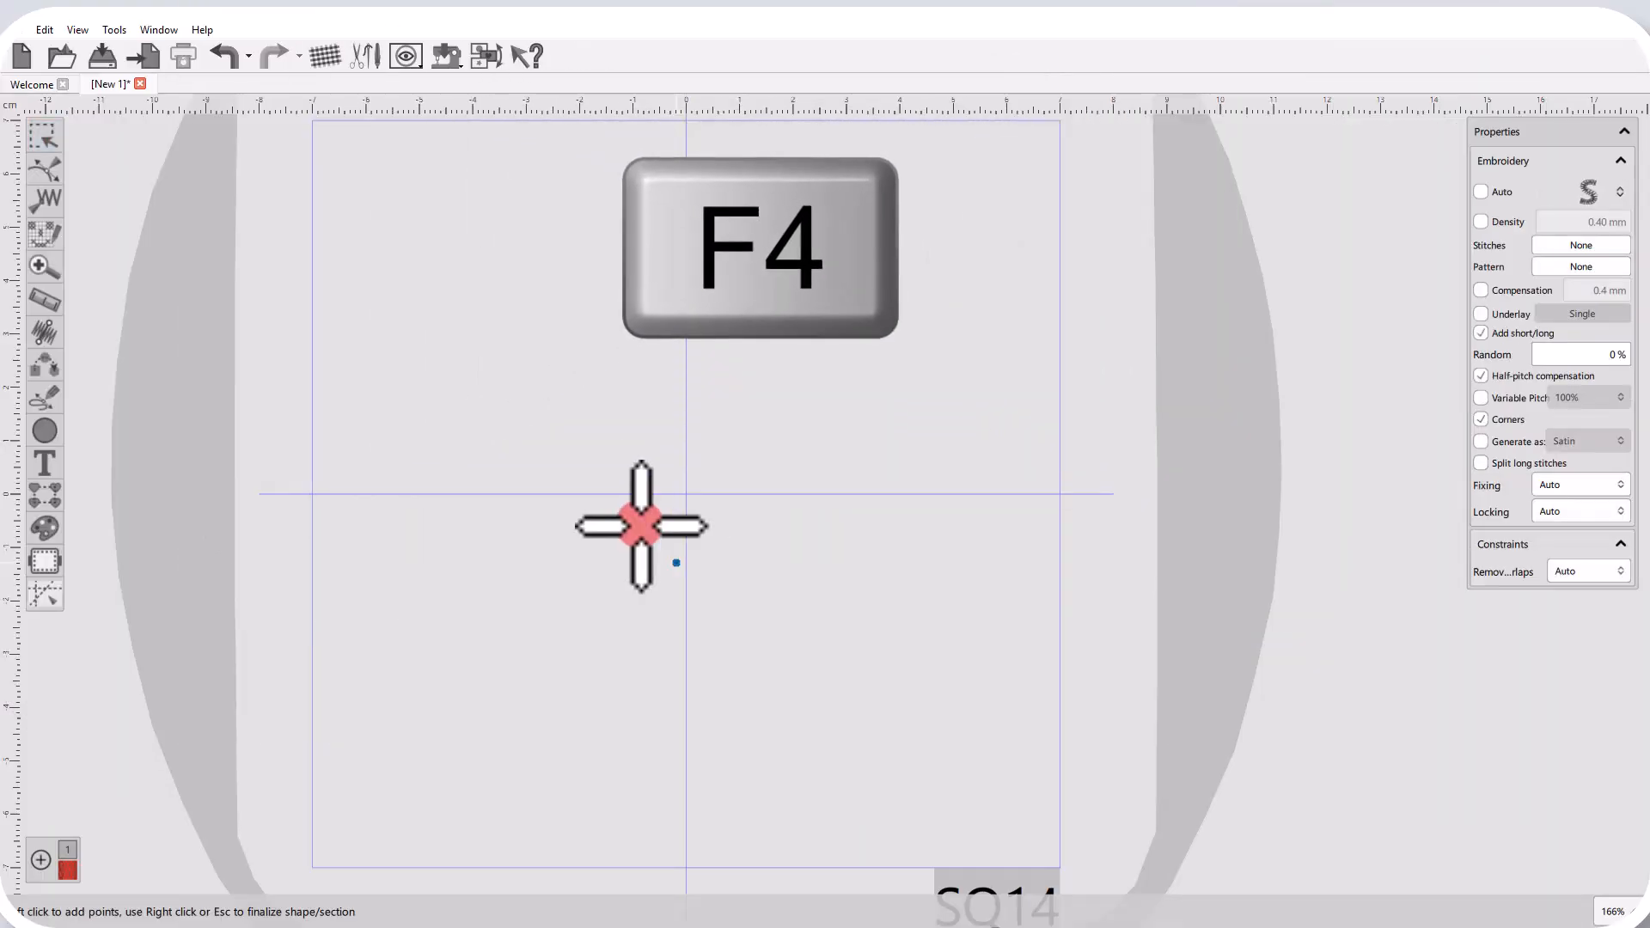
click(423, 202)
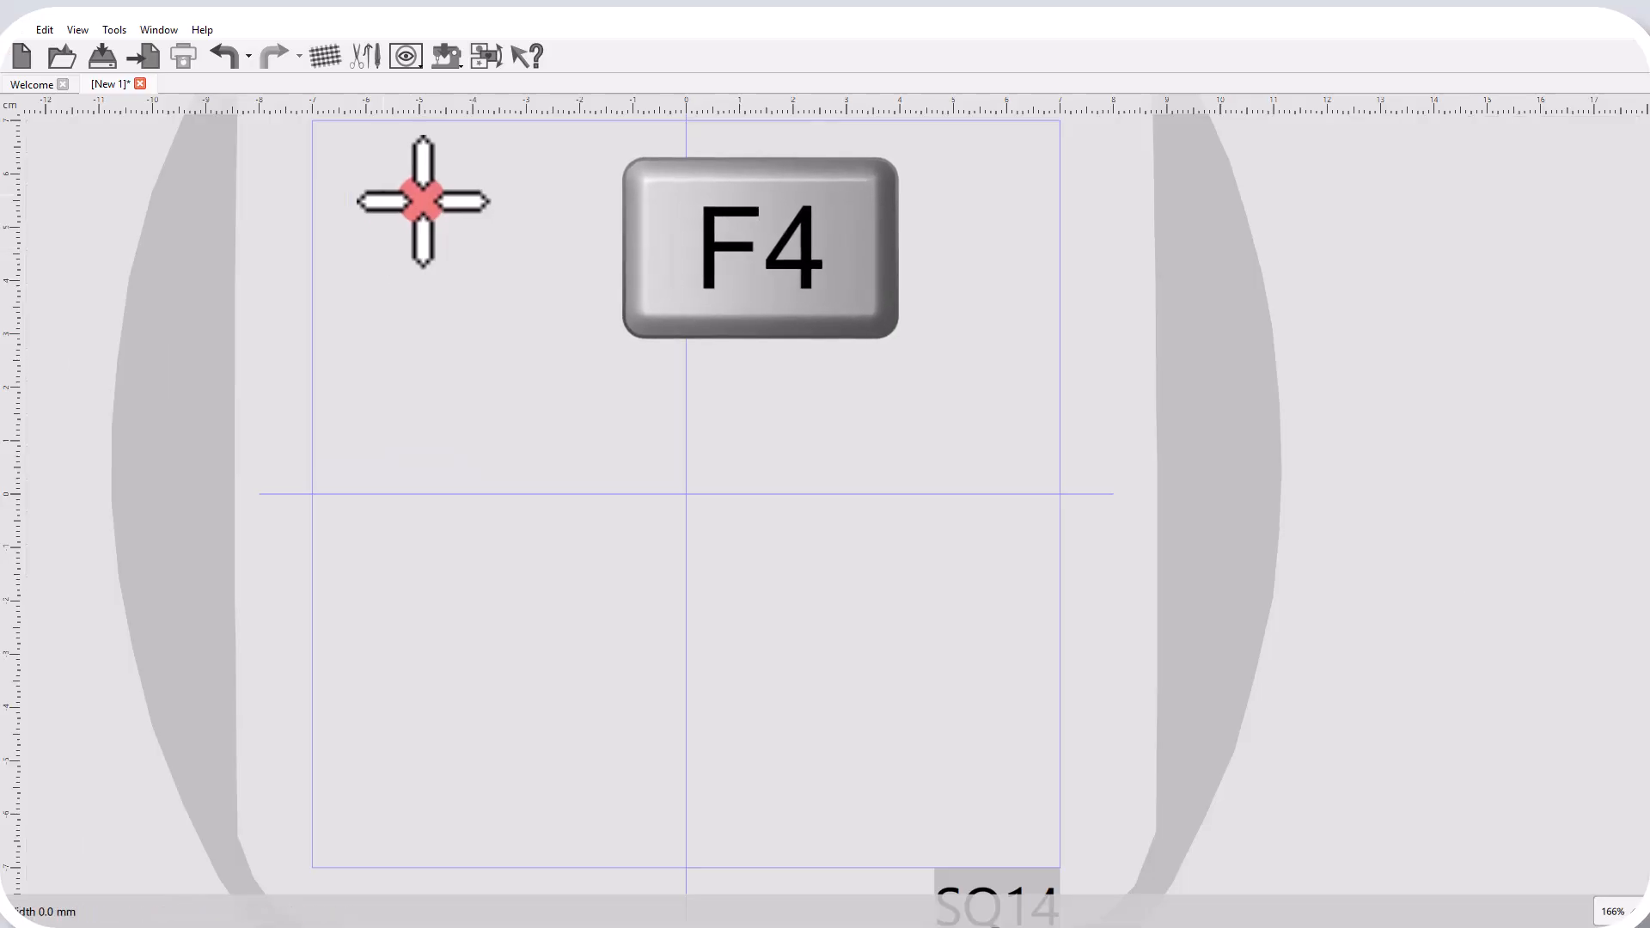
click(458, 295)
click(555, 303)
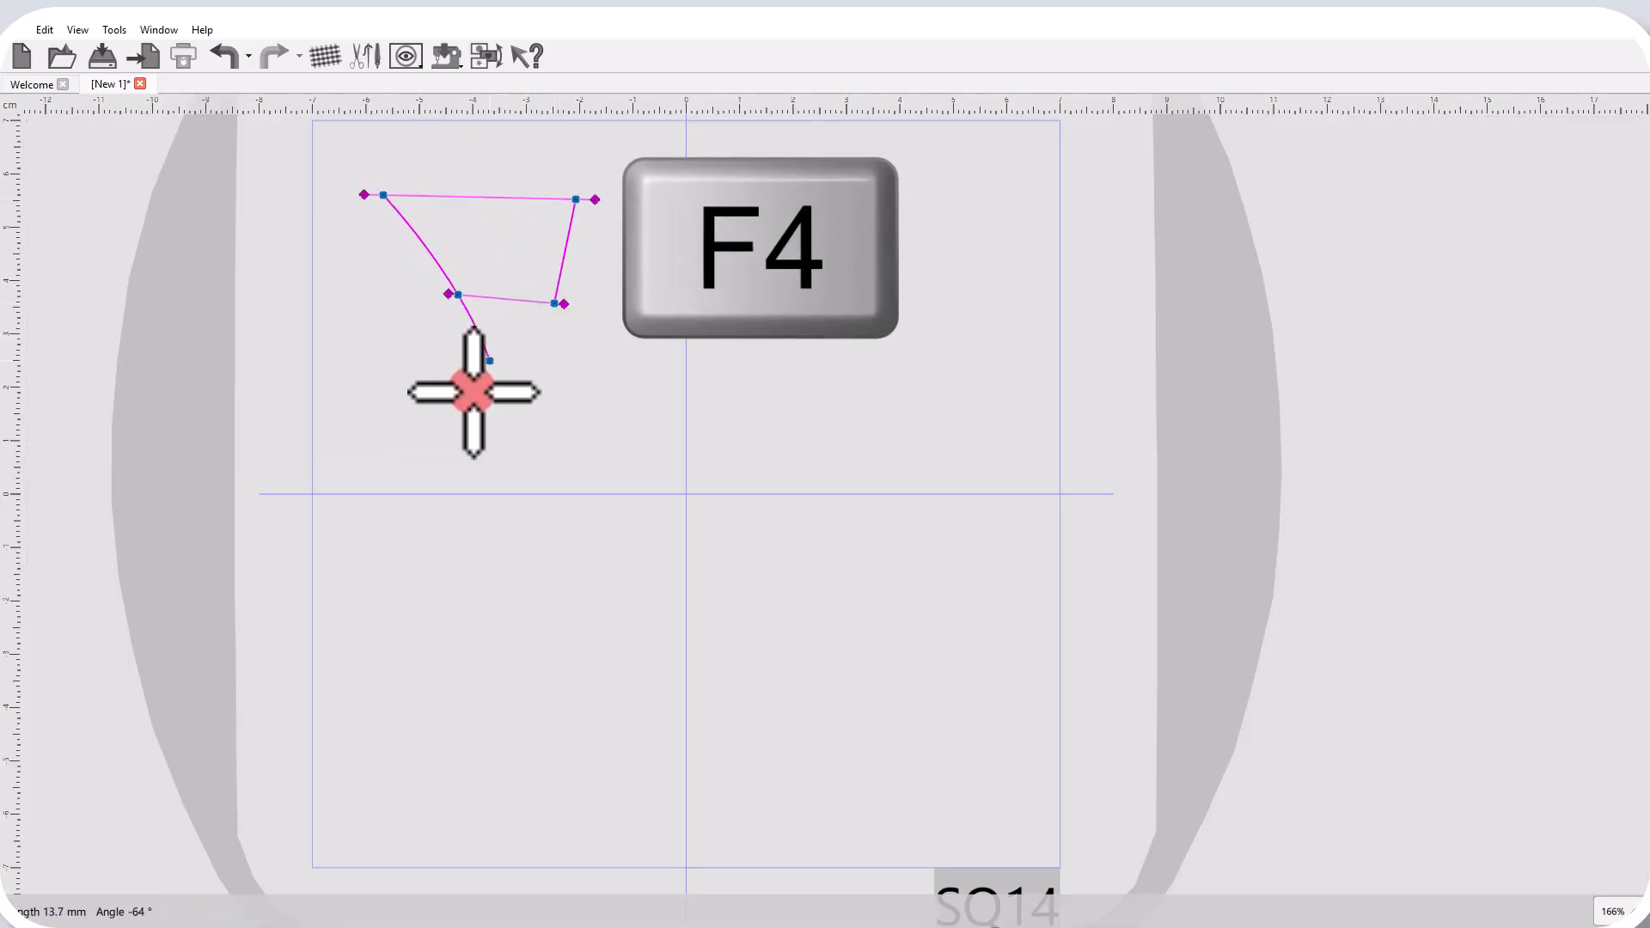
click(462, 416)
right_click(563, 437)
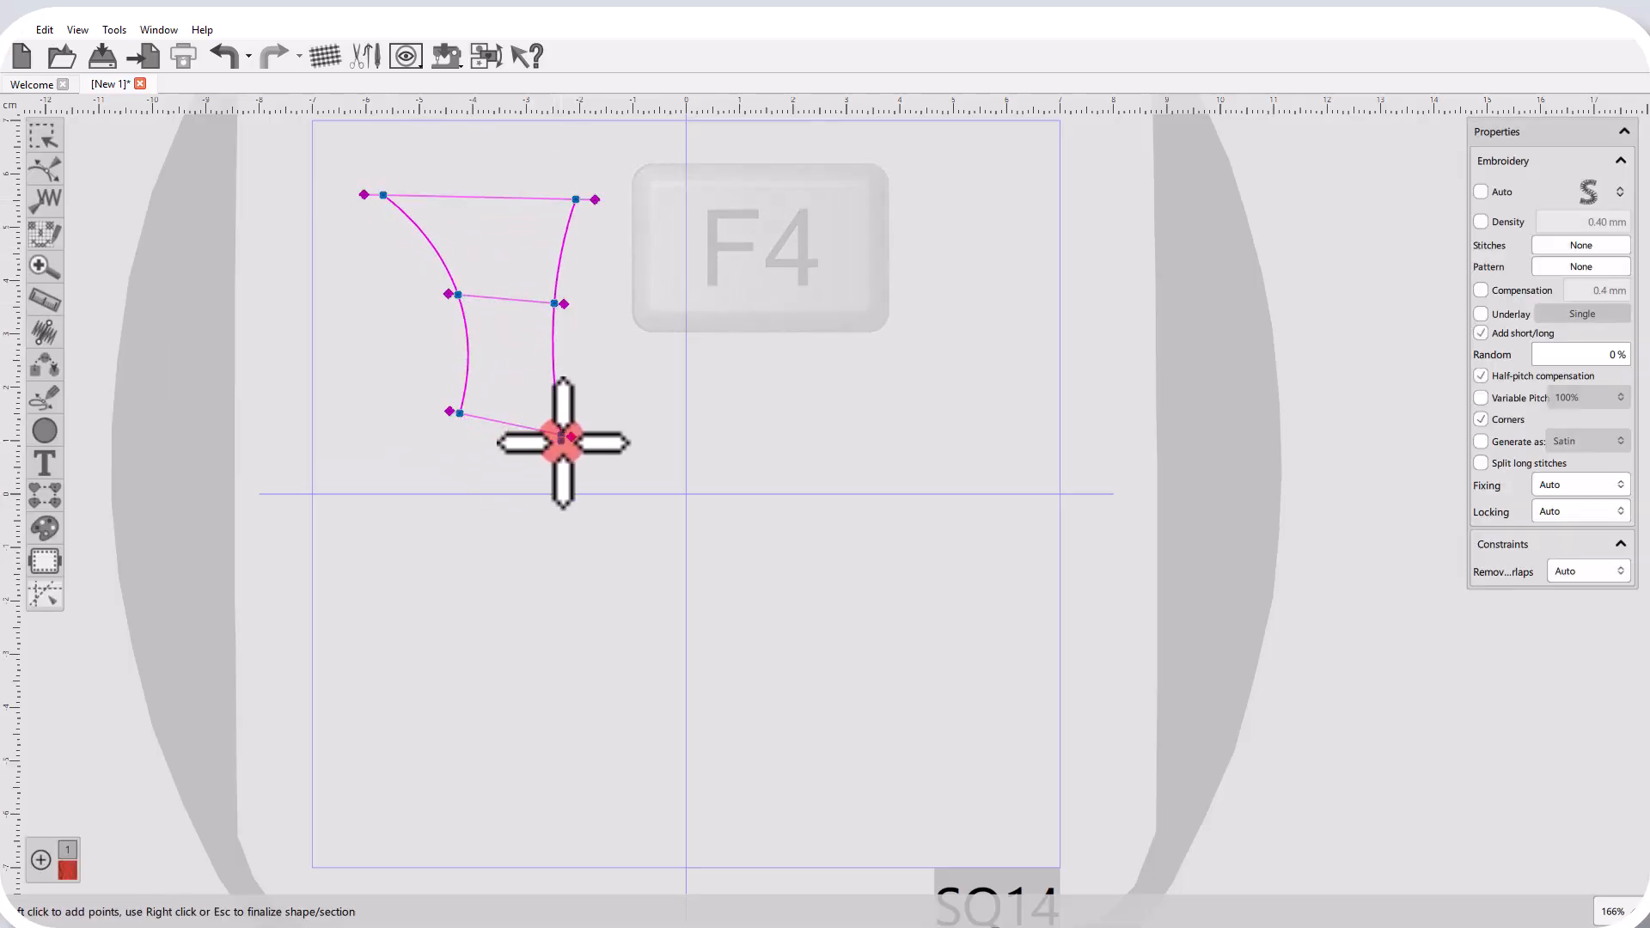
scroll(471, 246, up, 5)
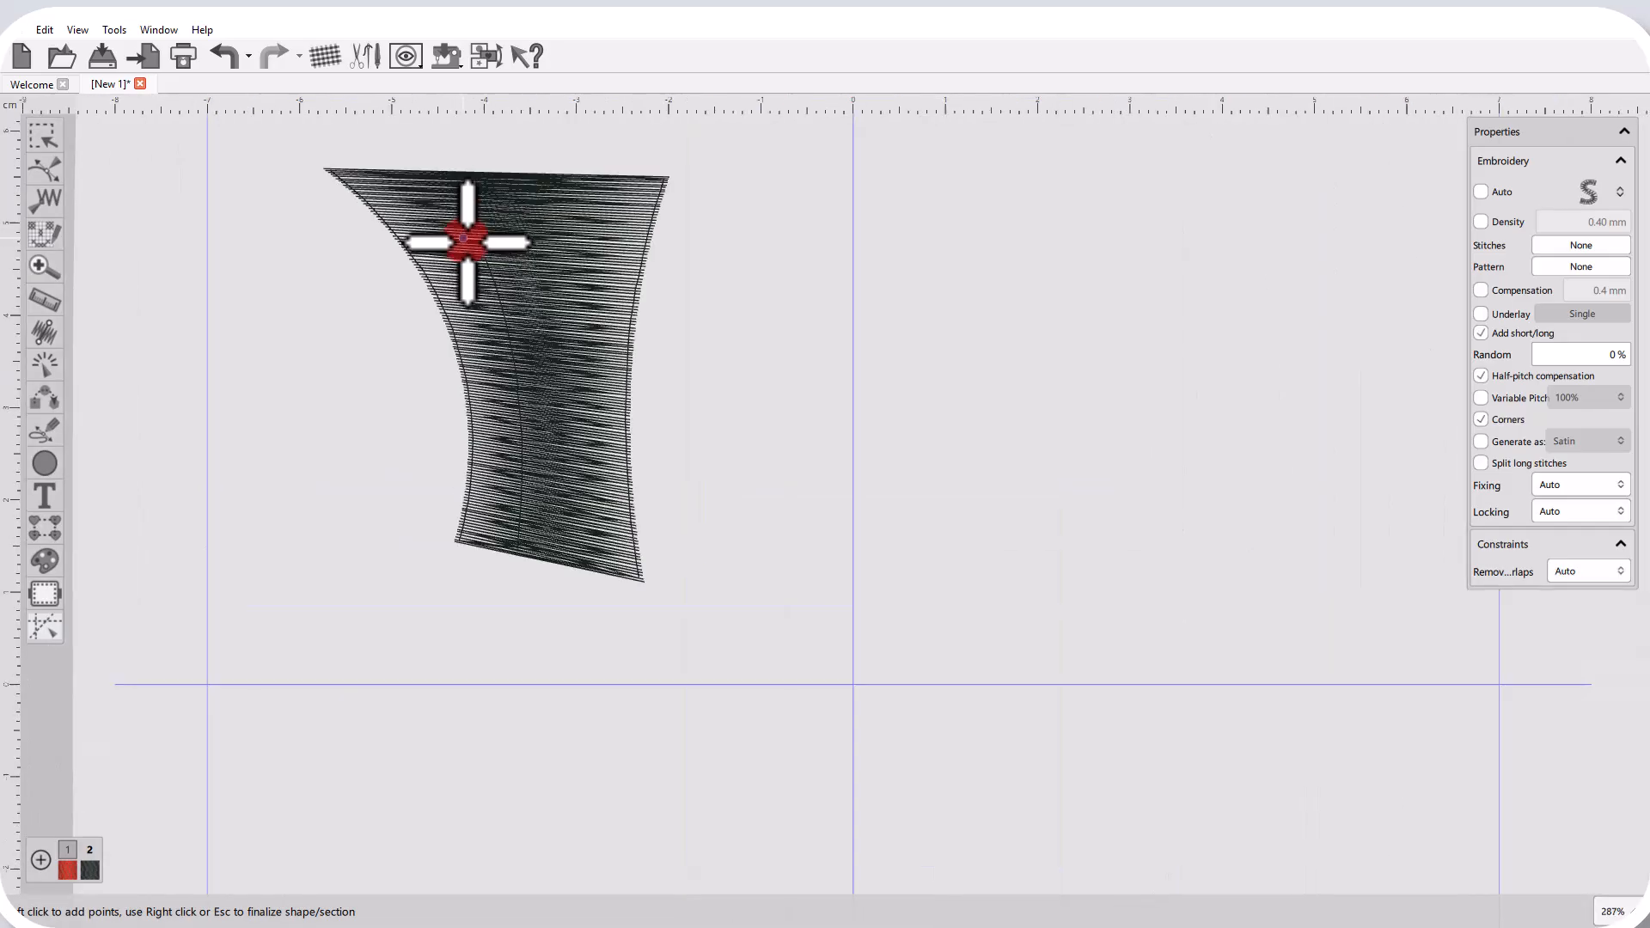
right_click(547, 386)
click(924, 494)
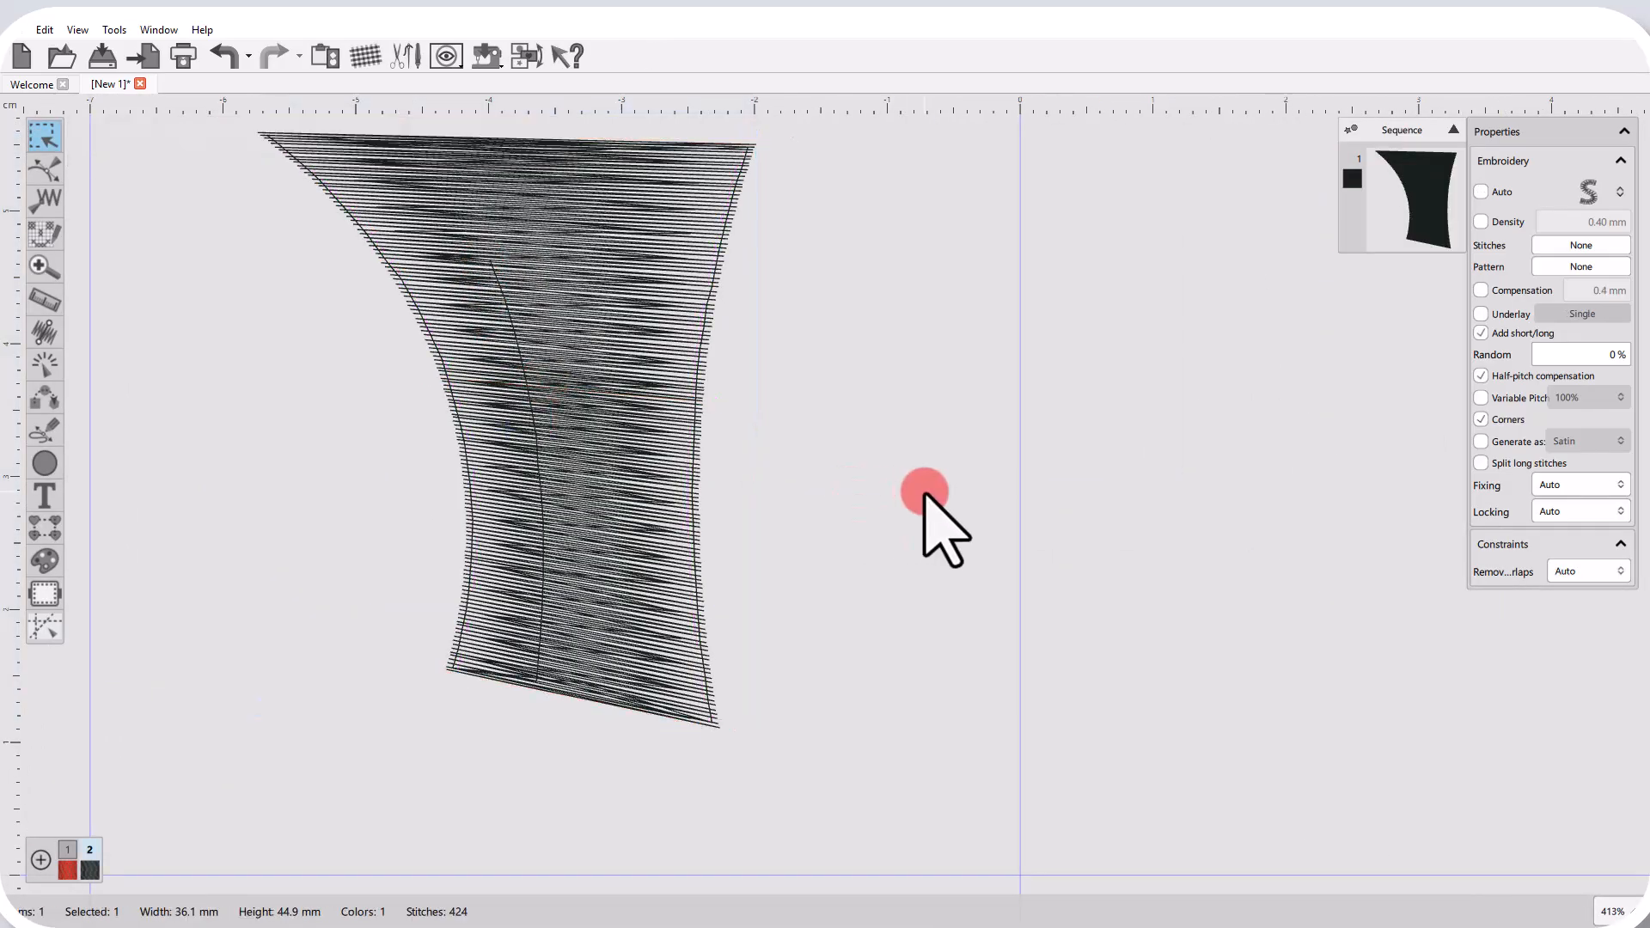
click(616, 477)
scroll(508, 462, down, 4)
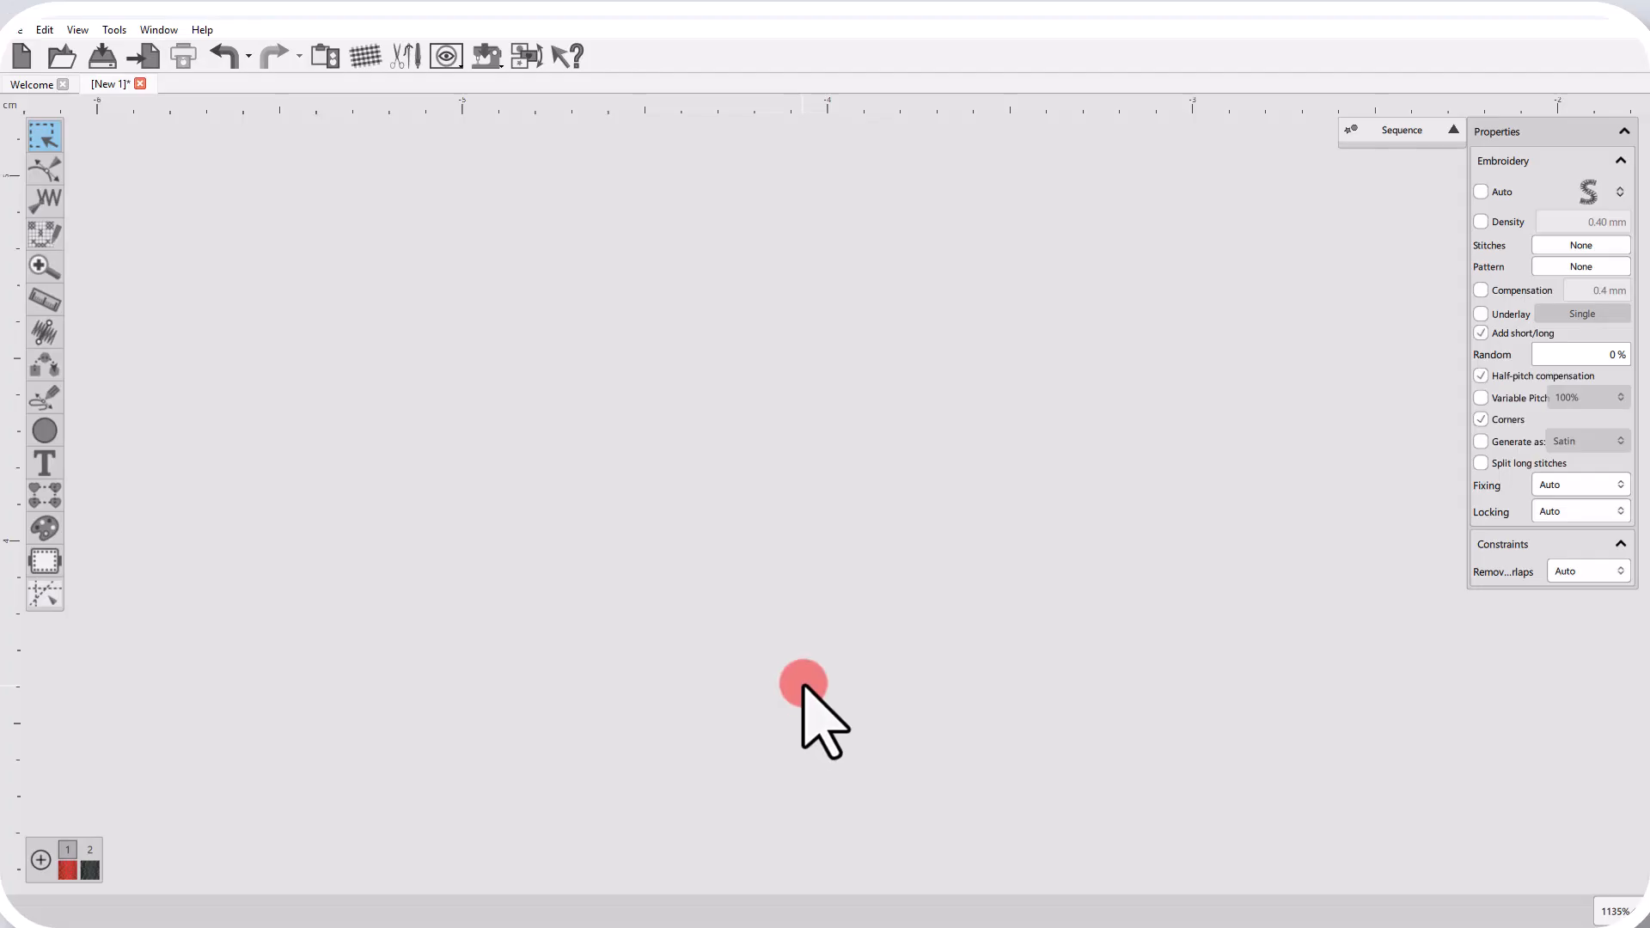
Digitize a narrow upright closed satin shape in color 1, about 4.4 by 14.2 mm, by tracing its rounded contour
key(shift+F4)
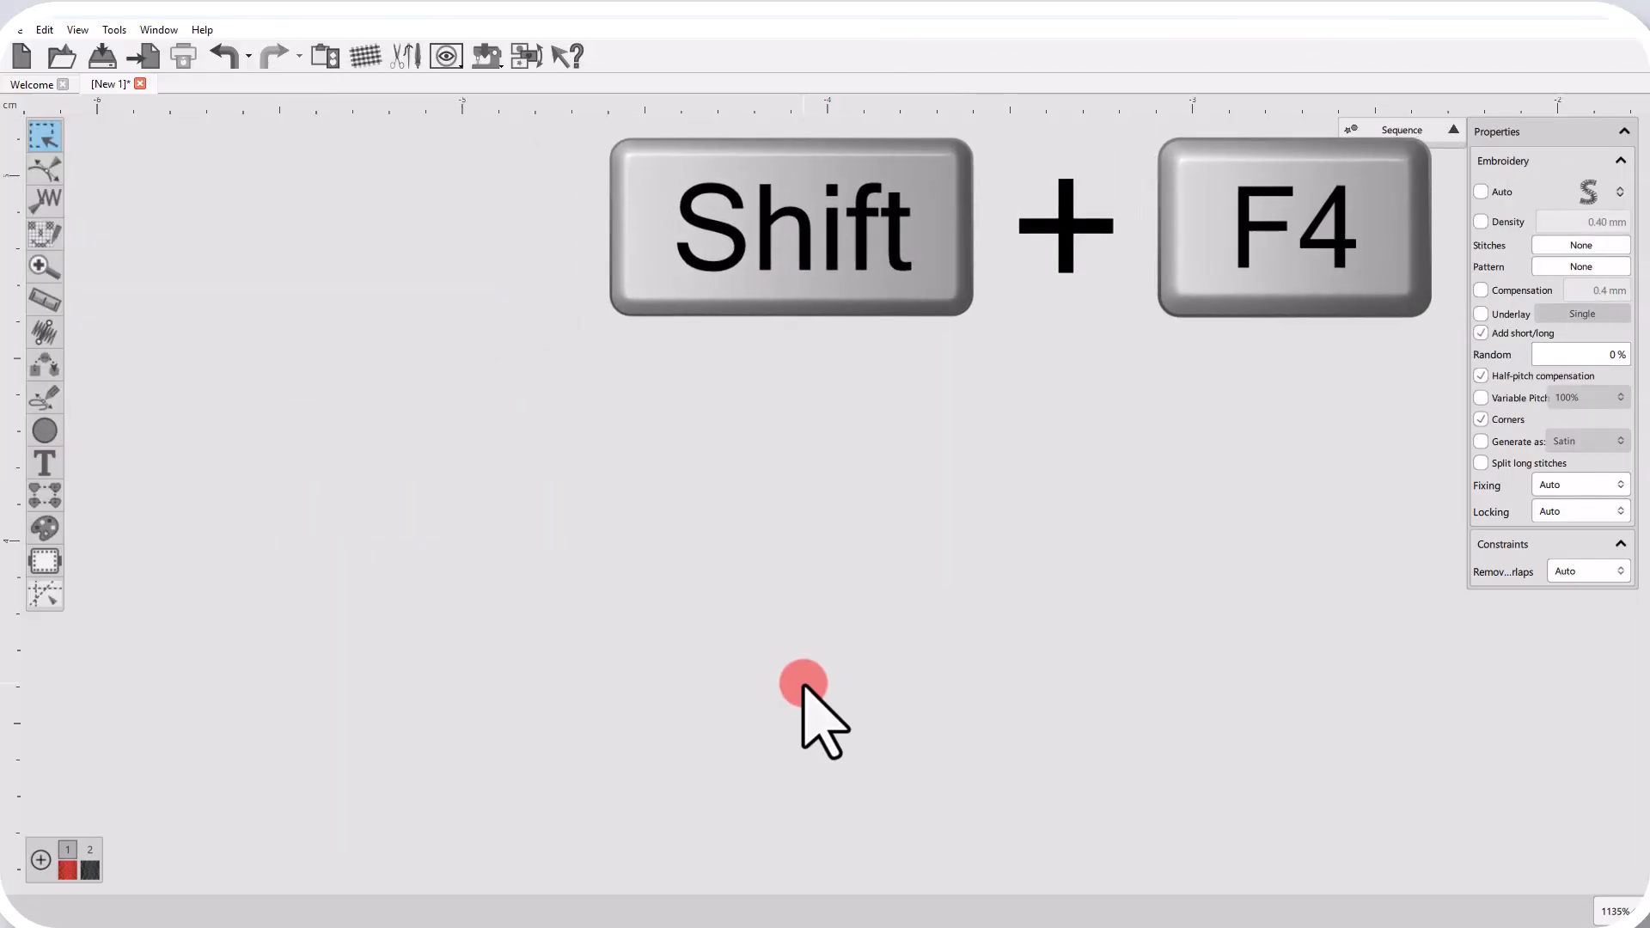
key(shift+F4)
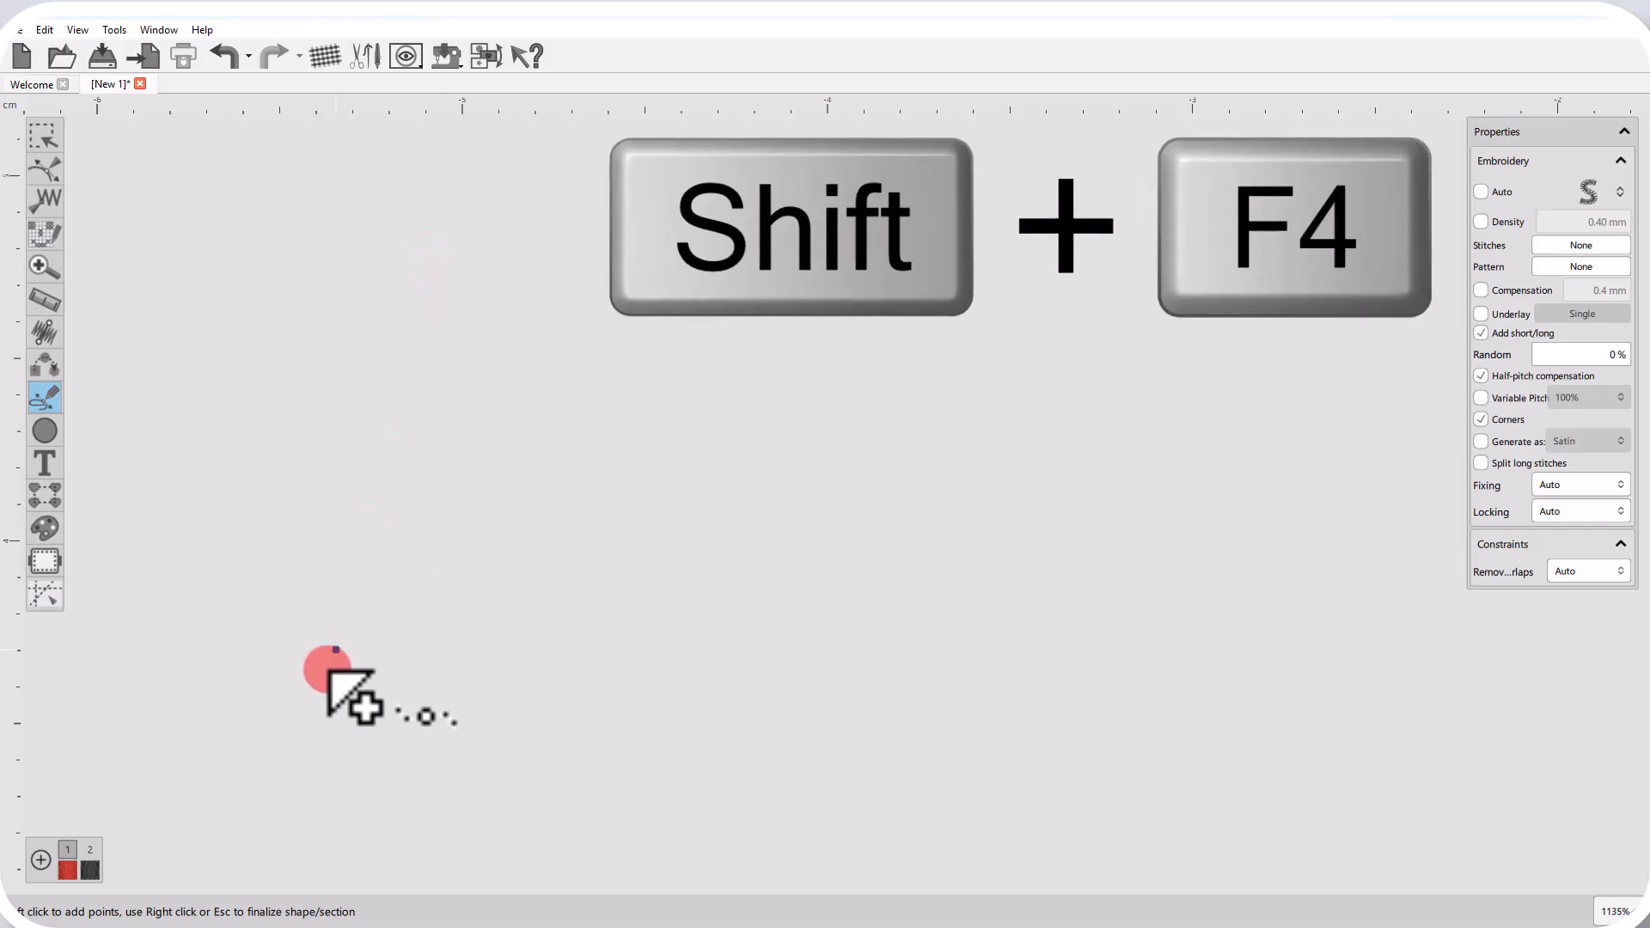
click(324, 677)
click(334, 588)
click(340, 428)
click(420, 283)
click(462, 378)
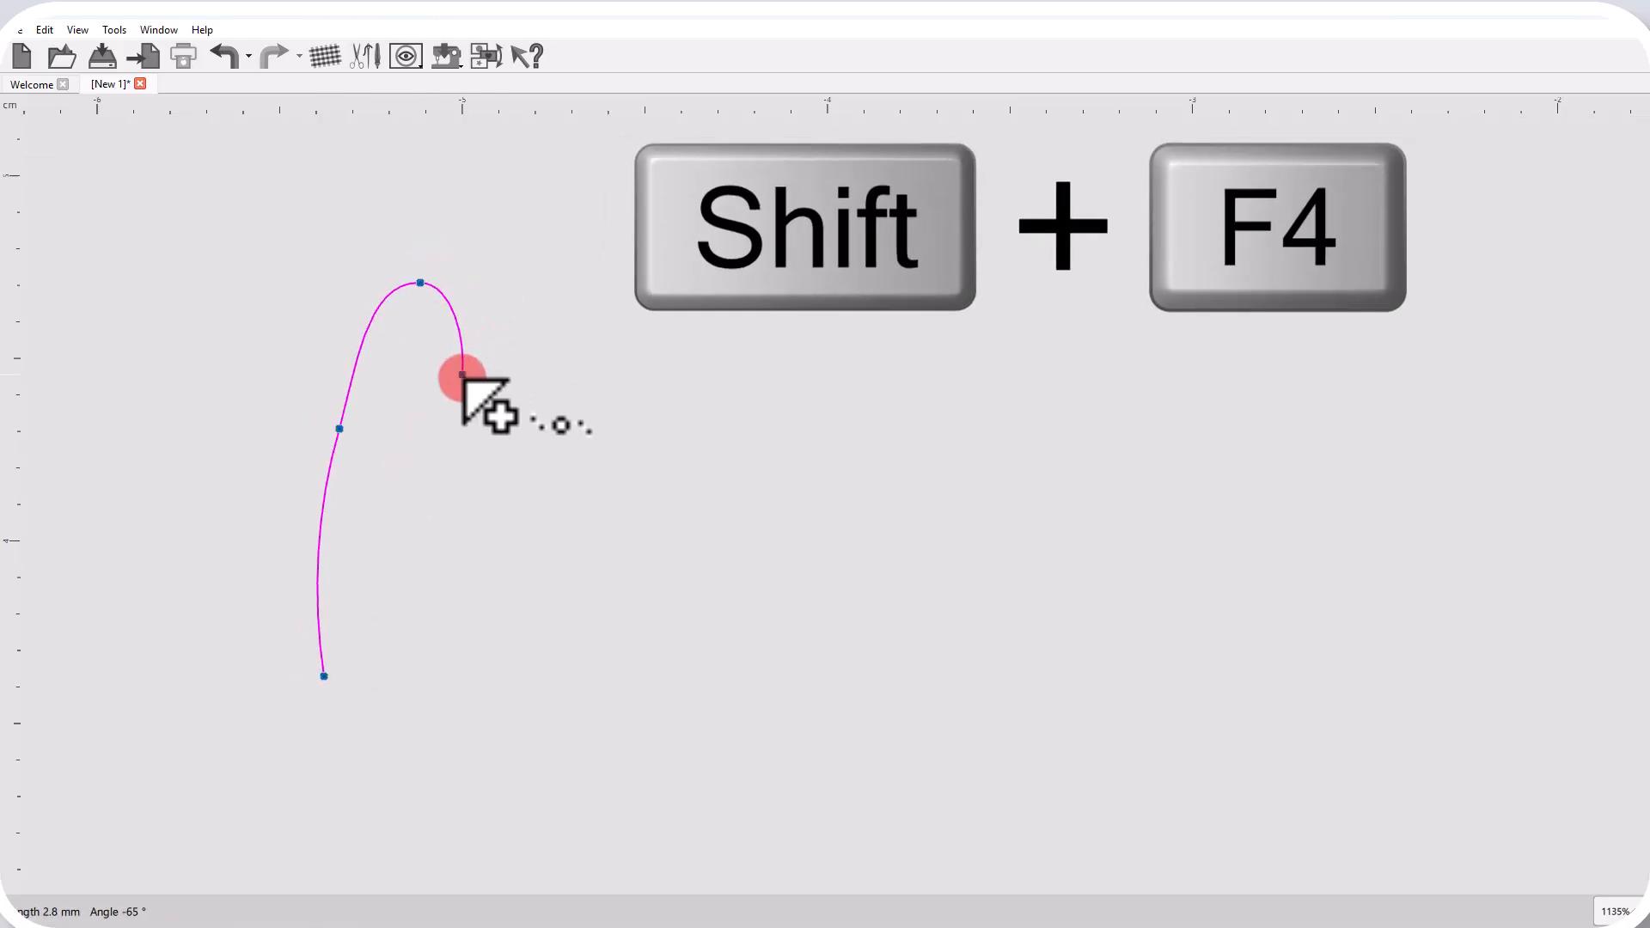
click(468, 559)
click(456, 762)
click(377, 798)
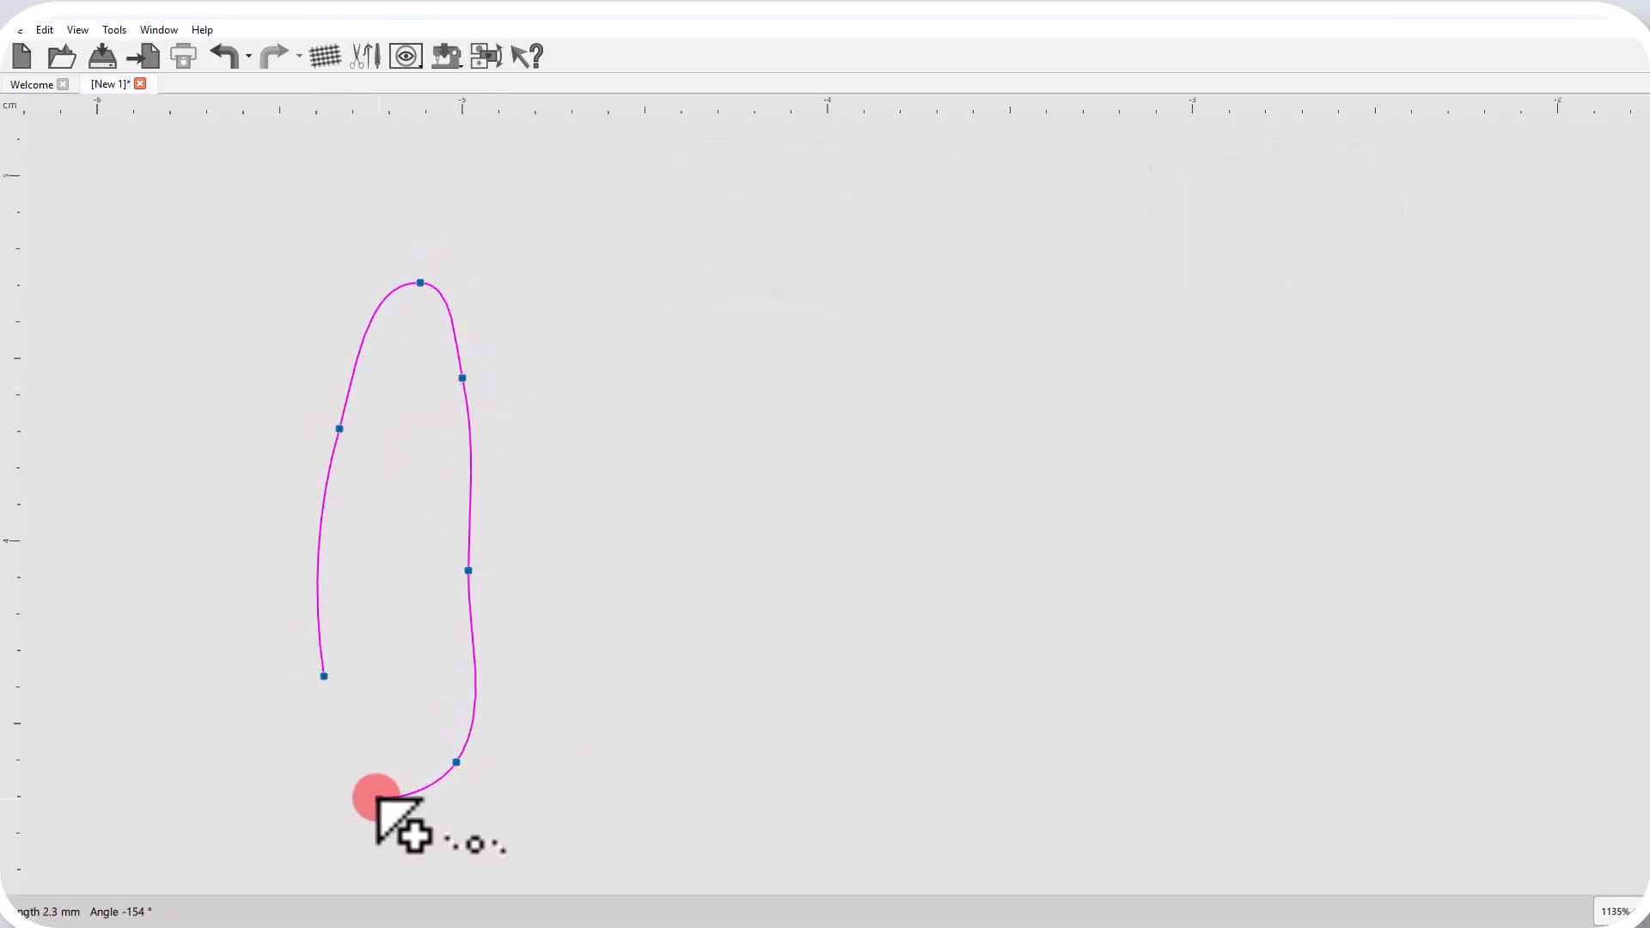
click(335, 703)
click(325, 681)
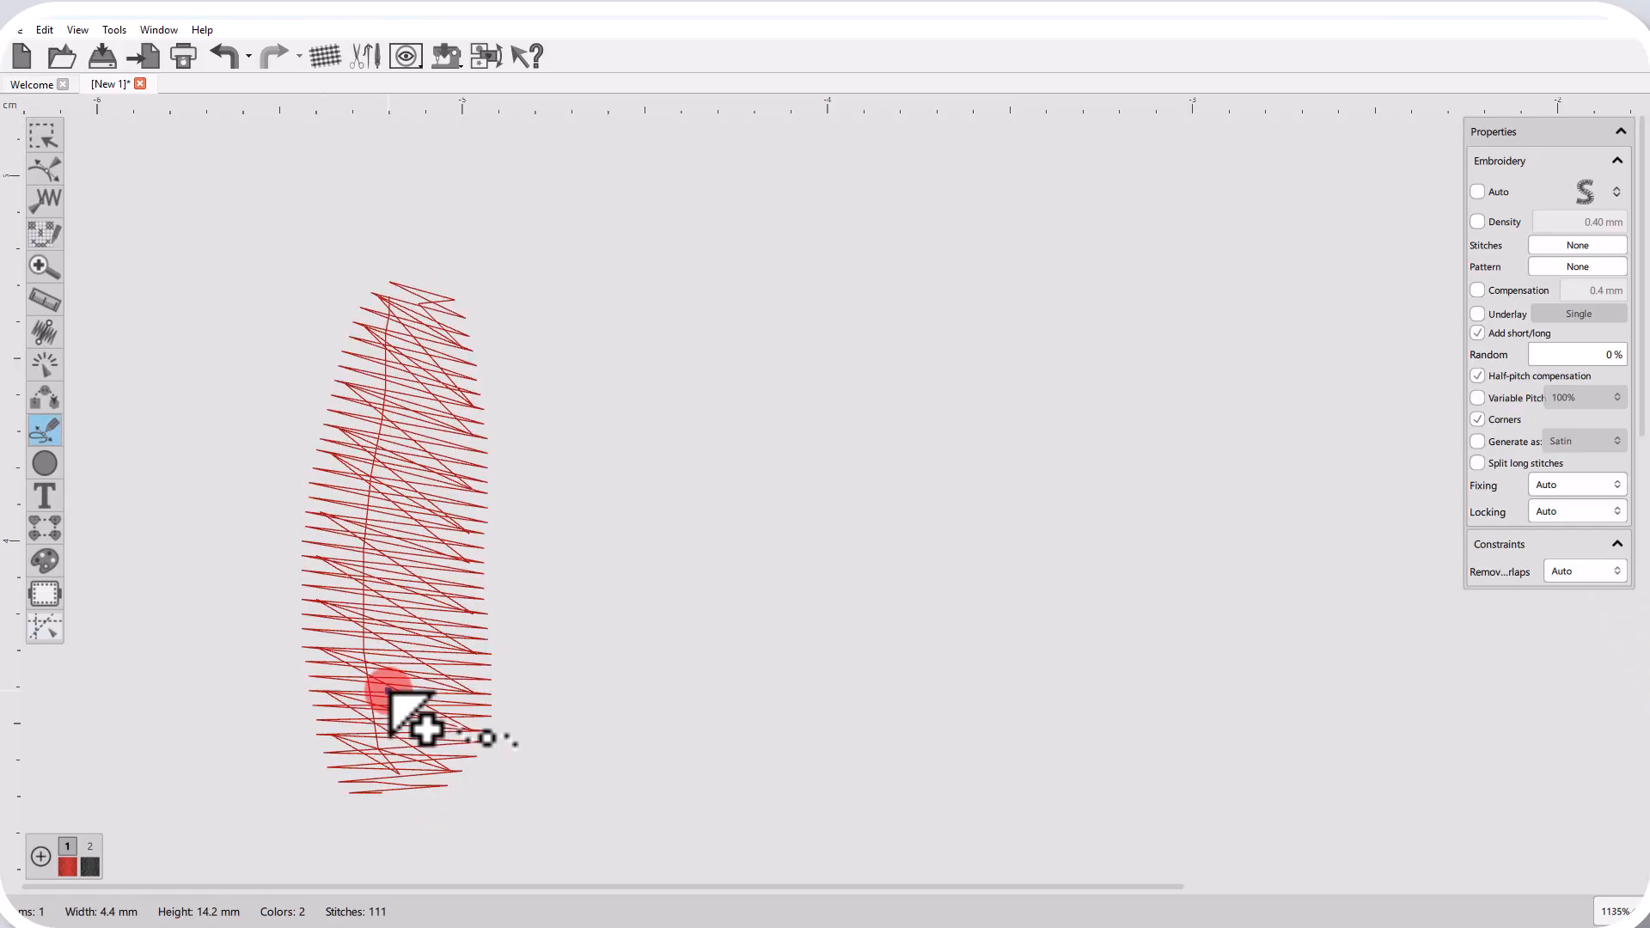
click(693, 633)
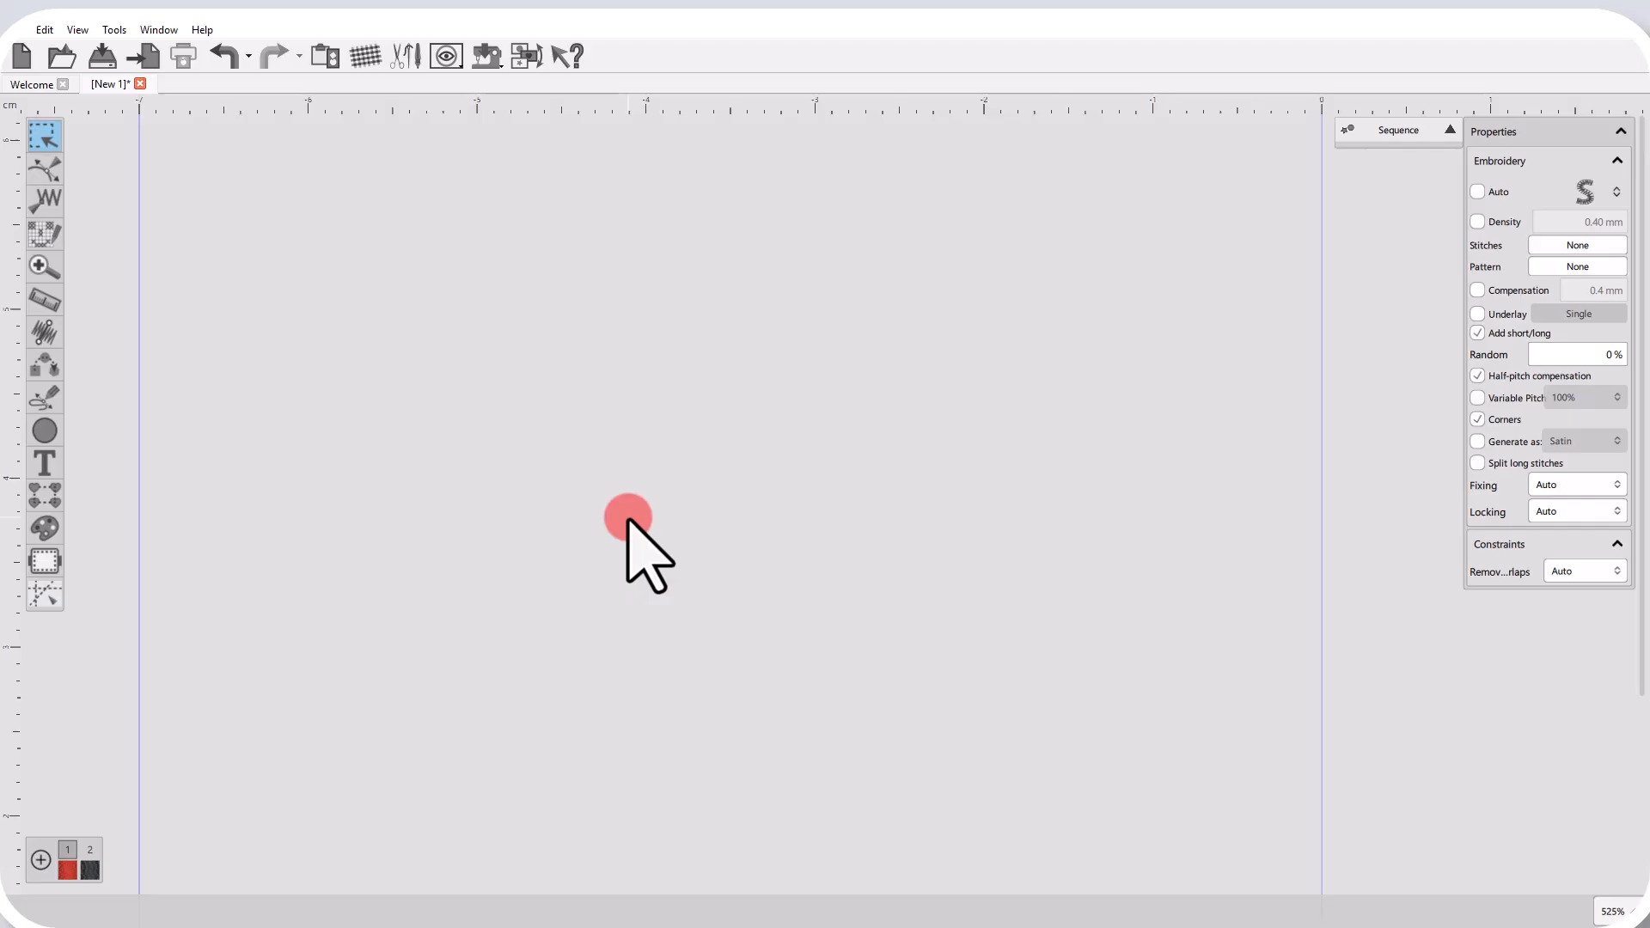
Start digitizing a fill area with pattern /3 and draw a slightly rising stitch direction line
key(F5)
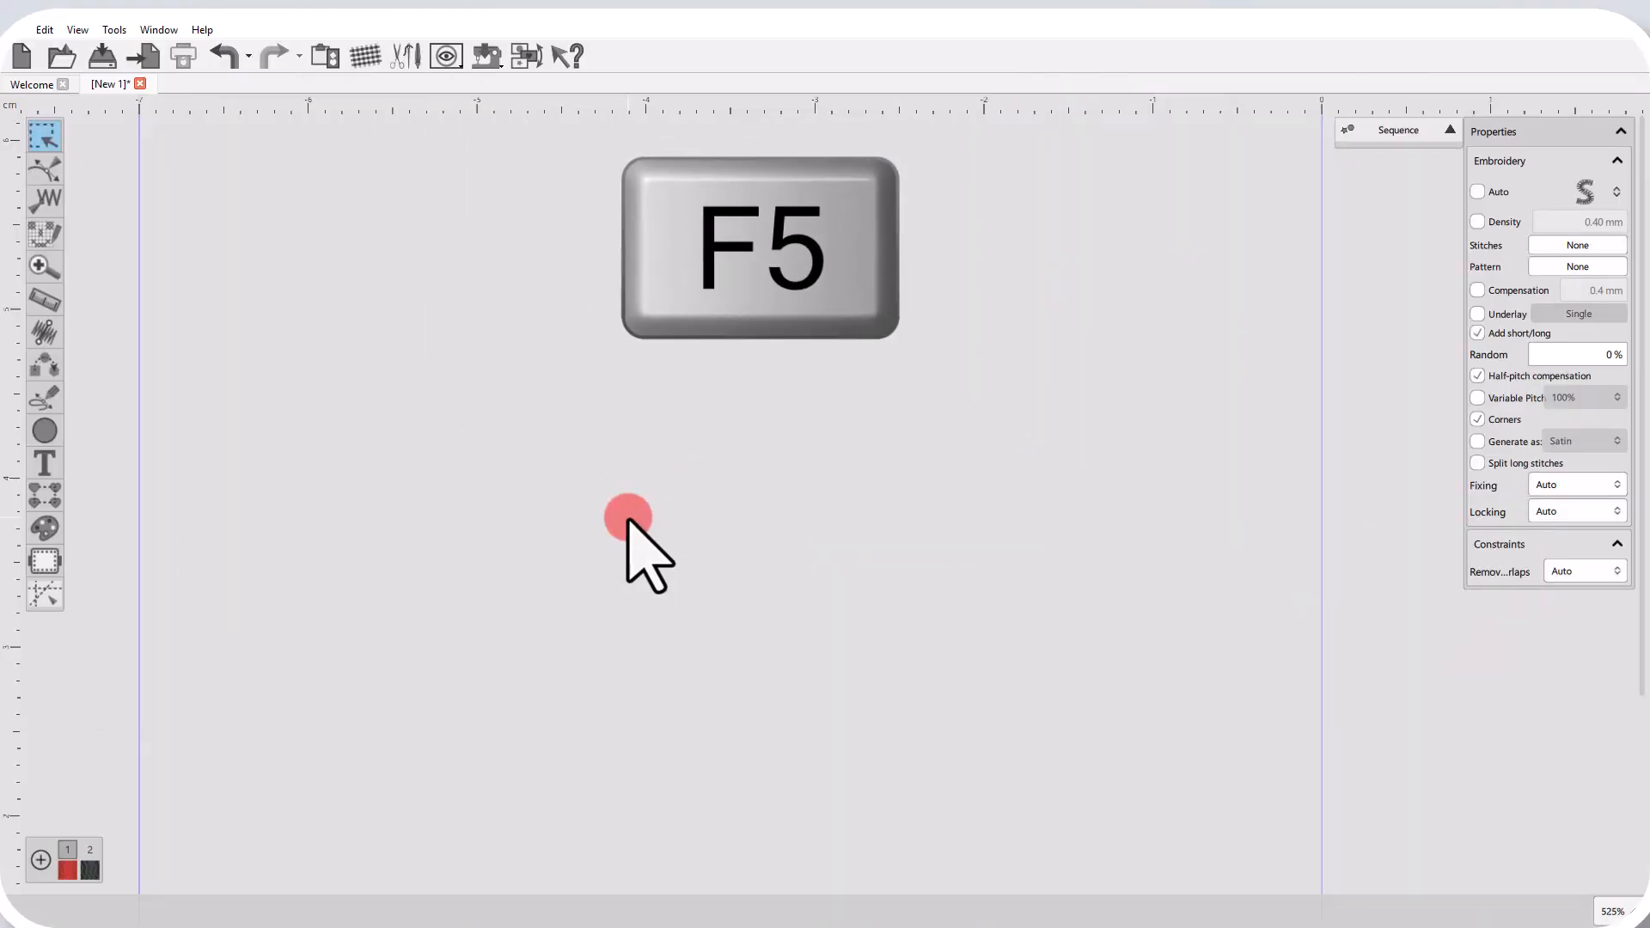
key(F5)
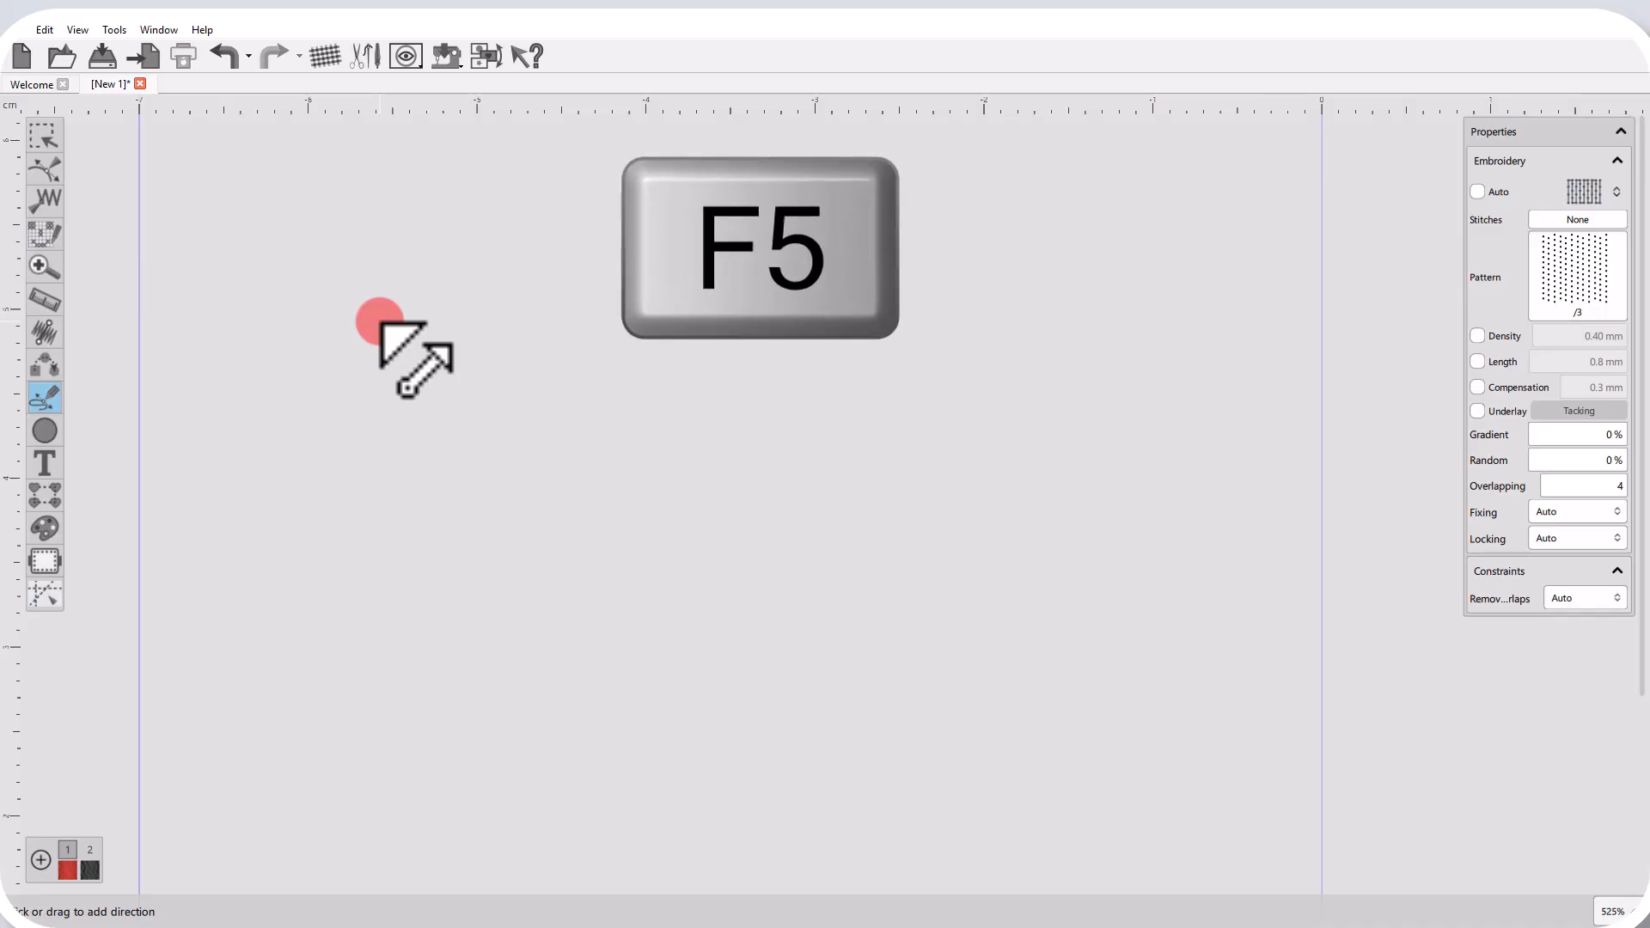
drag(379, 321, 539, 318)
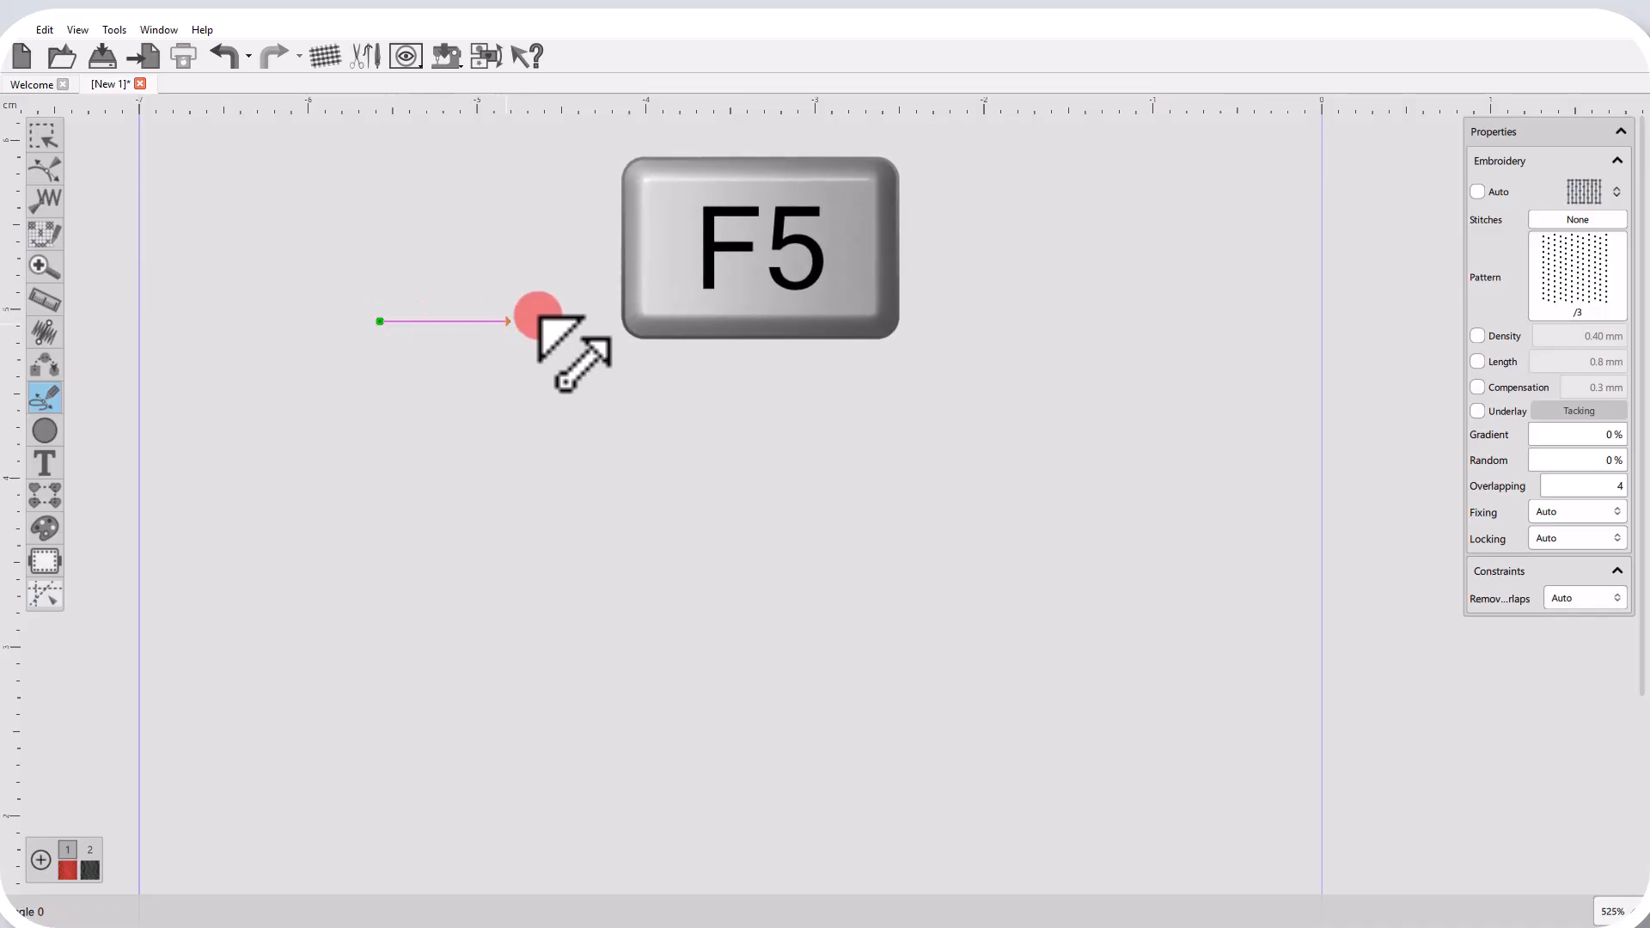
Trace a rounded closed contour about 19 by 16 mm around the stitch direction line and finalize the fill area
click(412, 416)
click(370, 324)
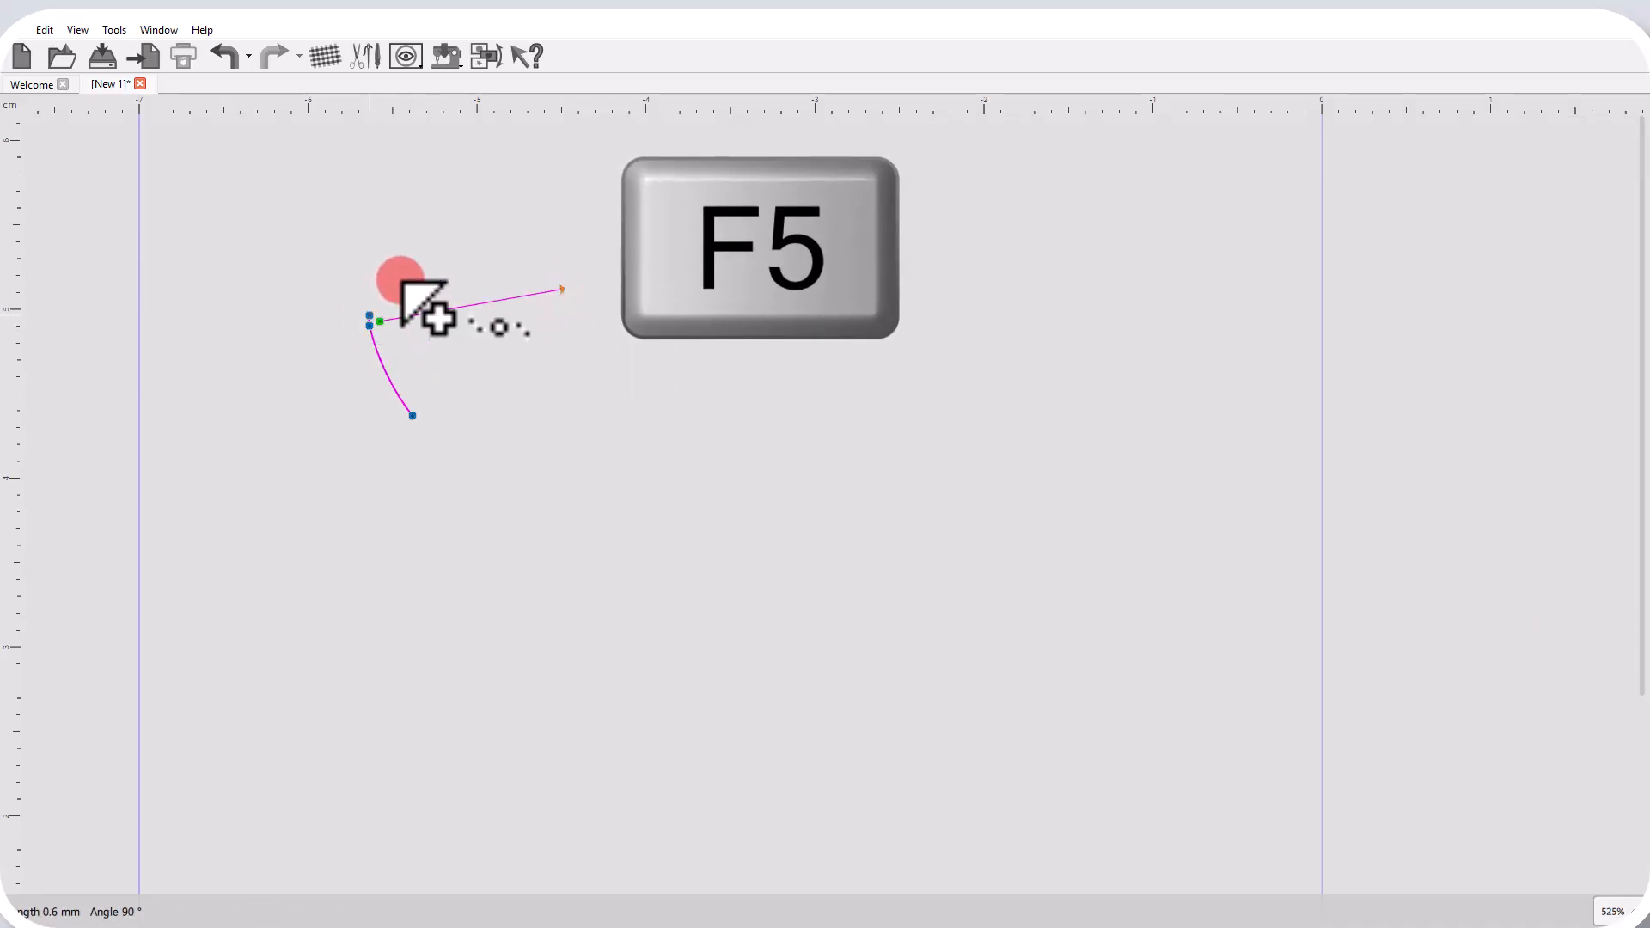
click(472, 241)
click(534, 248)
click(626, 451)
click(513, 506)
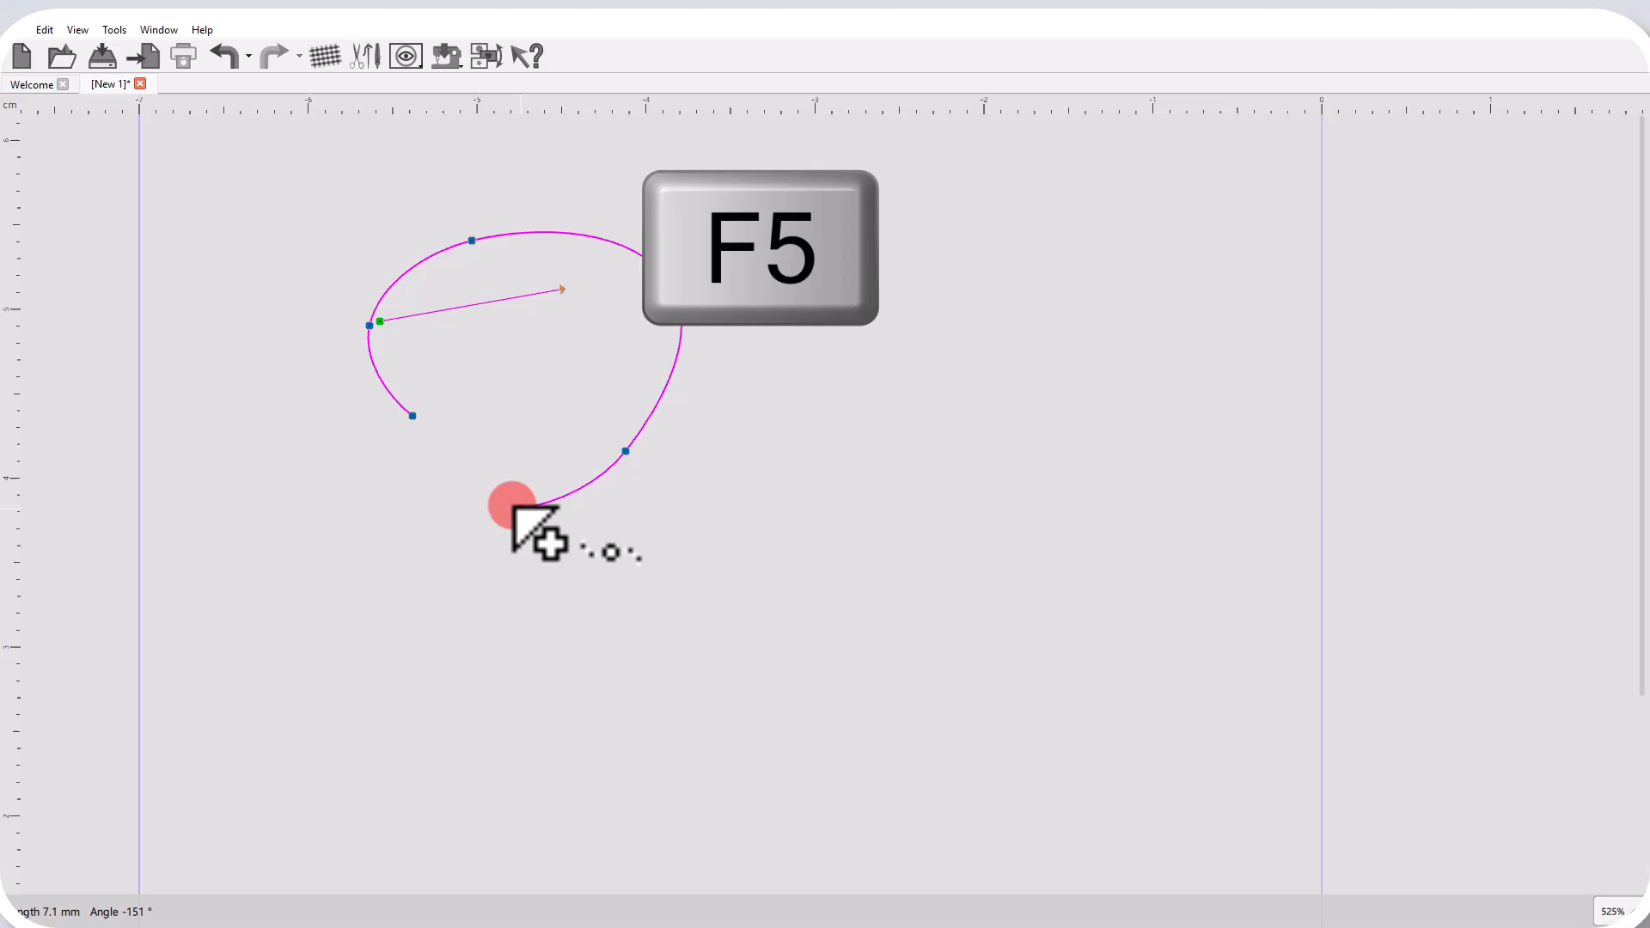
click(416, 416)
right_click(523, 413)
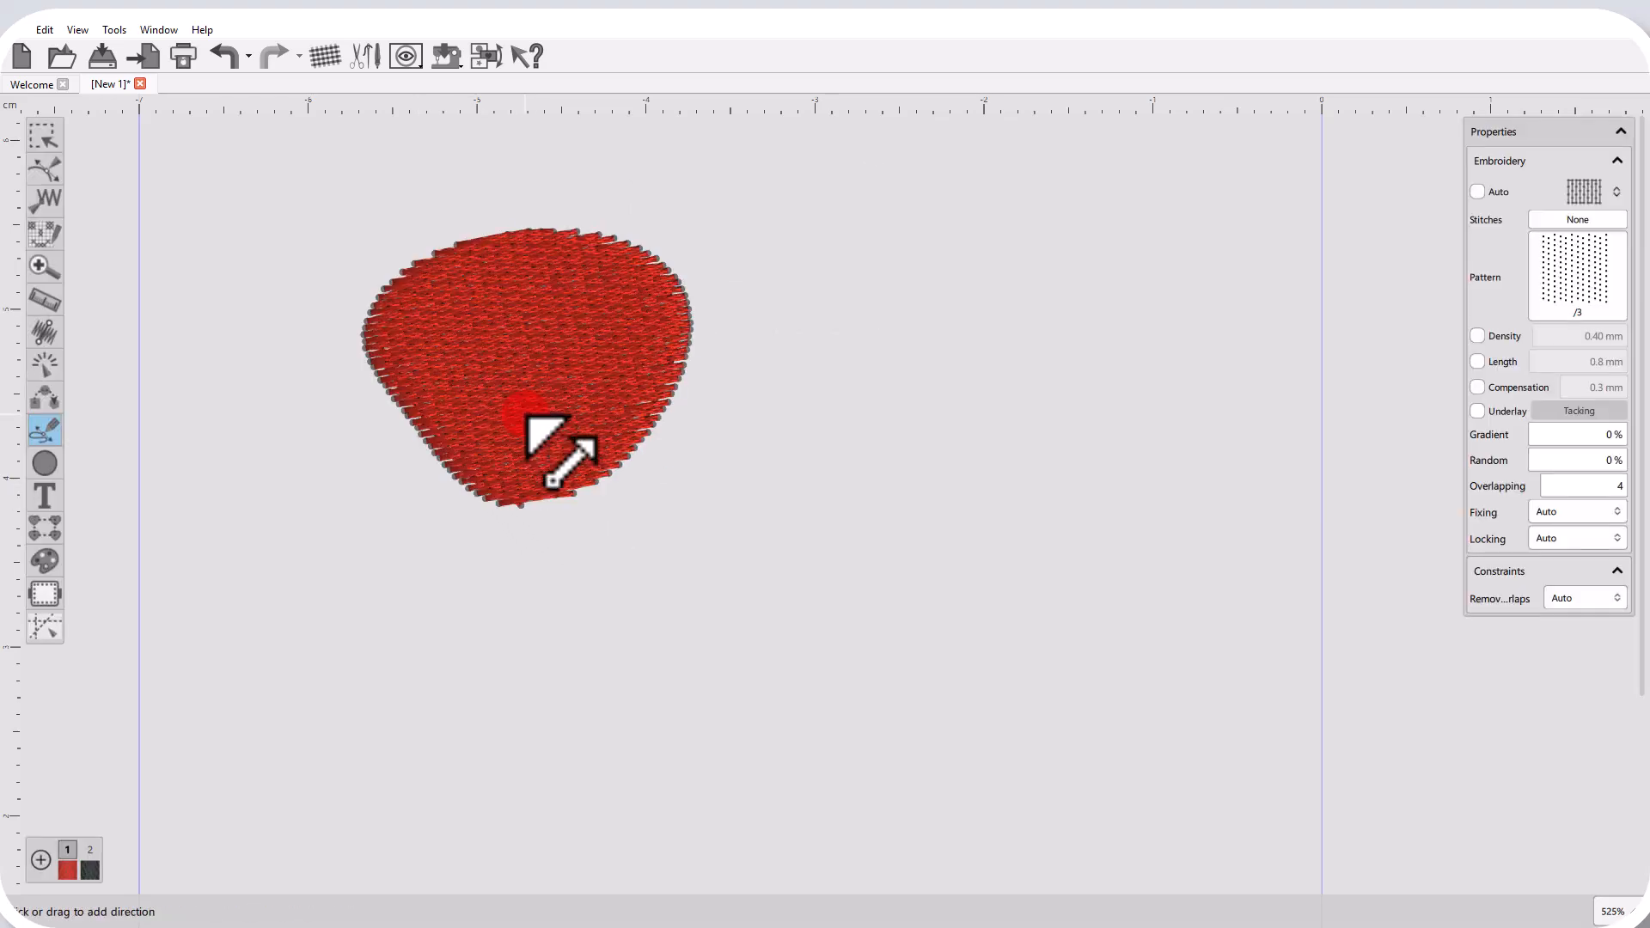
right_click(526, 416)
click(807, 456)
scroll(553, 329, up, 3)
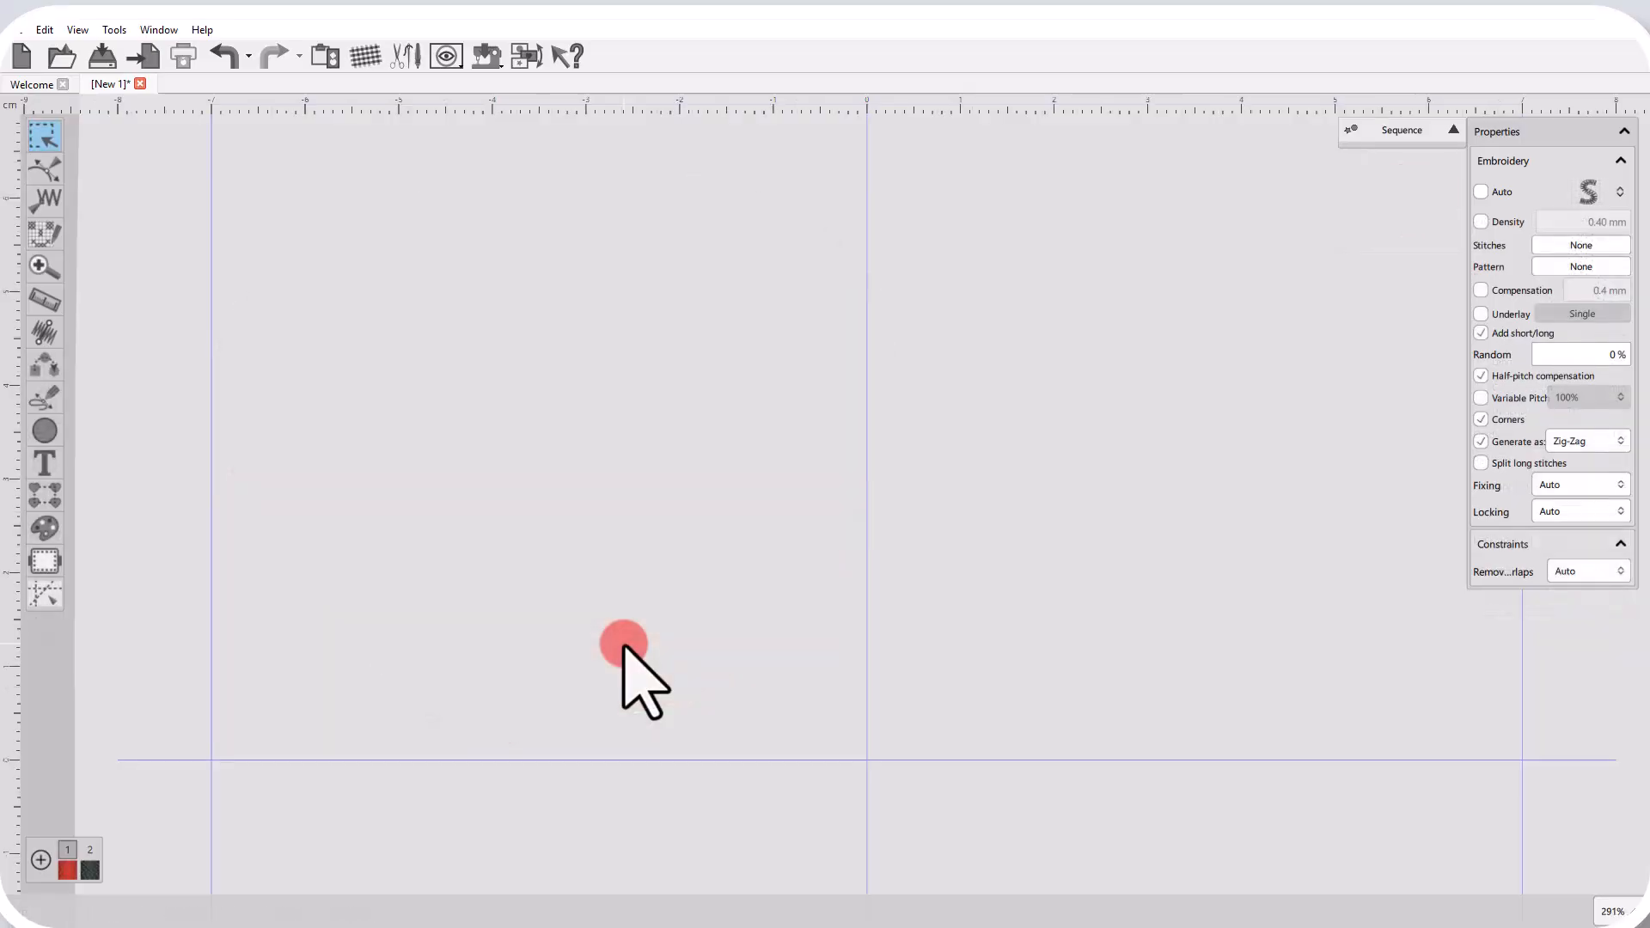
Digitize an S-curved zig-zag column in color 1, about 10.4 by 16 mm, through four point pairs in the hoop's upper left
key(F6)
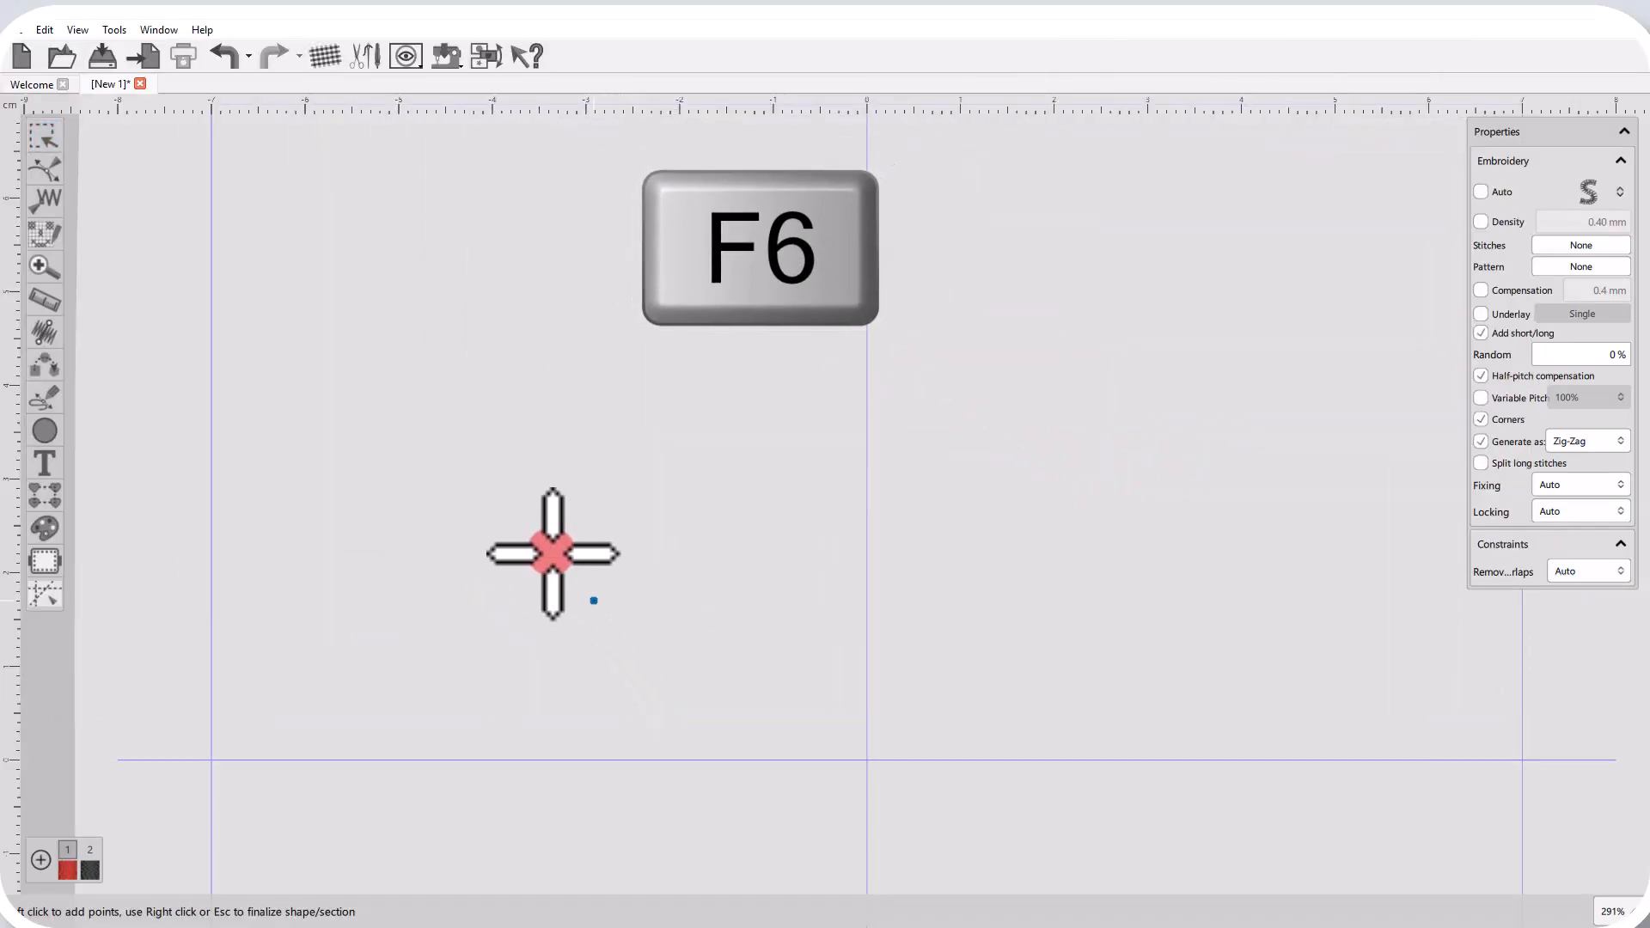
click(413, 224)
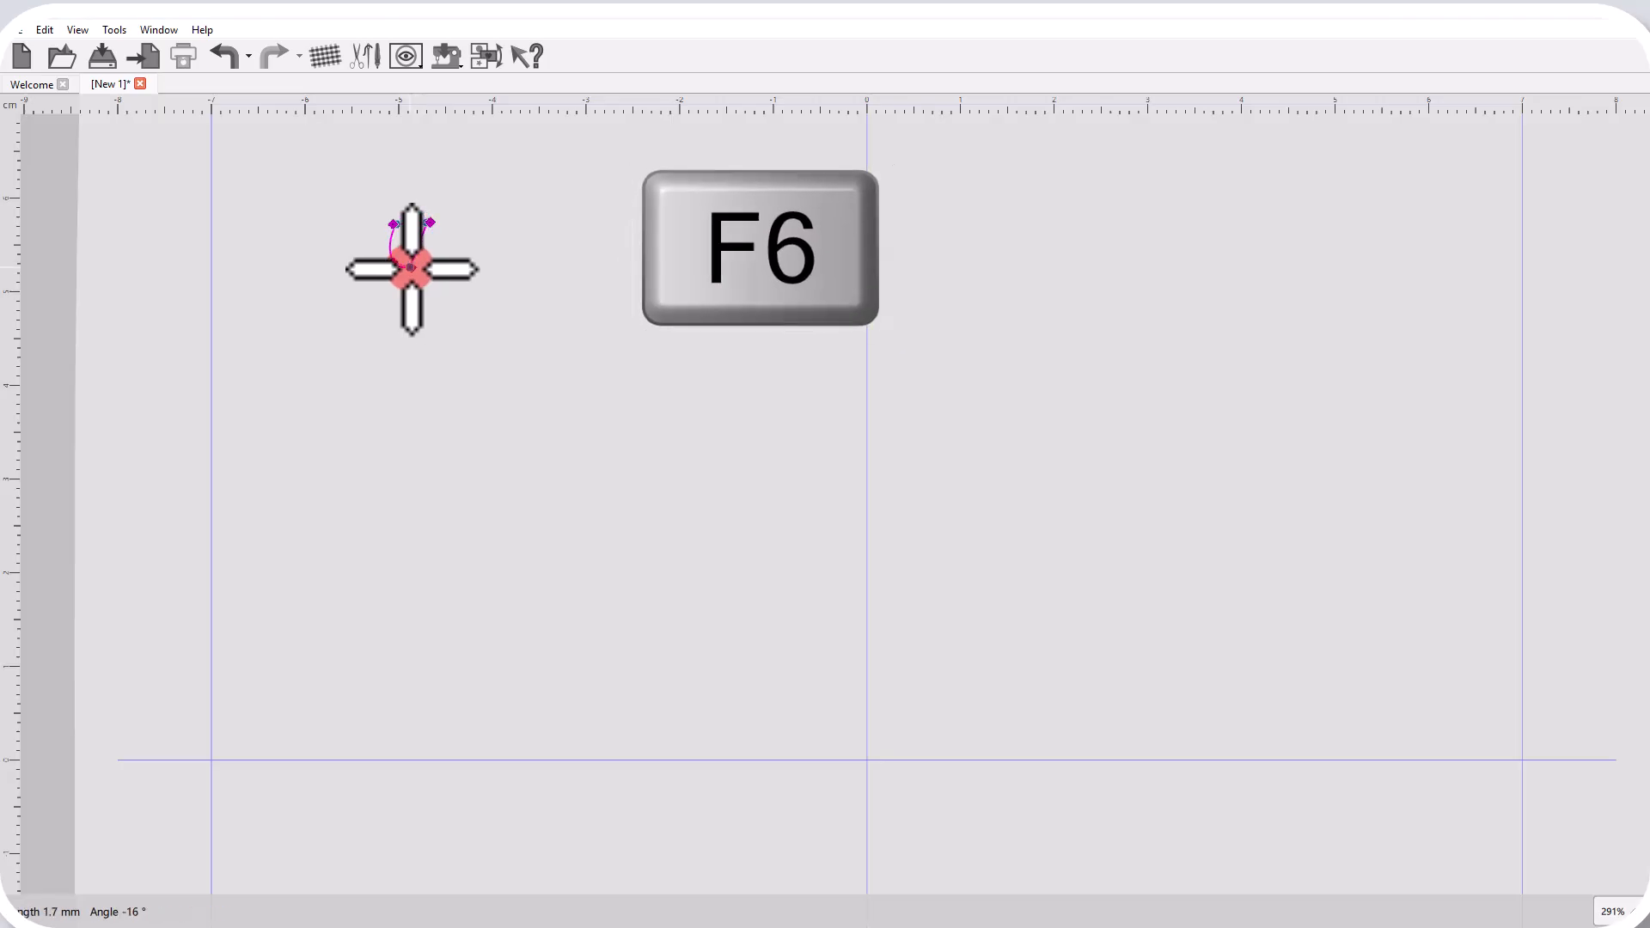
click(412, 268)
click(393, 262)
click(368, 312)
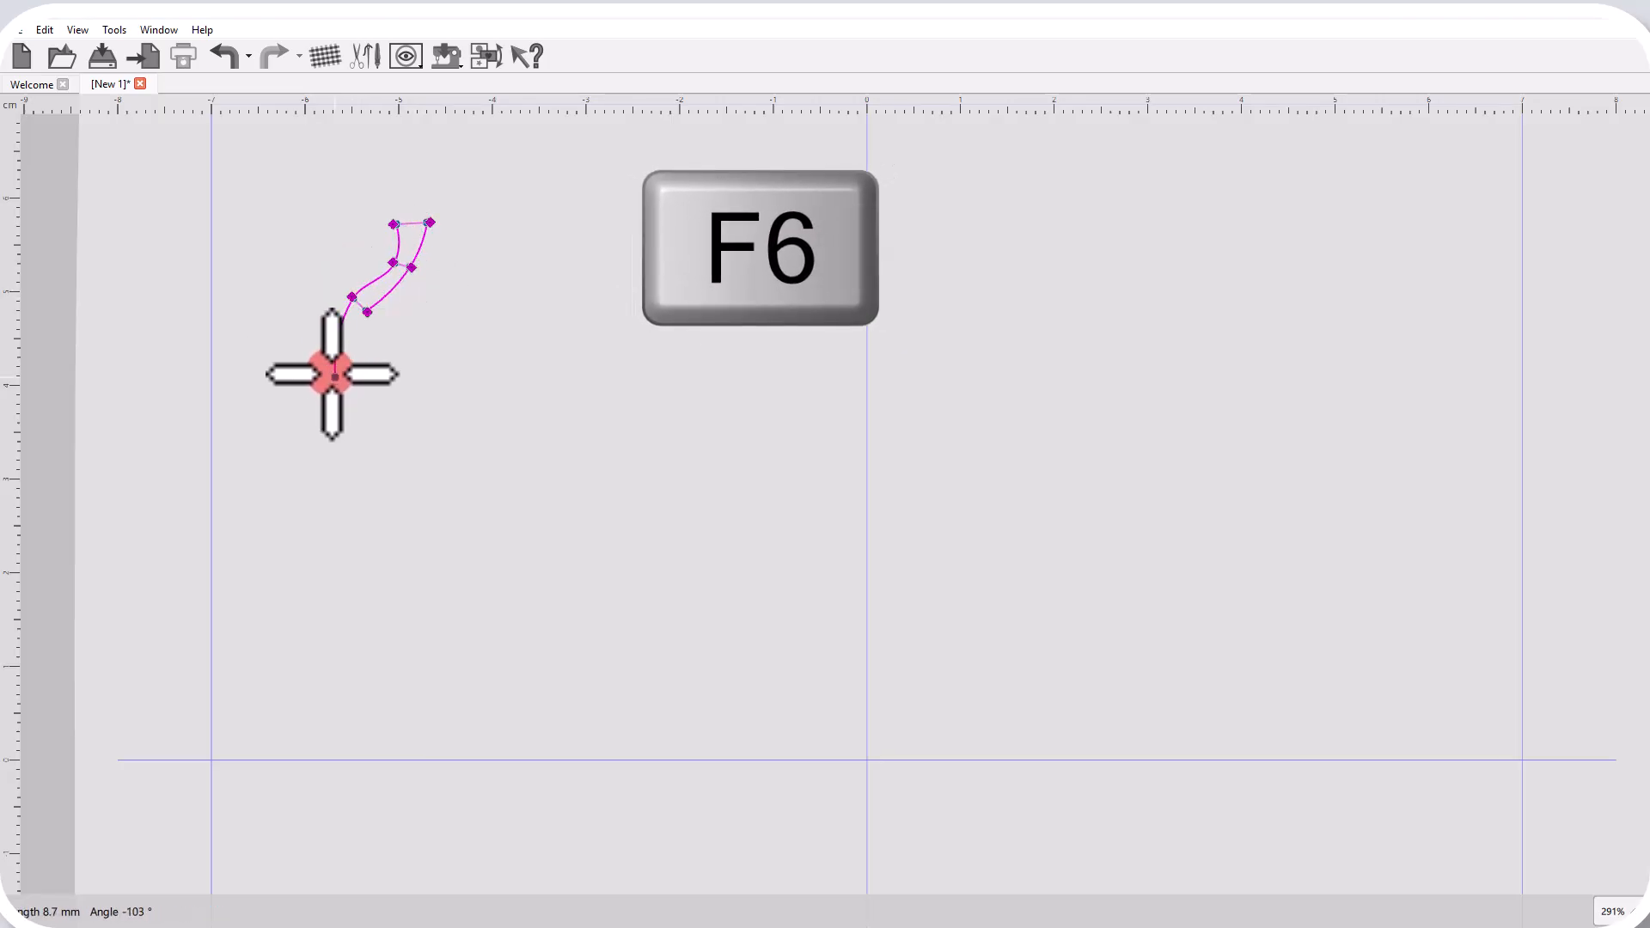
right_click(350, 372)
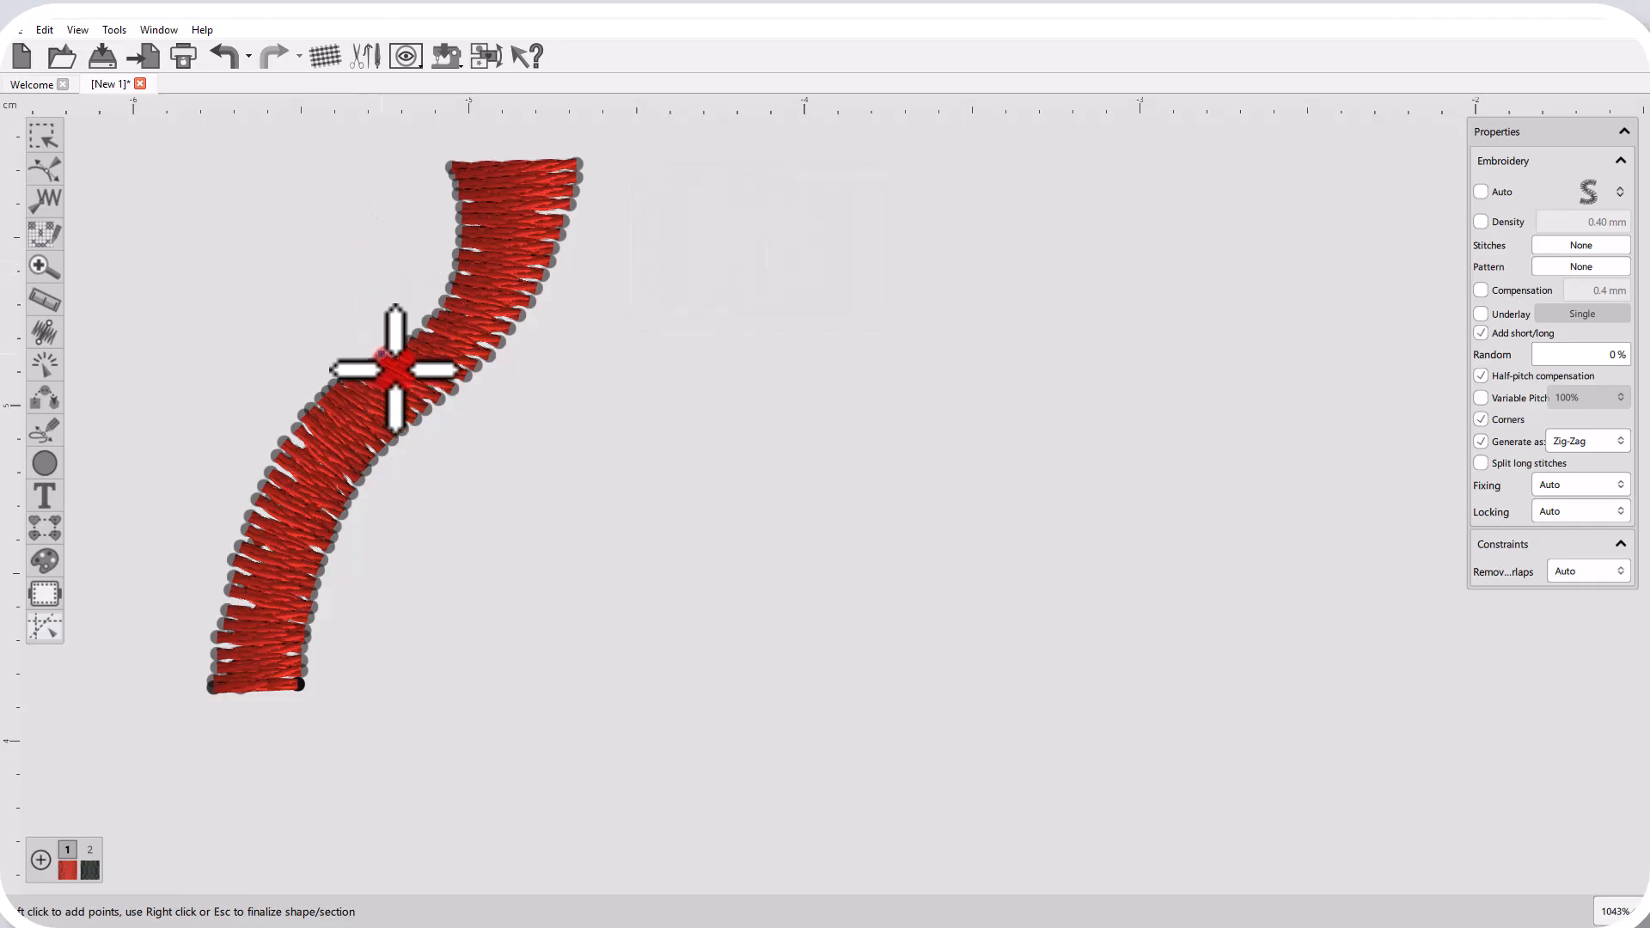
right_click(492, 496)
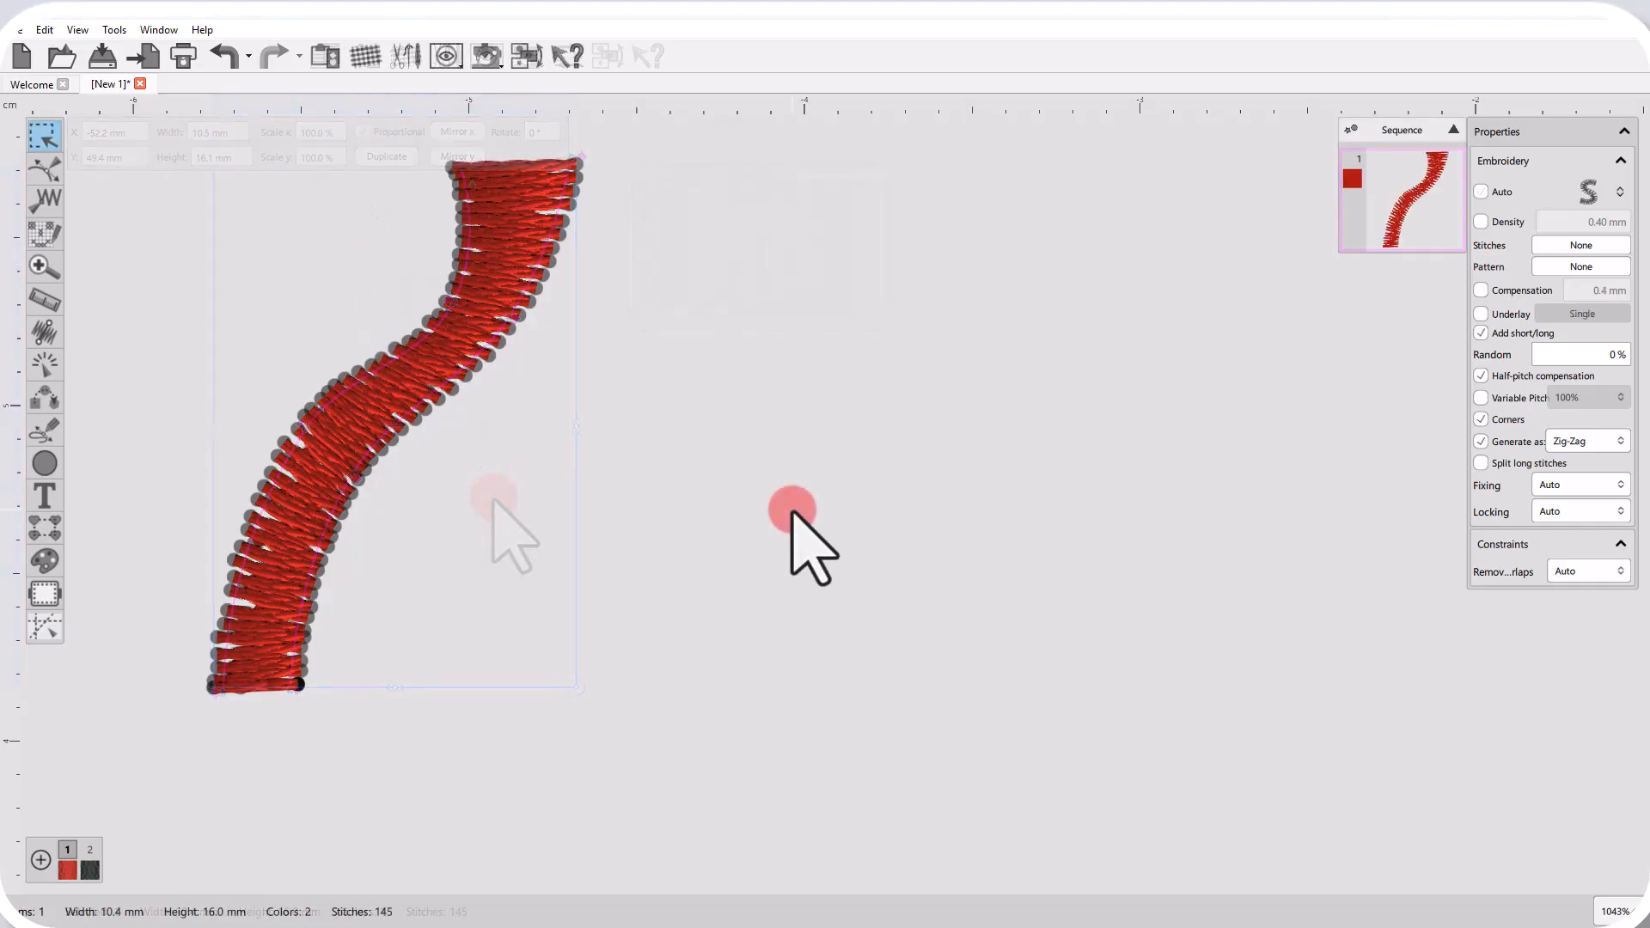
Digitize a closed, slanted oval zig-zag shape about 5.7 by 2.8 mm beside the curved column, and check its generation type options
key(shift+F6)
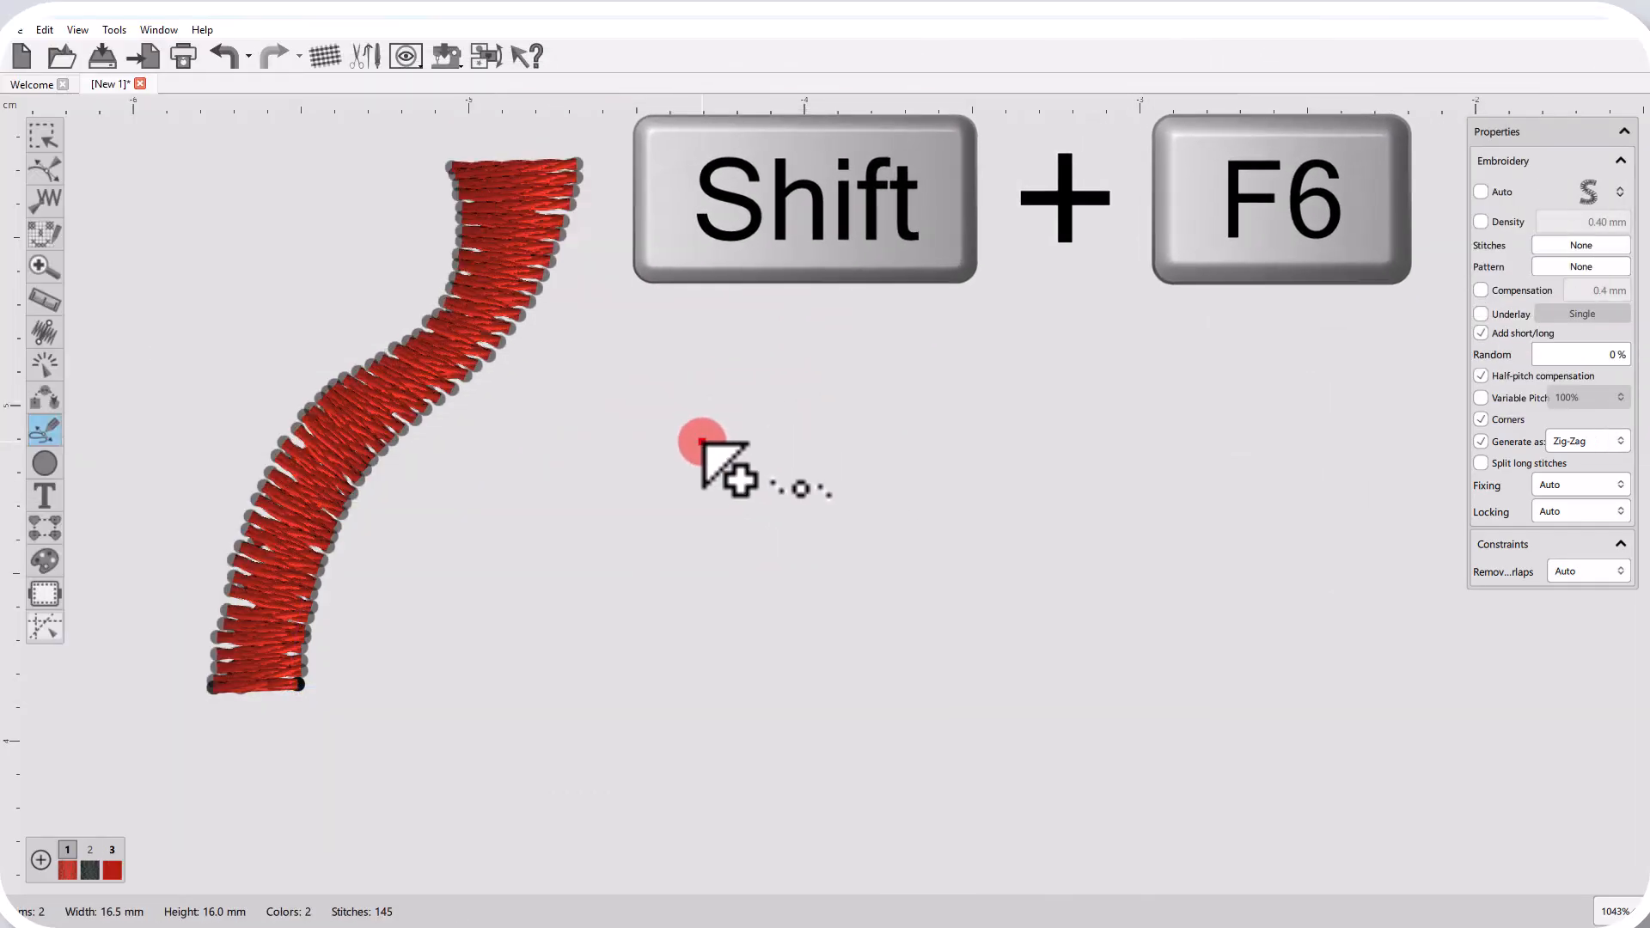
click(654, 439)
click(761, 442)
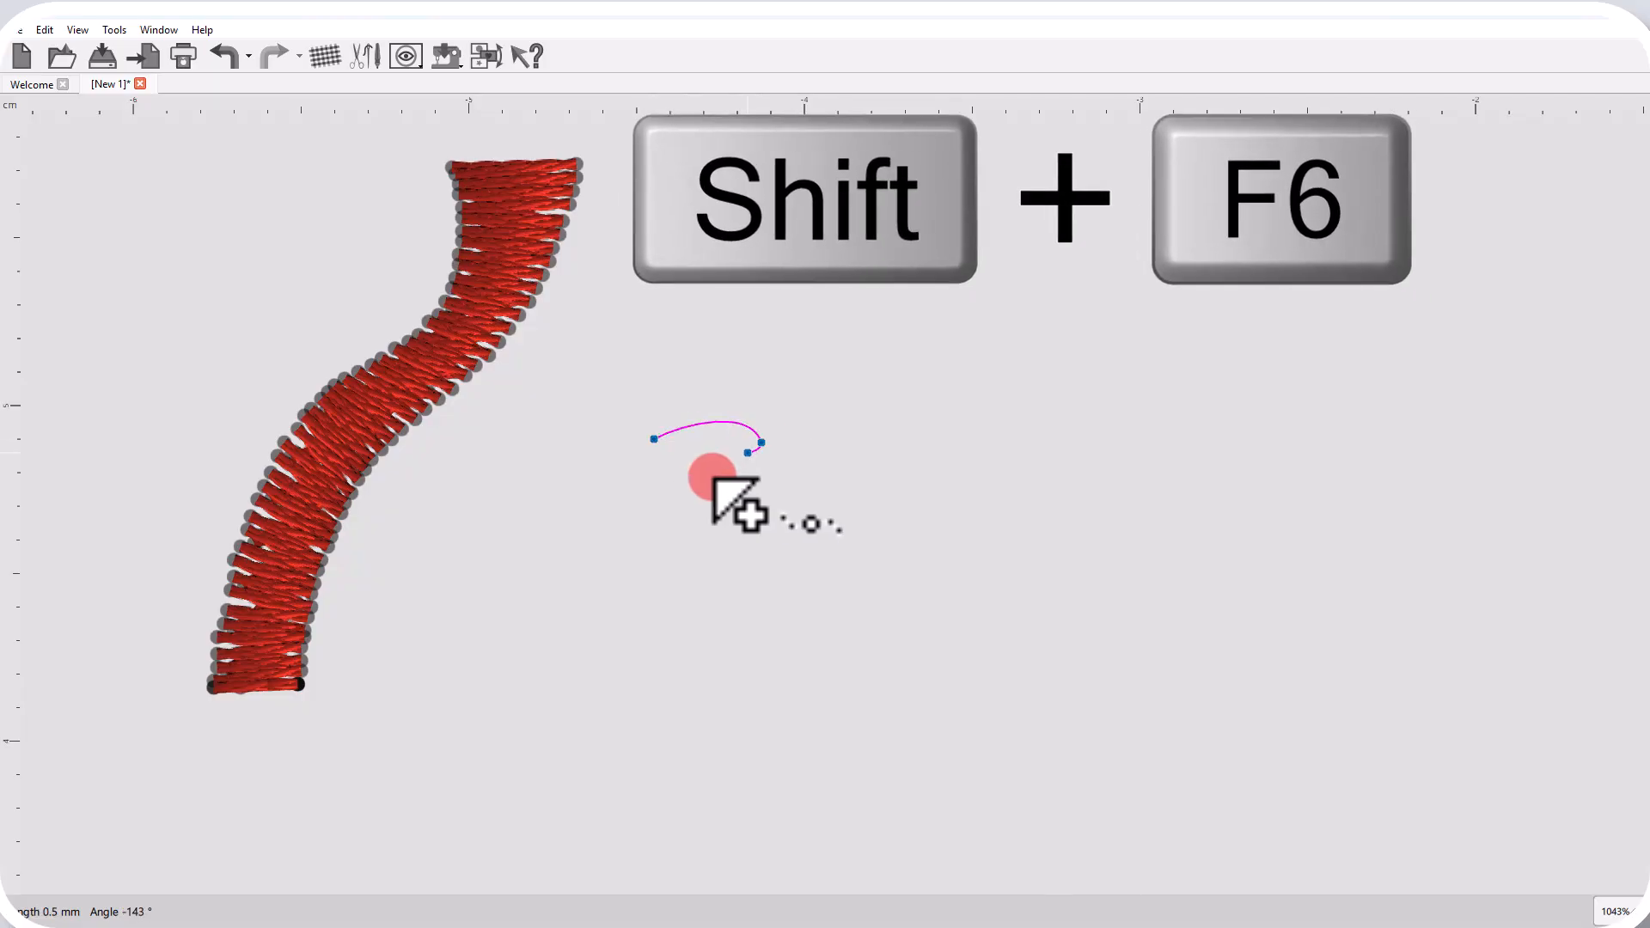
click(664, 512)
click(576, 490)
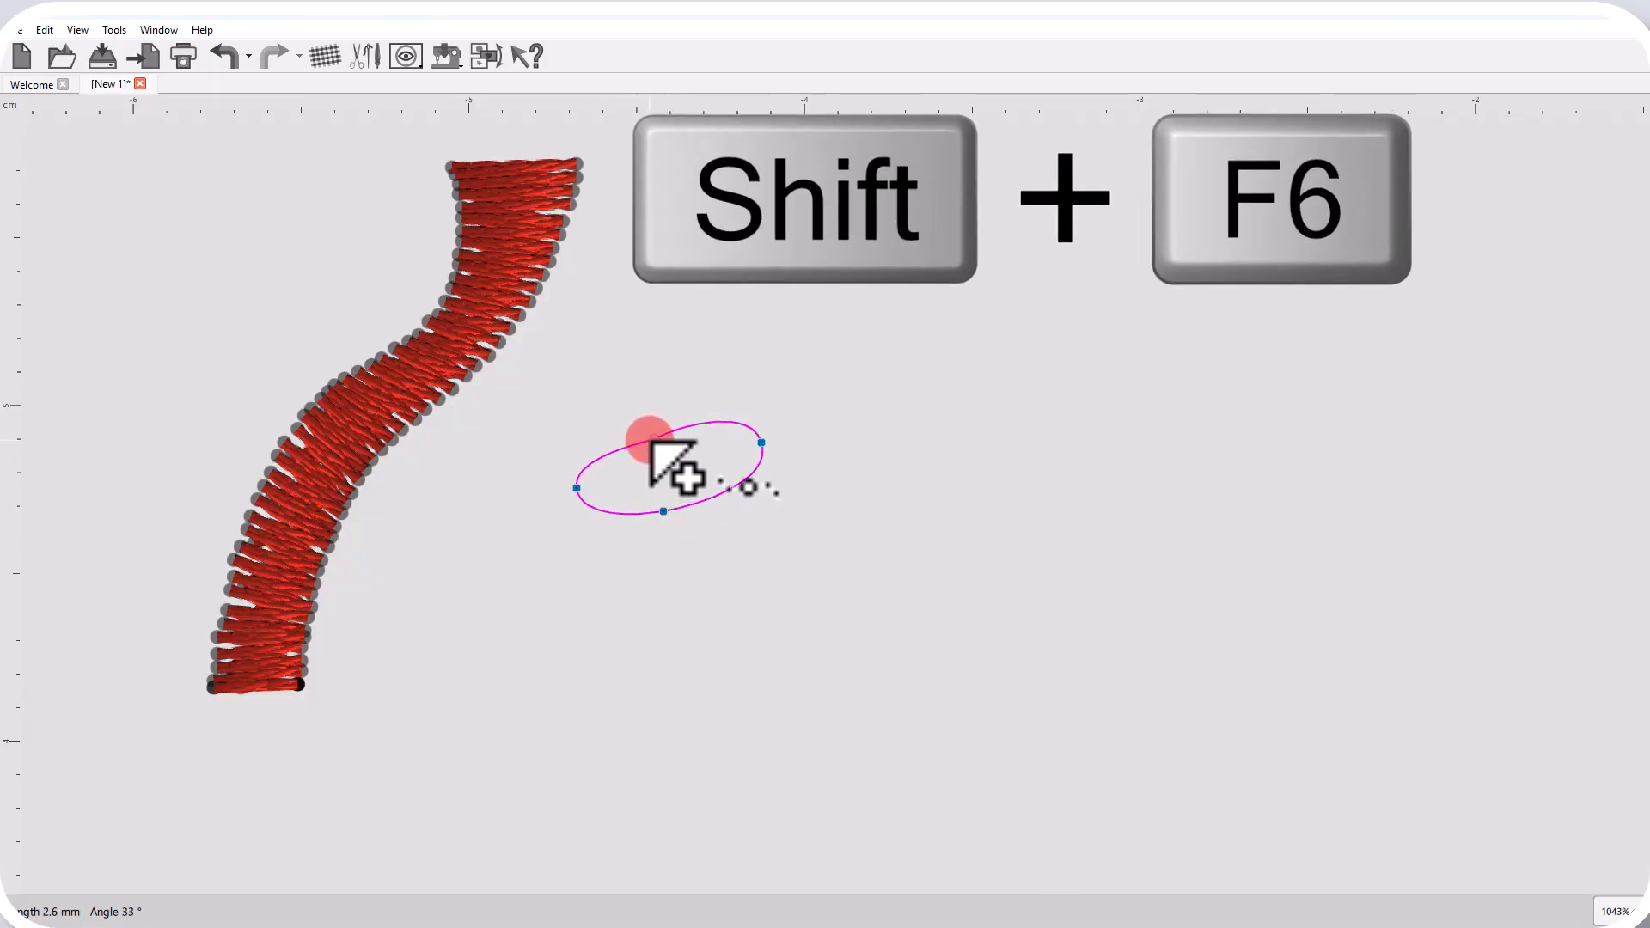
click(653, 440)
right_click(610, 482)
right_click(610, 482)
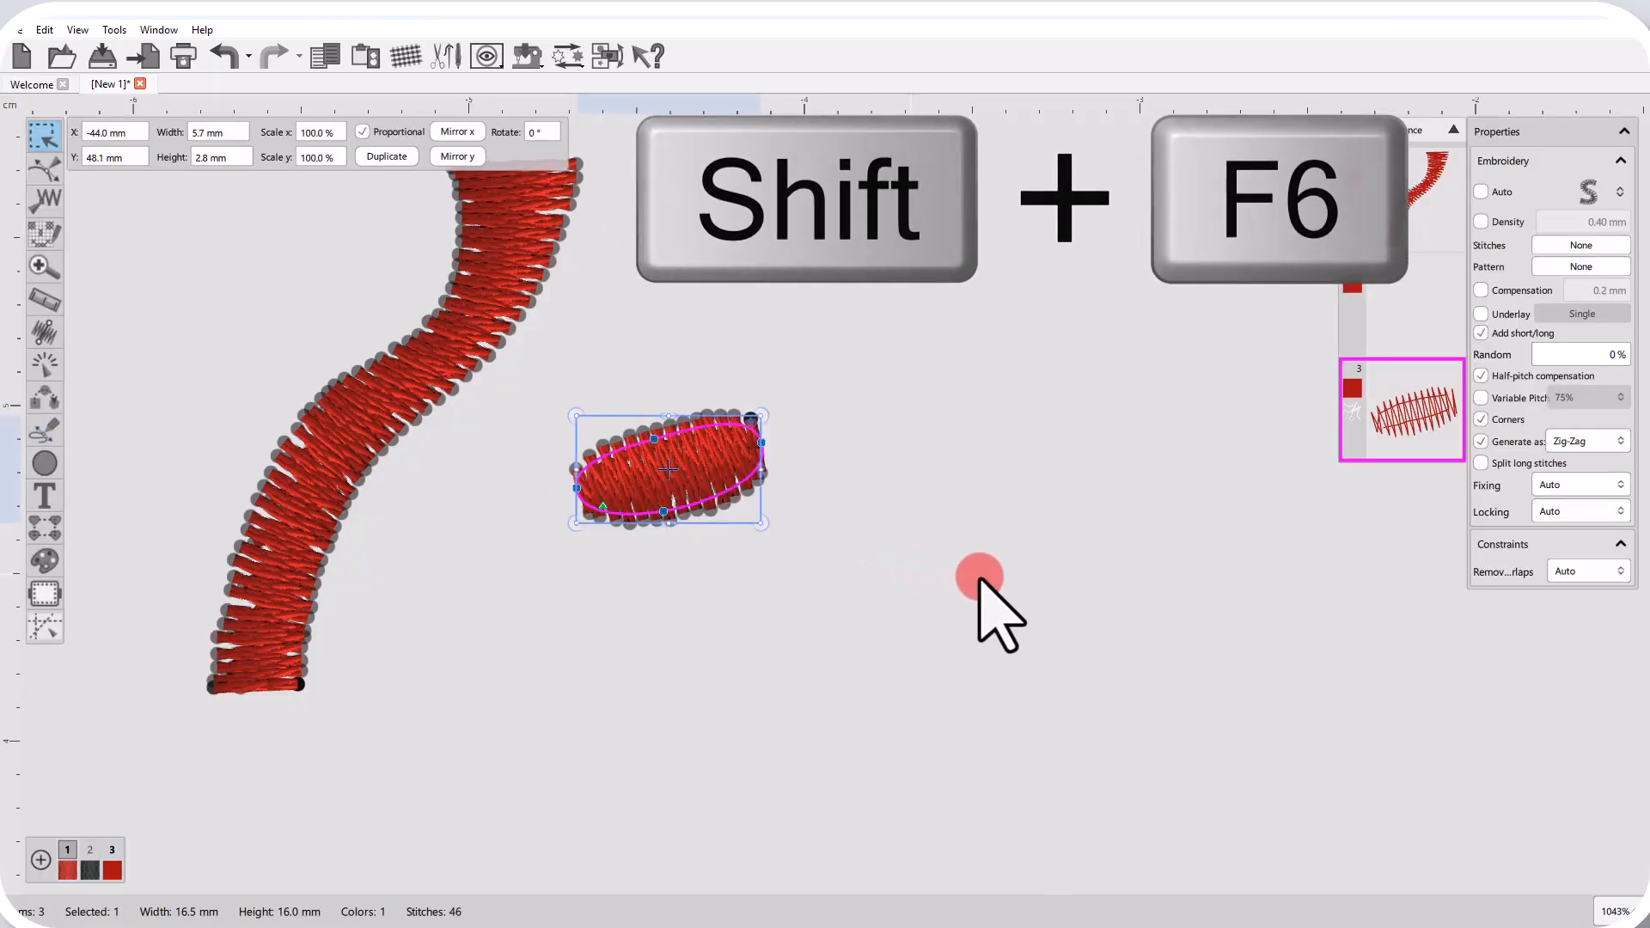
click(1593, 454)
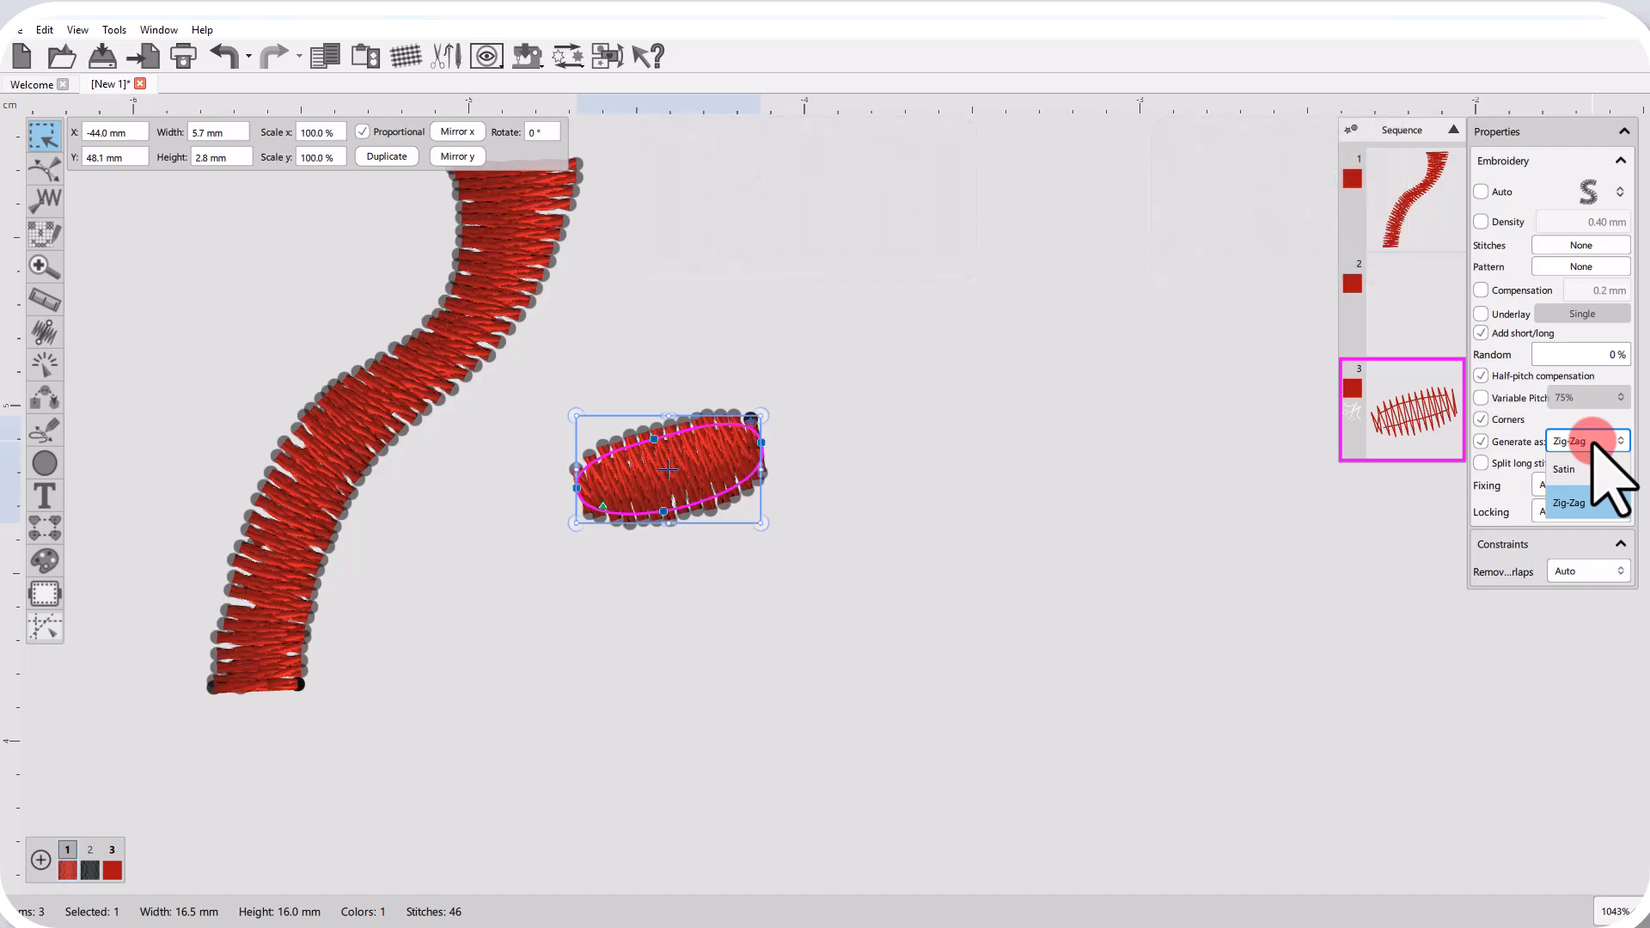
click(757, 544)
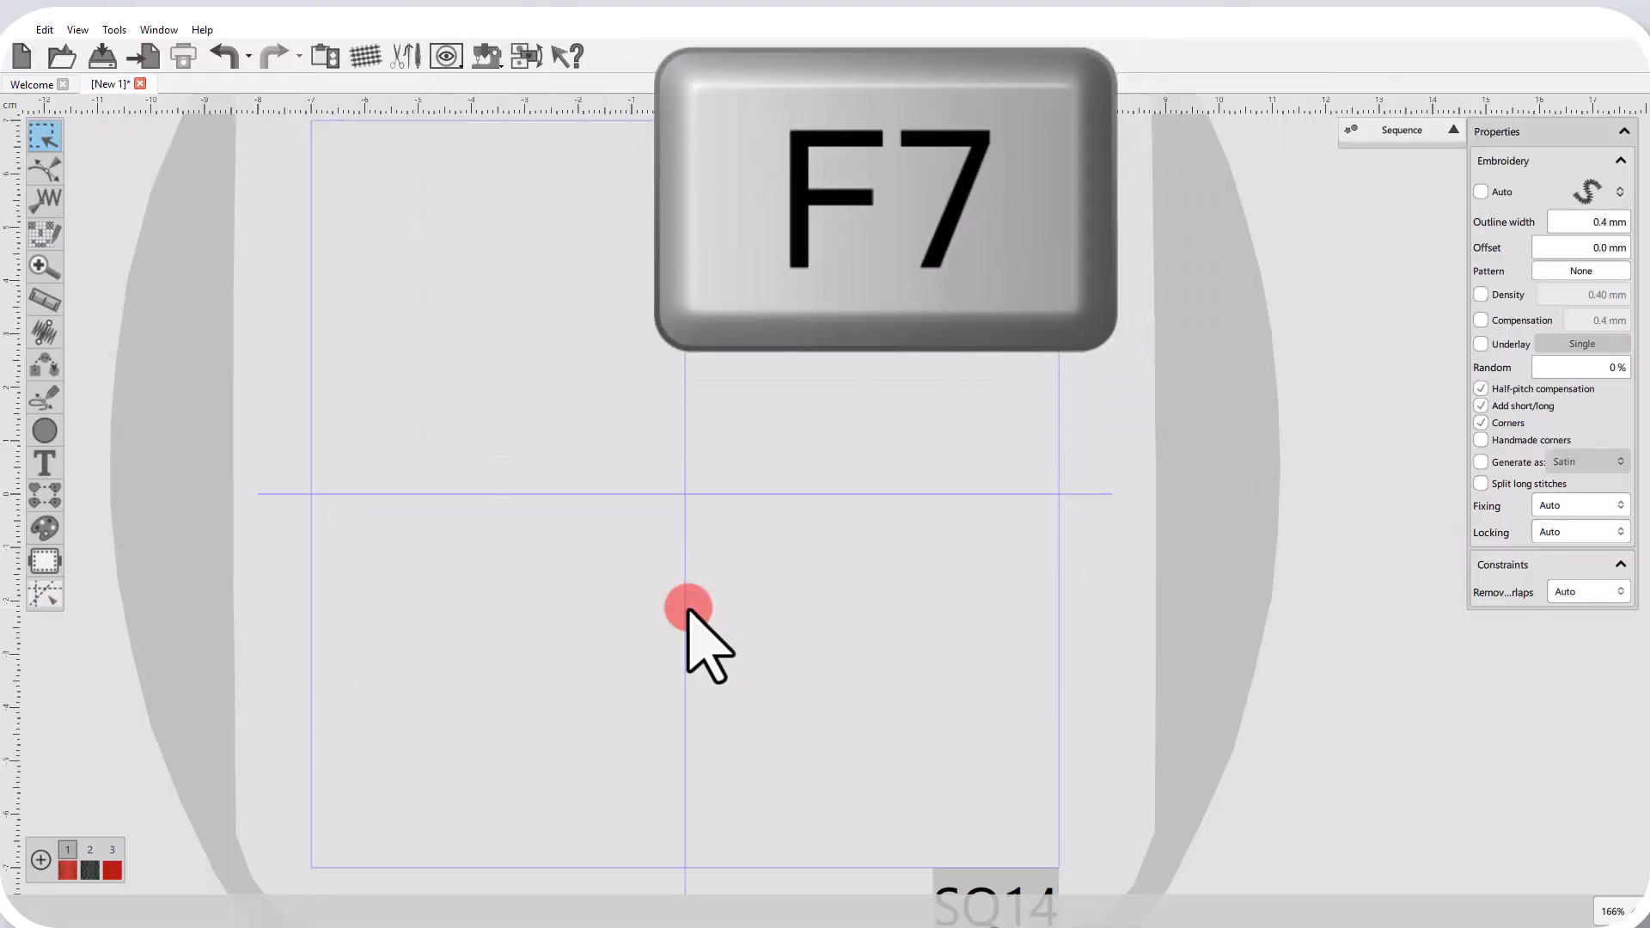
Digitize an open wavy satin outline about 49.9 by 7.1 mm across the hoop's upper left, with 0.4 mm outline width
key(F7)
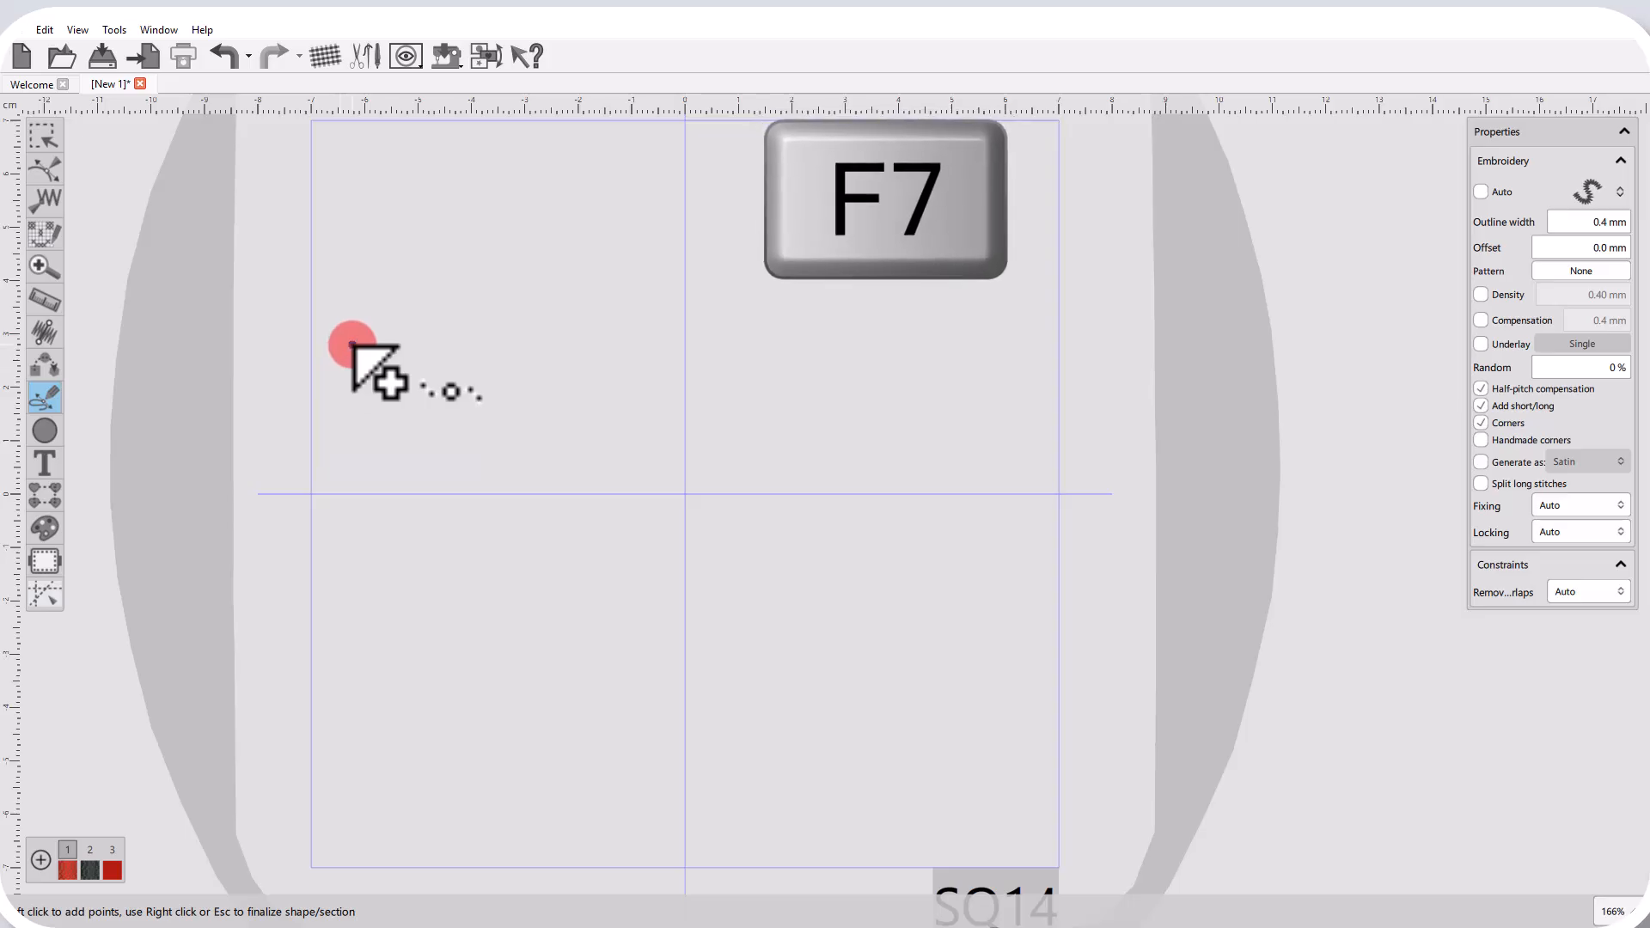
mouse_move(352, 344)
mouse_down()
mouse_move(393, 321)
mouse_move(434, 342)
mouse_move(488, 315)
mouse_up()
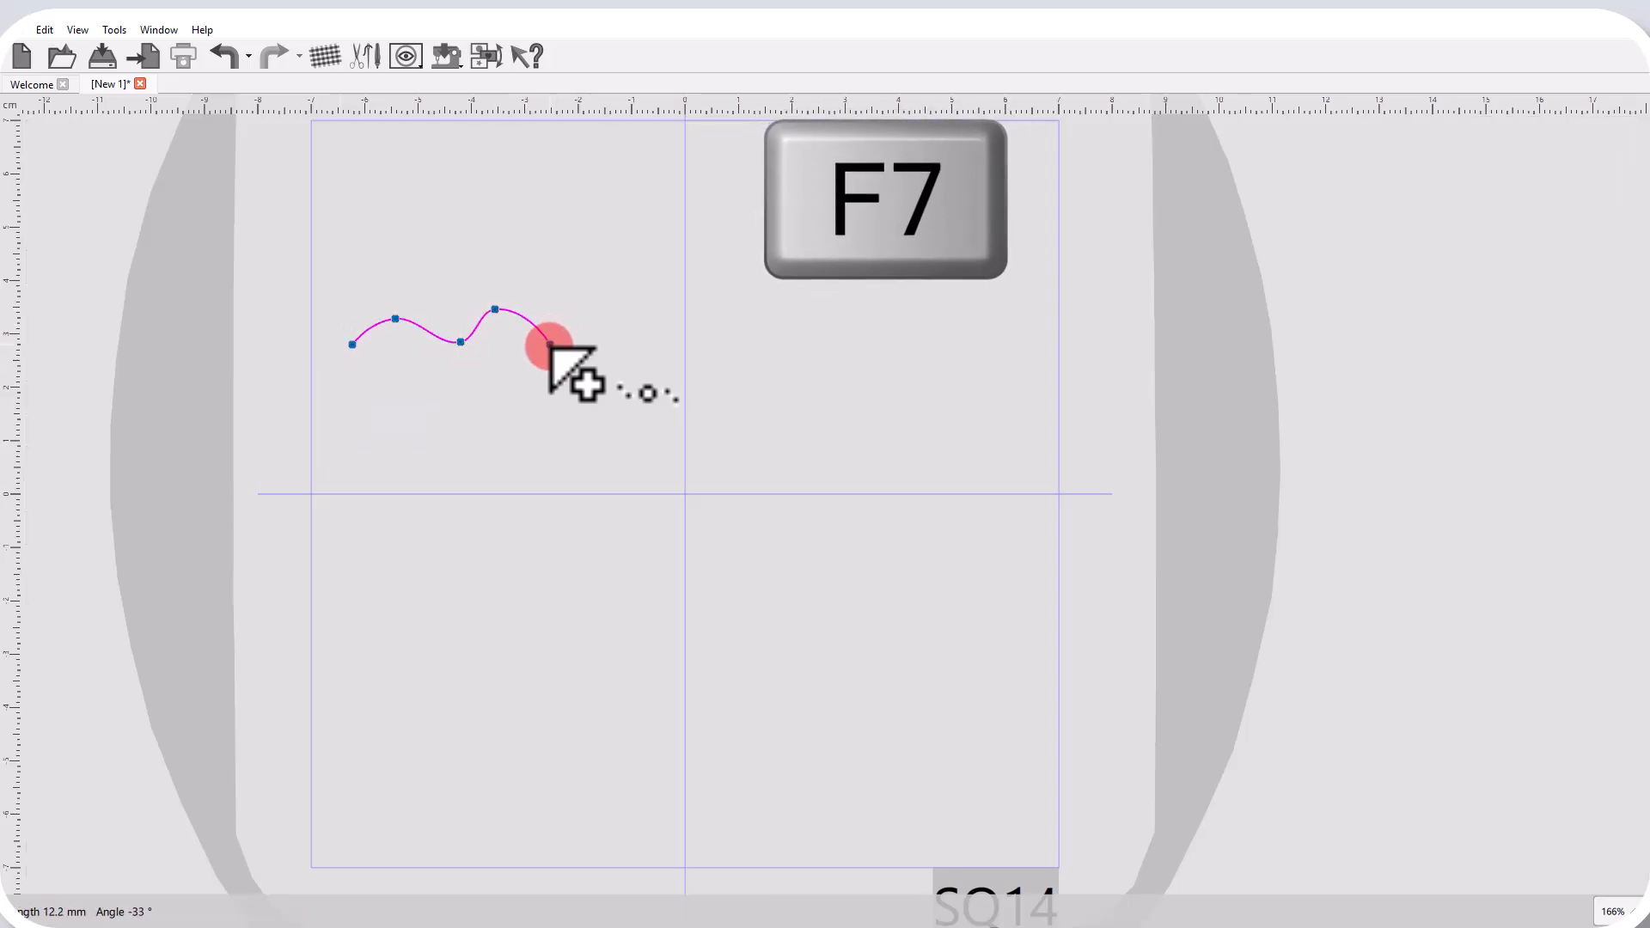
click(550, 346)
click(619, 309)
right_click(630, 327)
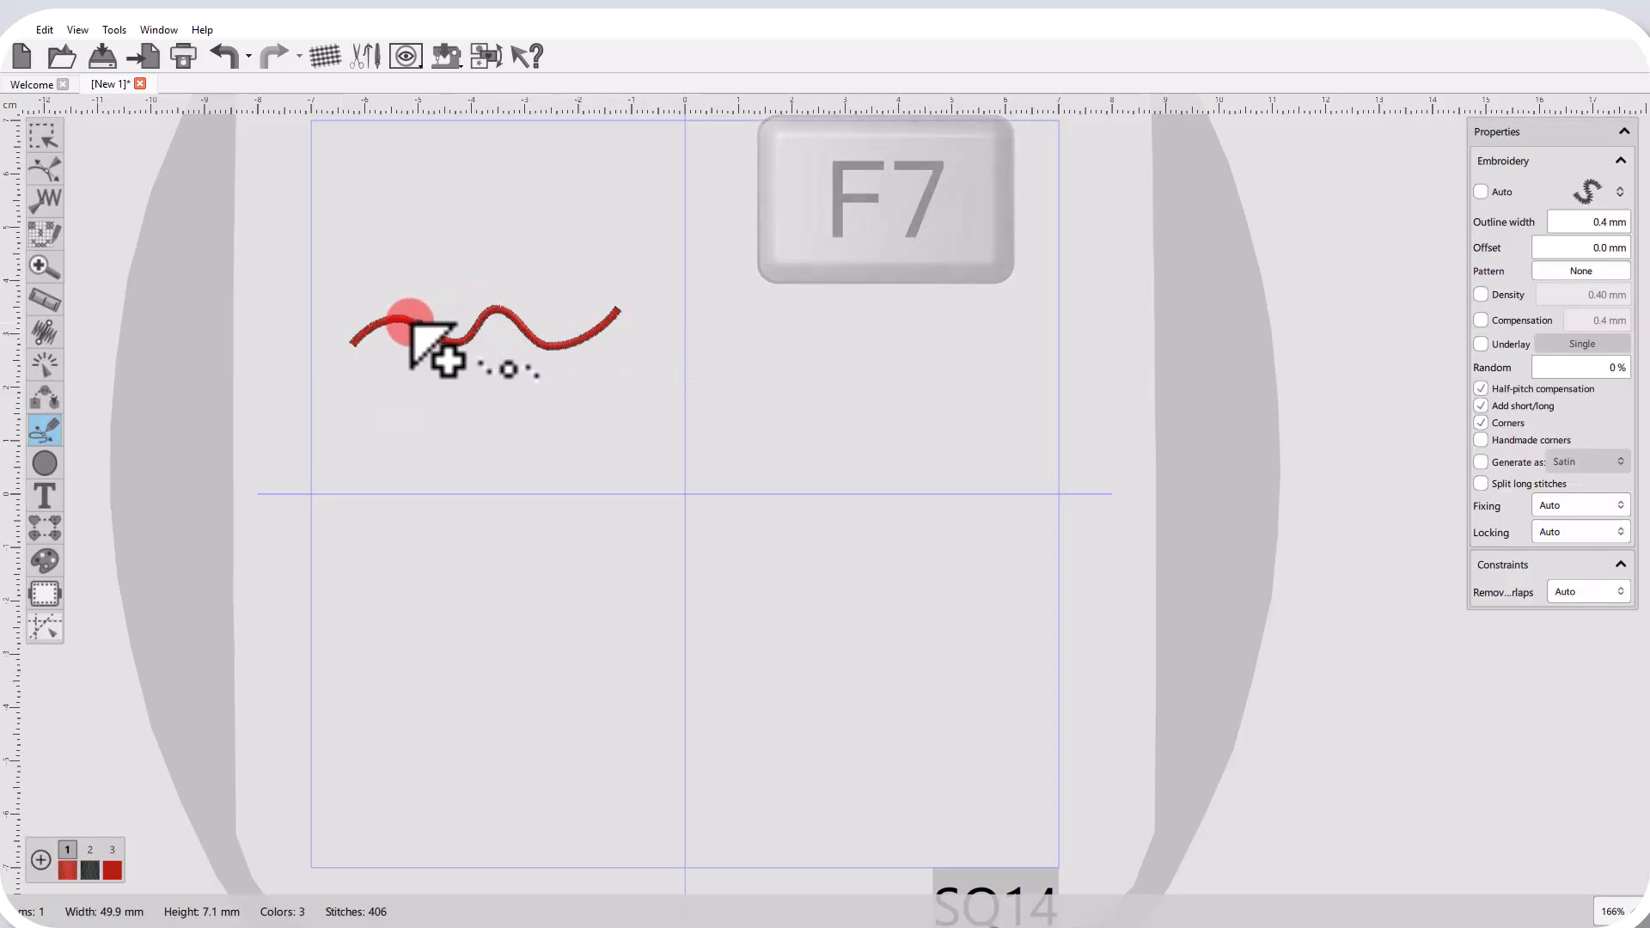
scroll(410, 322, up, 2)
key(Escape)
click(552, 607)
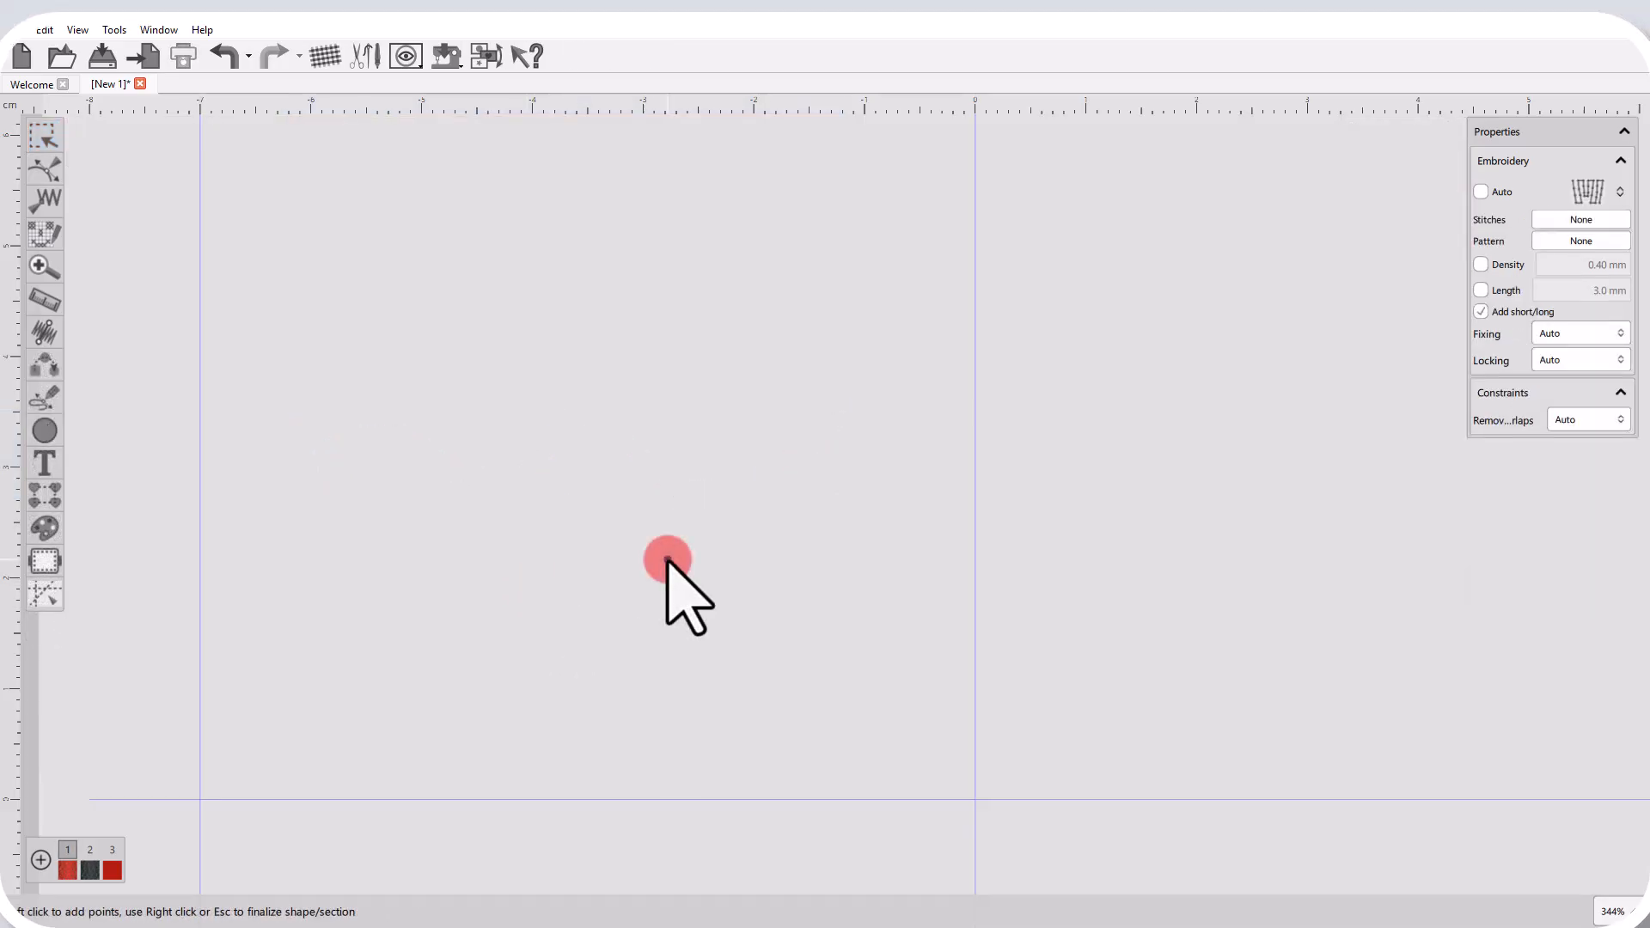
Digitize a fill-stitch column about 23 mm tall through three point pairs, narrow in the middle and about 31 mm wide at its base
click(589, 528)
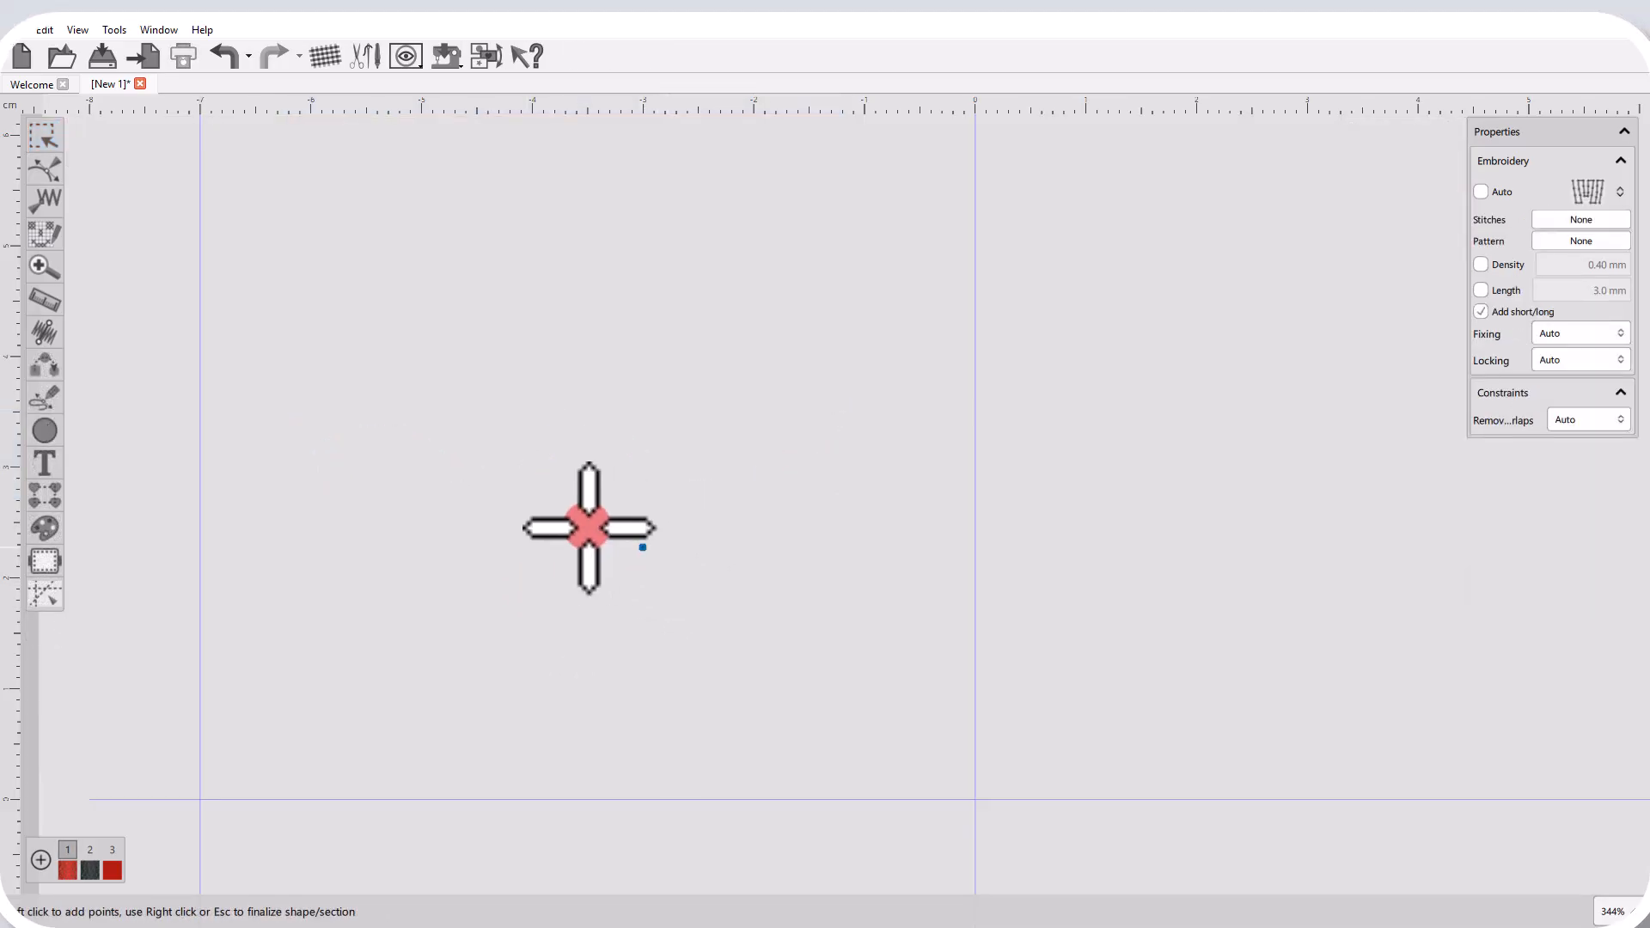
key(F8)
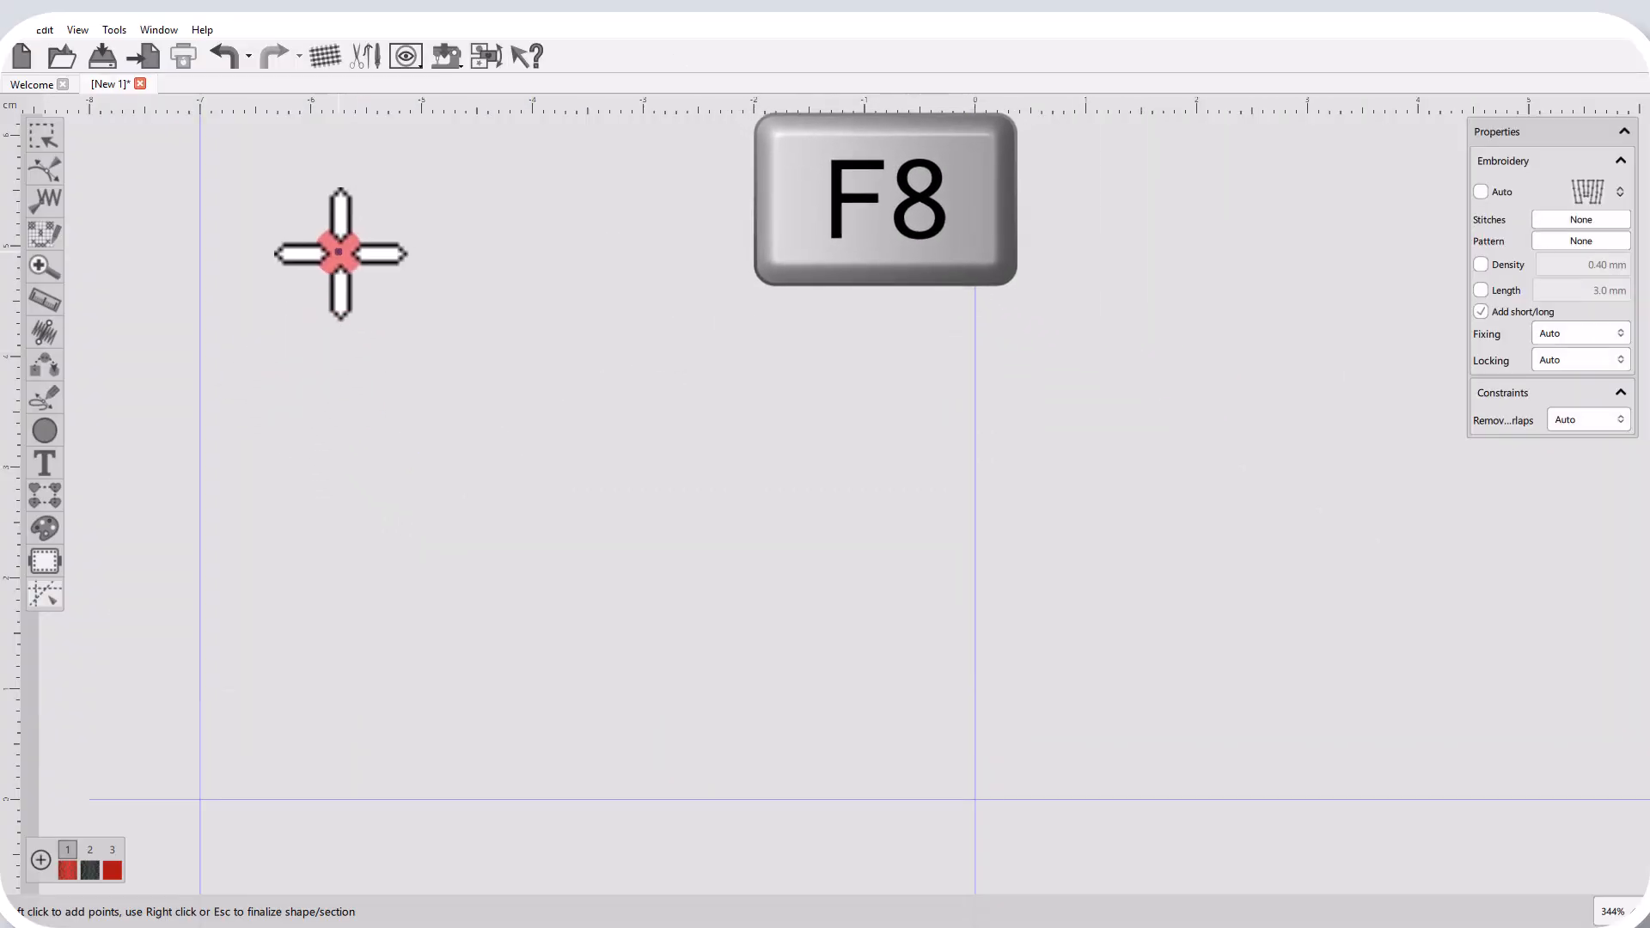
click(340, 251)
click(540, 245)
click(384, 368)
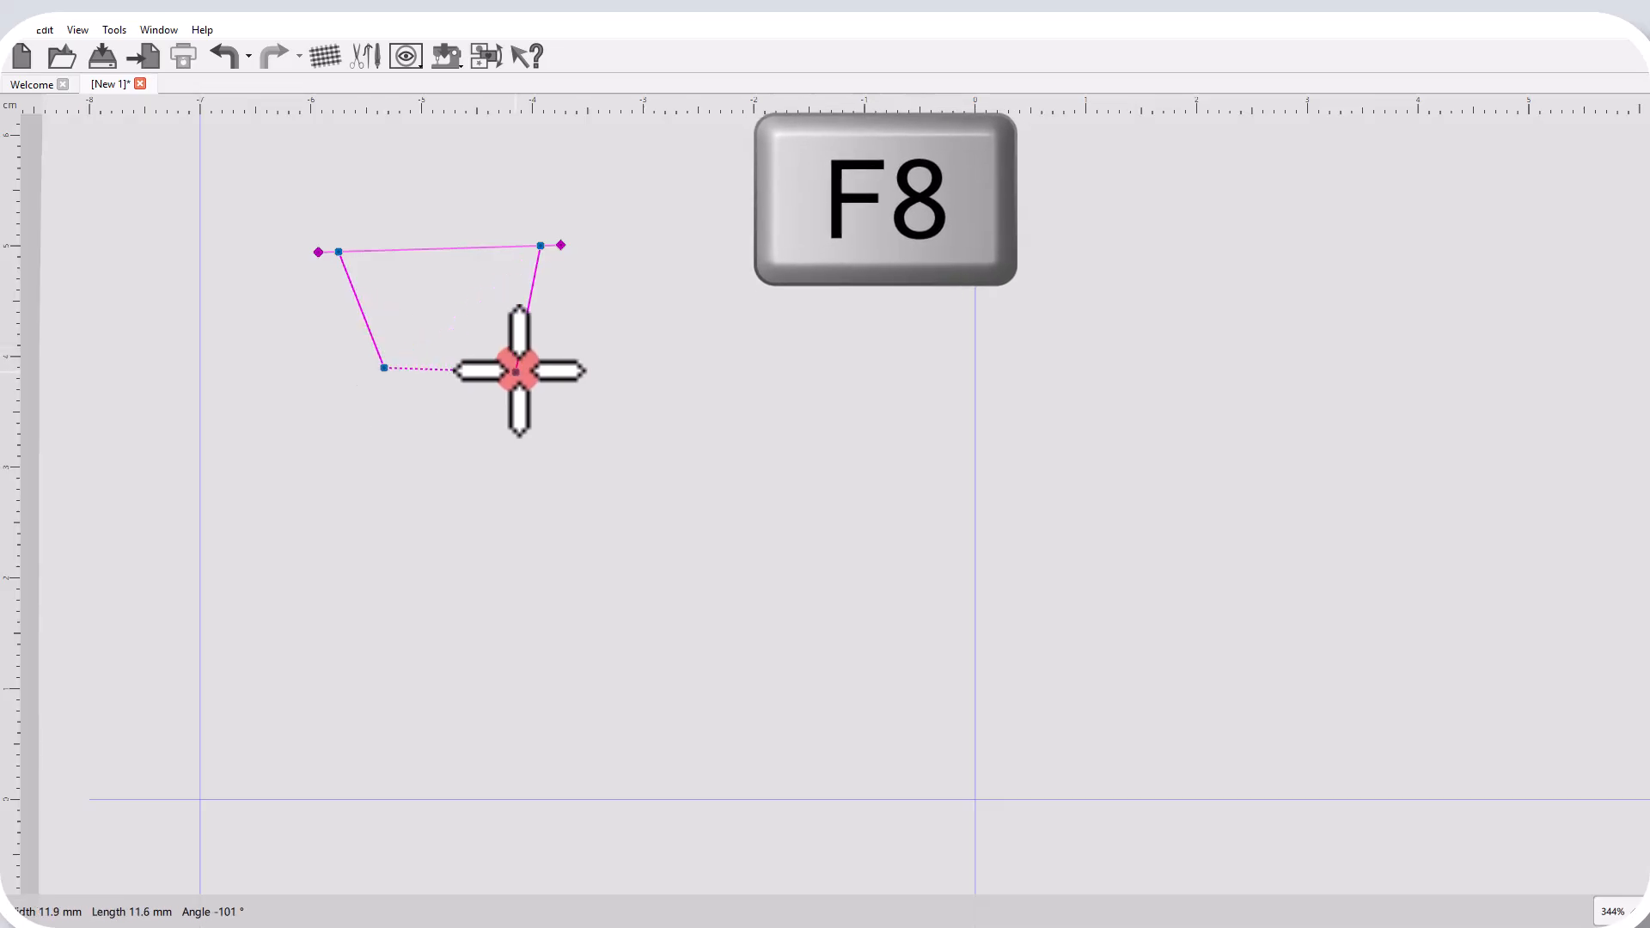
click(524, 366)
click(284, 503)
click(630, 496)
right_click(633, 522)
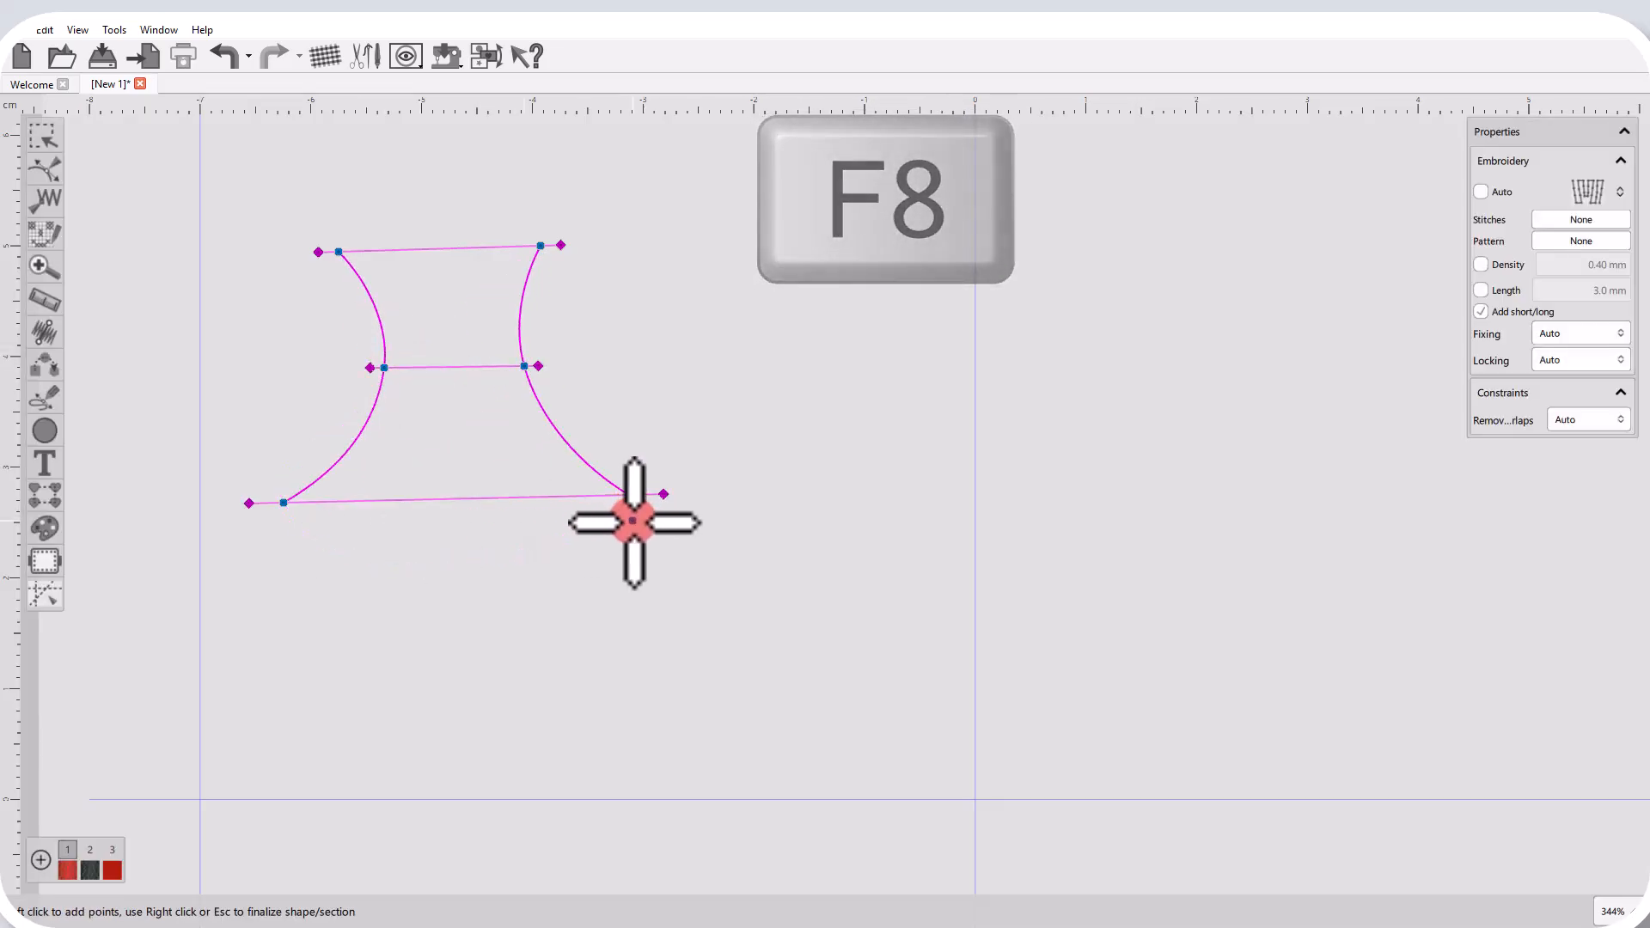
click(779, 367)
Digitize a closed pear-like shape about 14 by 18 mm with the column fill stitch type by tracing its curved contour
scroll(465, 328, up, 4)
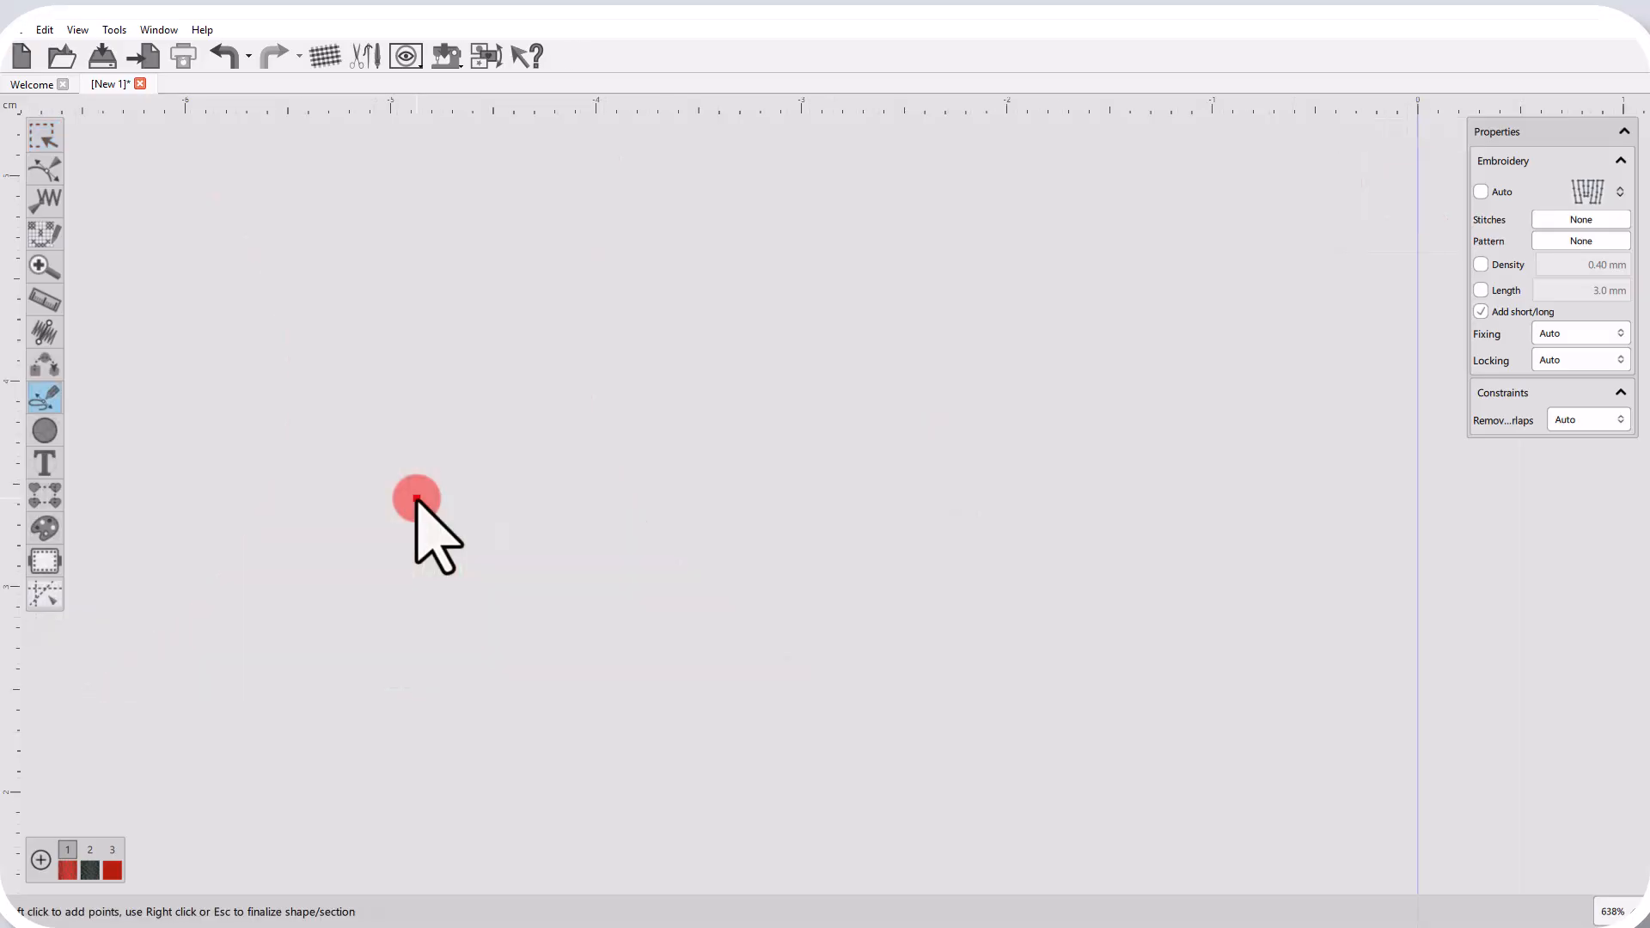
key(shift+F8)
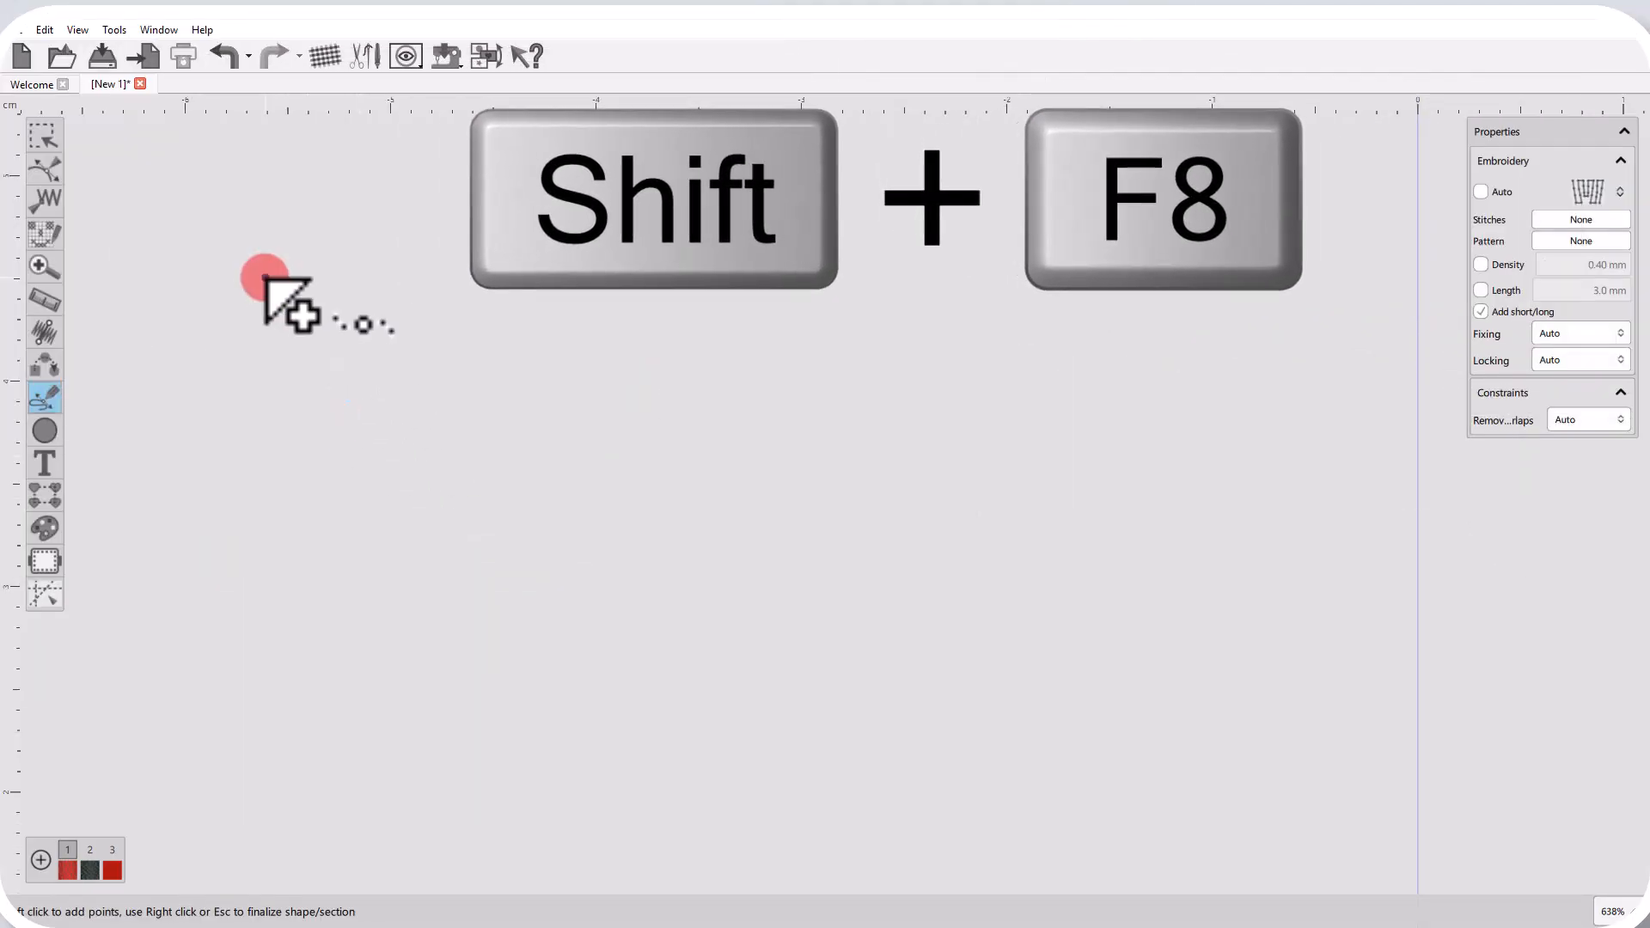
click(275, 339)
click(318, 188)
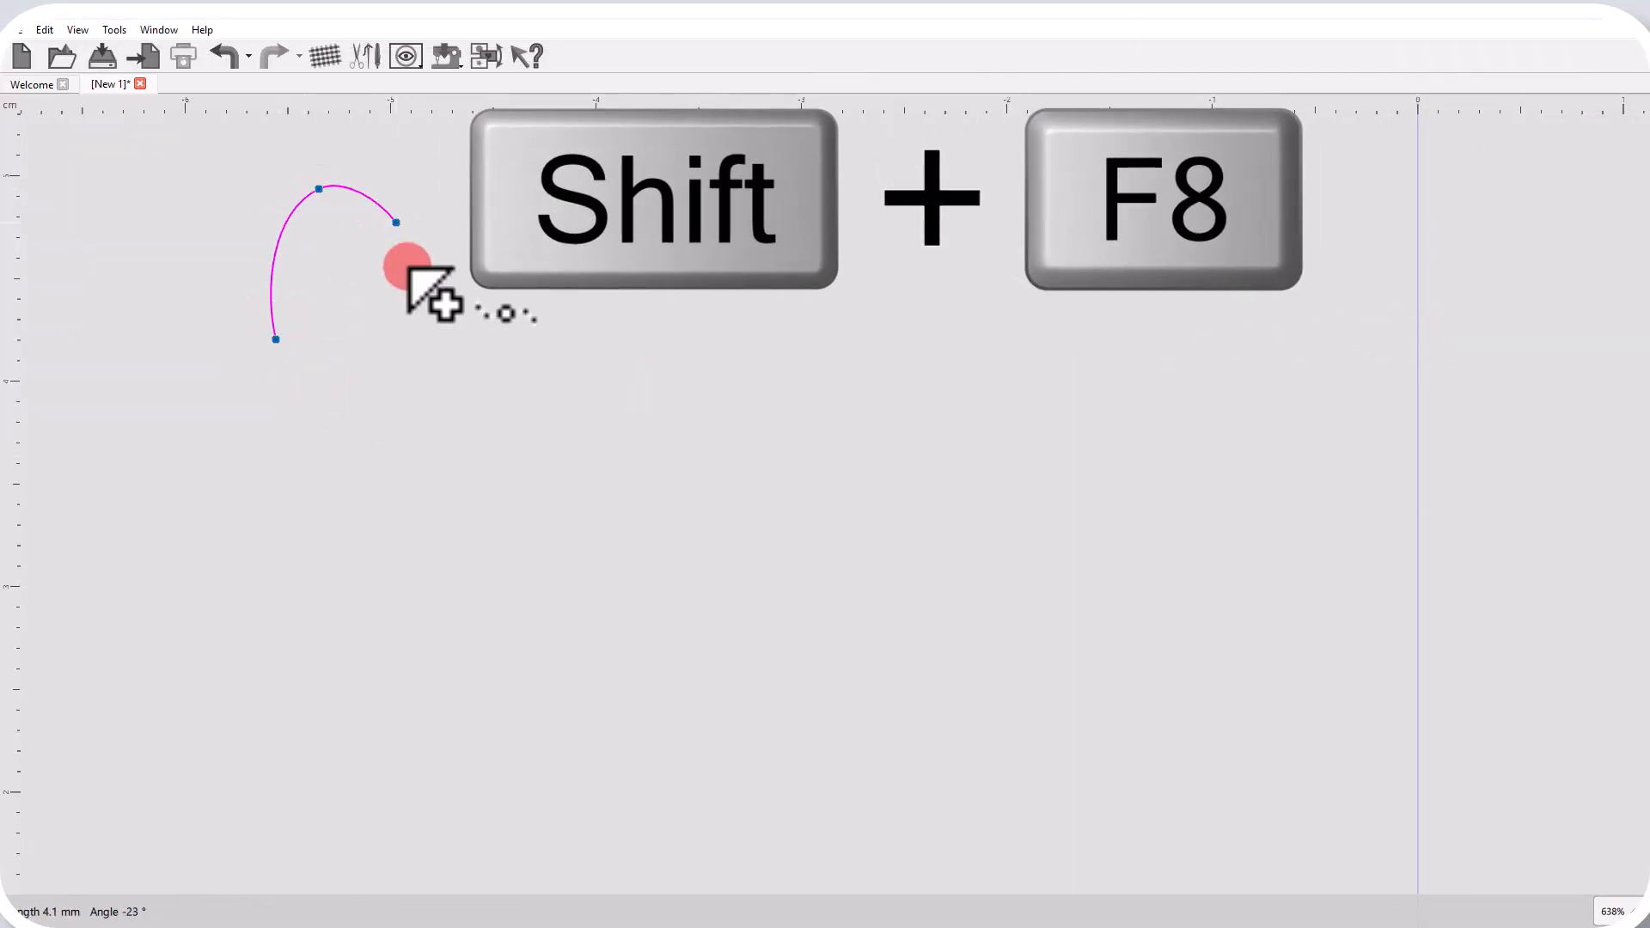
click(407, 340)
click(485, 450)
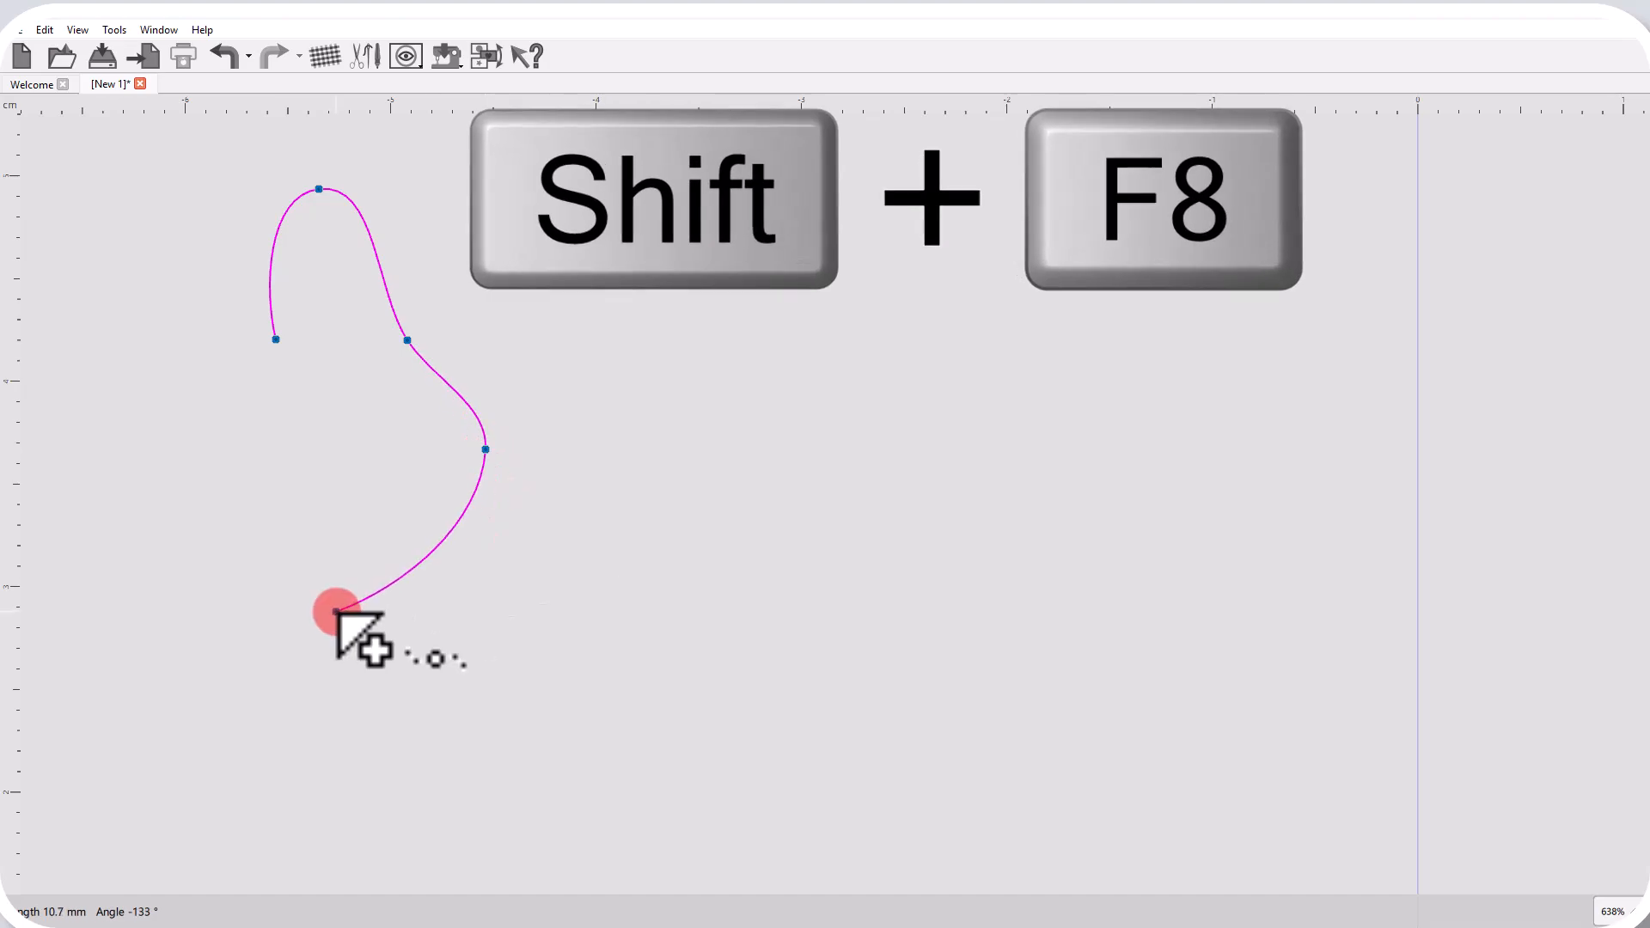
click(372, 561)
click(206, 469)
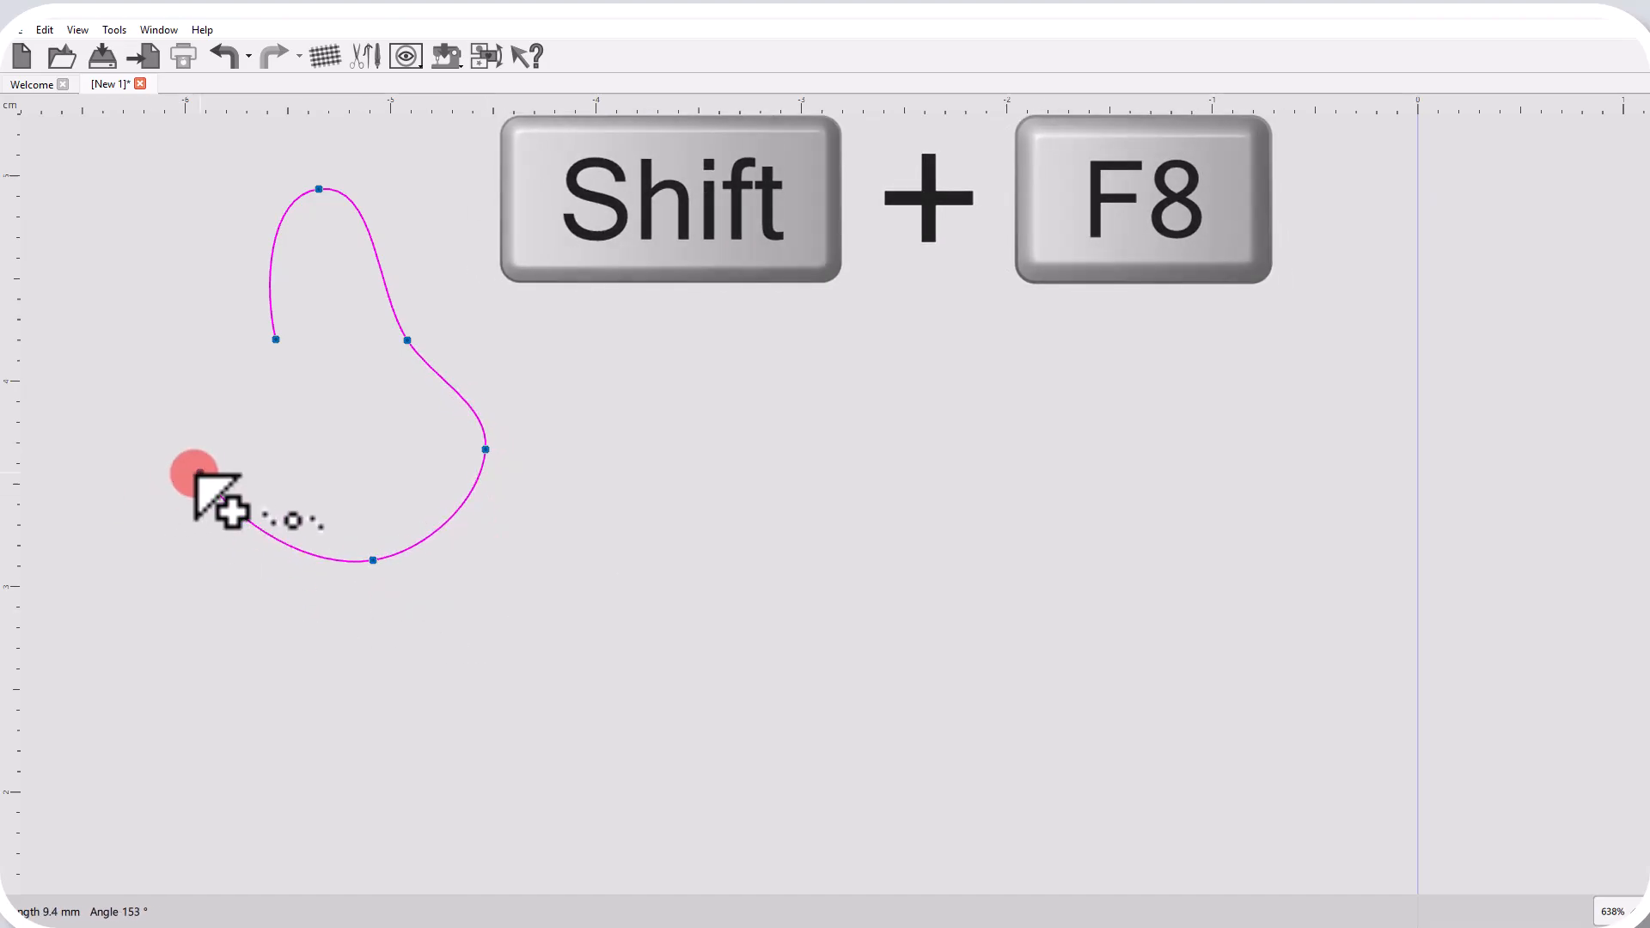
click(275, 342)
right_click(365, 439)
click(755, 437)
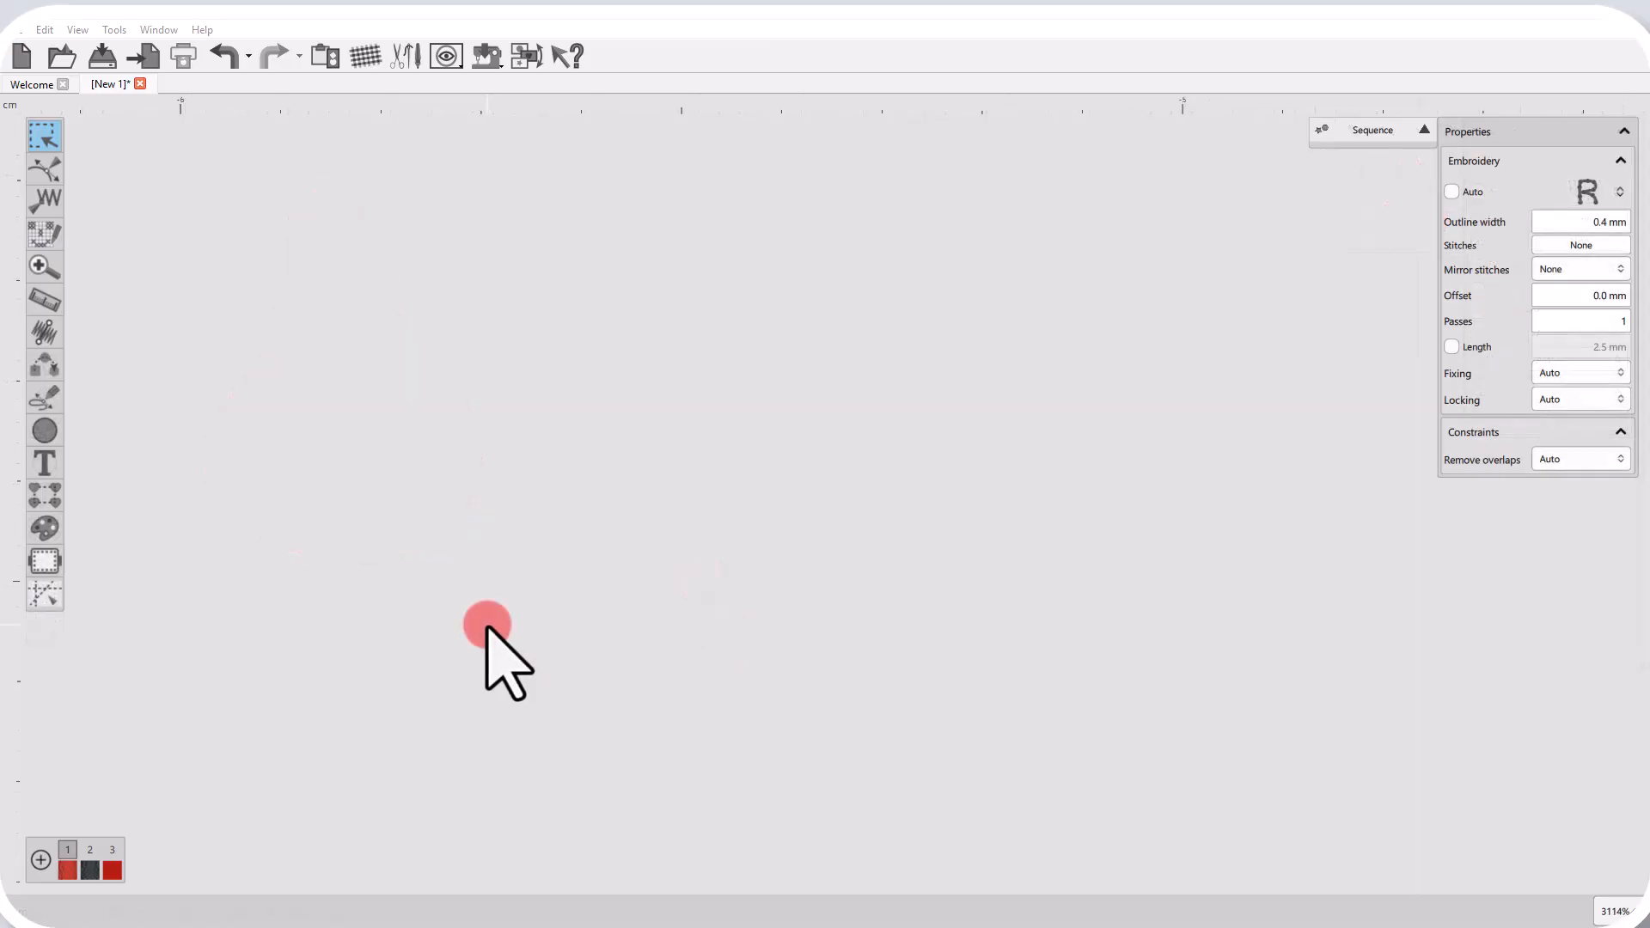
Digitize a manual stitch line by placing eight points in a small zigzag about 3.1 by 0.5 mm, and finalize it
key(F2)
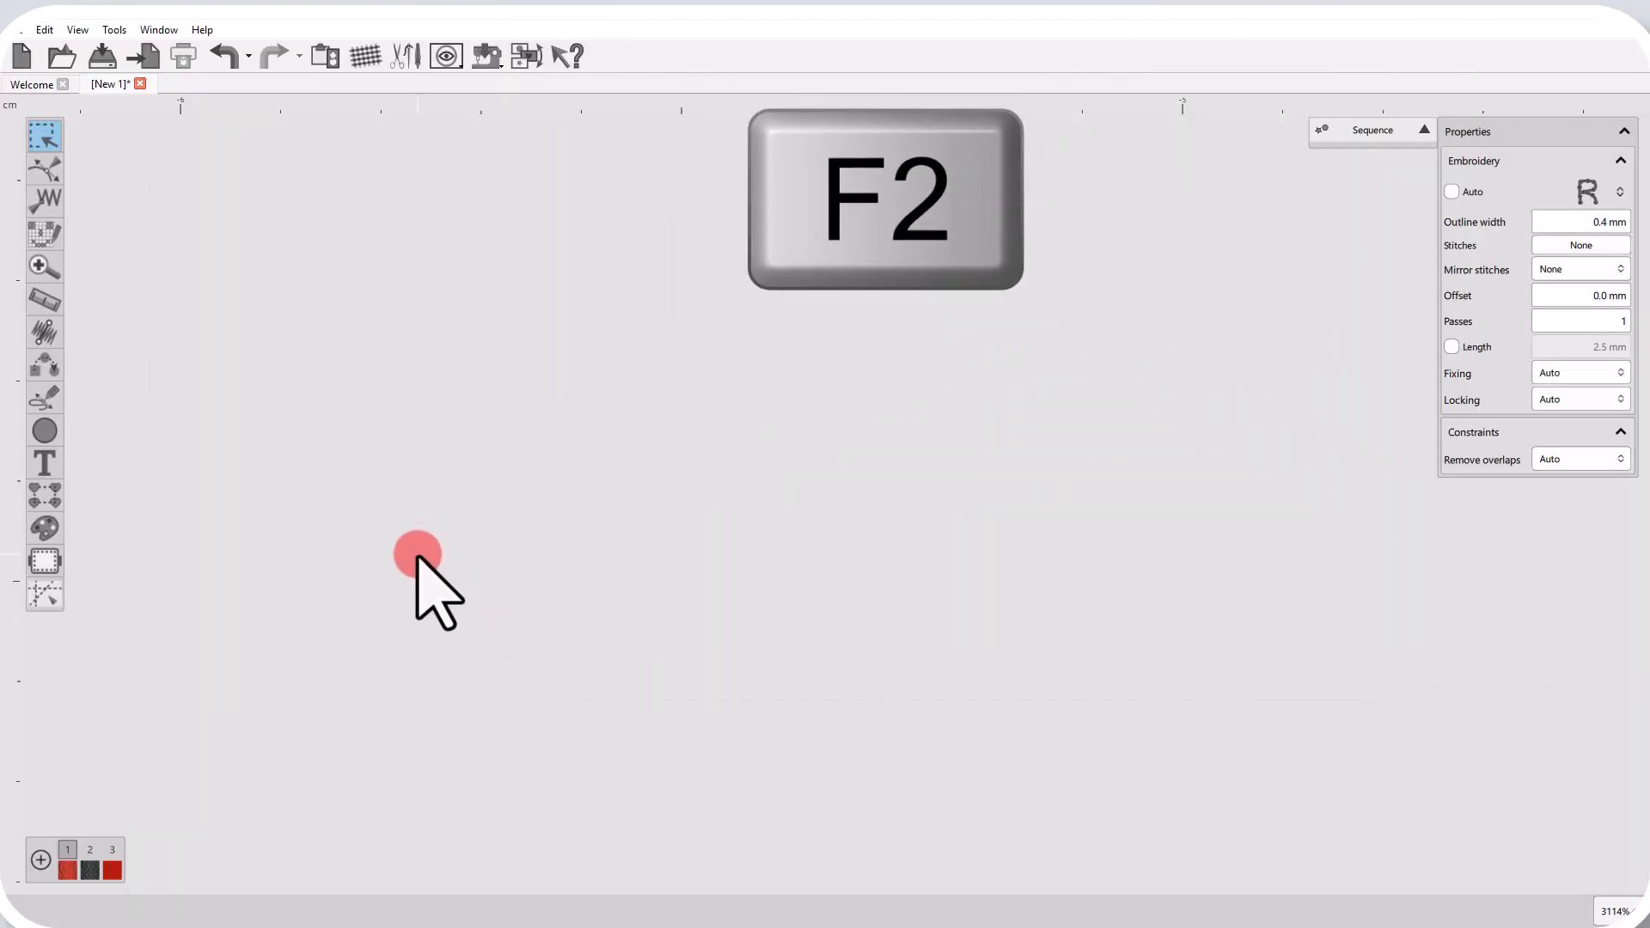
key(F2)
click(357, 519)
click(402, 489)
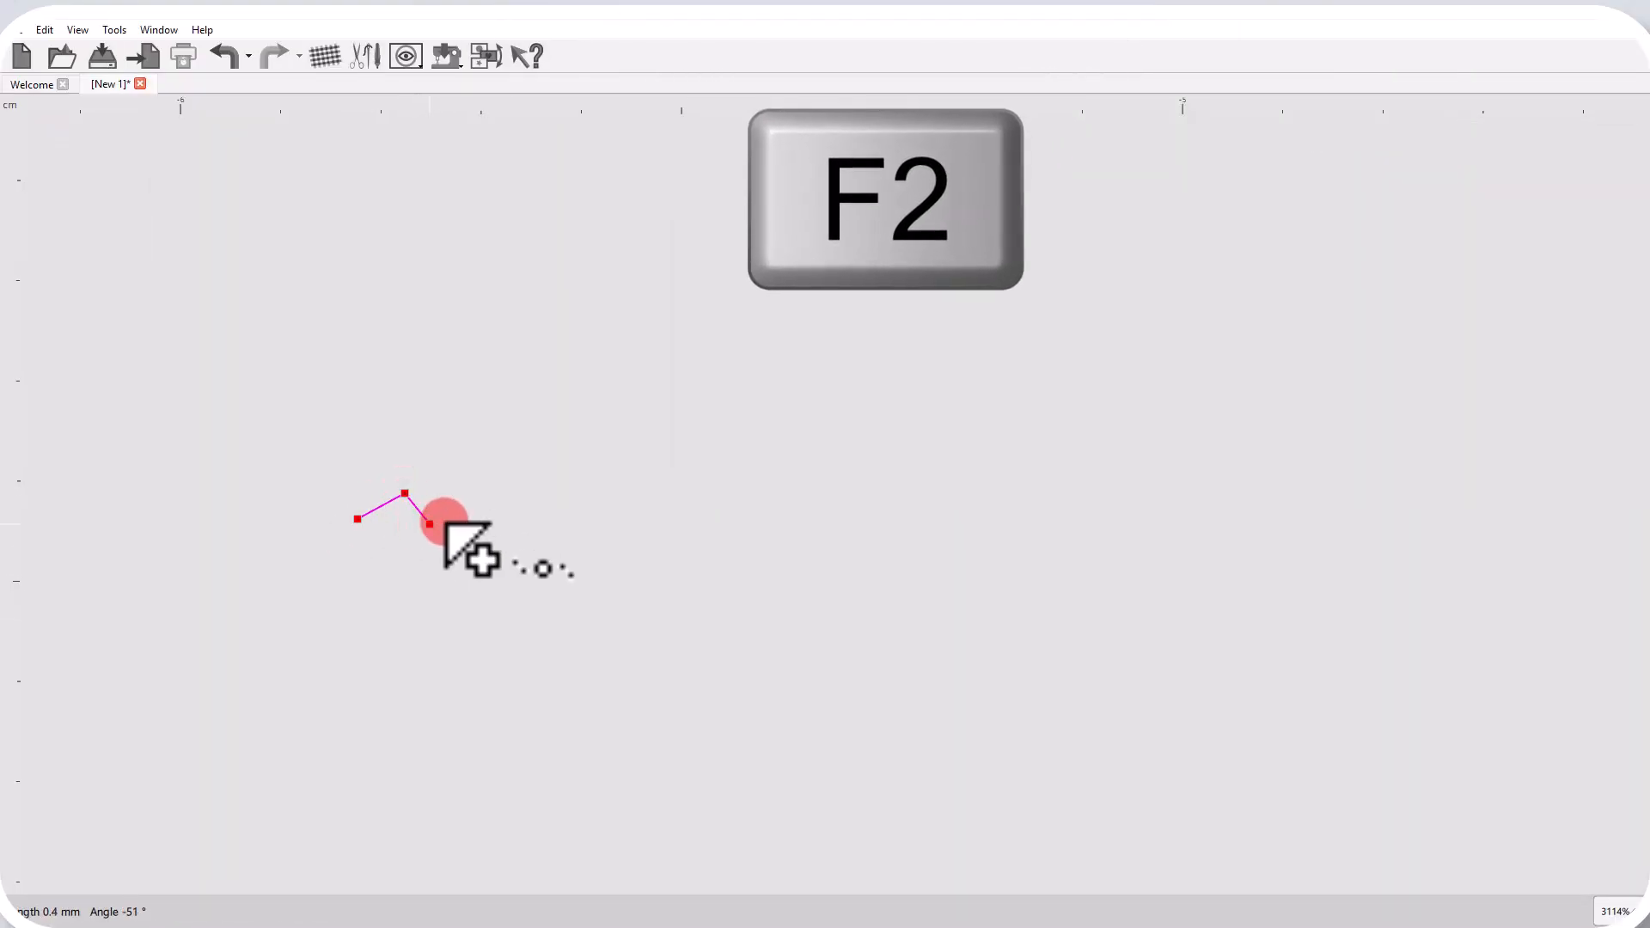
click(536, 541)
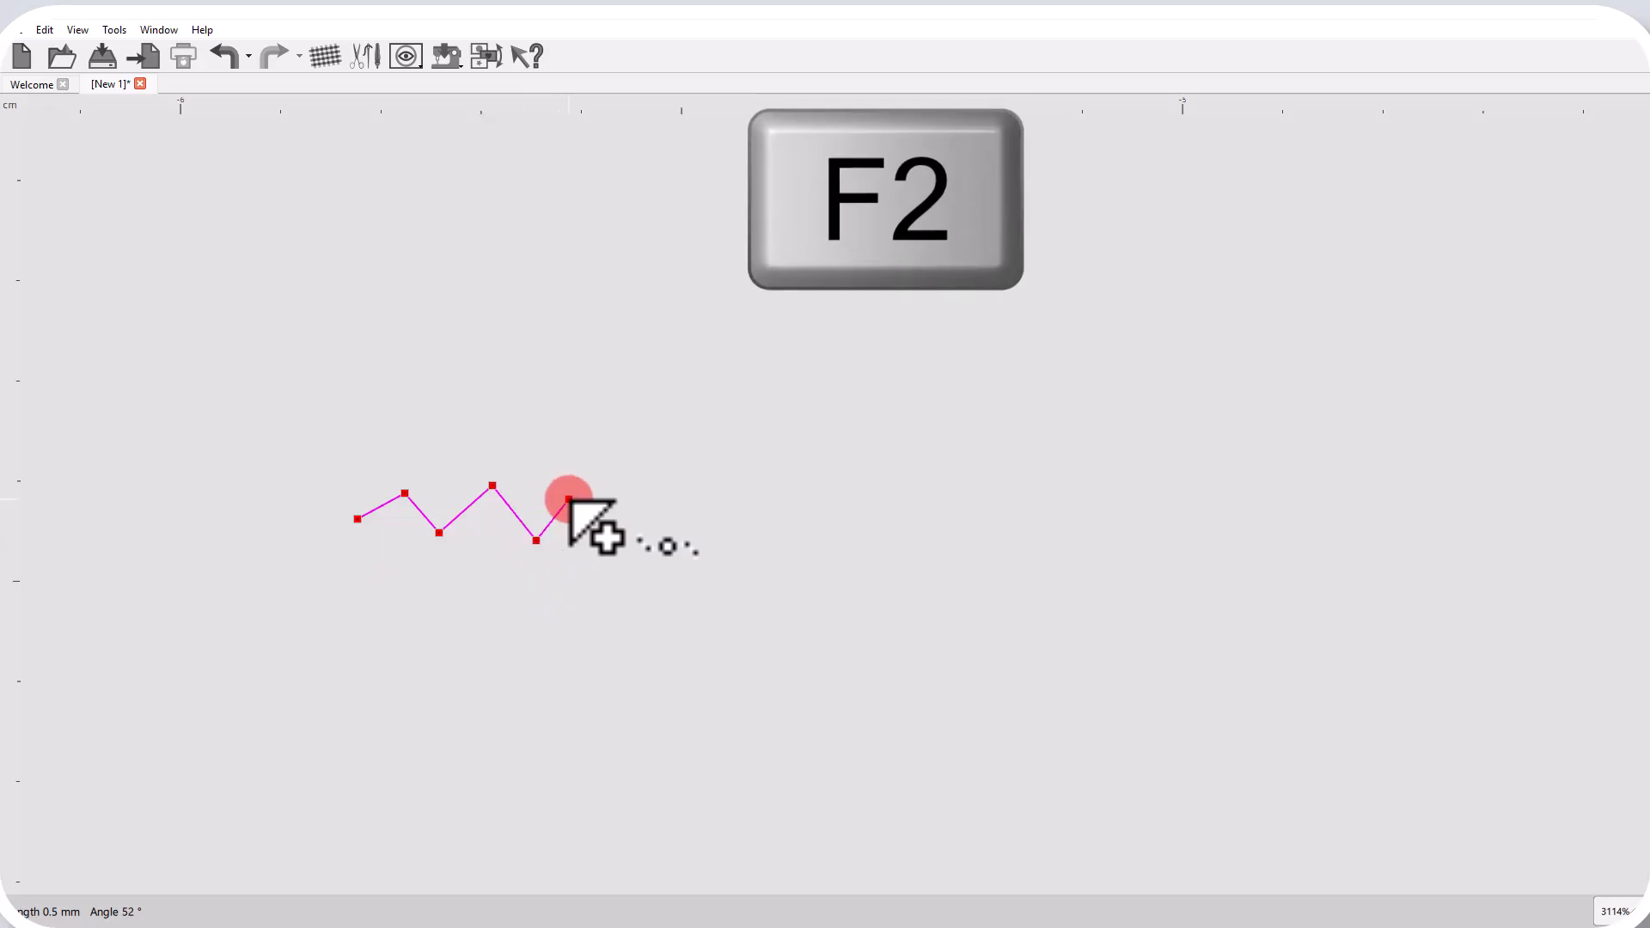
click(665, 509)
right_click(672, 514)
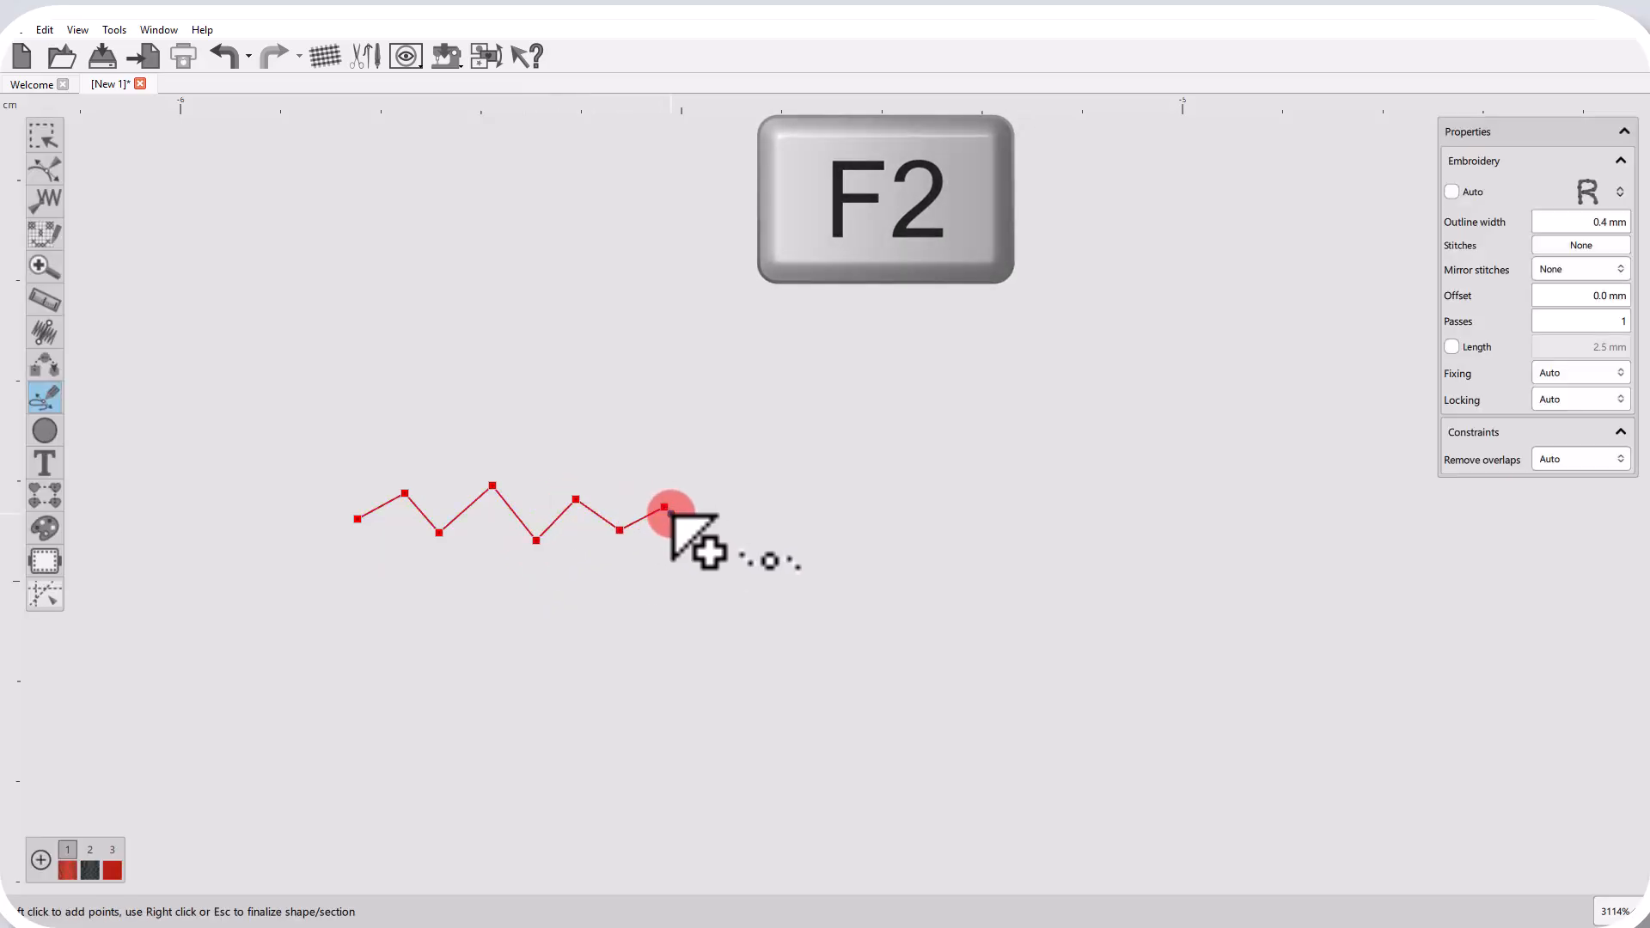
right_click(771, 567)
click(761, 612)
scroll(431, 590, up, 5)
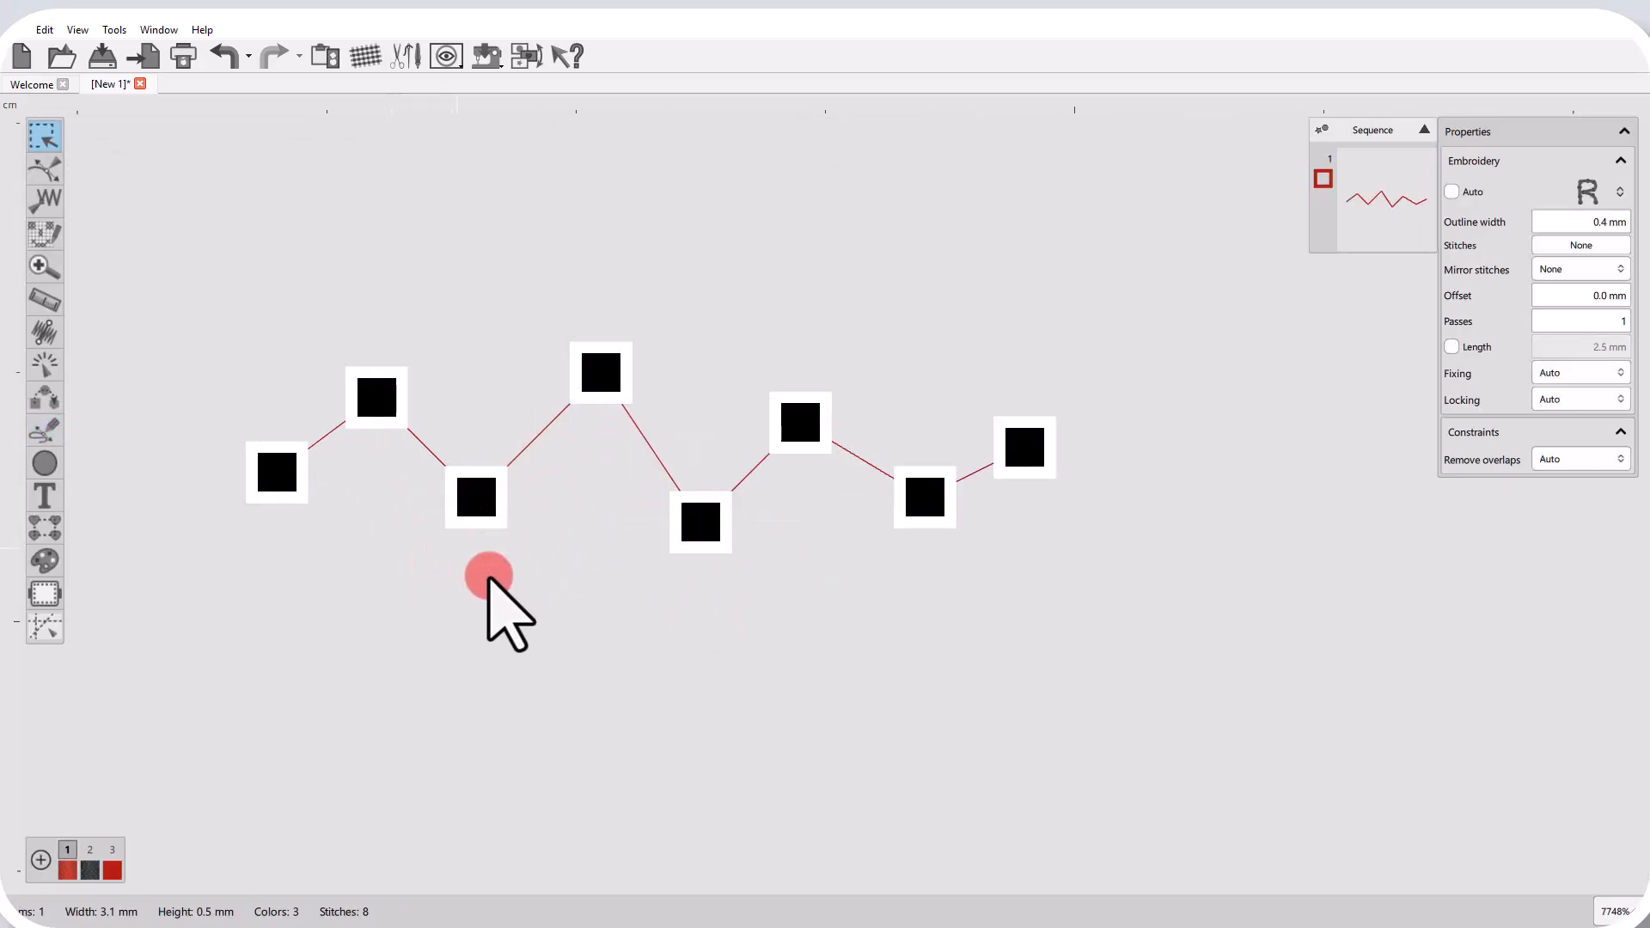